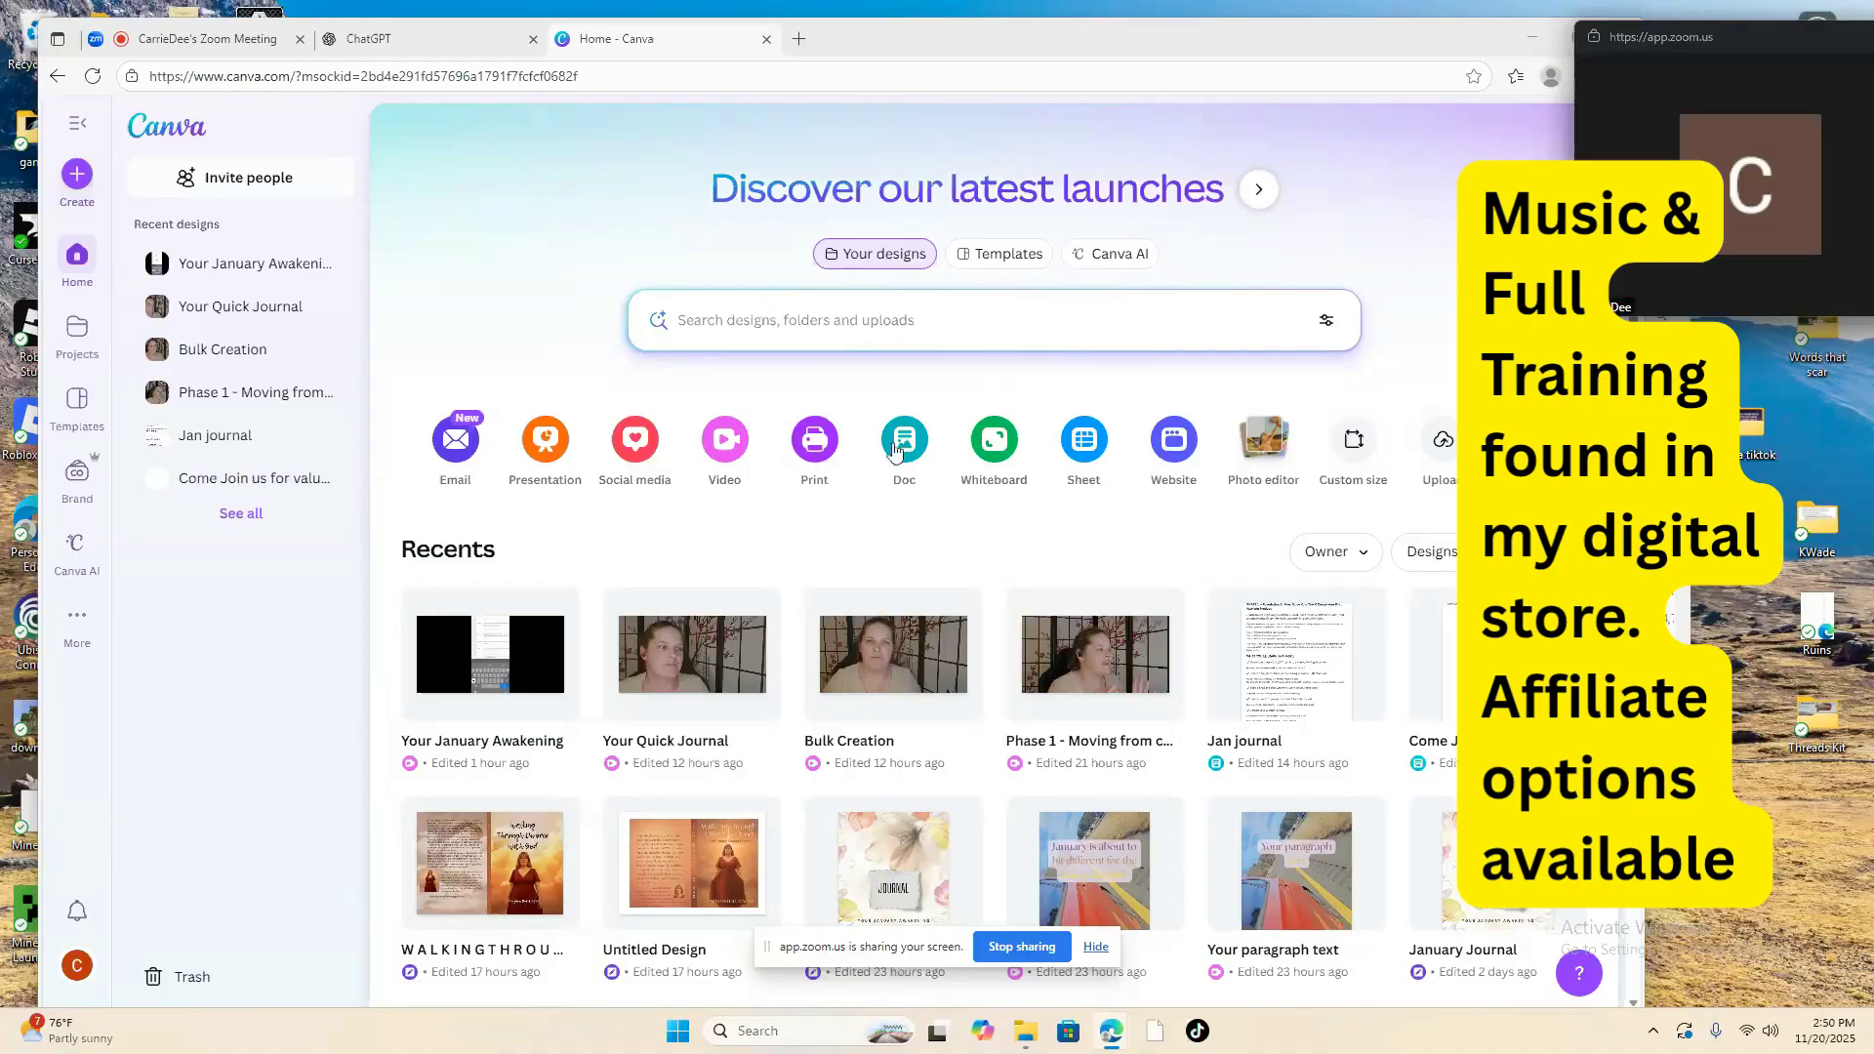
Step: Open the Jan journal document and look through its daily prompts, affirmations and word-shift entries
{"action": "left_click", "coordinate": [1298, 659]}
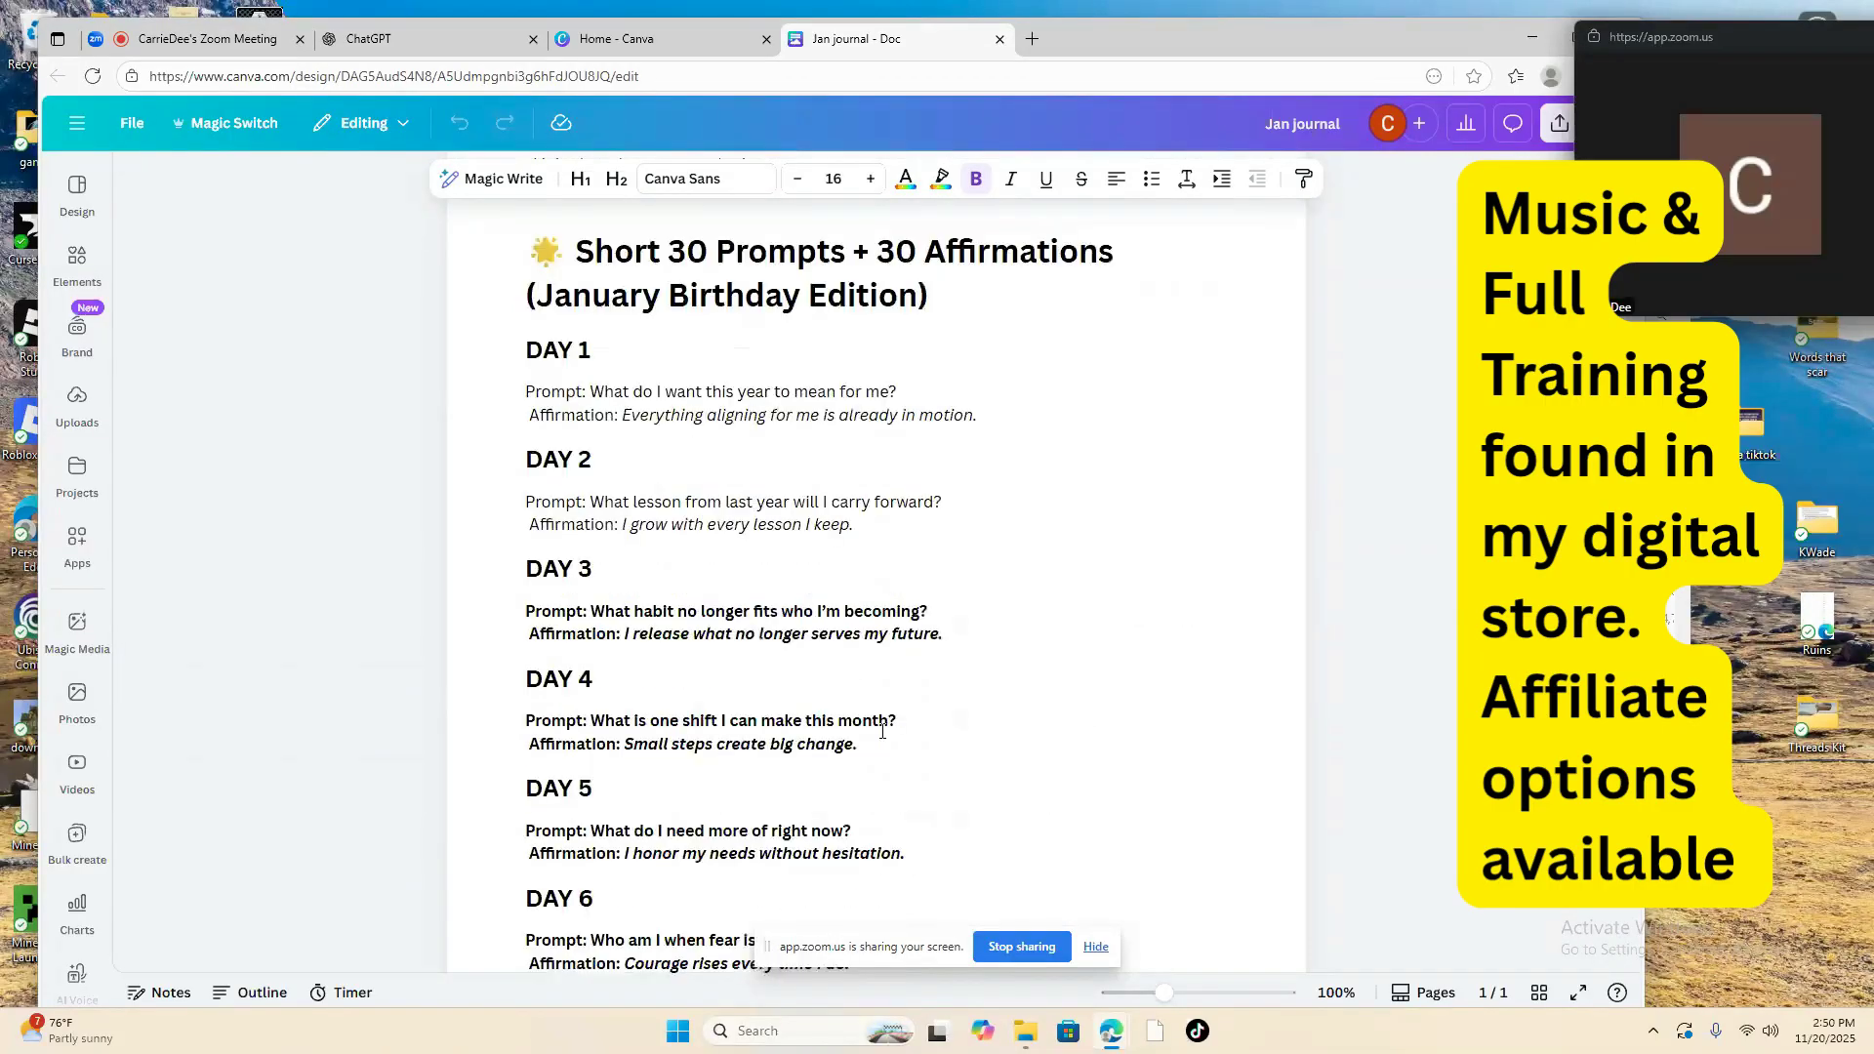
{"action": "scroll", "coordinate": [883, 730], "scroll_direction": "up", "scroll_amount": 1}
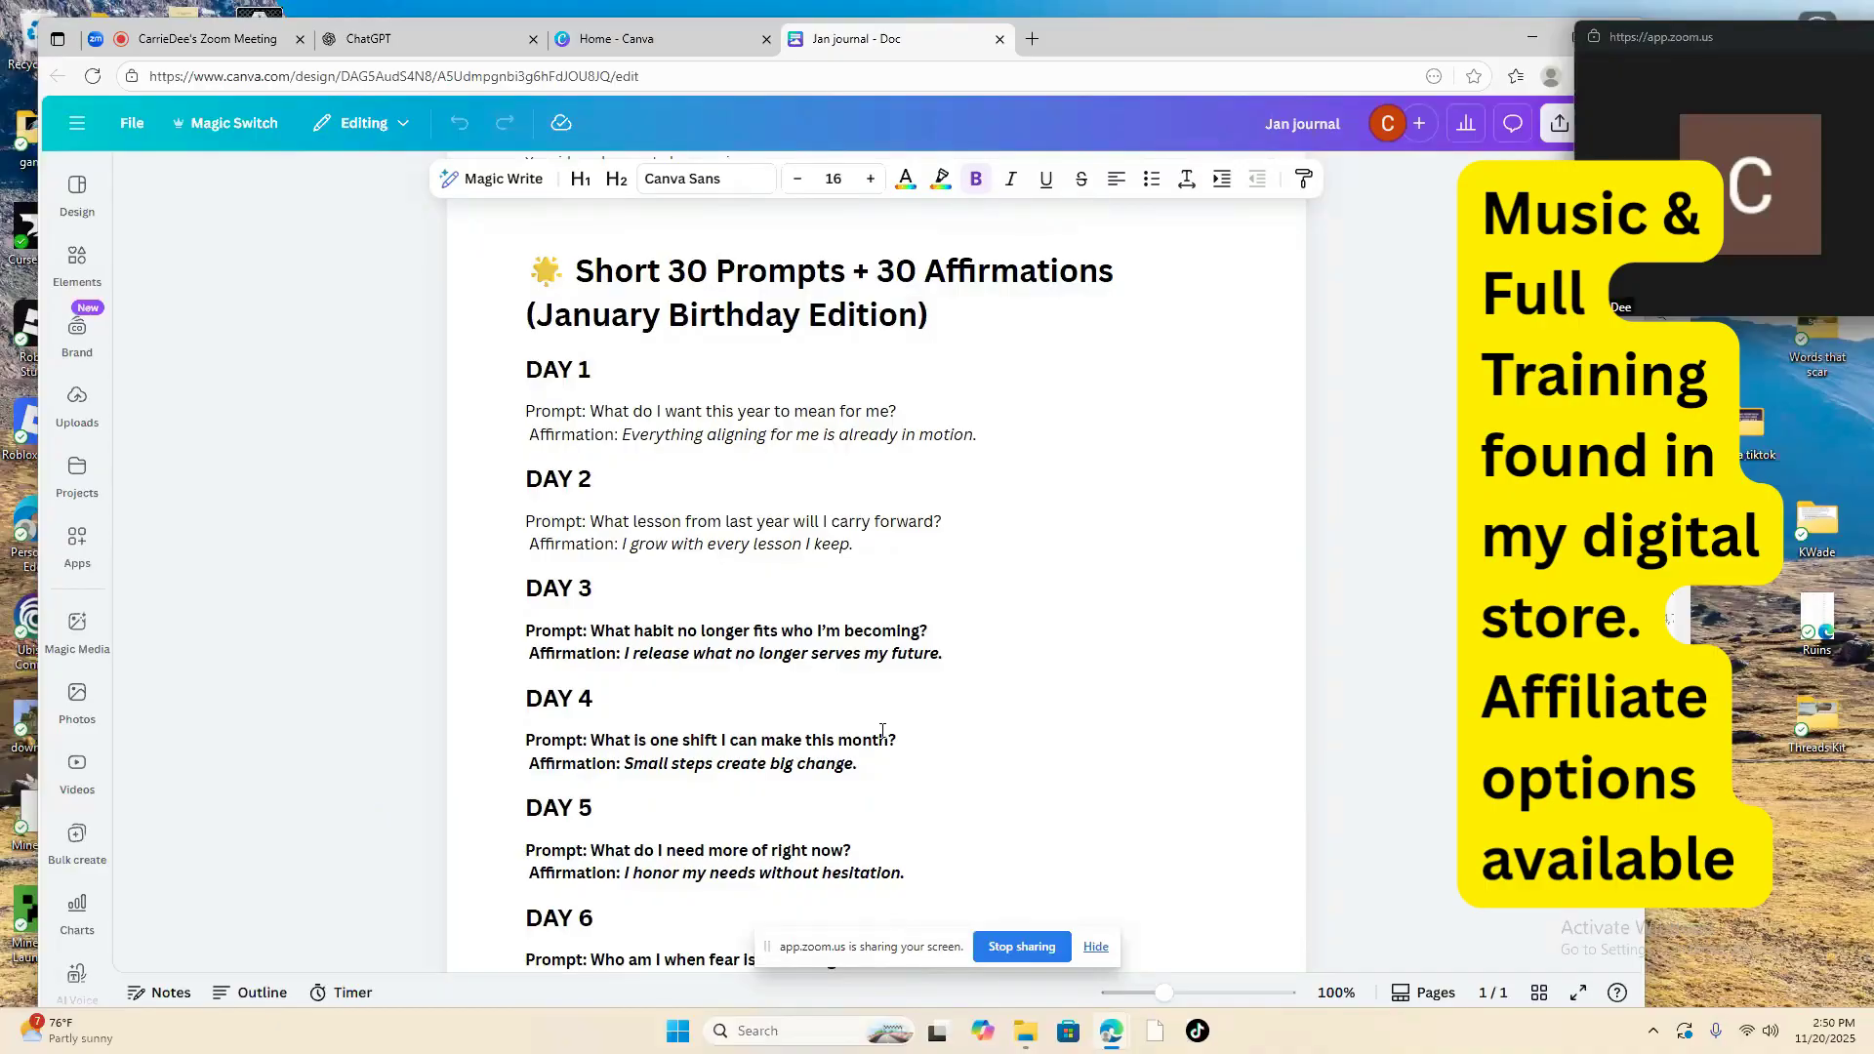
{"action": "scroll", "coordinate": [883, 732], "scroll_direction": "down", "scroll_amount": 10}
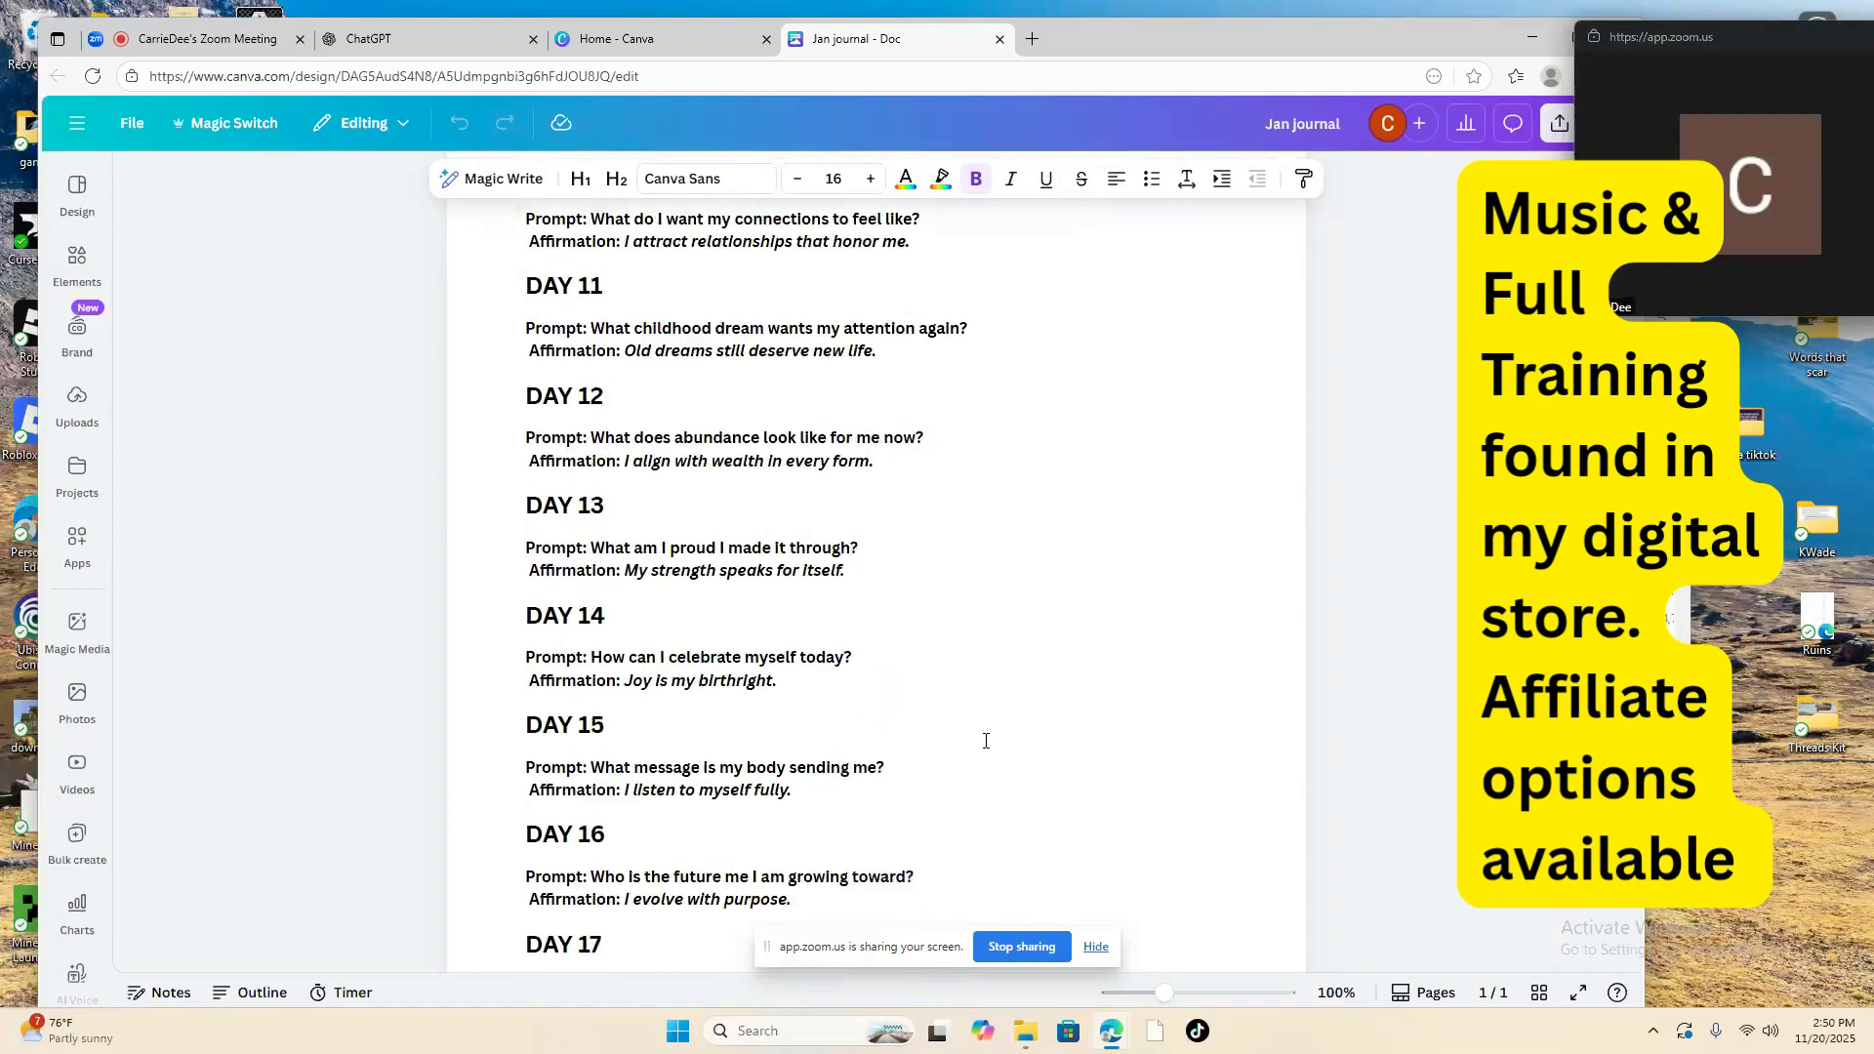
{"action": "scroll", "coordinate": [986, 740], "scroll_direction": "down", "scroll_amount": 20}
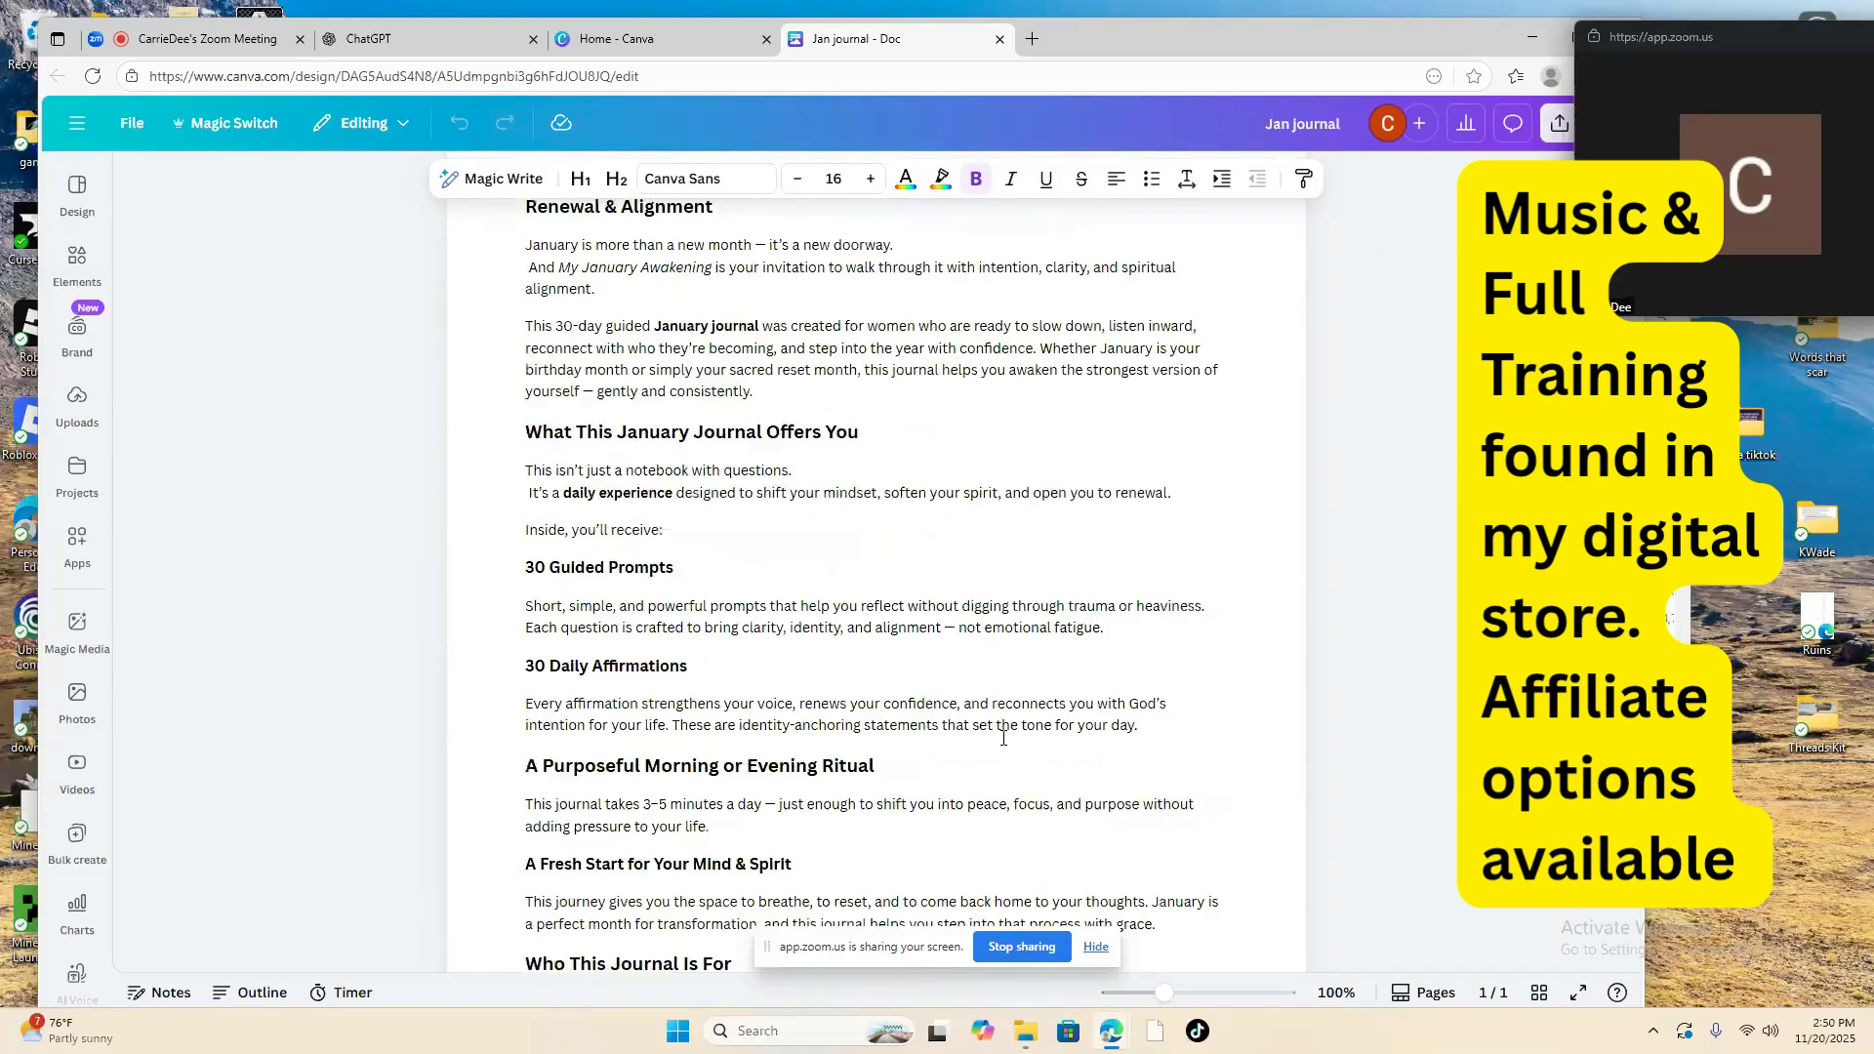
{"action": "scroll", "coordinate": [1003, 739], "scroll_direction": "up", "scroll_amount": 20}
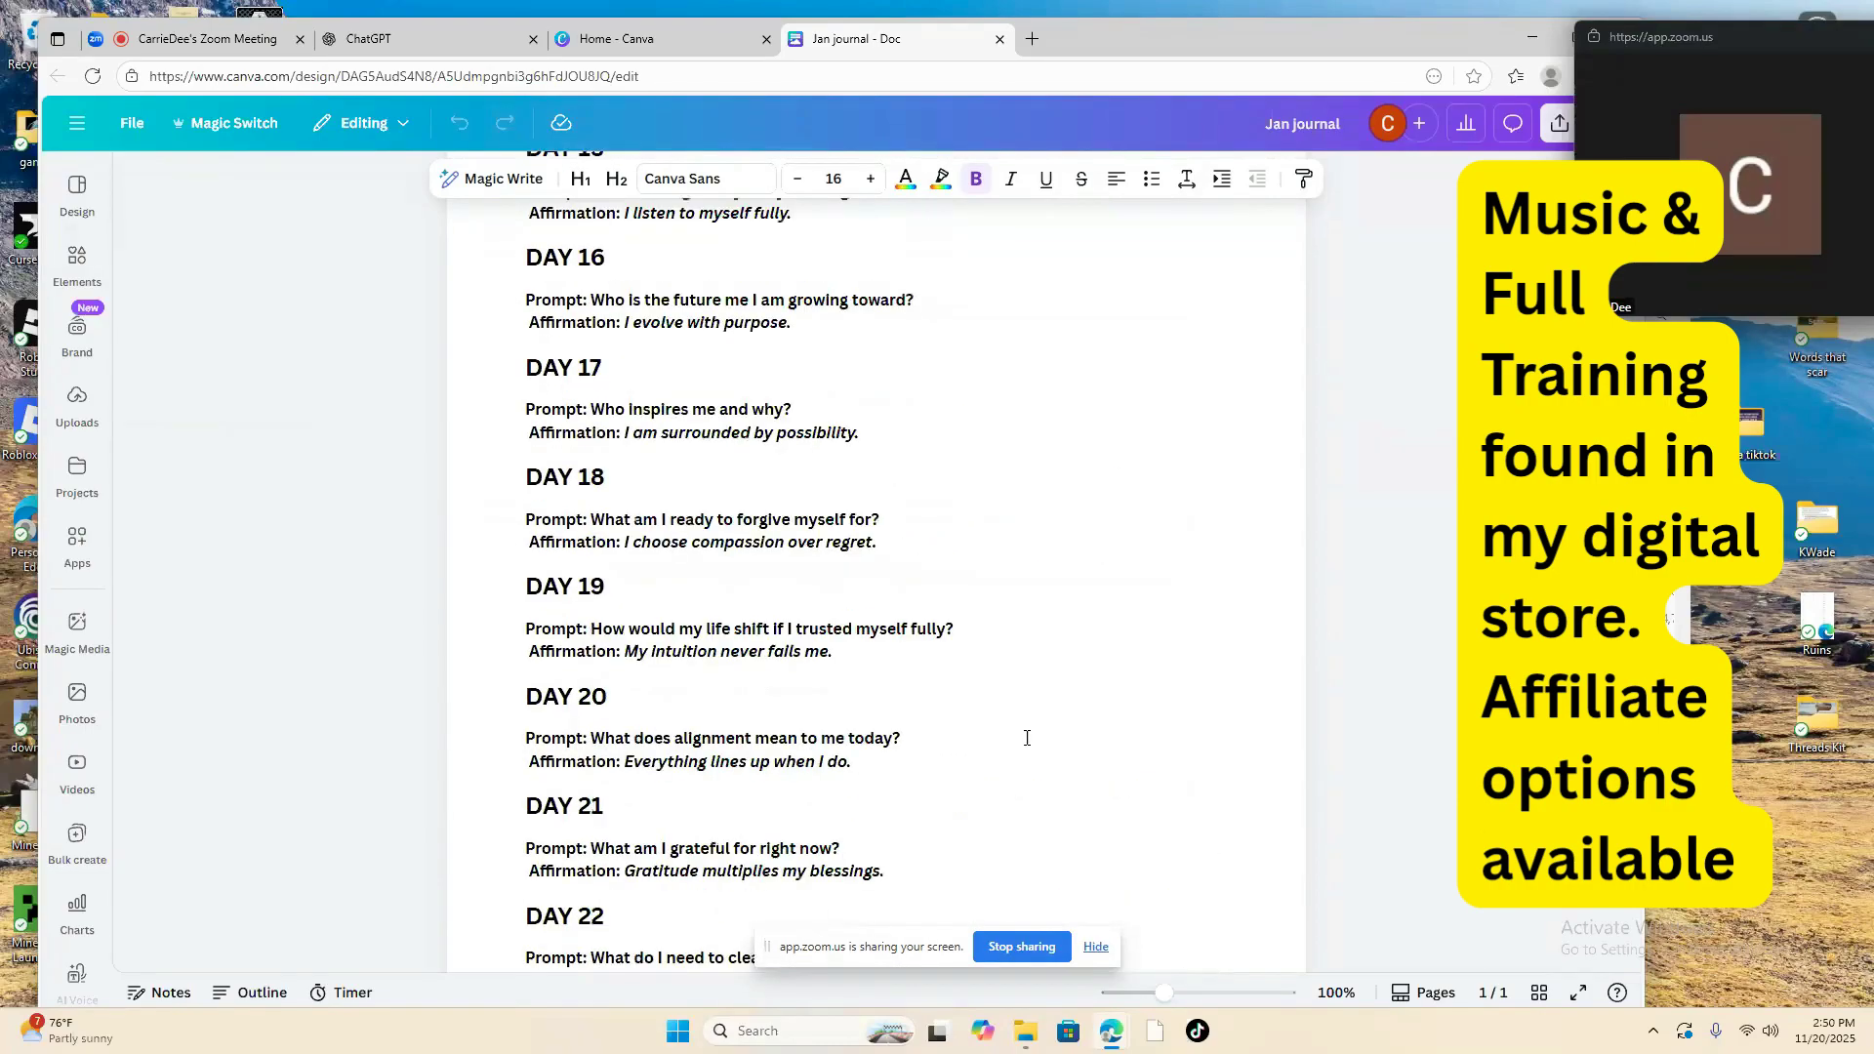
{"action": "scroll", "coordinate": [1027, 738], "scroll_direction": "up", "scroll_amount": 10}
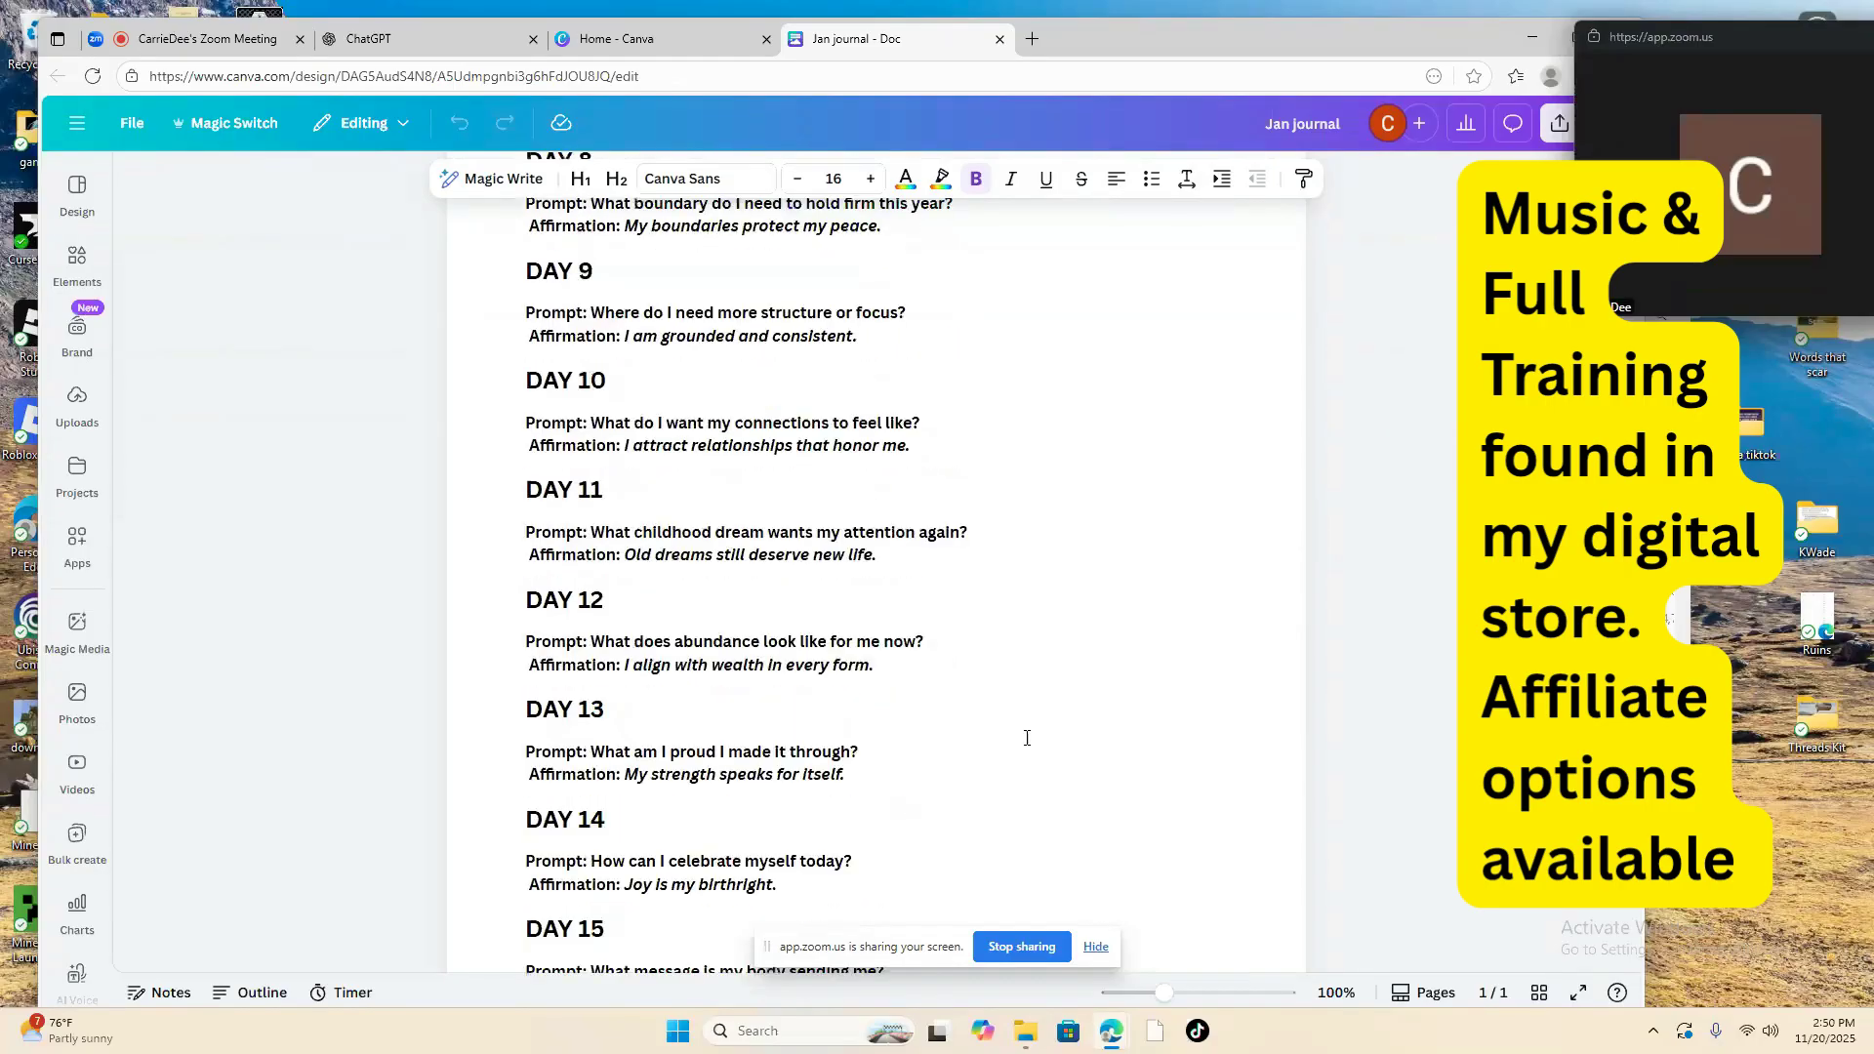
{"action": "scroll", "coordinate": [1027, 738], "scroll_direction": "up", "scroll_amount": 10}
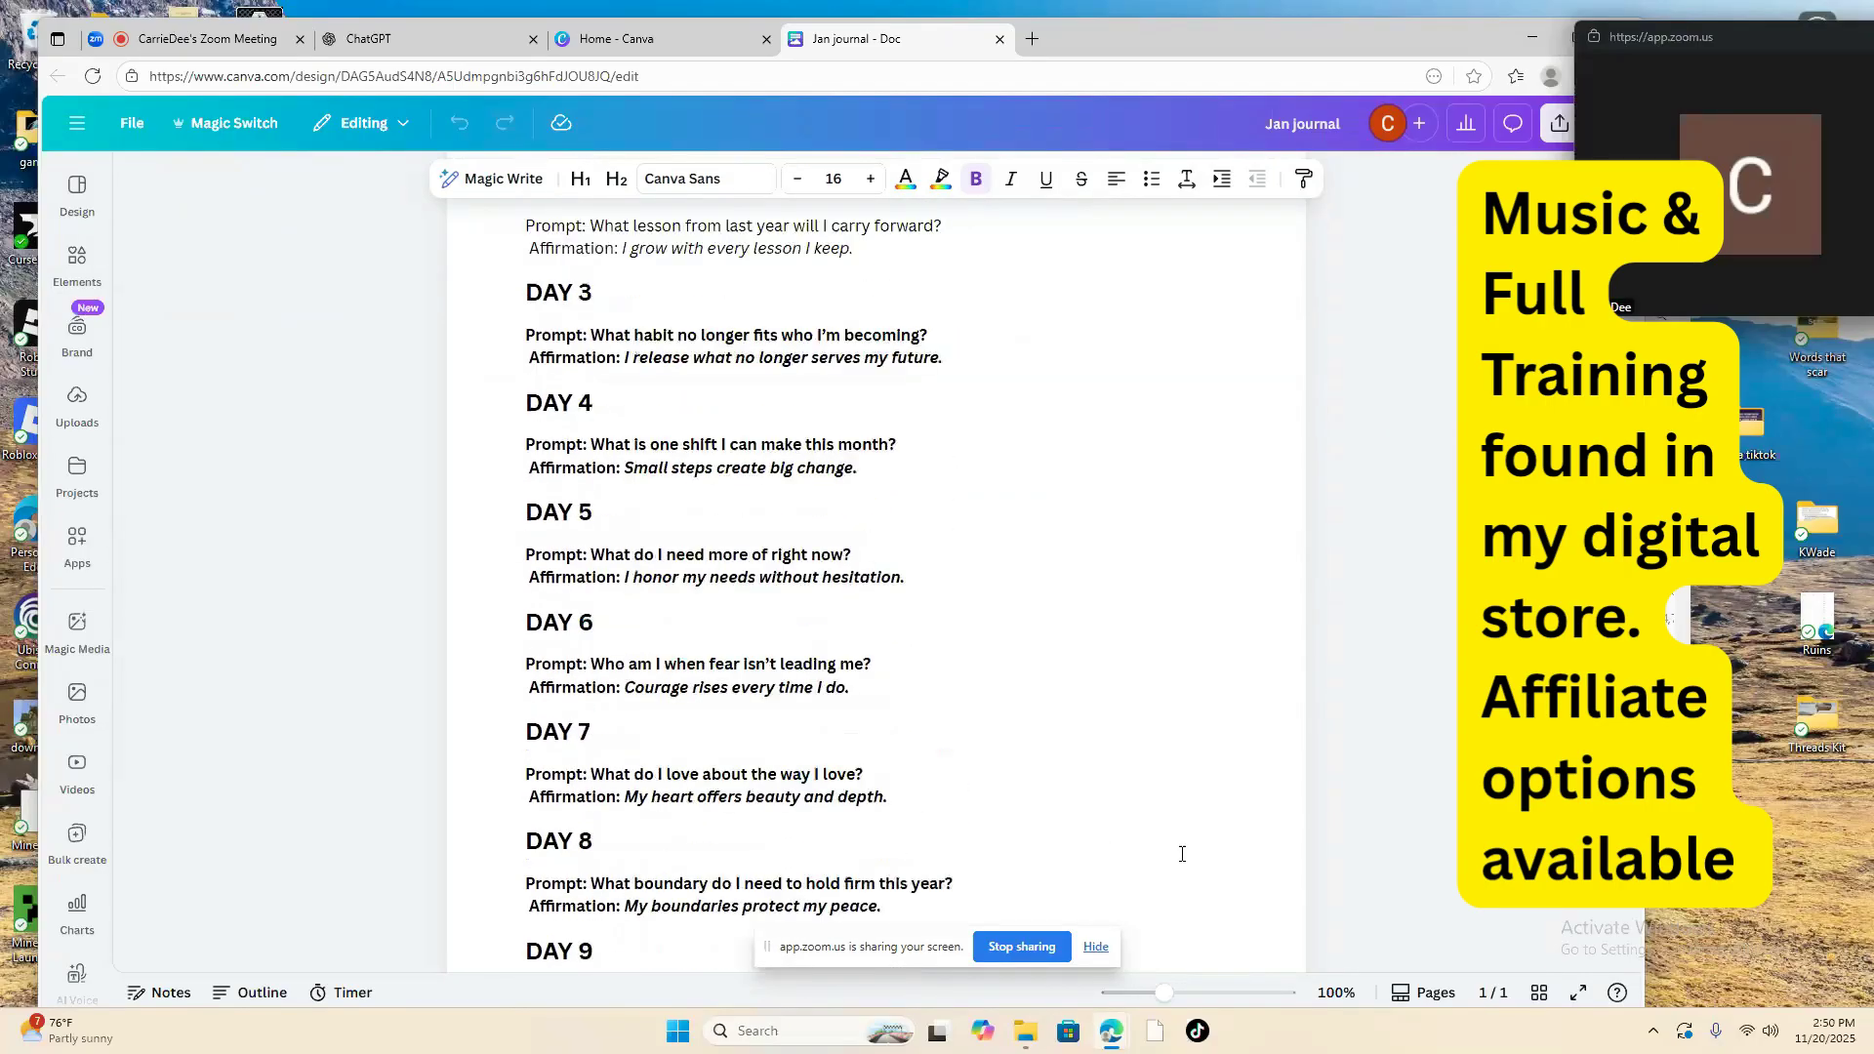
{"action": "scroll", "coordinate": [1181, 853], "scroll_direction": "up", "scroll_amount": 2}
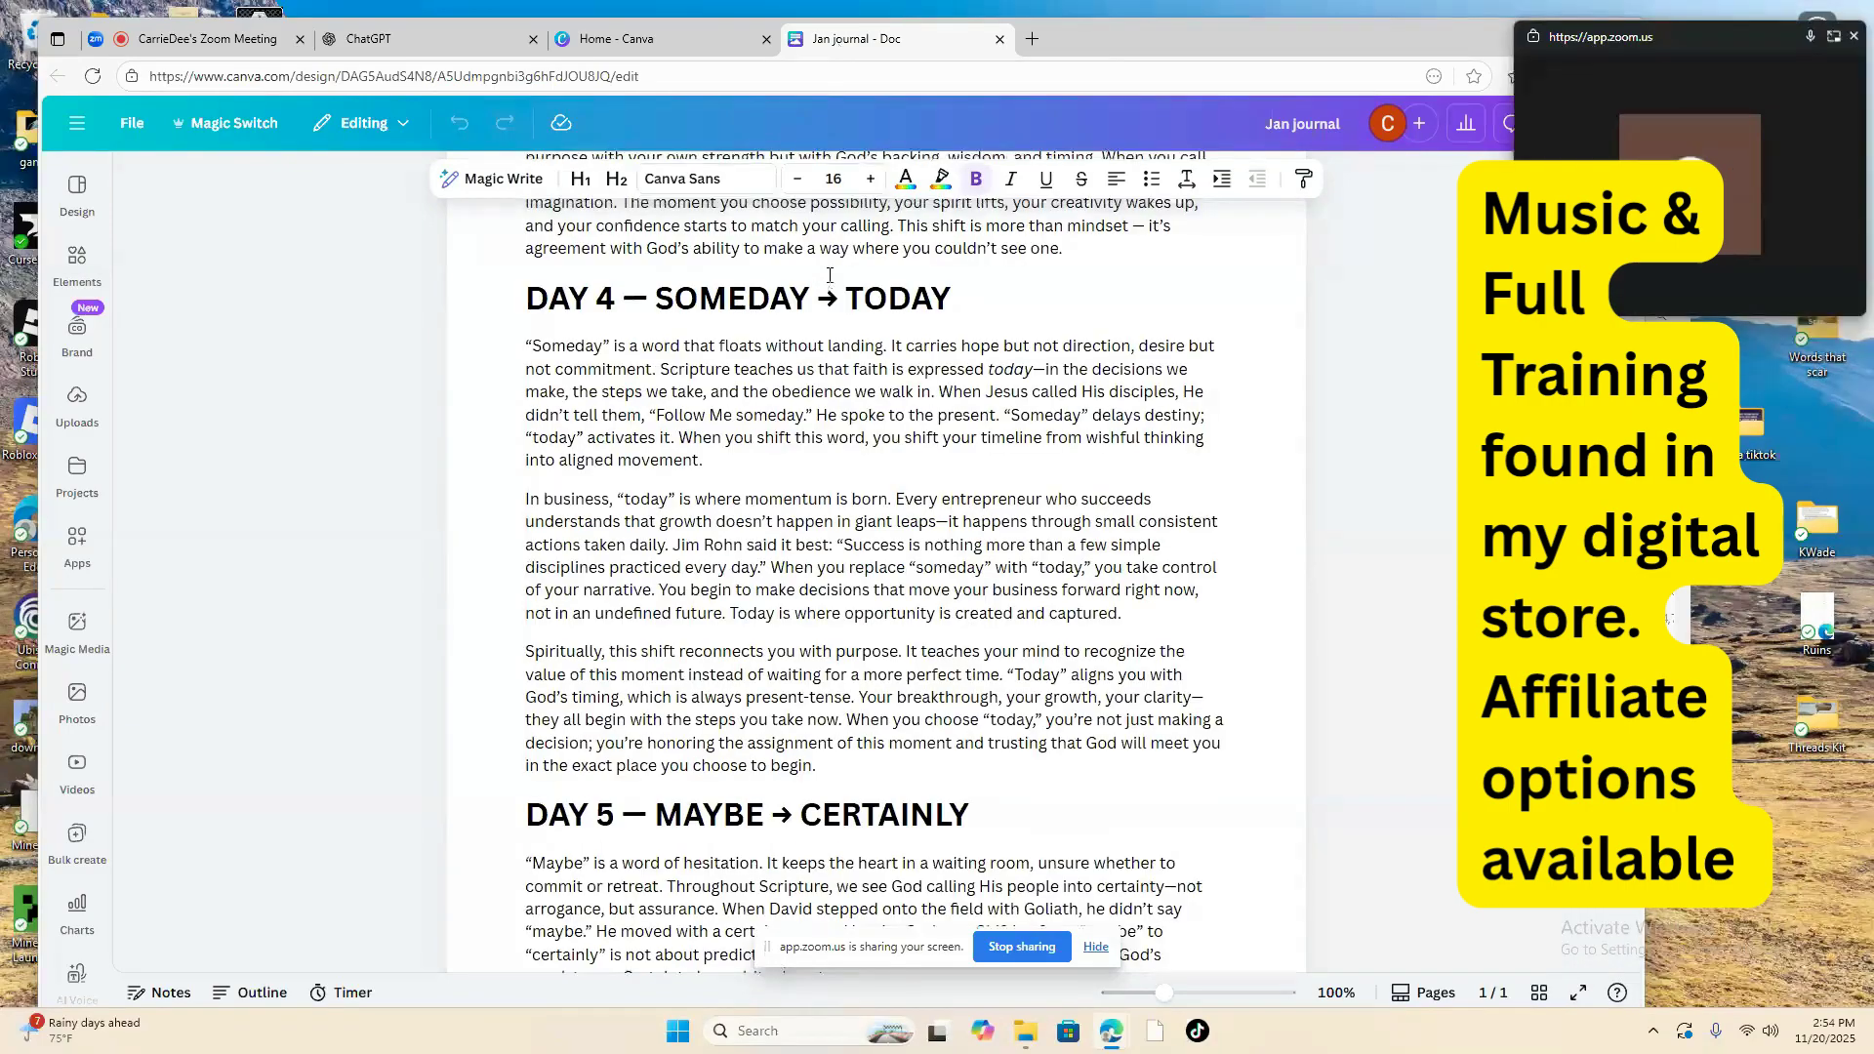
{"action": "scroll", "coordinate": [830, 275], "scroll_direction": "up", "scroll_amount": 1}
{"action": "scroll", "coordinate": [830, 275], "scroll_direction": "down", "scroll_amount": 1}
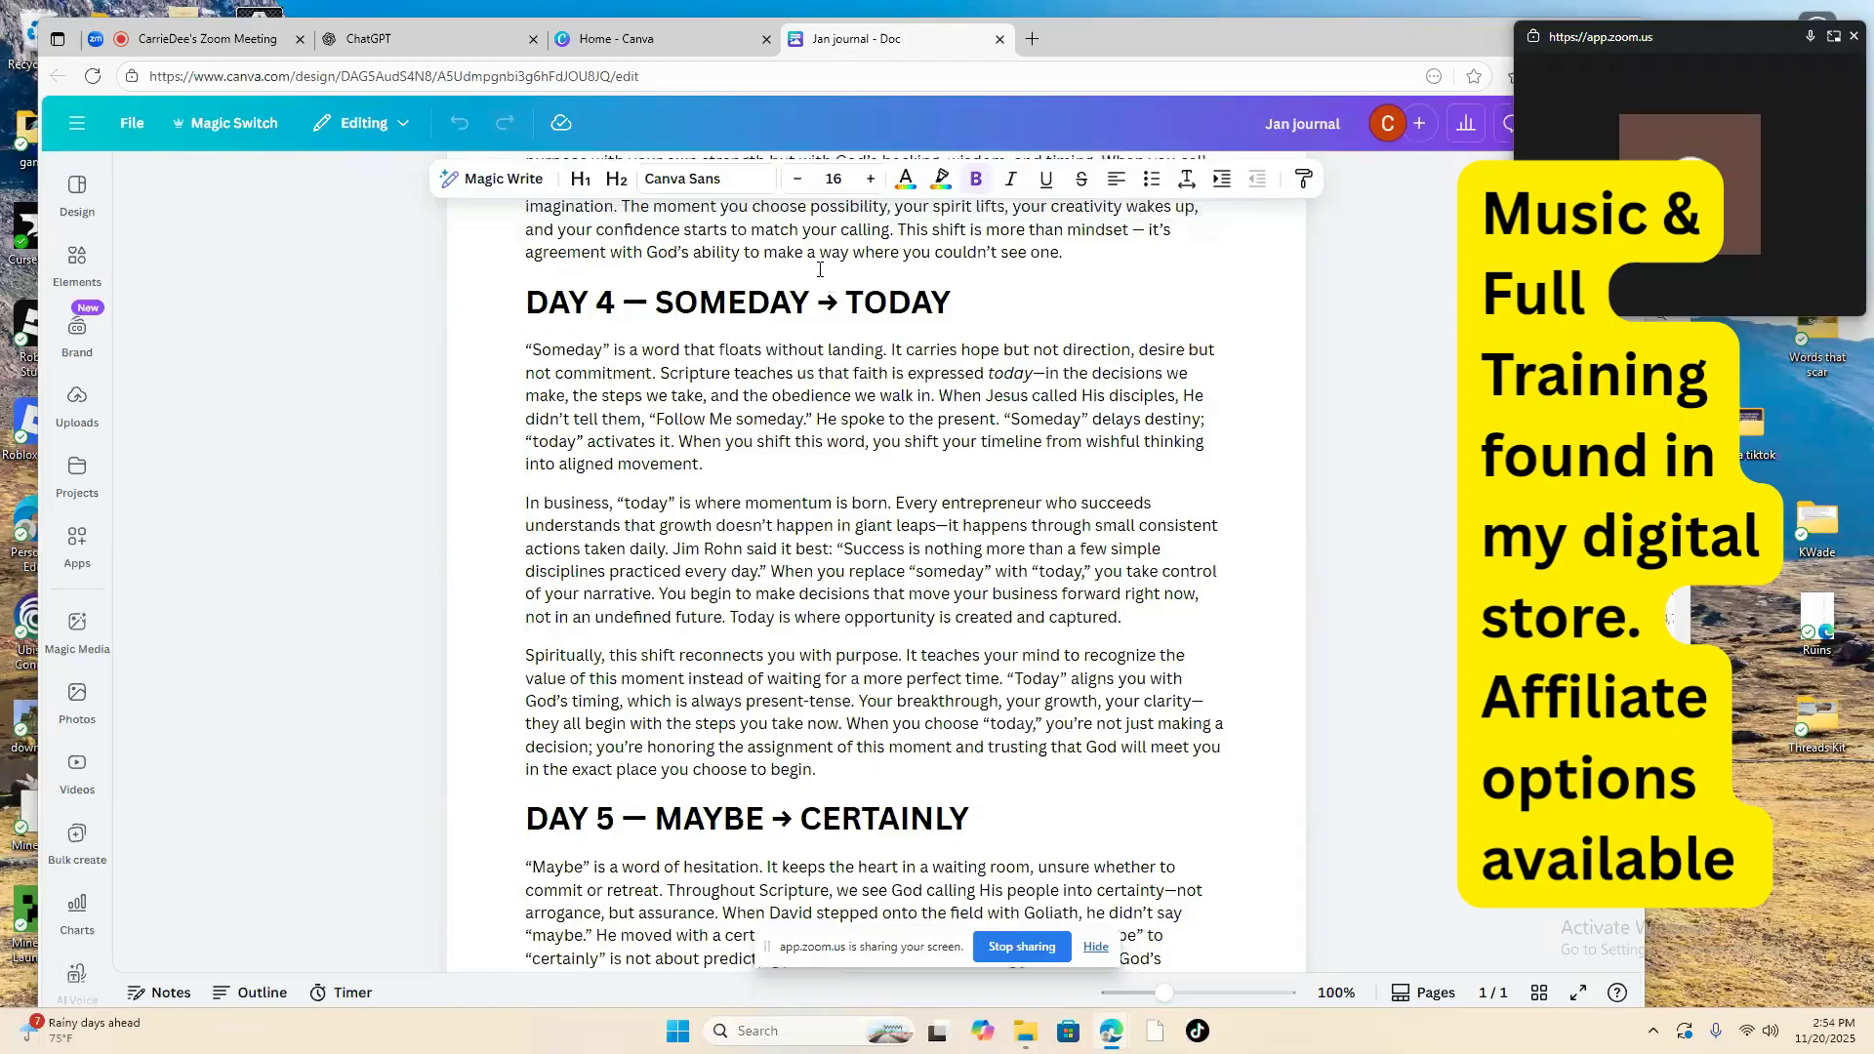
Step: Set the font size to 14 for all text from the blank line above the Day 2 label through the final Day 30 entry
{"action": "scroll", "coordinate": [829, 275], "scroll_direction": "up", "scroll_amount": 10}
{"action": "scroll", "coordinate": [753, 313], "scroll_direction": "up", "scroll_amount": 10}
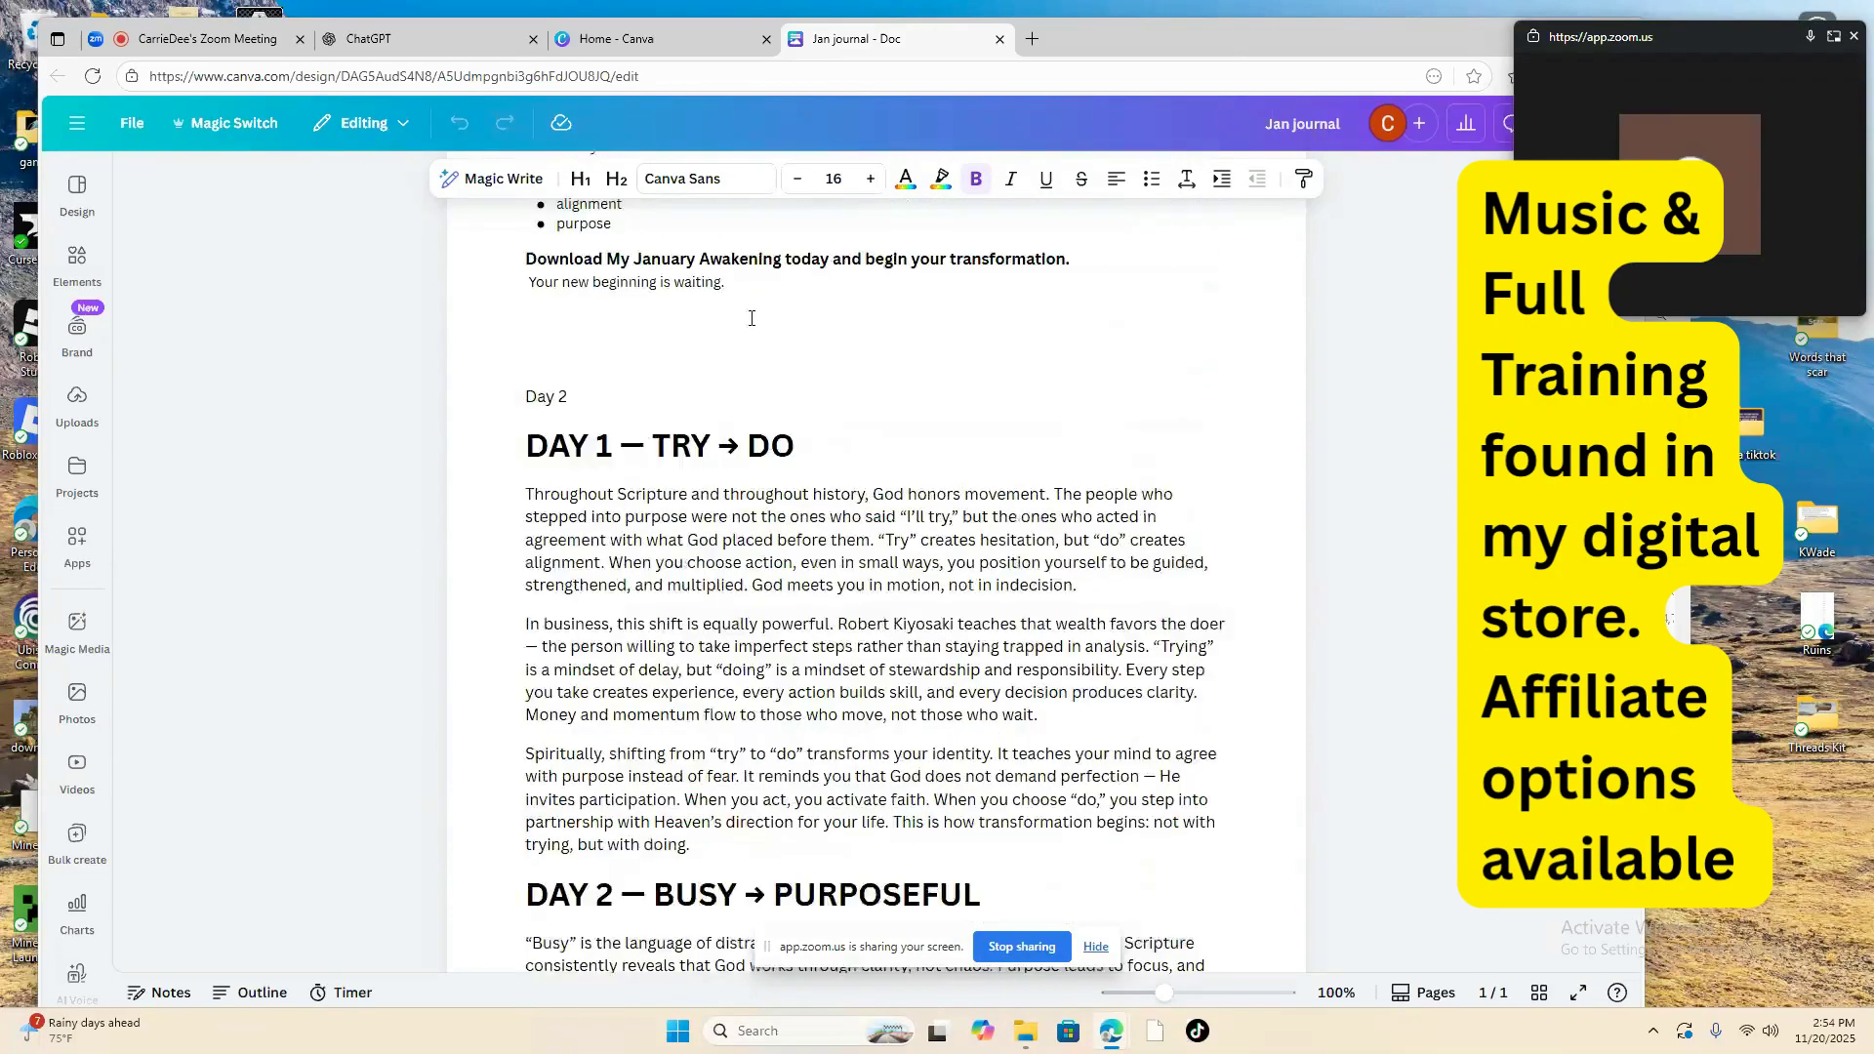
{"action": "left_click", "coordinate": [528, 323]}
{"action": "left_click_drag", "start_coordinate": [535, 323], "coordinate": [1134, 799]}
{"action": "scroll", "coordinate": [1040, 423], "scroll_direction": "down", "scroll_amount": 5}
{"action": "scroll", "coordinate": [1041, 422], "scroll_direction": "down", "scroll_amount": 20}
{"action": "scroll", "coordinate": [1042, 421], "scroll_direction": "down", "scroll_amount": 20}
{"action": "scroll", "coordinate": [1043, 421], "scroll_direction": "down", "scroll_amount": 20}
{"action": "scroll", "coordinate": [1042, 421], "scroll_direction": "down", "scroll_amount": 20}
{"action": "scroll", "coordinate": [1042, 421], "scroll_direction": "down", "scroll_amount": 20}
{"action": "scroll", "coordinate": [974, 463], "scroll_direction": "down", "scroll_amount": 18}
{"action": "scroll", "coordinate": [974, 458], "scroll_direction": "up", "scroll_amount": 4}
{"action": "scroll", "coordinate": [974, 458], "scroll_direction": "up", "scroll_amount": 1}
{"action": "scroll", "coordinate": [974, 459], "scroll_direction": "up", "scroll_amount": 1}
{"action": "scroll", "coordinate": [974, 459], "scroll_direction": "down", "scroll_amount": 8}
{"action": "scroll", "coordinate": [974, 458], "scroll_direction": "down", "scroll_amount": 20}
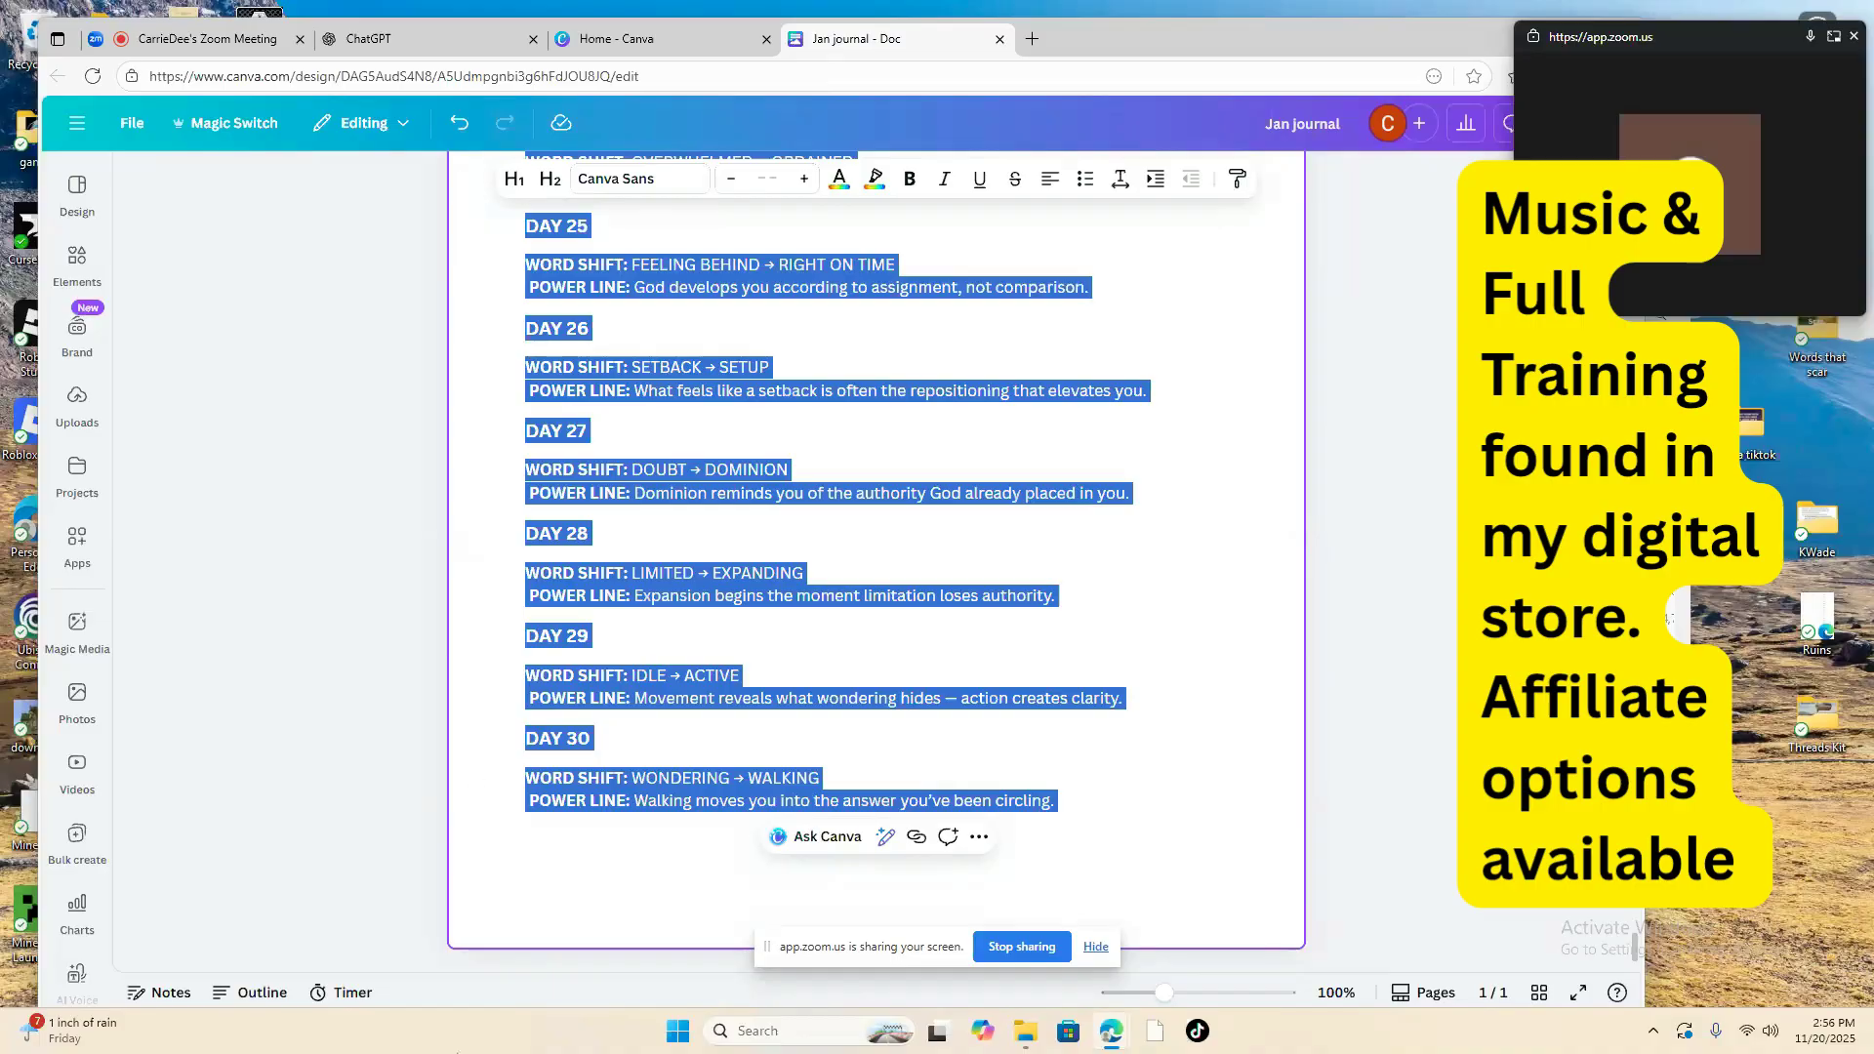
{"action": "left_click", "coordinate": [775, 178]}
{"action": "type", "text": "14"}
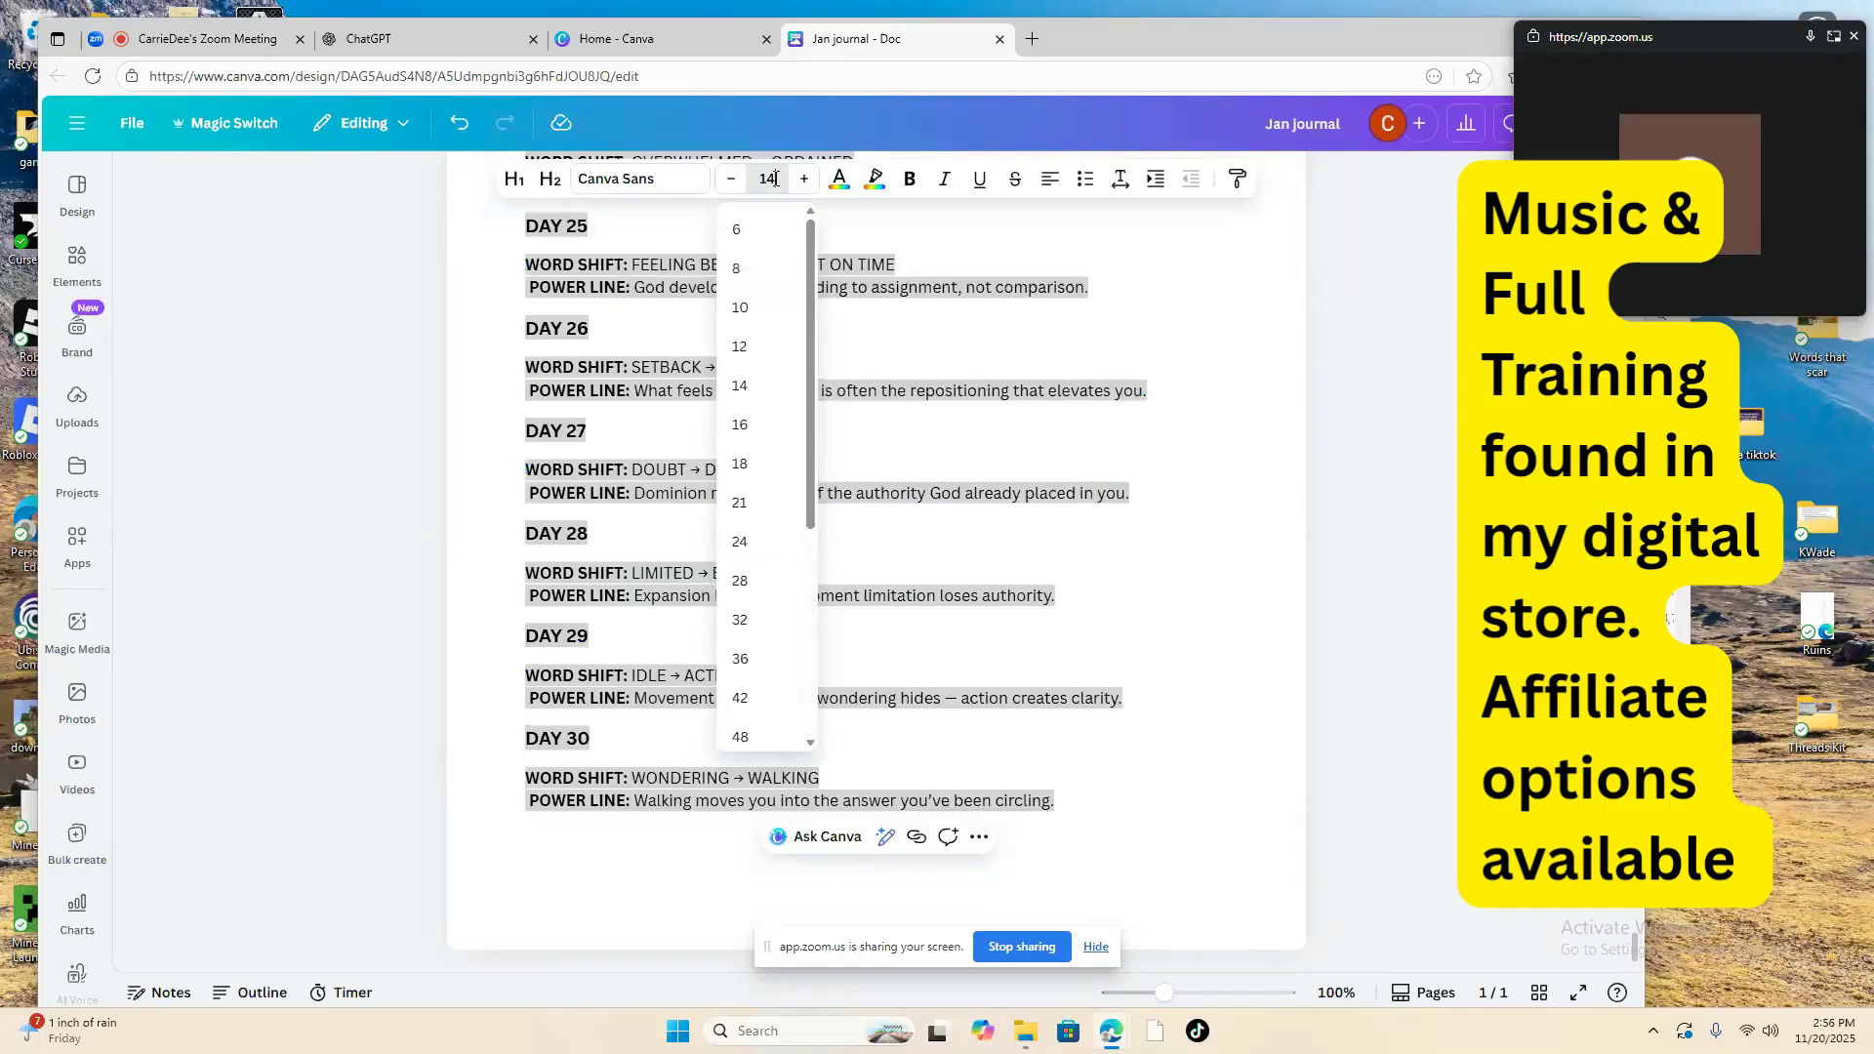
{"action": "key", "text": "Return"}
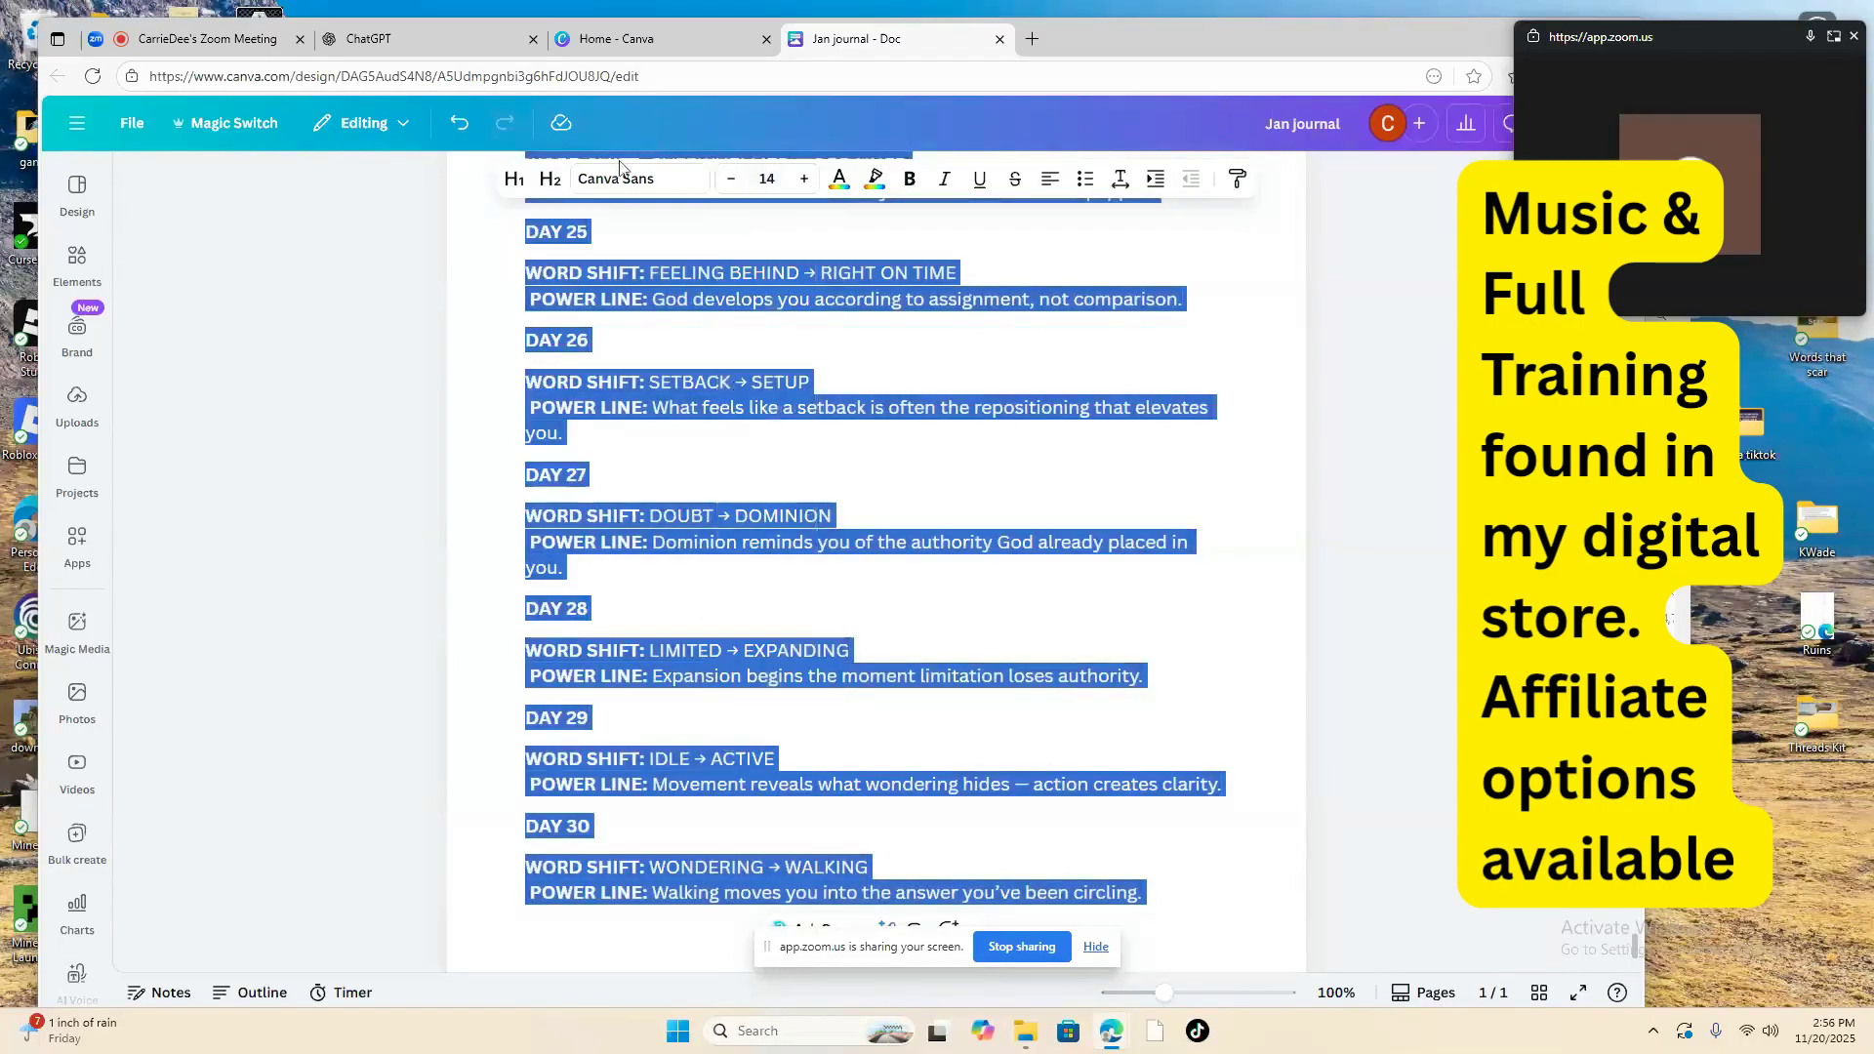
Step: Remove the bold formatting from the selected journal text and change its font to Times New Roman MT
{"action": "left_click", "coordinate": [912, 182]}
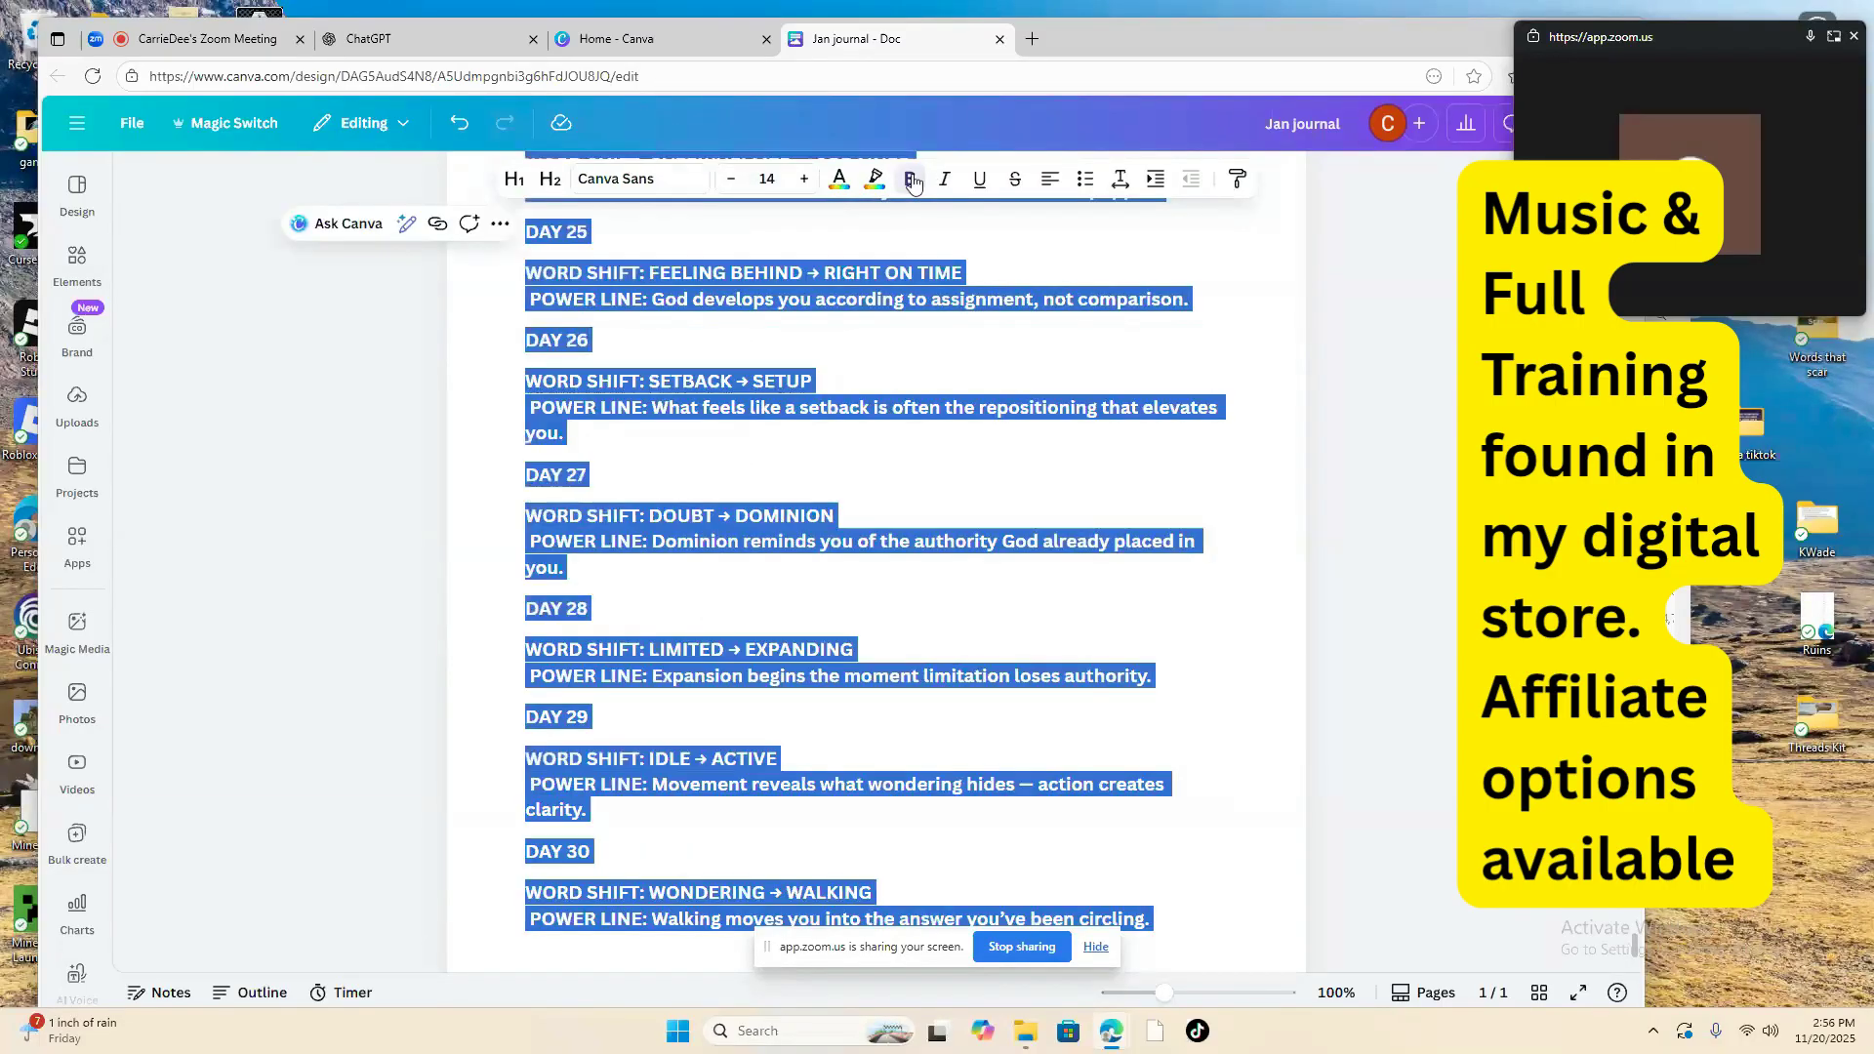
{"action": "left_click", "coordinate": [913, 182]}
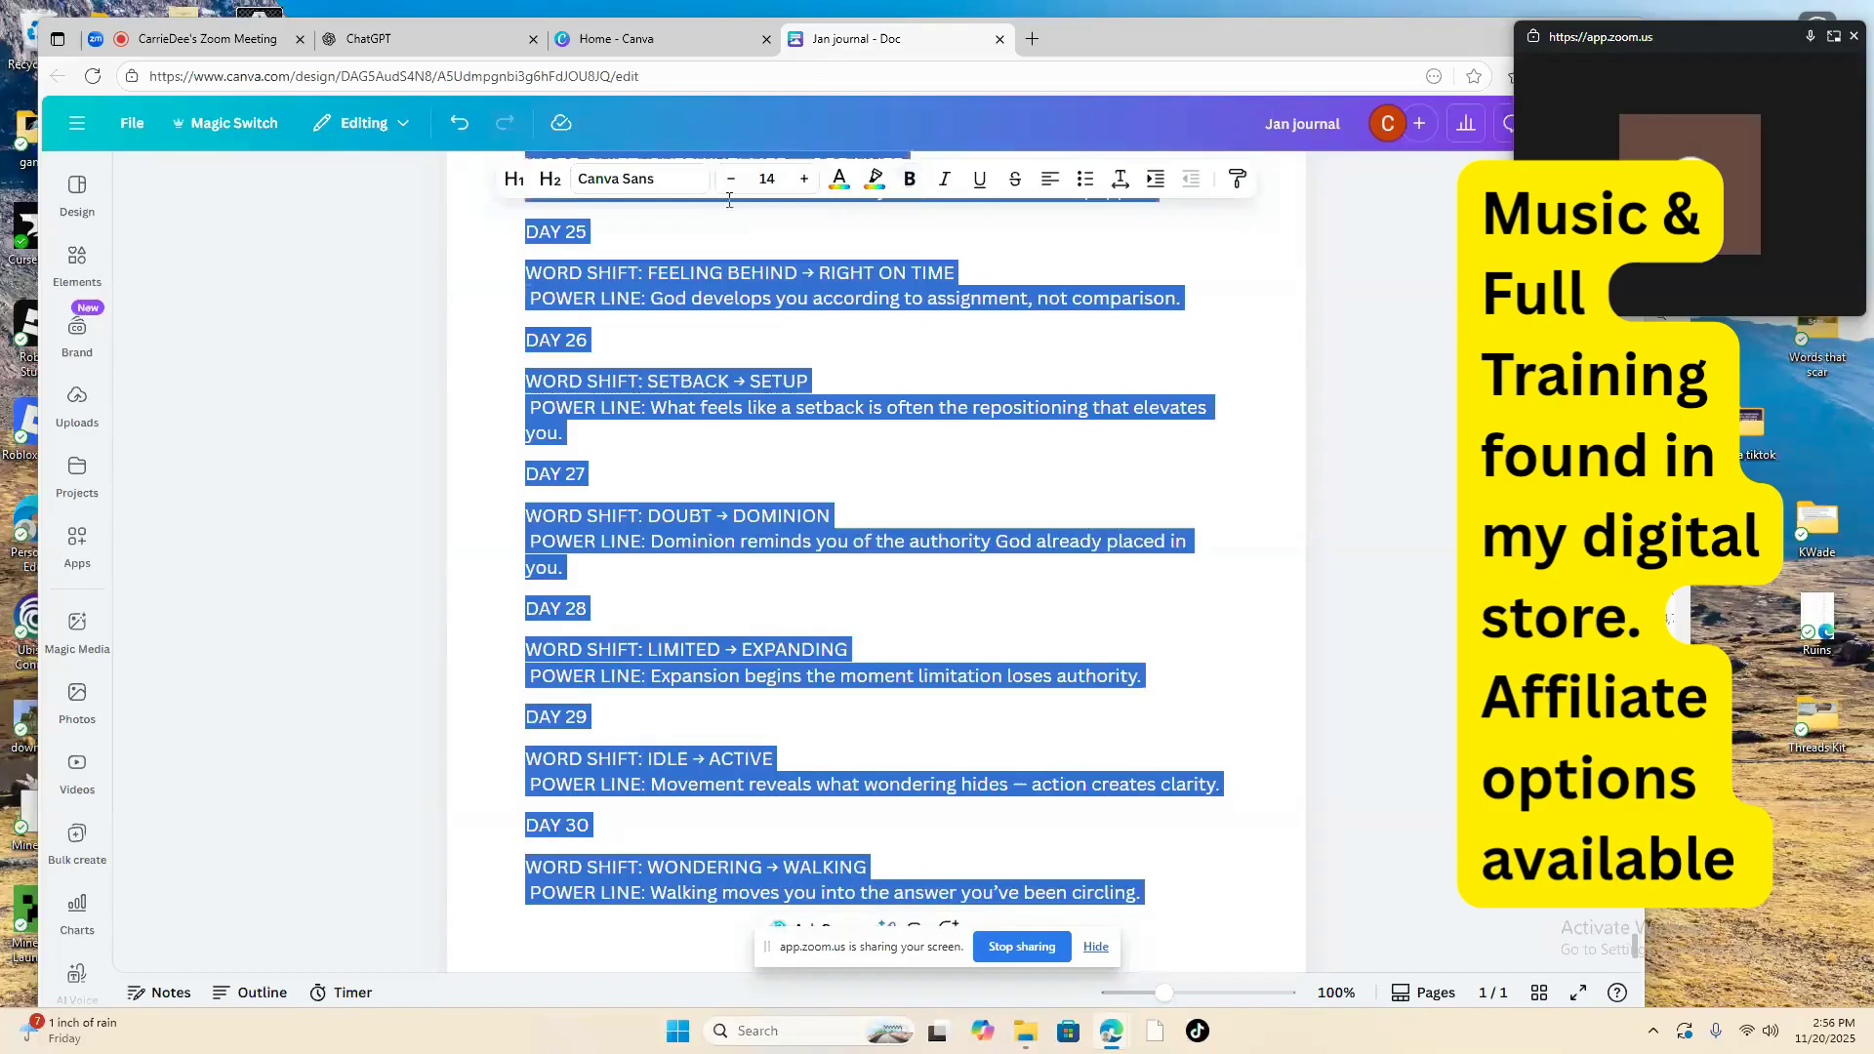
{"action": "left_click", "coordinate": [652, 191]}
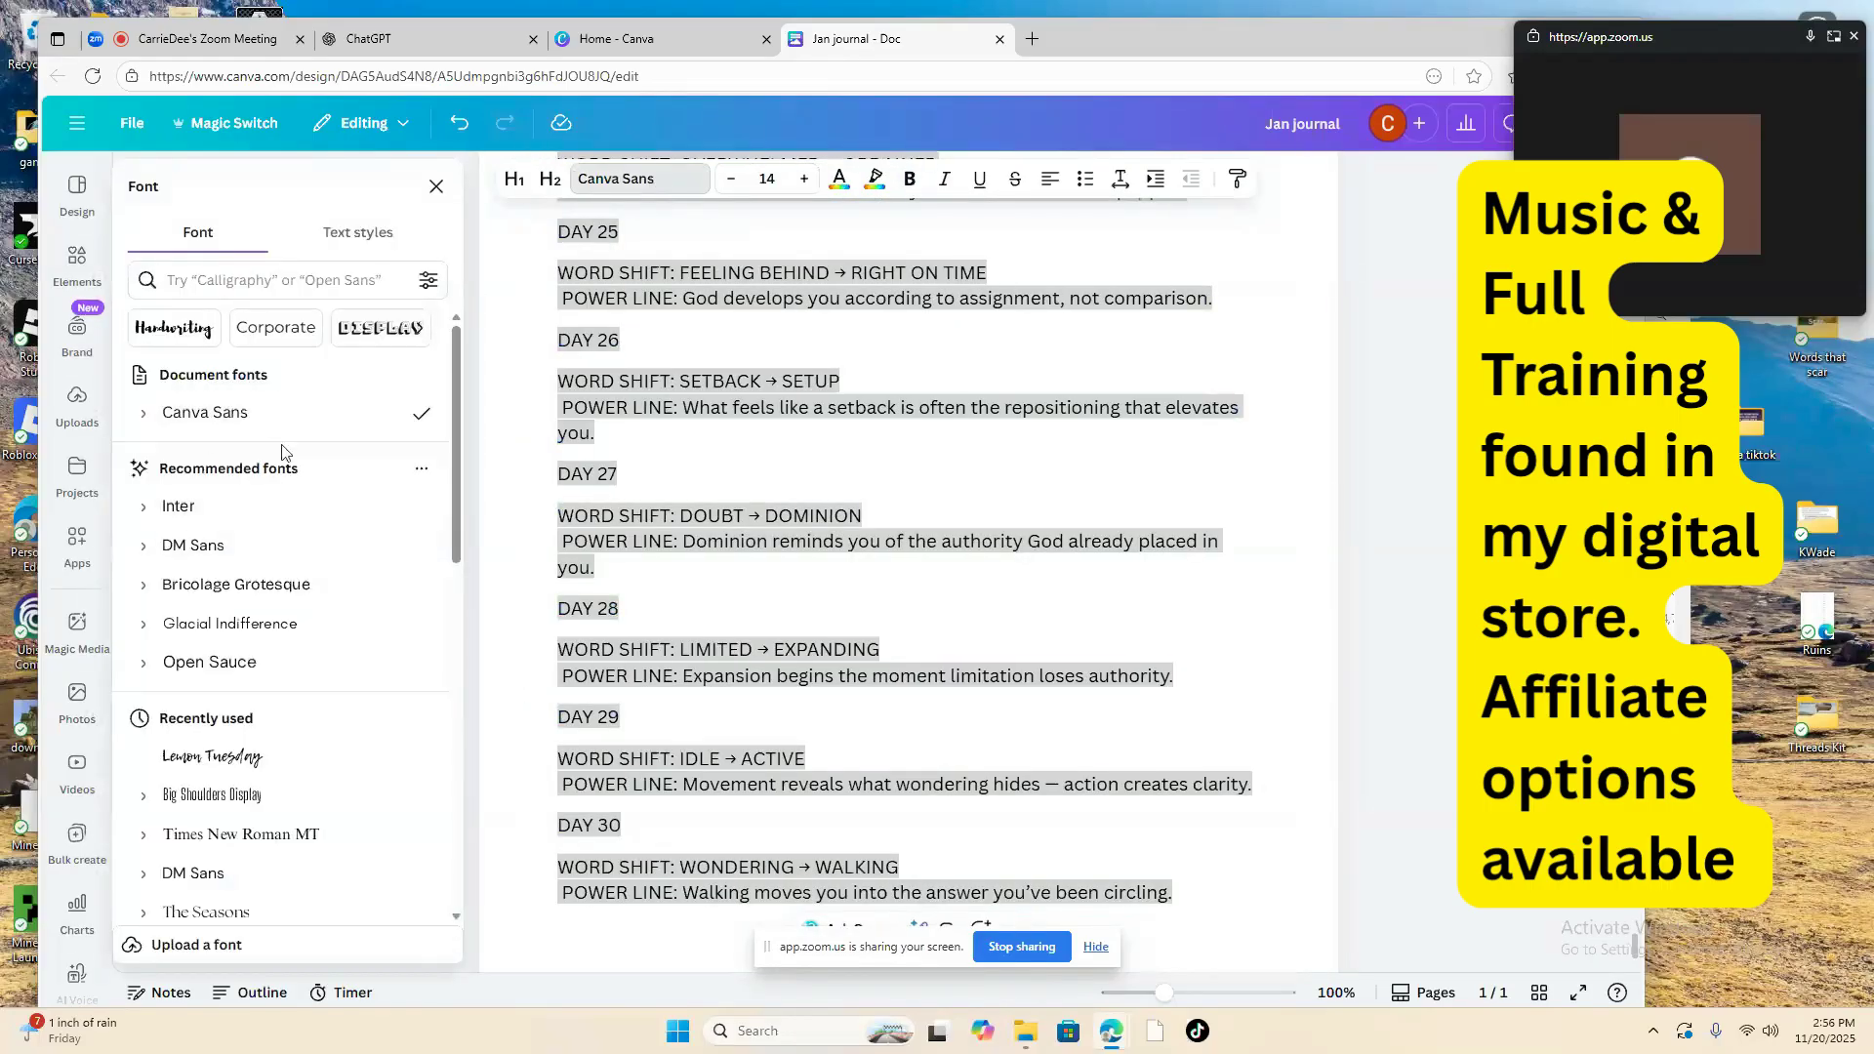
{"action": "scroll", "coordinate": [286, 473], "scroll_direction": "down", "scroll_amount": 2}
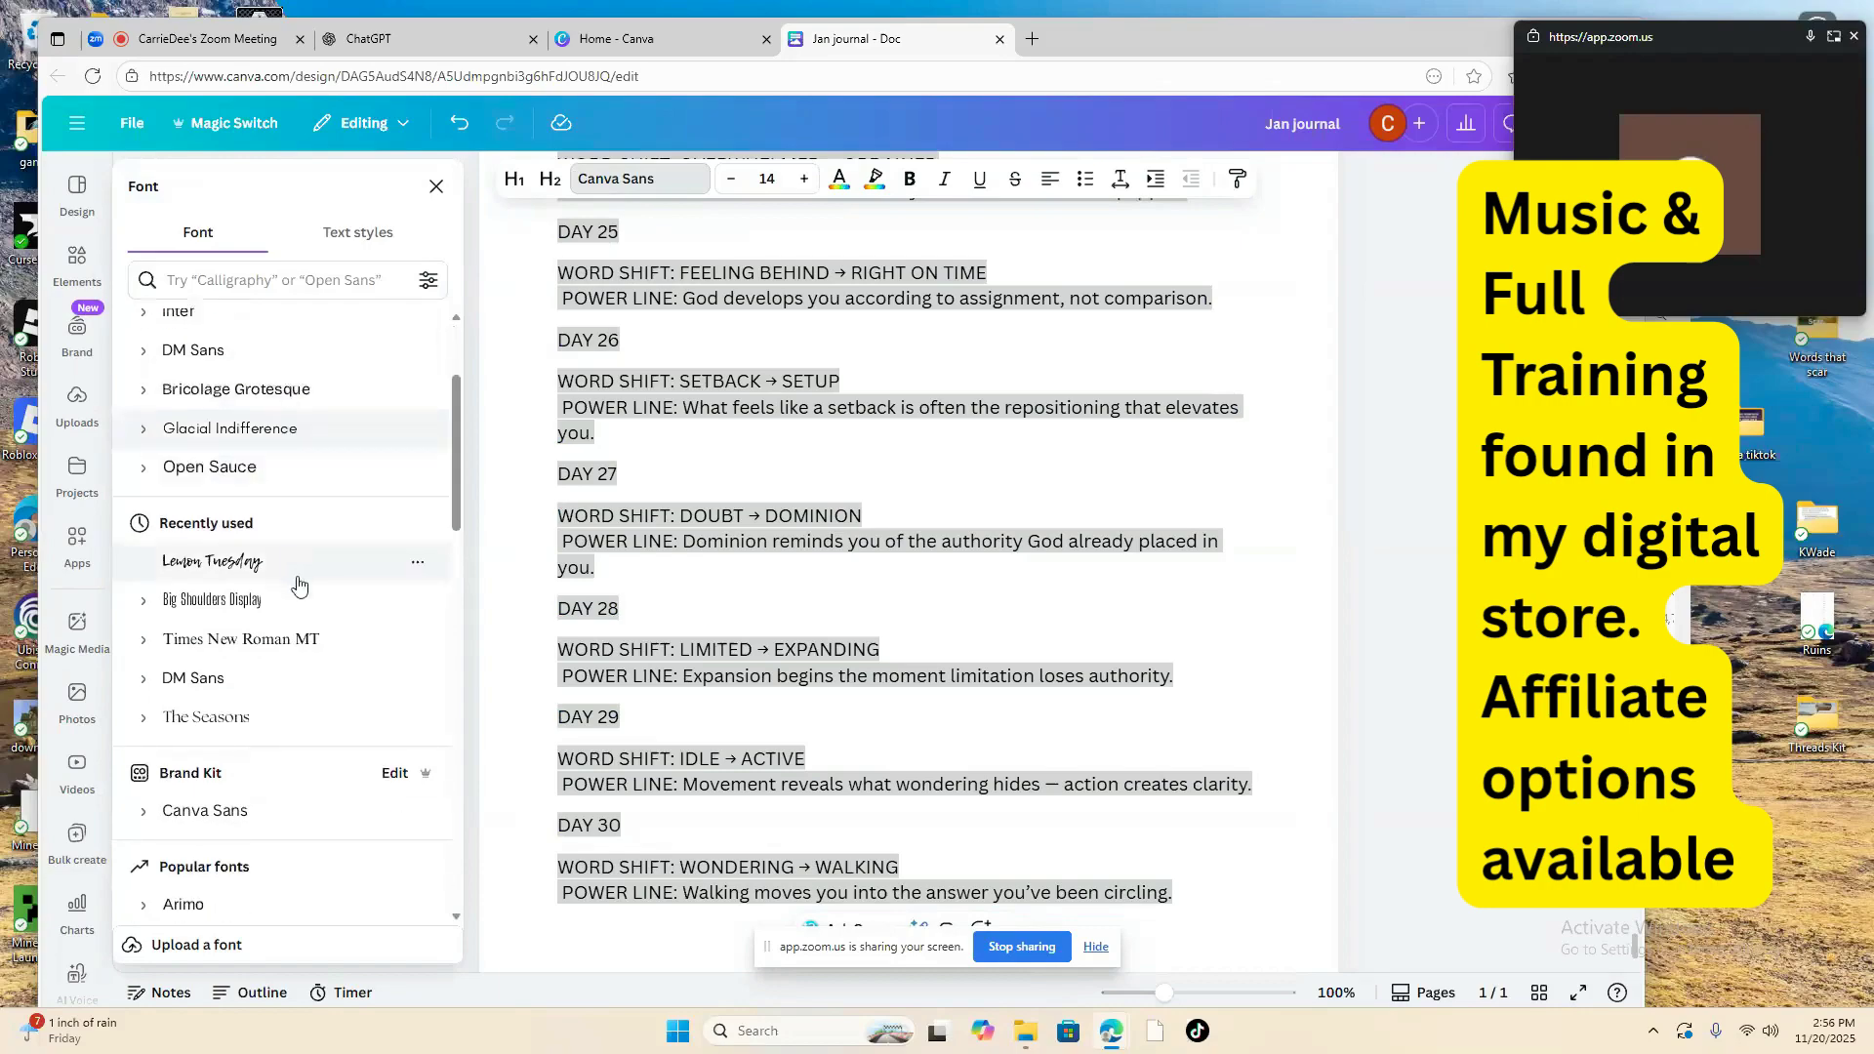
{"action": "scroll", "coordinate": [297, 605], "scroll_direction": "down", "scroll_amount": 1}
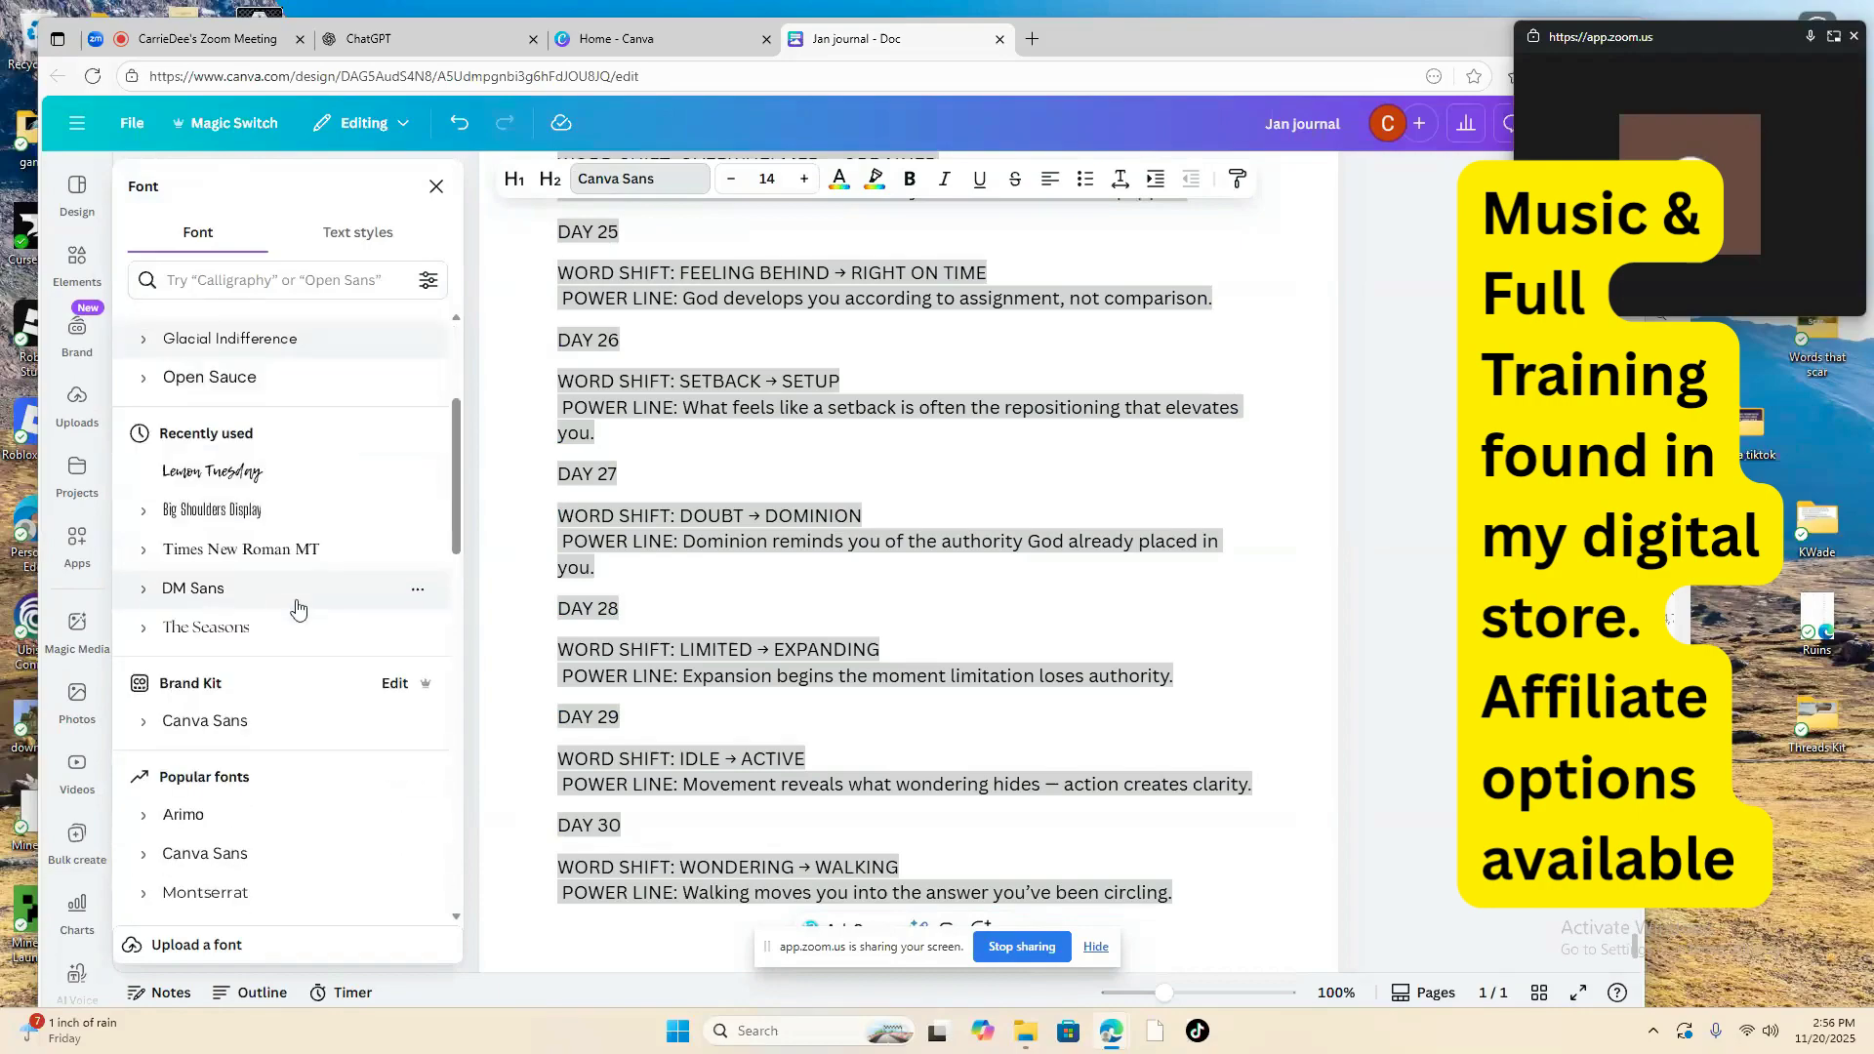
{"action": "left_click", "coordinate": [307, 548]}
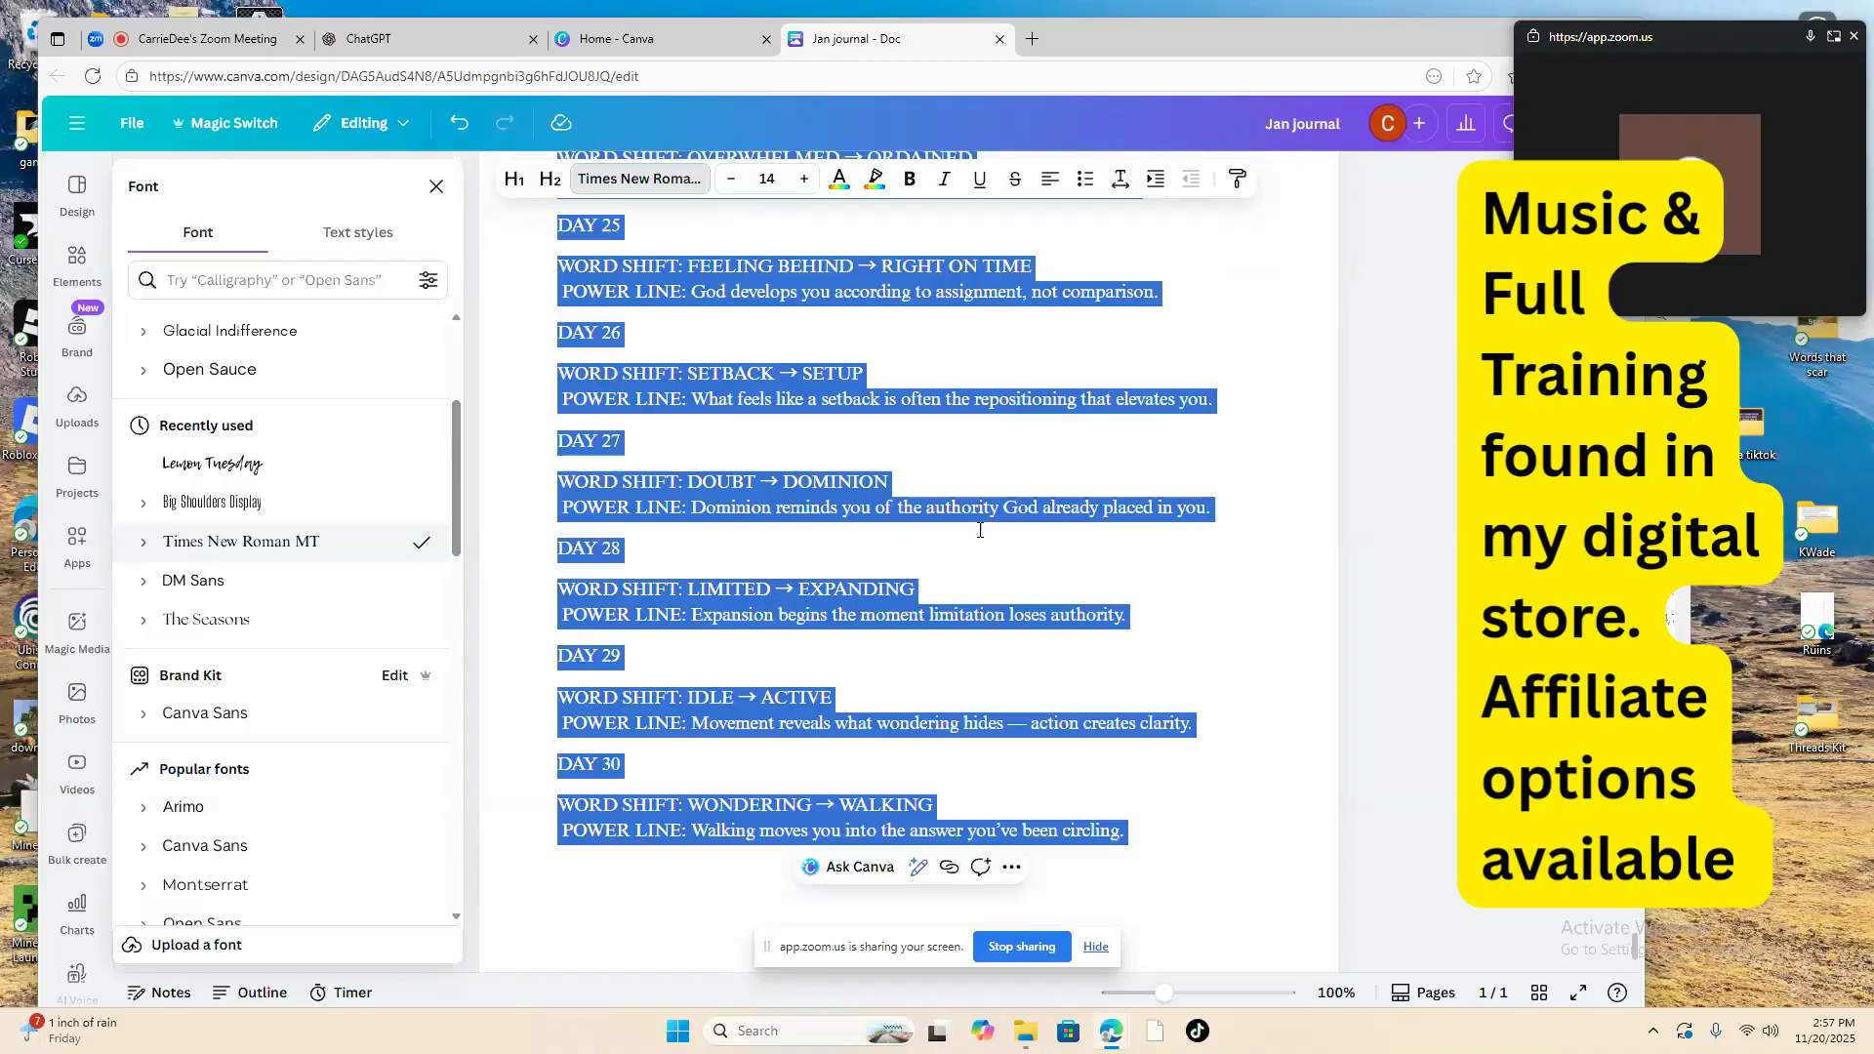
Step: Set the line spacing of the selected journal text to 1.15
{"action": "left_click", "coordinate": [1122, 181]}
{"action": "left_click", "coordinate": [1207, 259]}
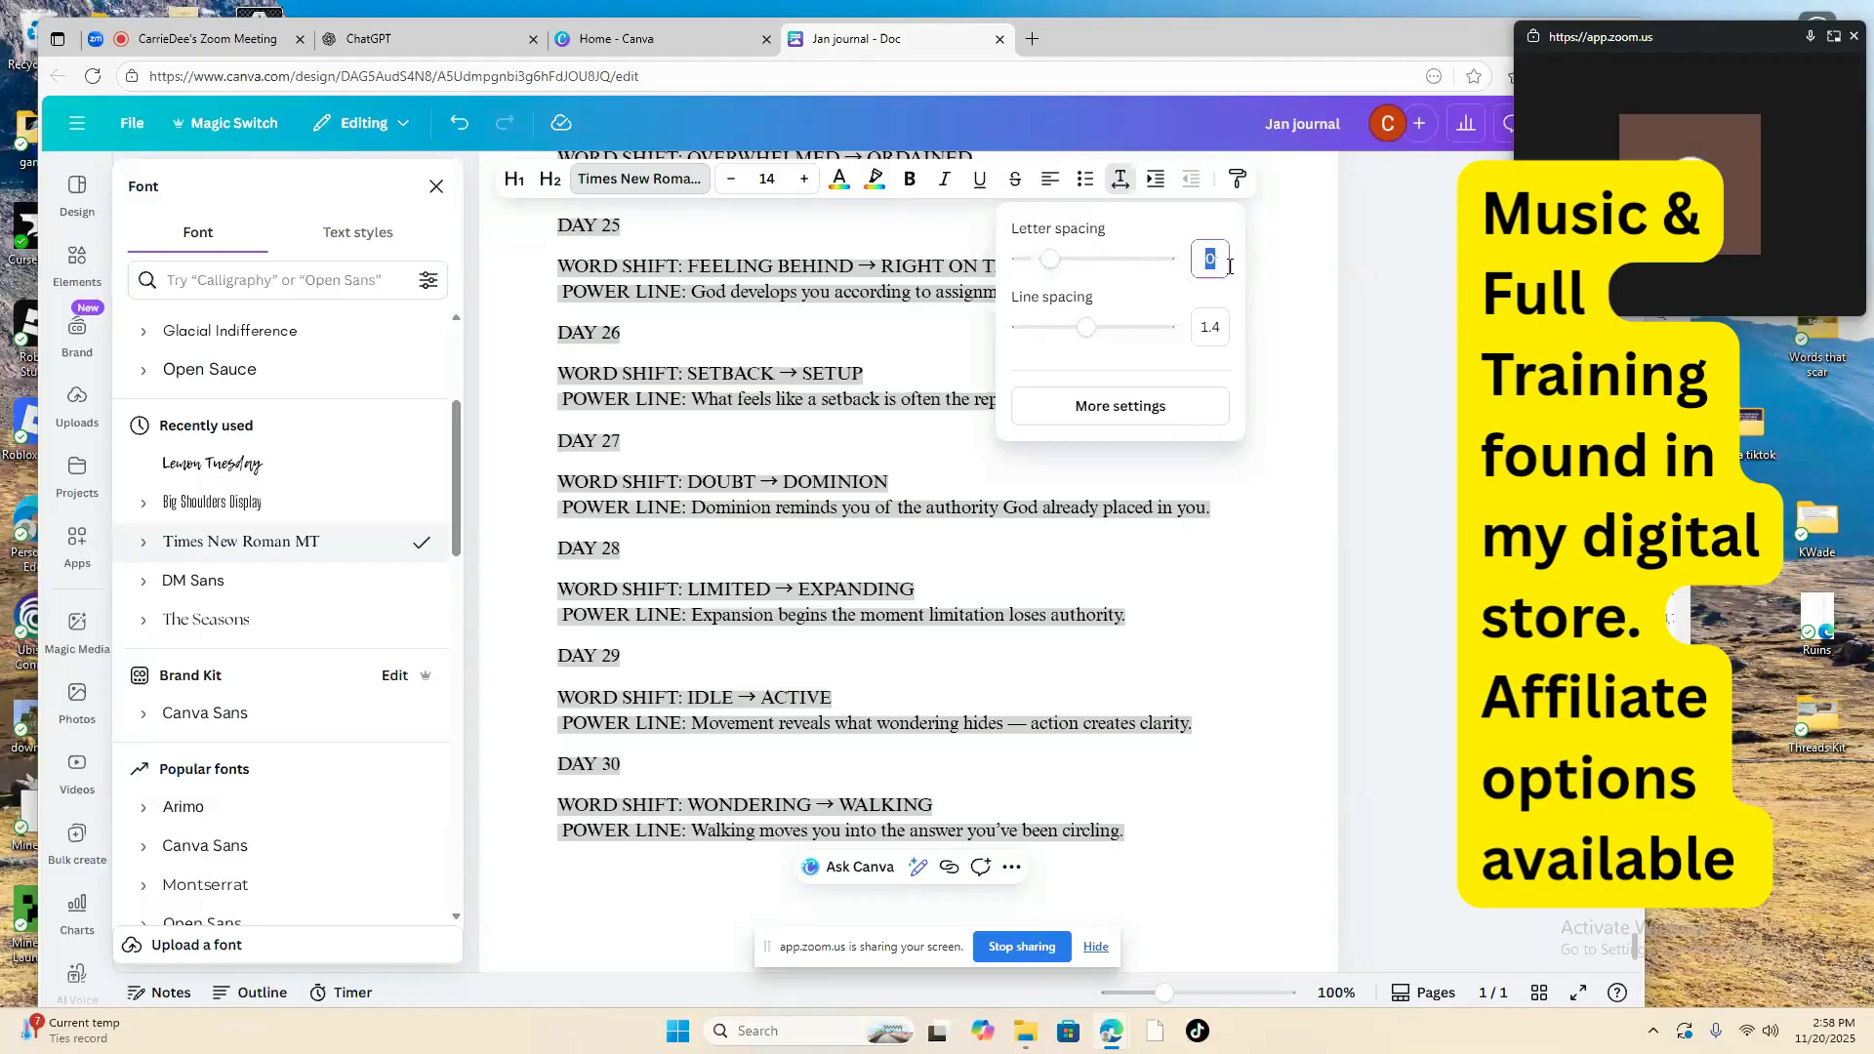
{"action": "left_click", "coordinate": [1220, 327]}
{"action": "type", "text": "1.15"}
{"action": "key", "text": "Return"}
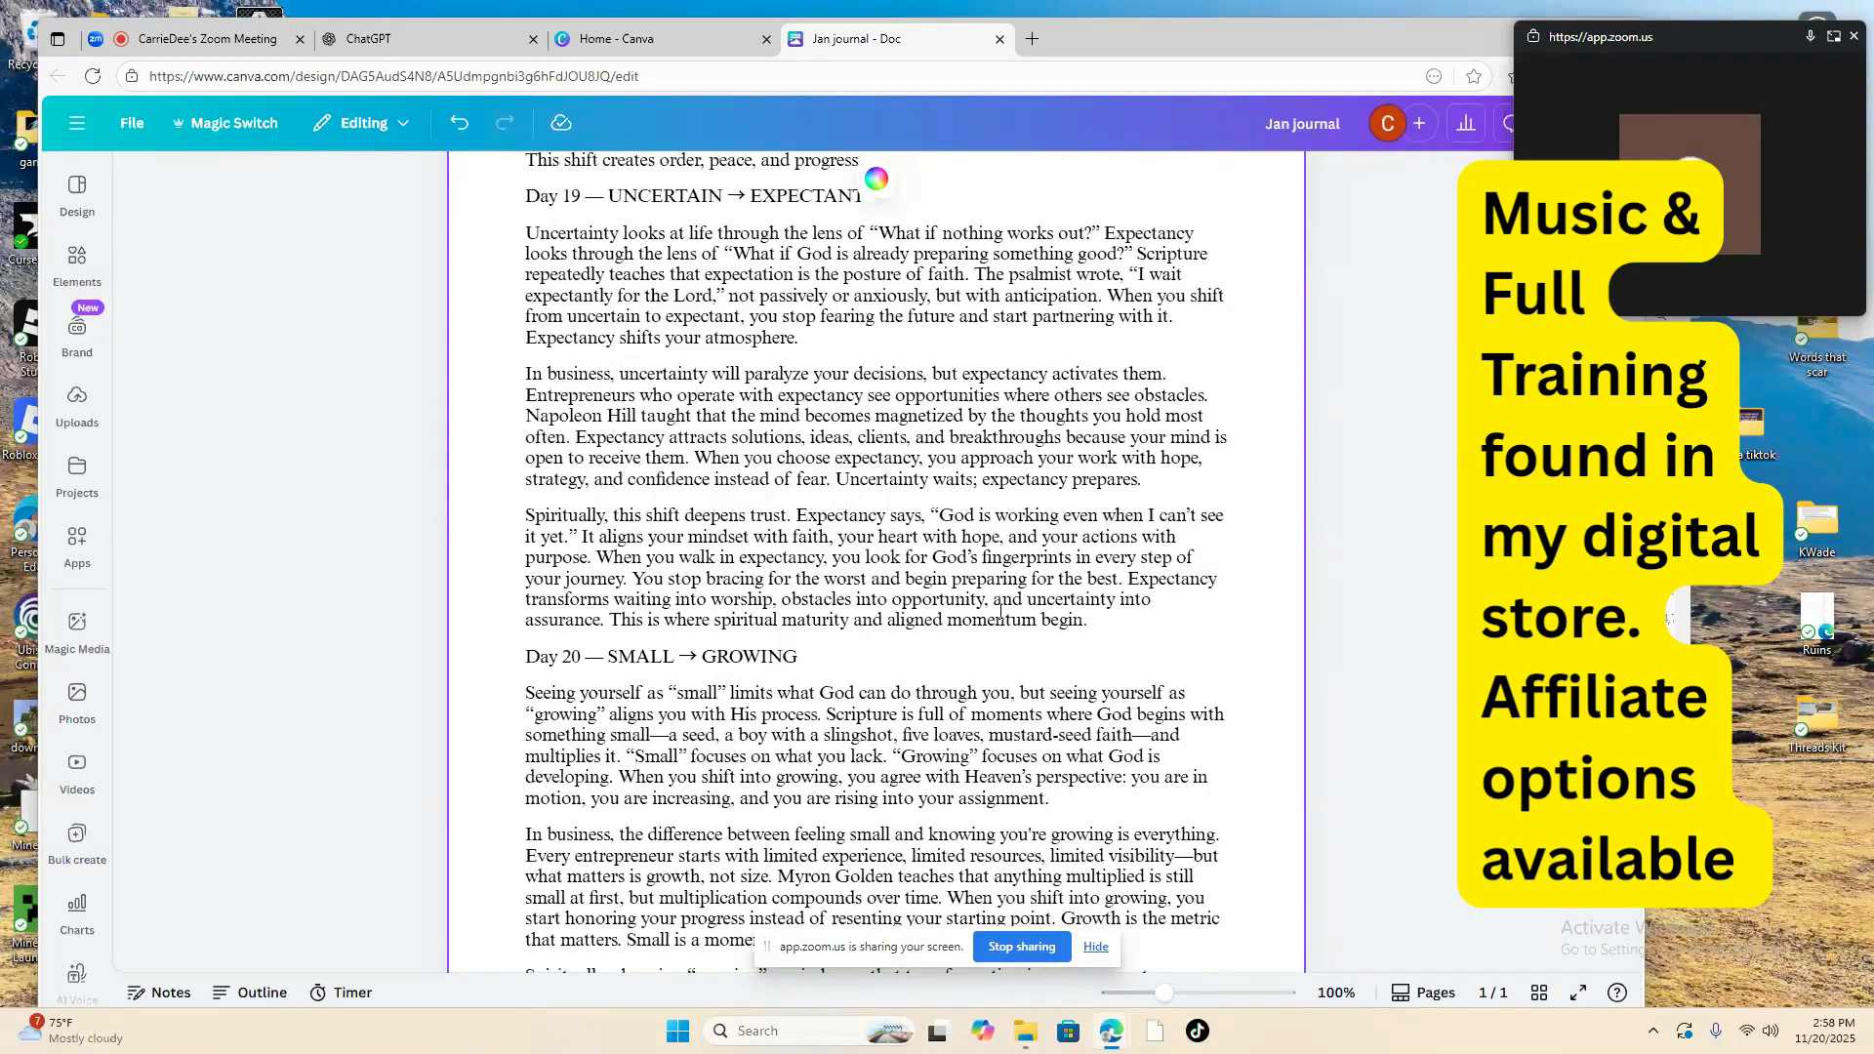
Step: Review the reformatted daily word-shift entries from about Day 5 to Day 20 for consistent headings and text layout
{"action": "scroll", "coordinate": [1000, 612], "scroll_direction": "up", "scroll_amount": 10}
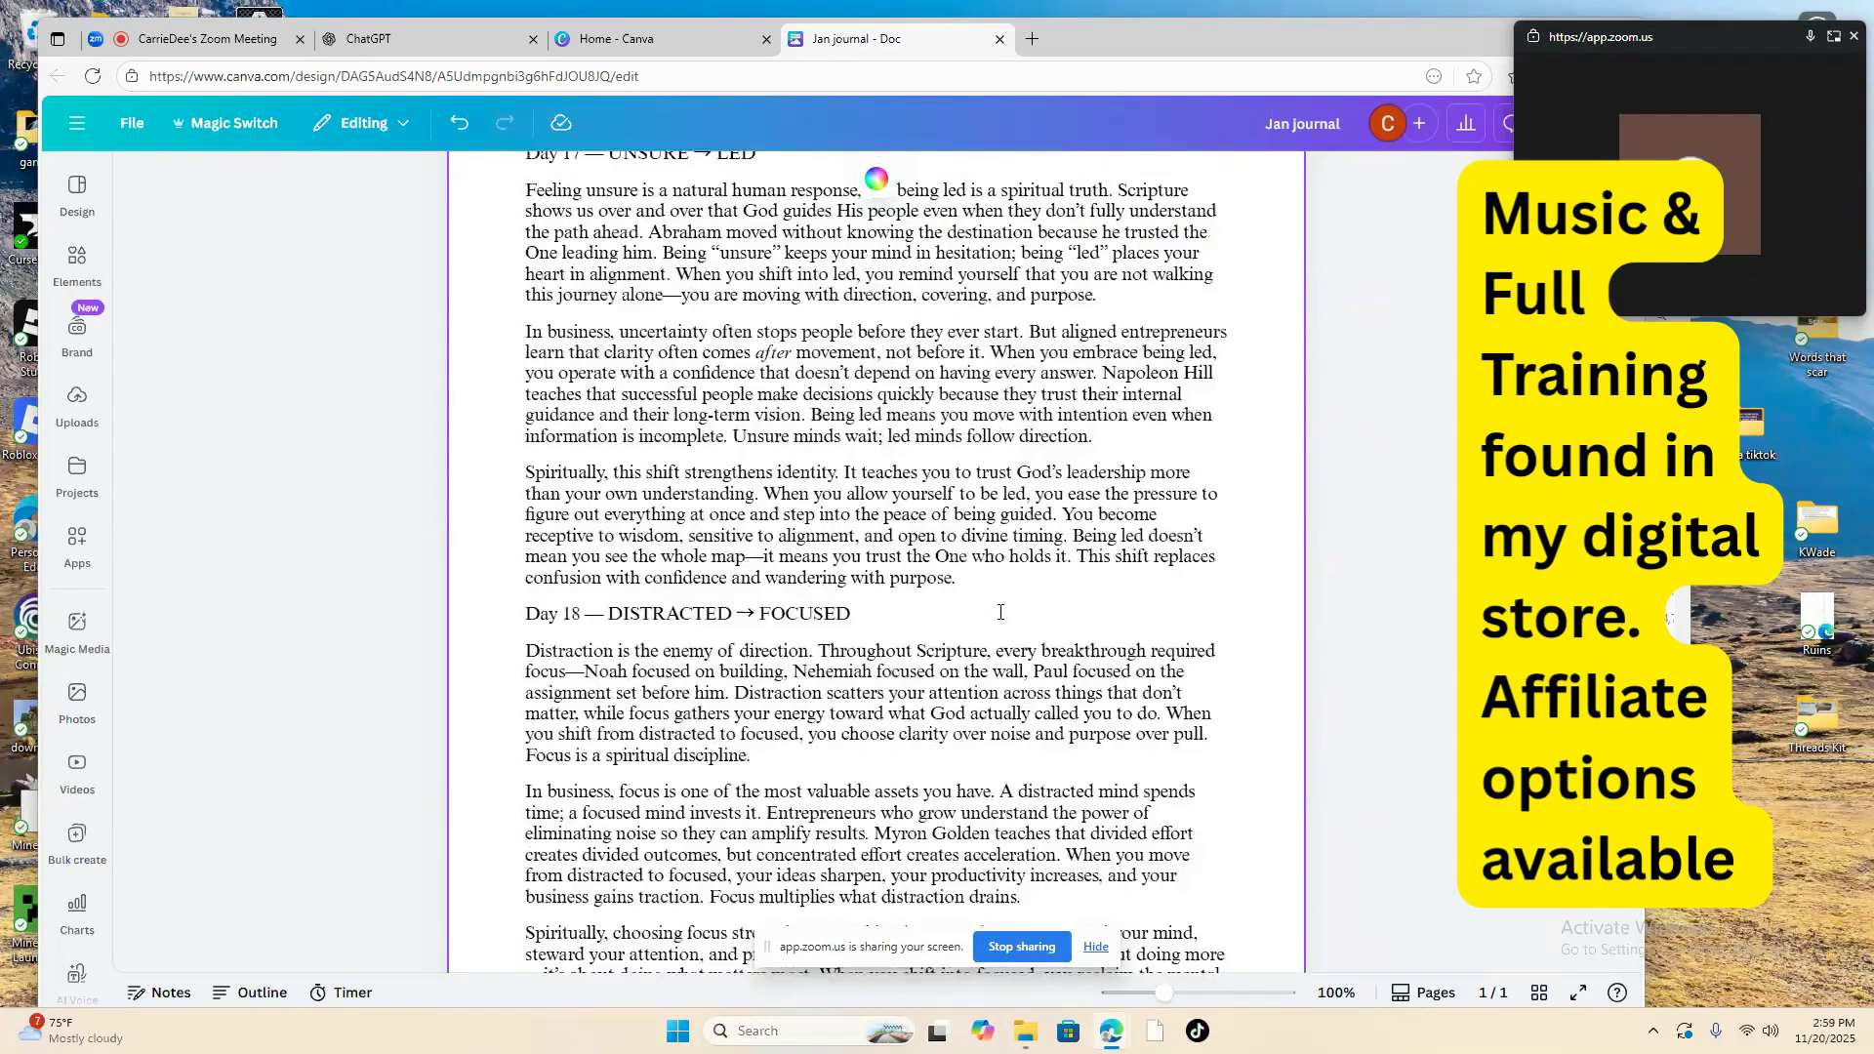
{"action": "scroll", "coordinate": [1000, 612], "scroll_direction": "up", "scroll_amount": 10}
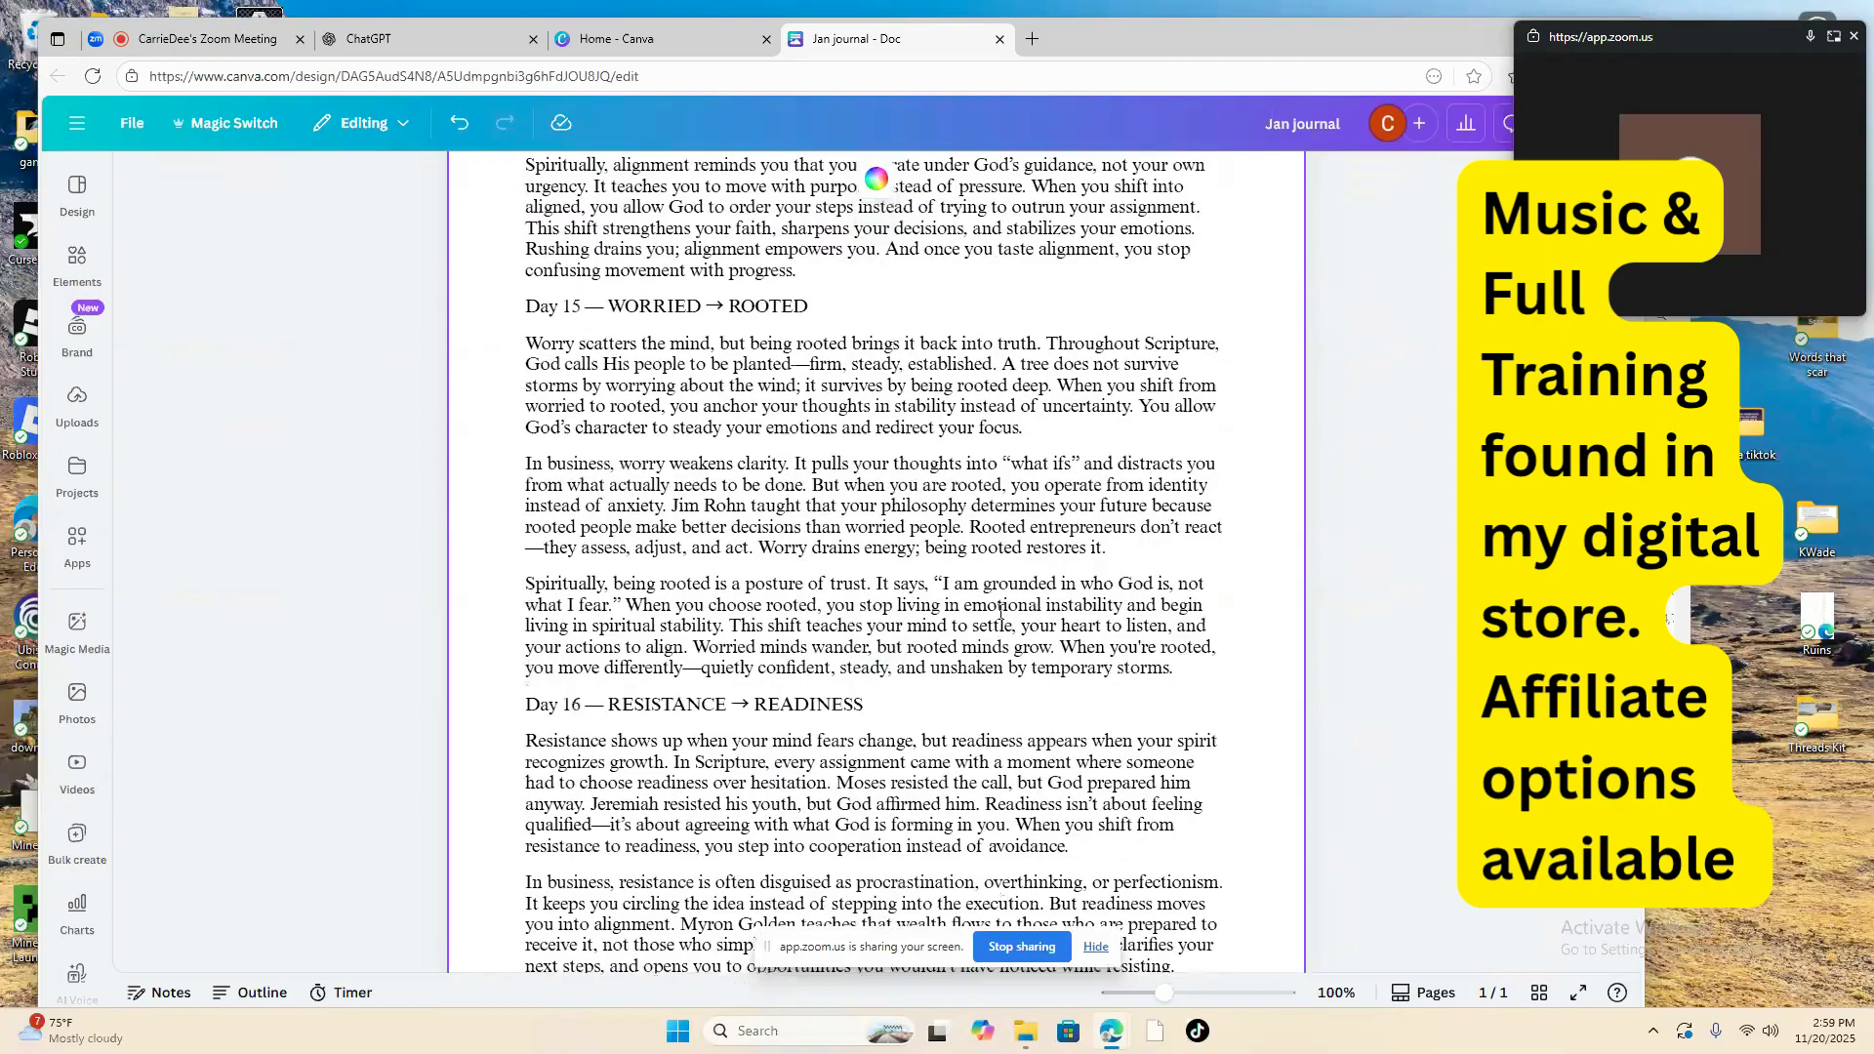
{"action": "scroll", "coordinate": [1000, 612], "scroll_direction": "up", "scroll_amount": 10}
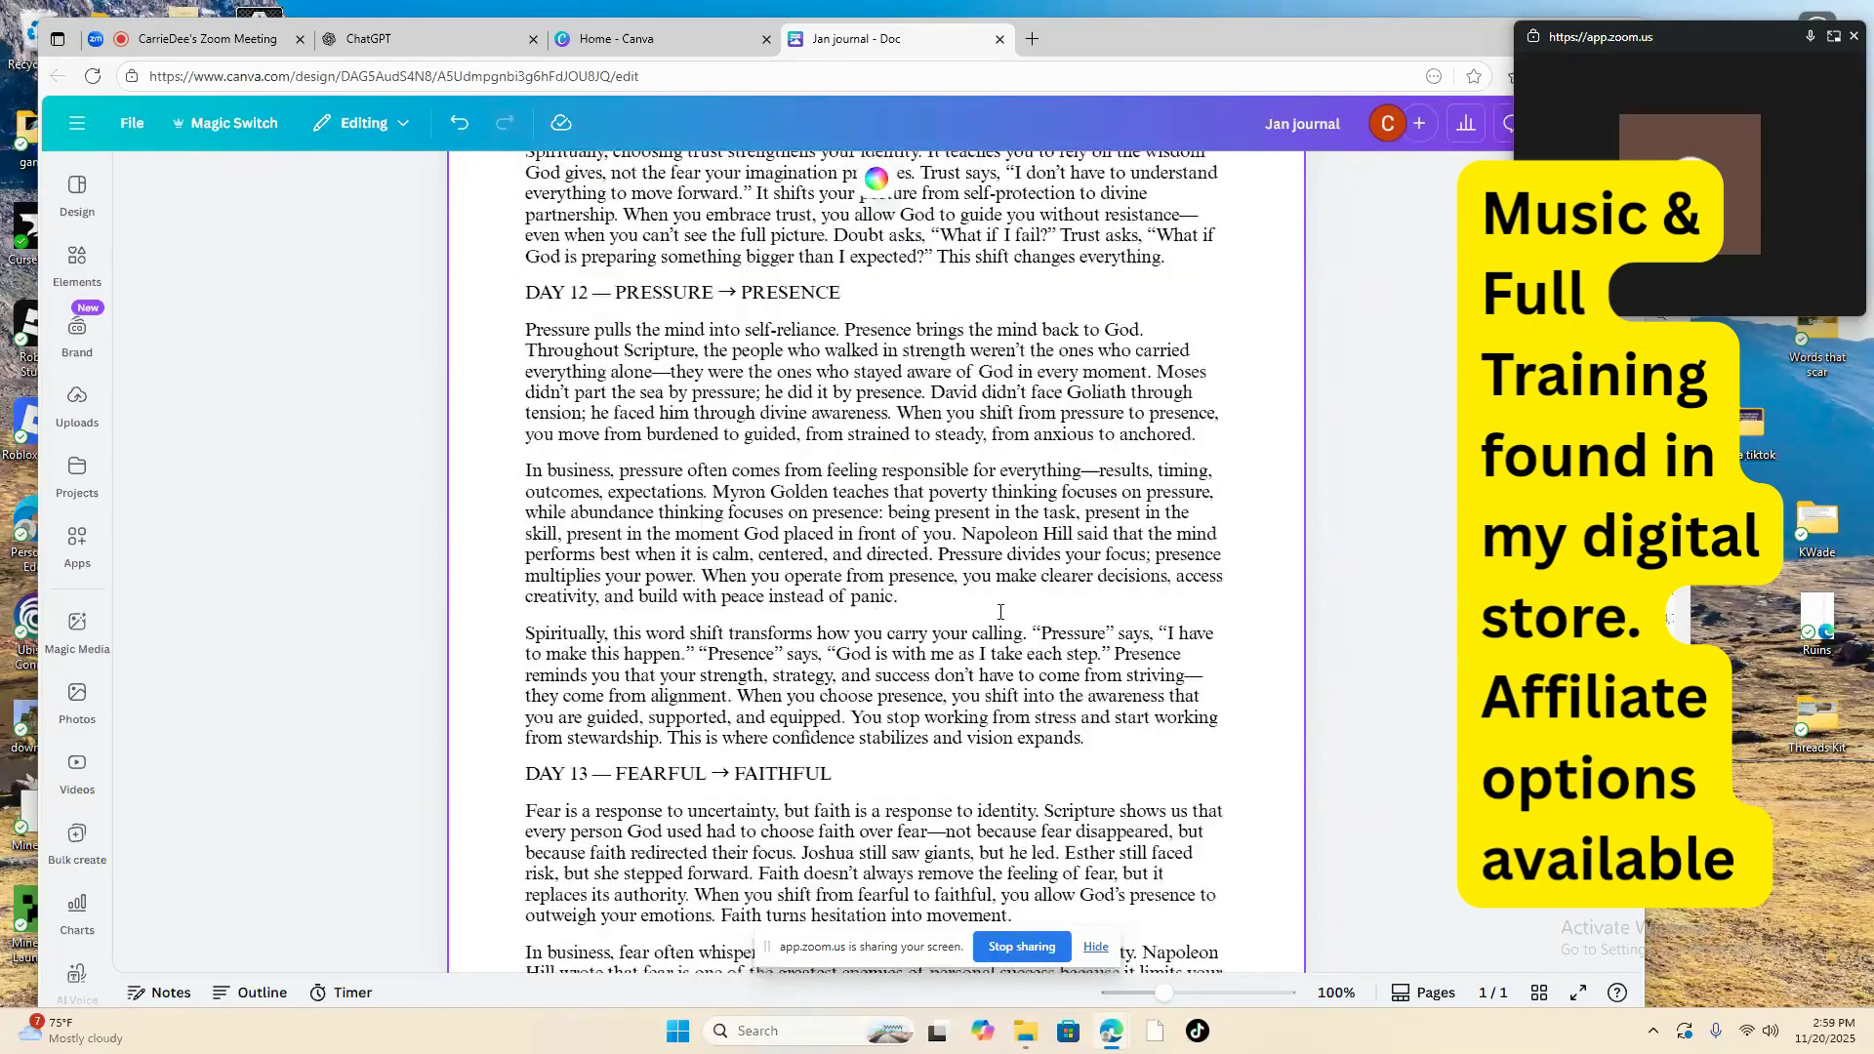
{"action": "scroll", "coordinate": [1001, 612], "scroll_direction": "up", "scroll_amount": 8}
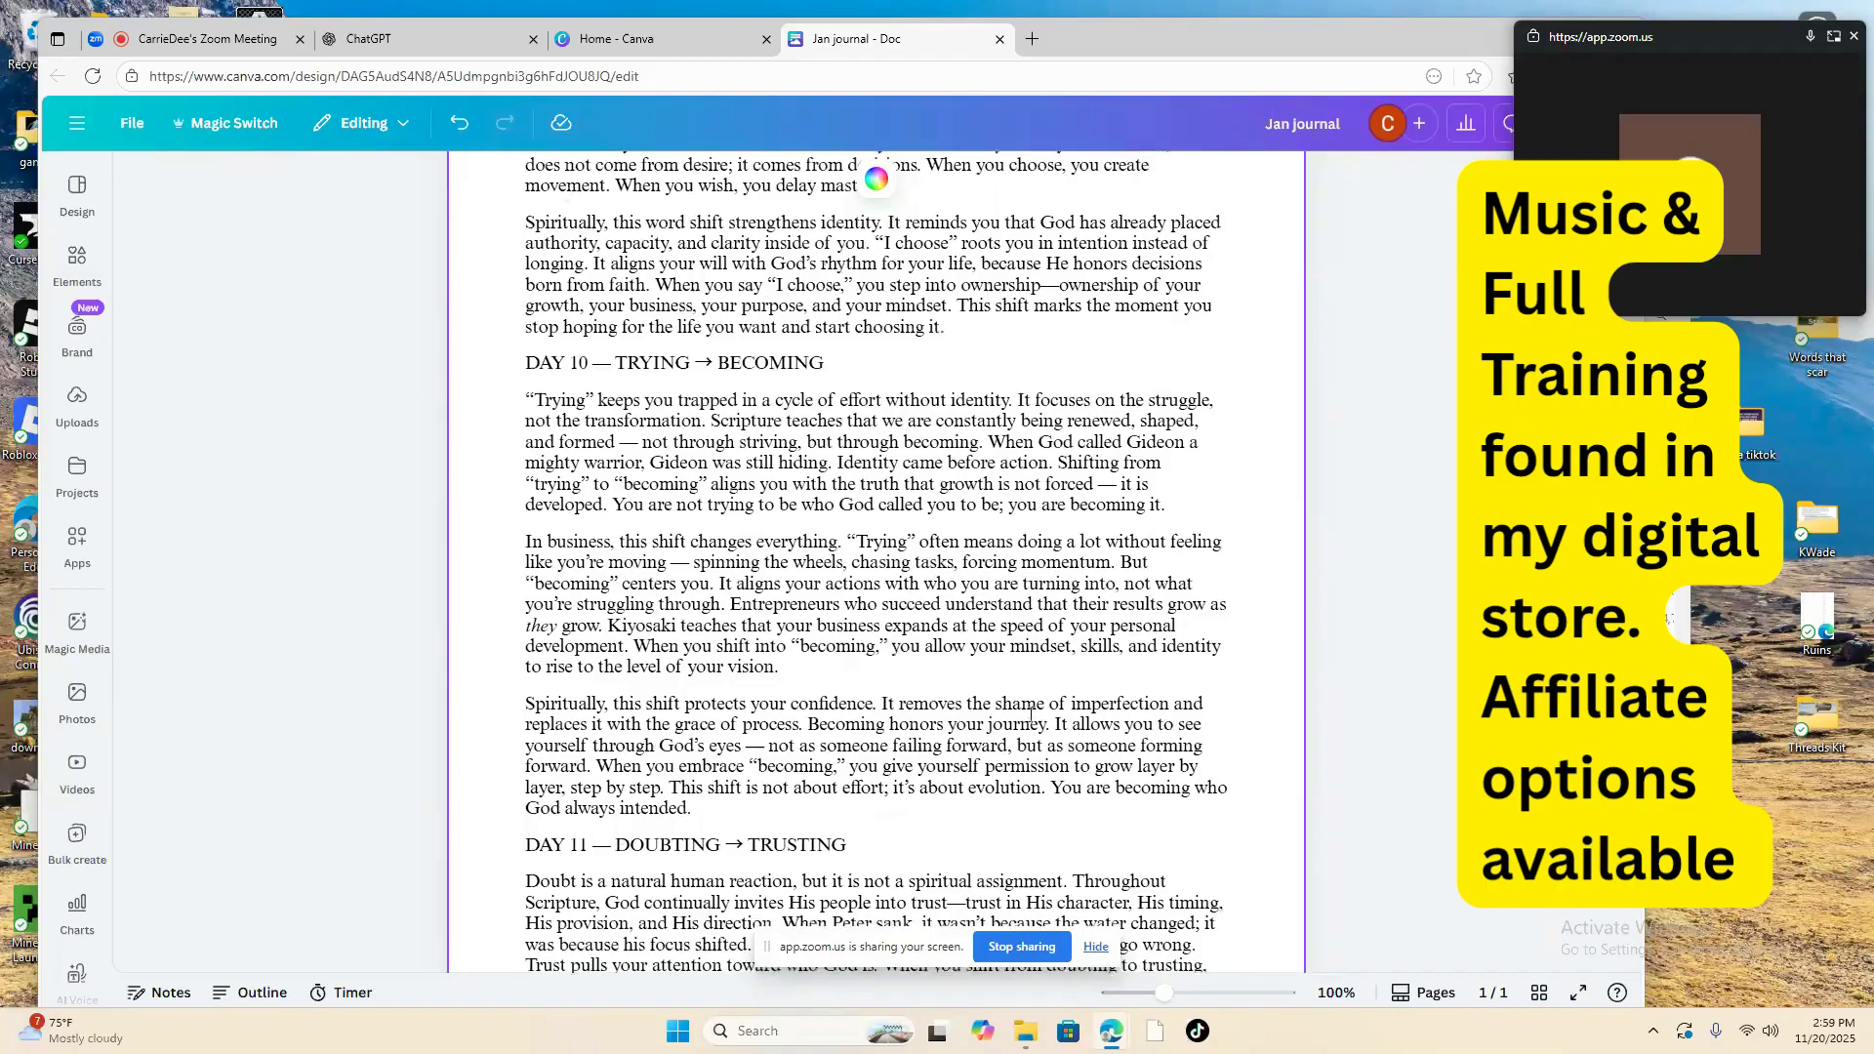
{"action": "scroll", "coordinate": [1031, 714], "scroll_direction": "down", "scroll_amount": 1}
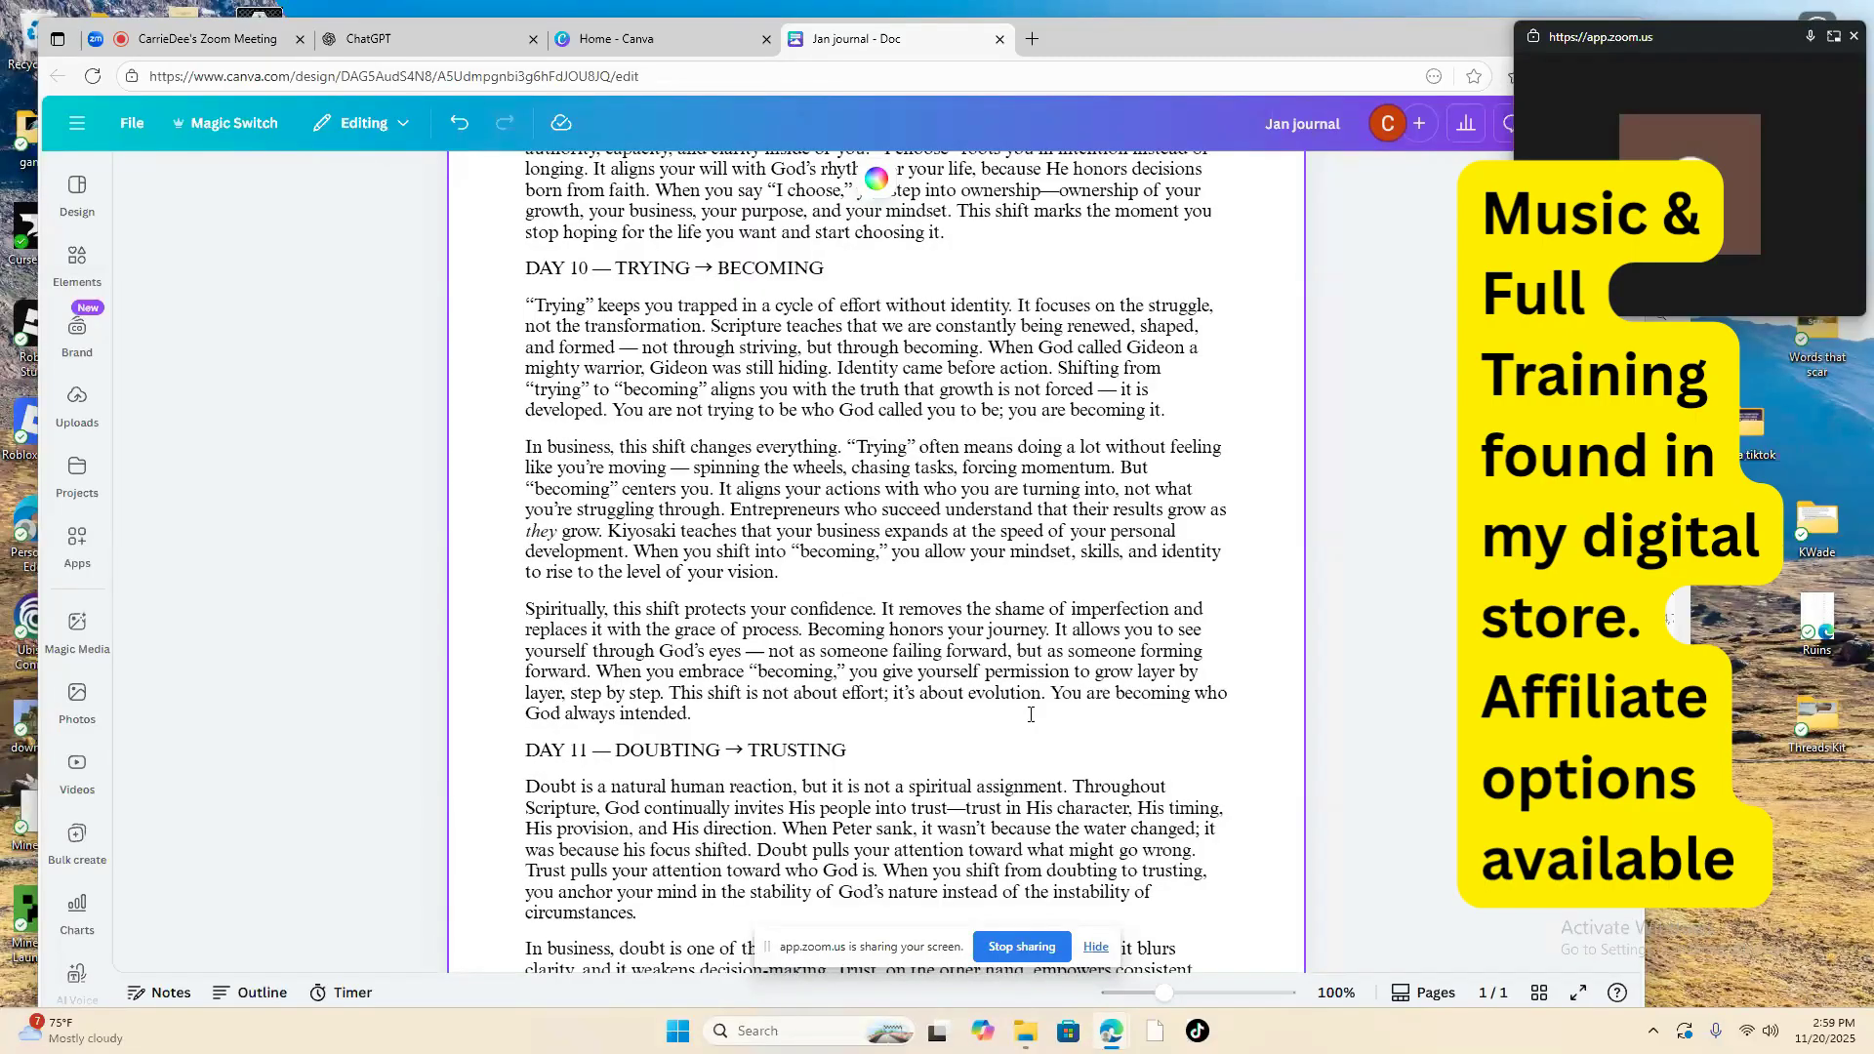
{"action": "scroll", "coordinate": [1030, 715], "scroll_direction": "up", "scroll_amount": 12}
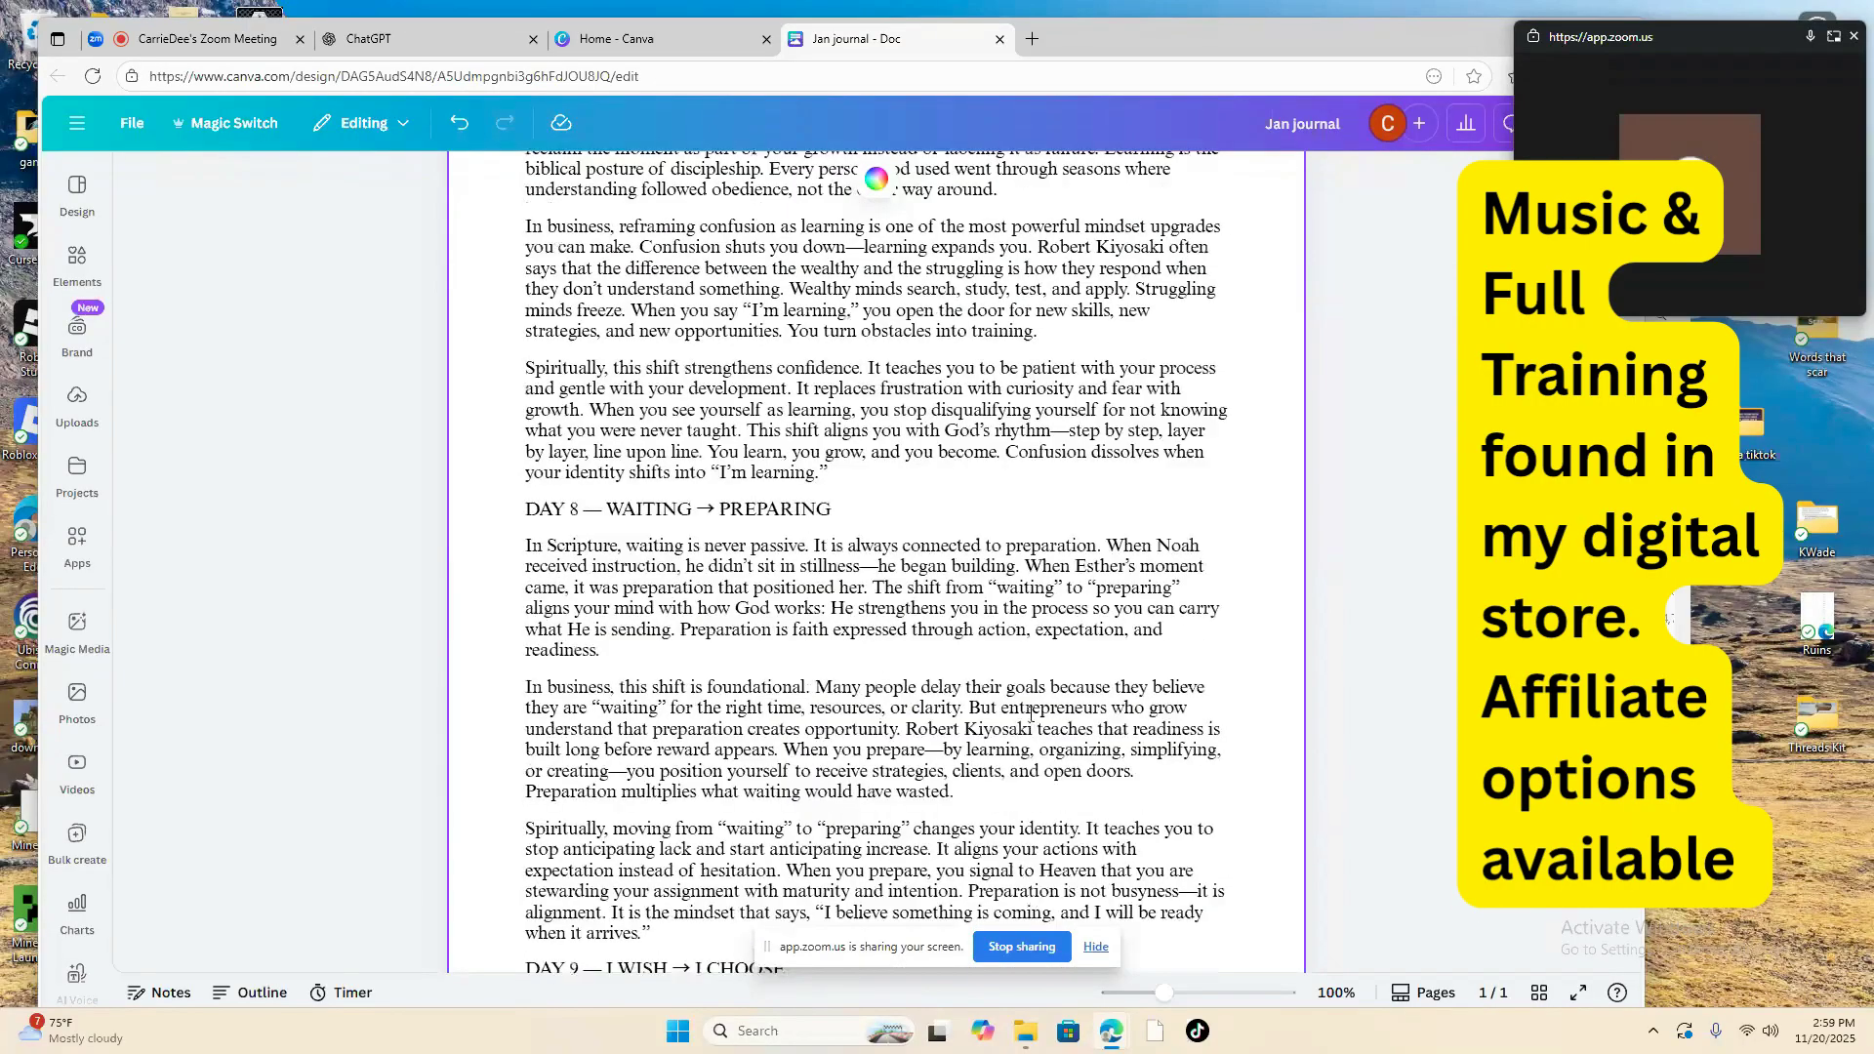
{"action": "scroll", "coordinate": [1030, 714], "scroll_direction": "up", "scroll_amount": 10}
{"action": "scroll", "coordinate": [1031, 714], "scroll_direction": "down", "scroll_amount": 9}
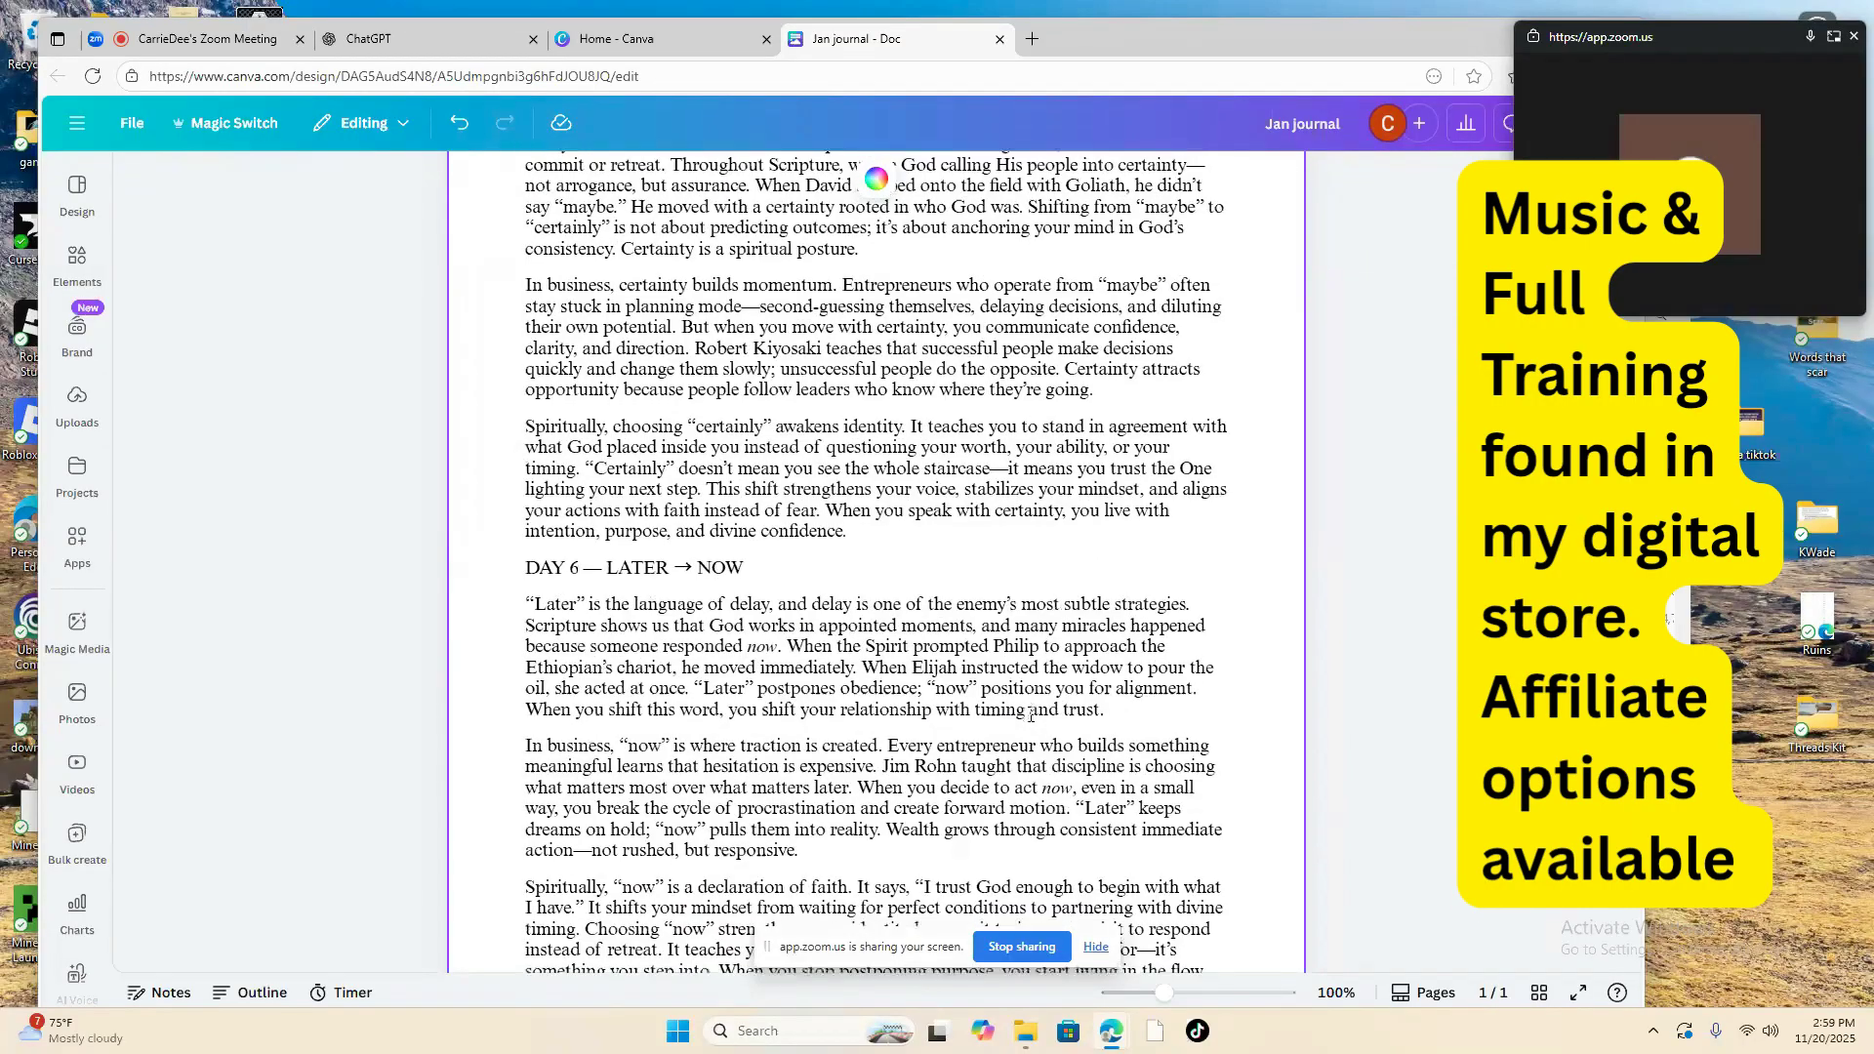
{"action": "scroll", "coordinate": [1030, 714], "scroll_direction": "down", "scroll_amount": 7}
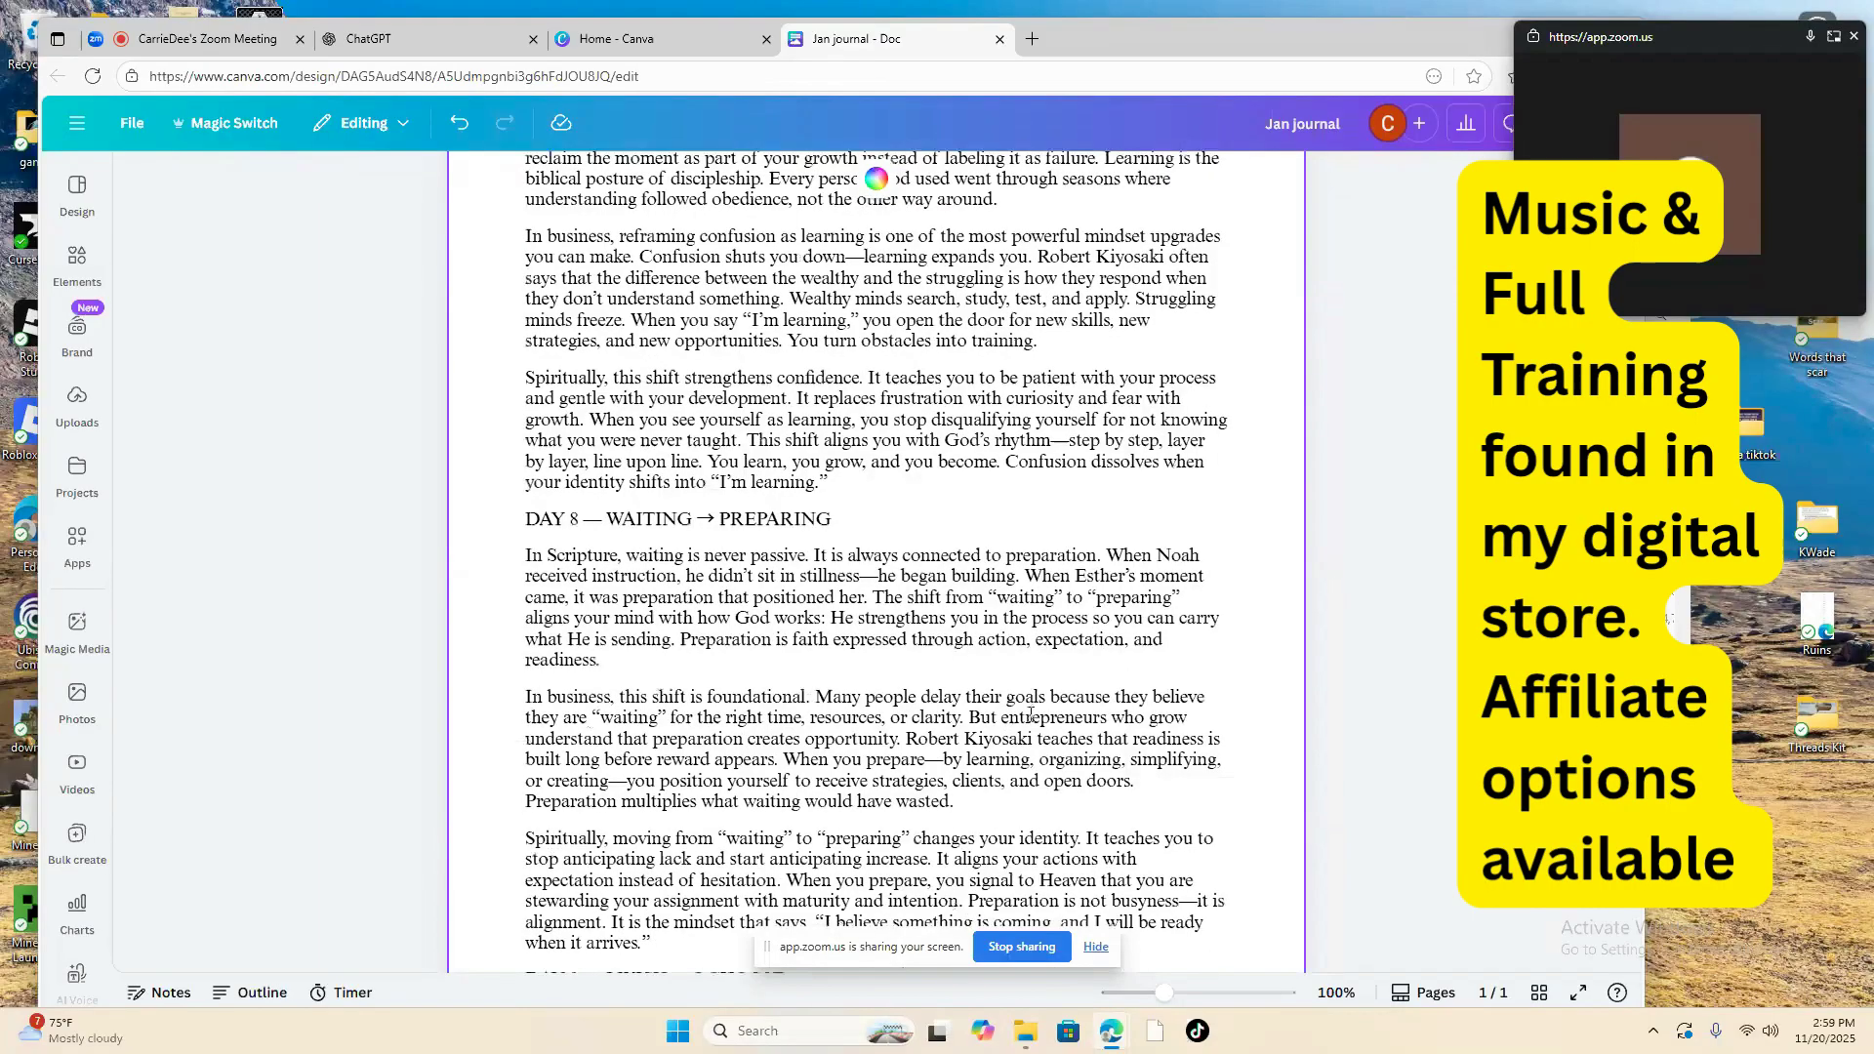
{"action": "scroll", "coordinate": [1030, 730], "scroll_direction": "down", "scroll_amount": 12}
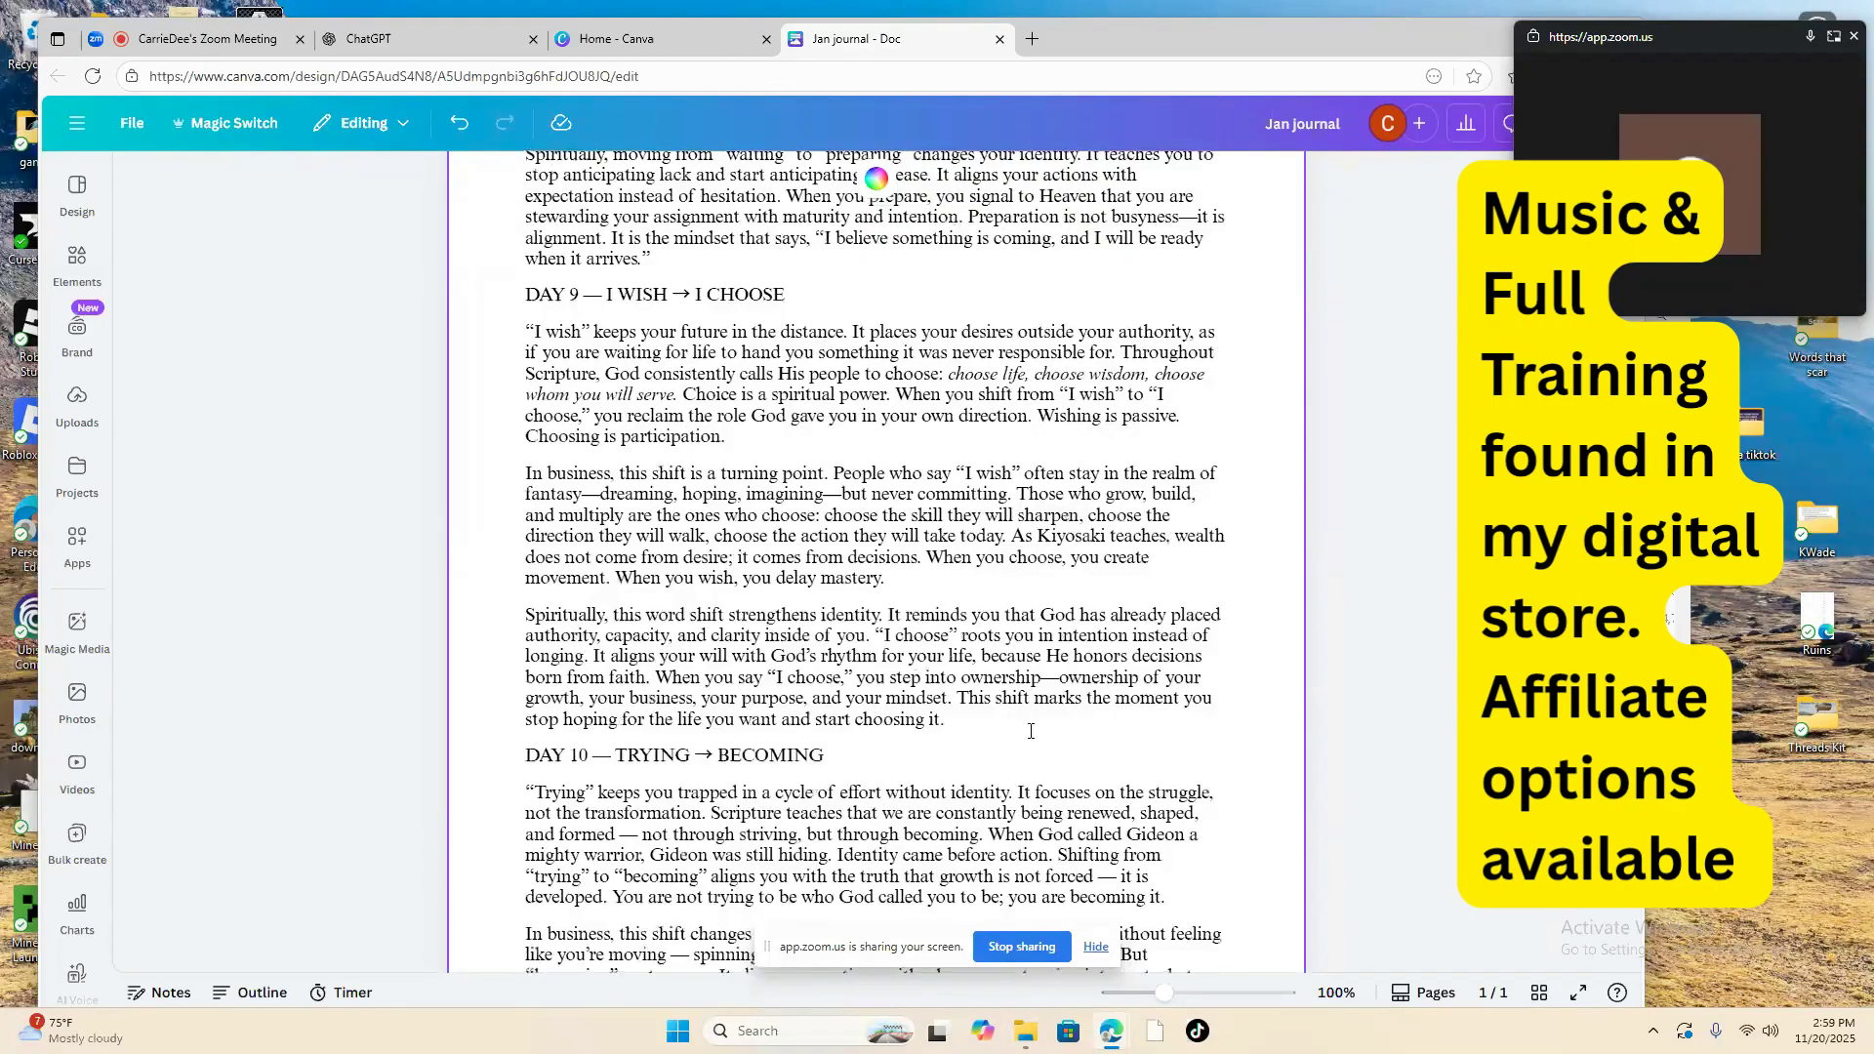
{"action": "scroll", "coordinate": [1031, 730], "scroll_direction": "down", "scroll_amount": 6}
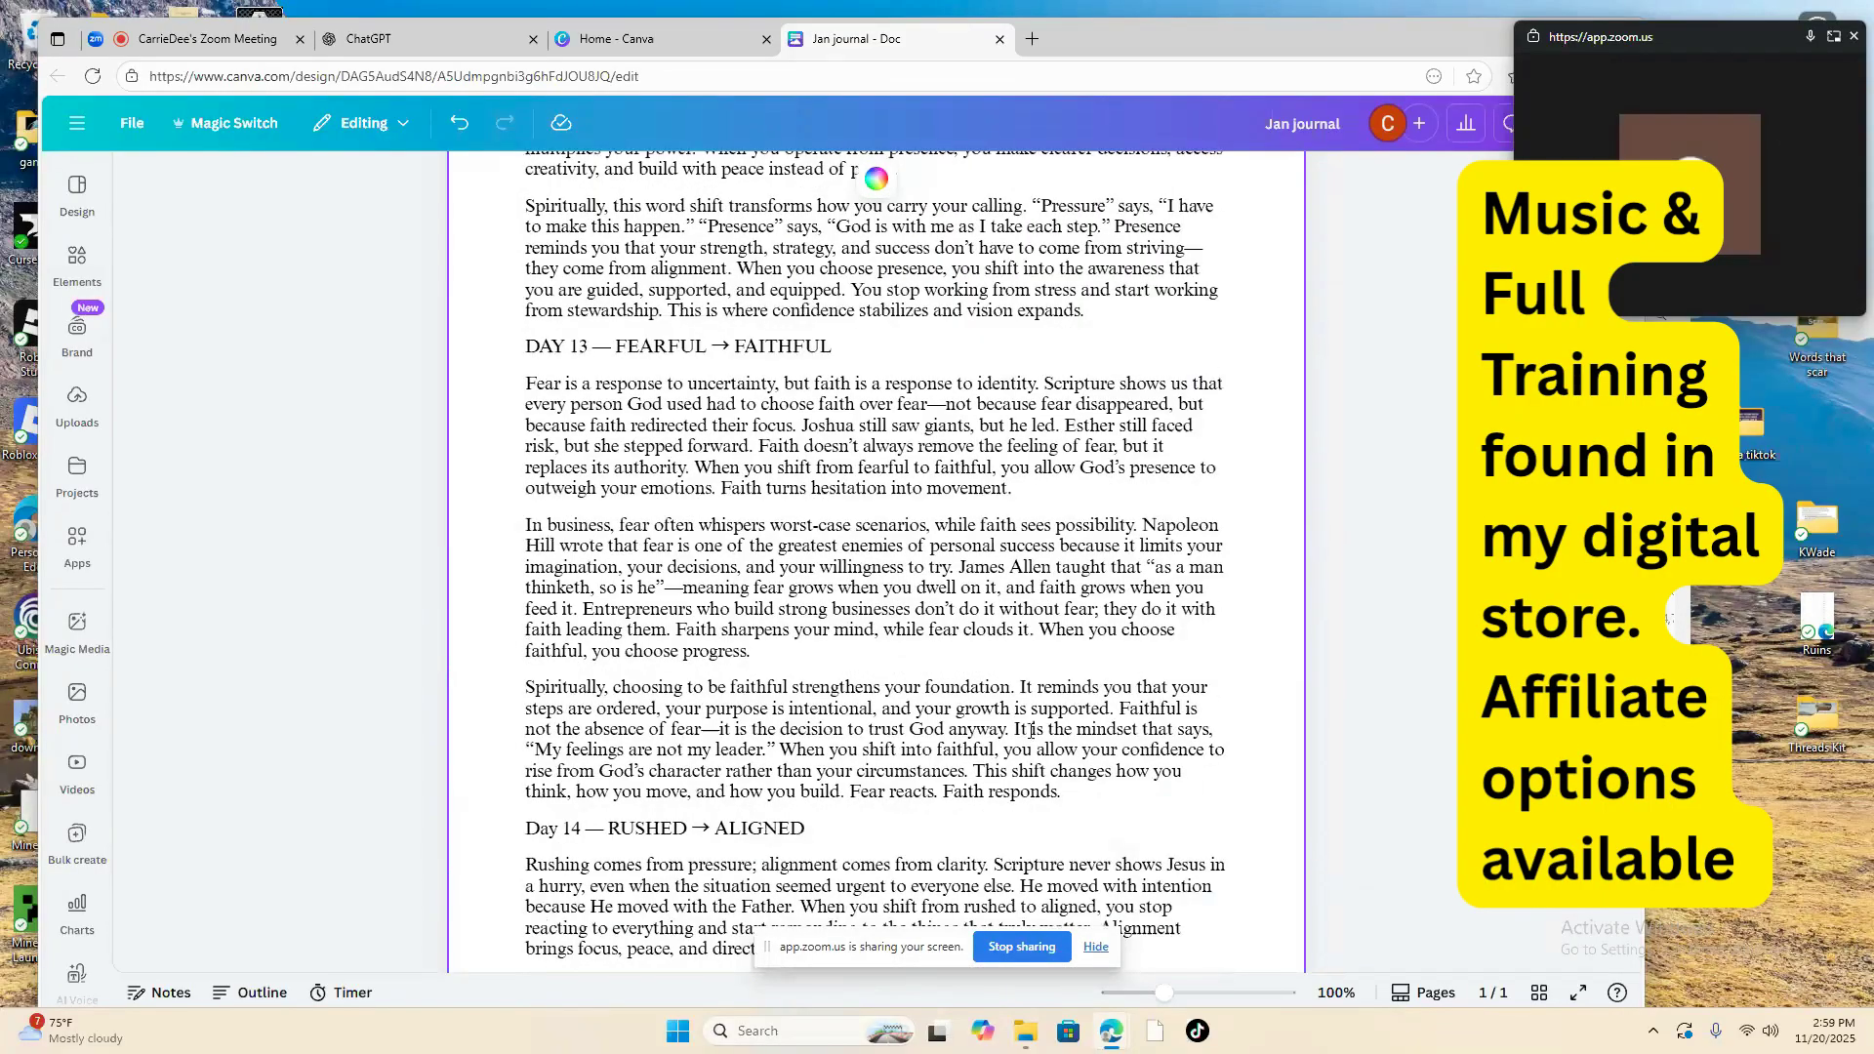
{"action": "scroll", "coordinate": [1030, 730], "scroll_direction": "down", "scroll_amount": 1}
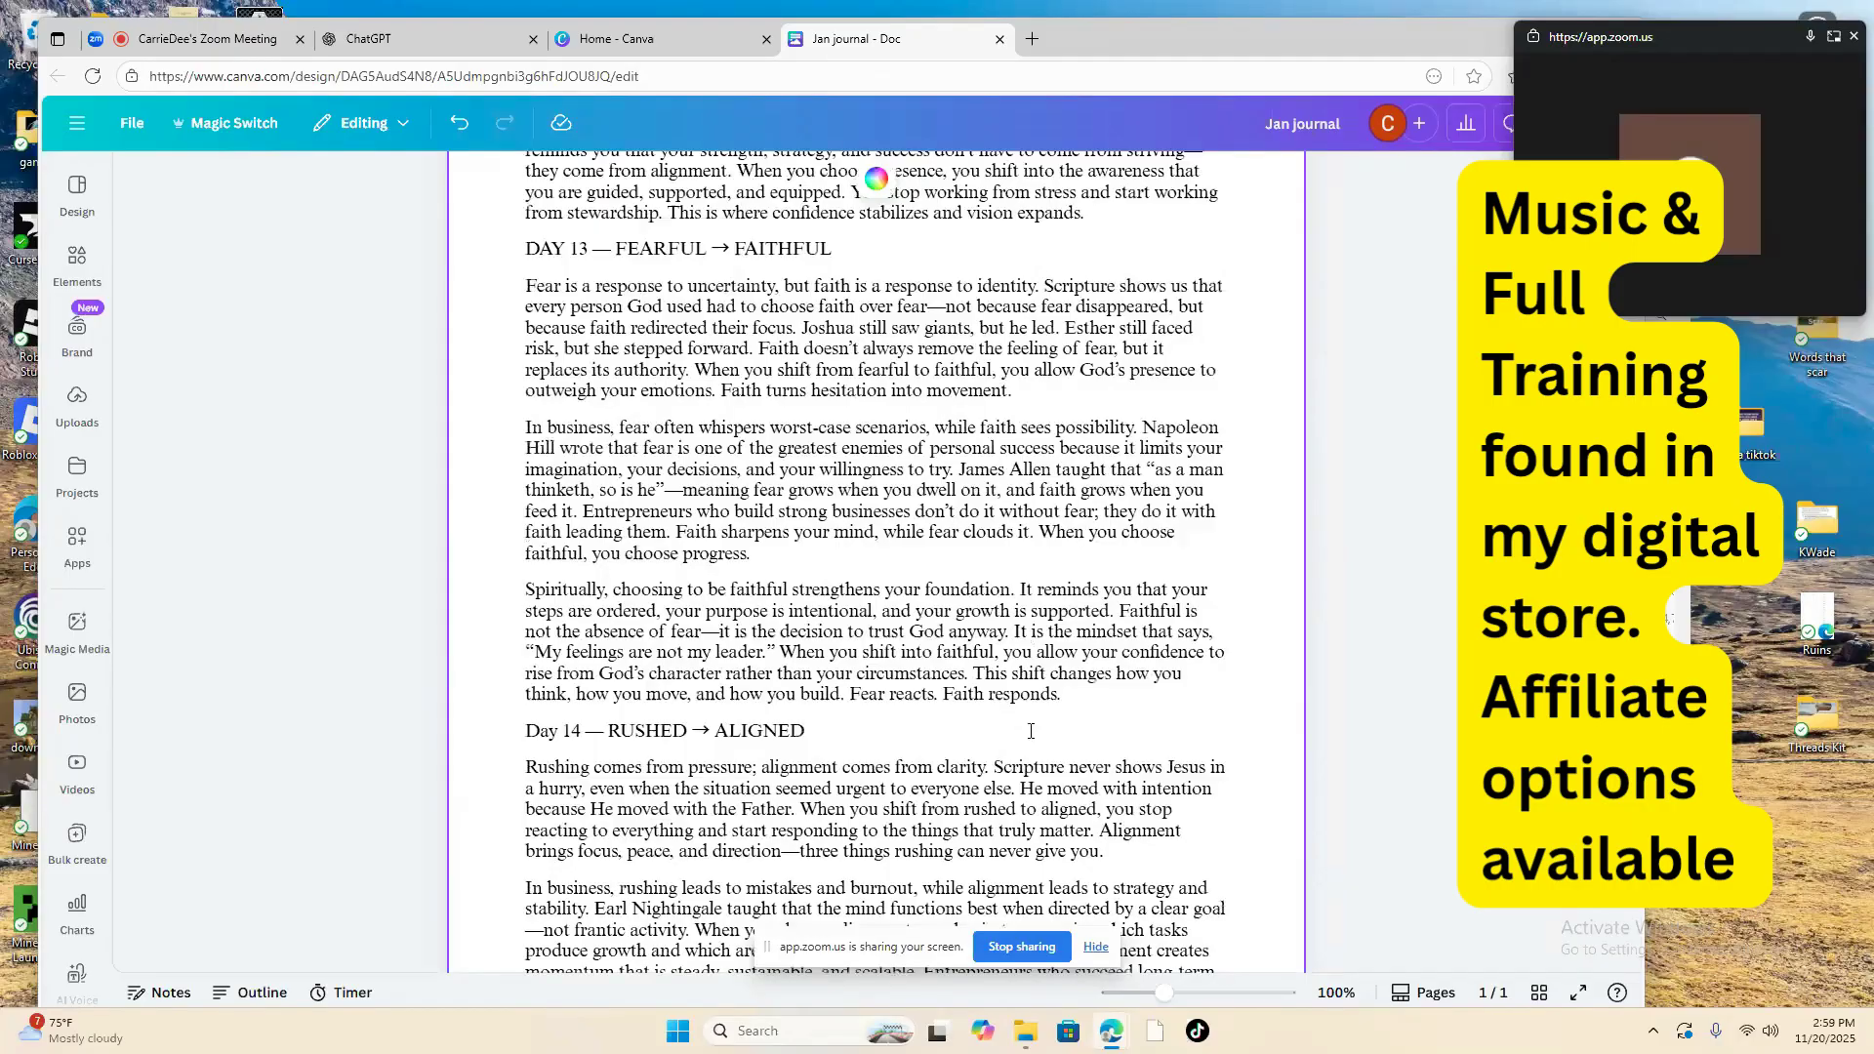
{"action": "scroll", "coordinate": [1031, 730], "scroll_direction": "down", "scroll_amount": 4}
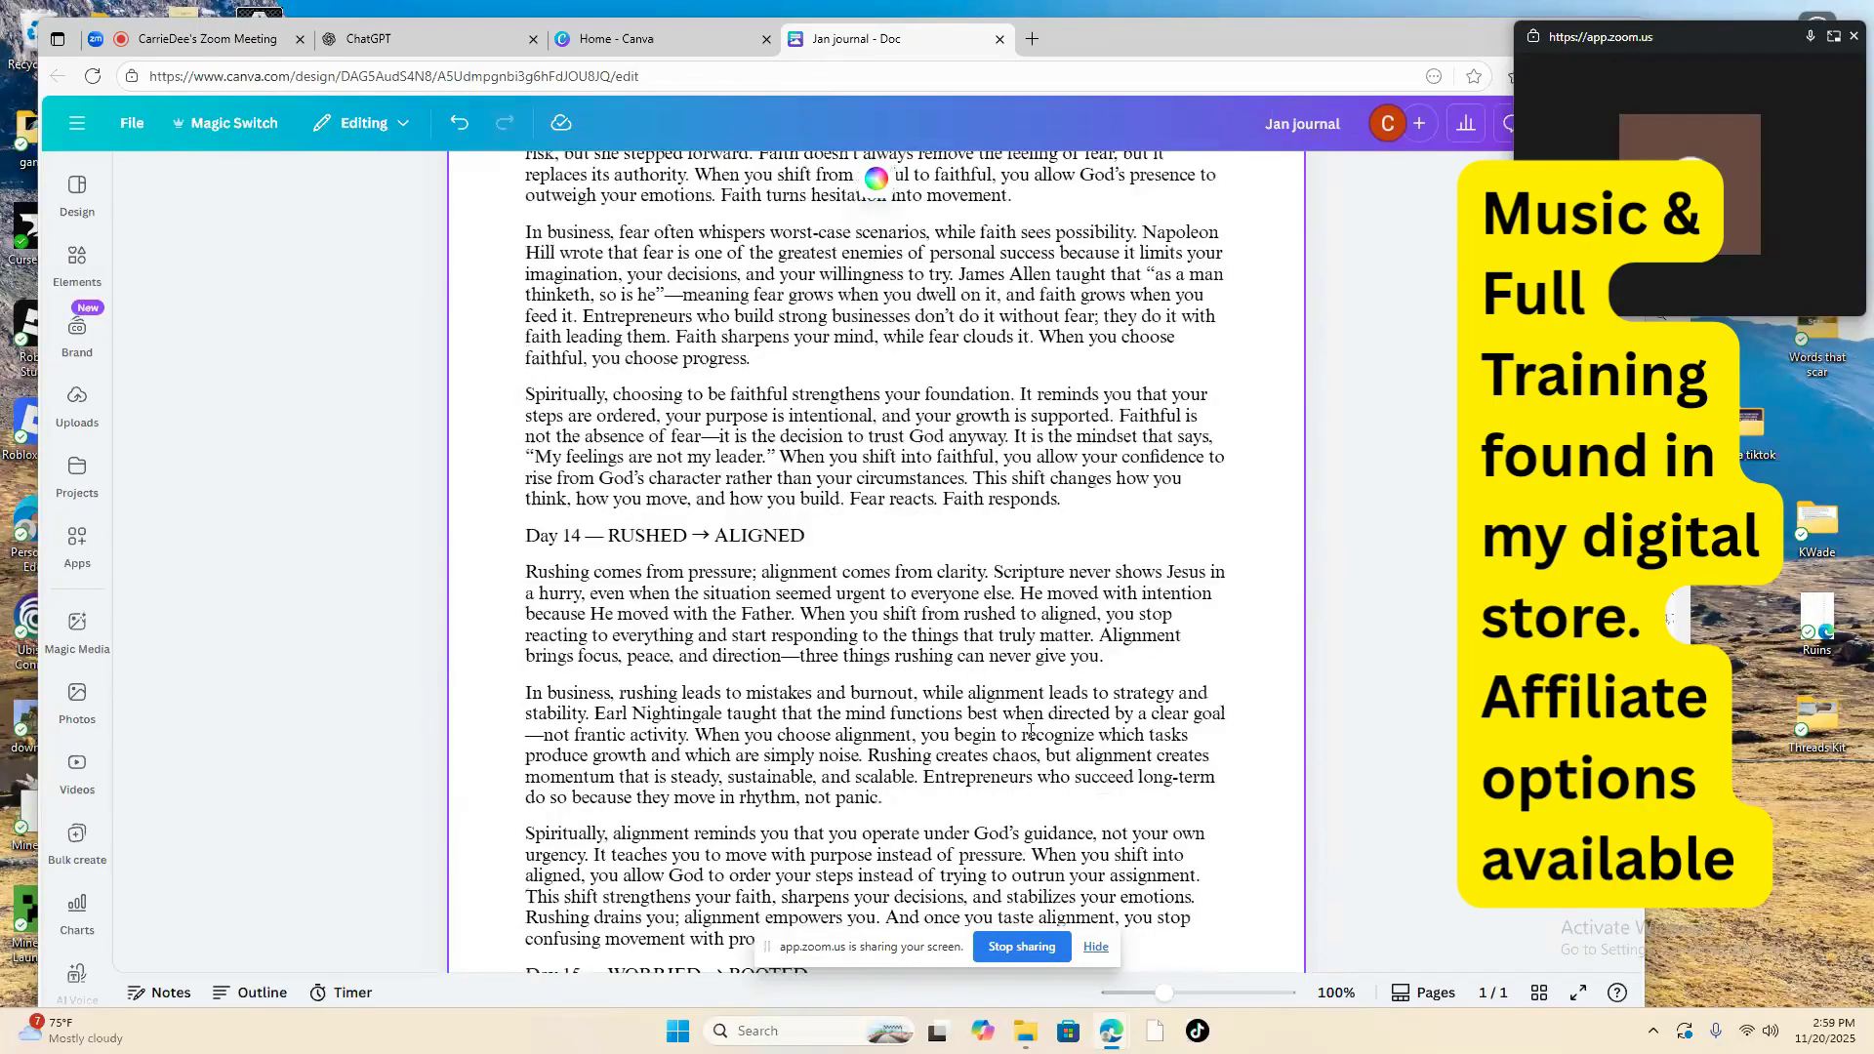
{"action": "scroll", "coordinate": [1031, 730], "scroll_direction": "down", "scroll_amount": 7}
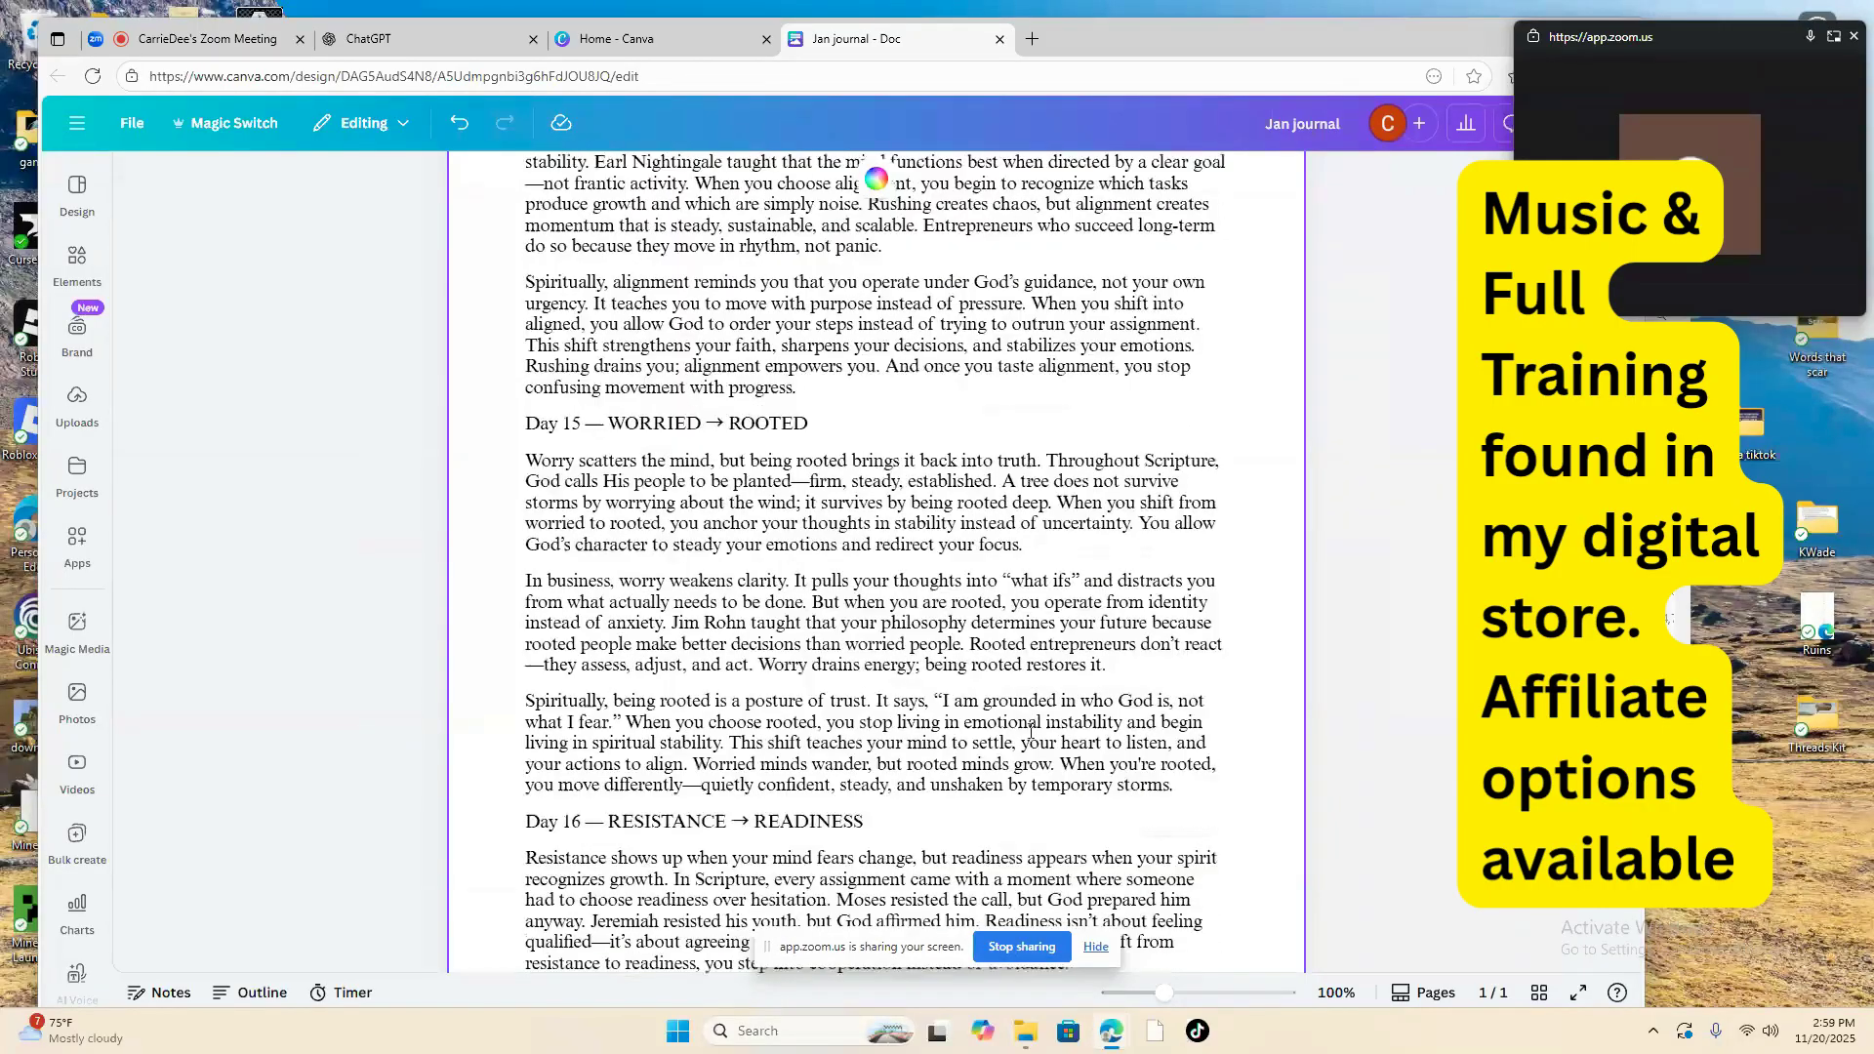
{"action": "scroll", "coordinate": [1031, 730], "scroll_direction": "down", "scroll_amount": 8}
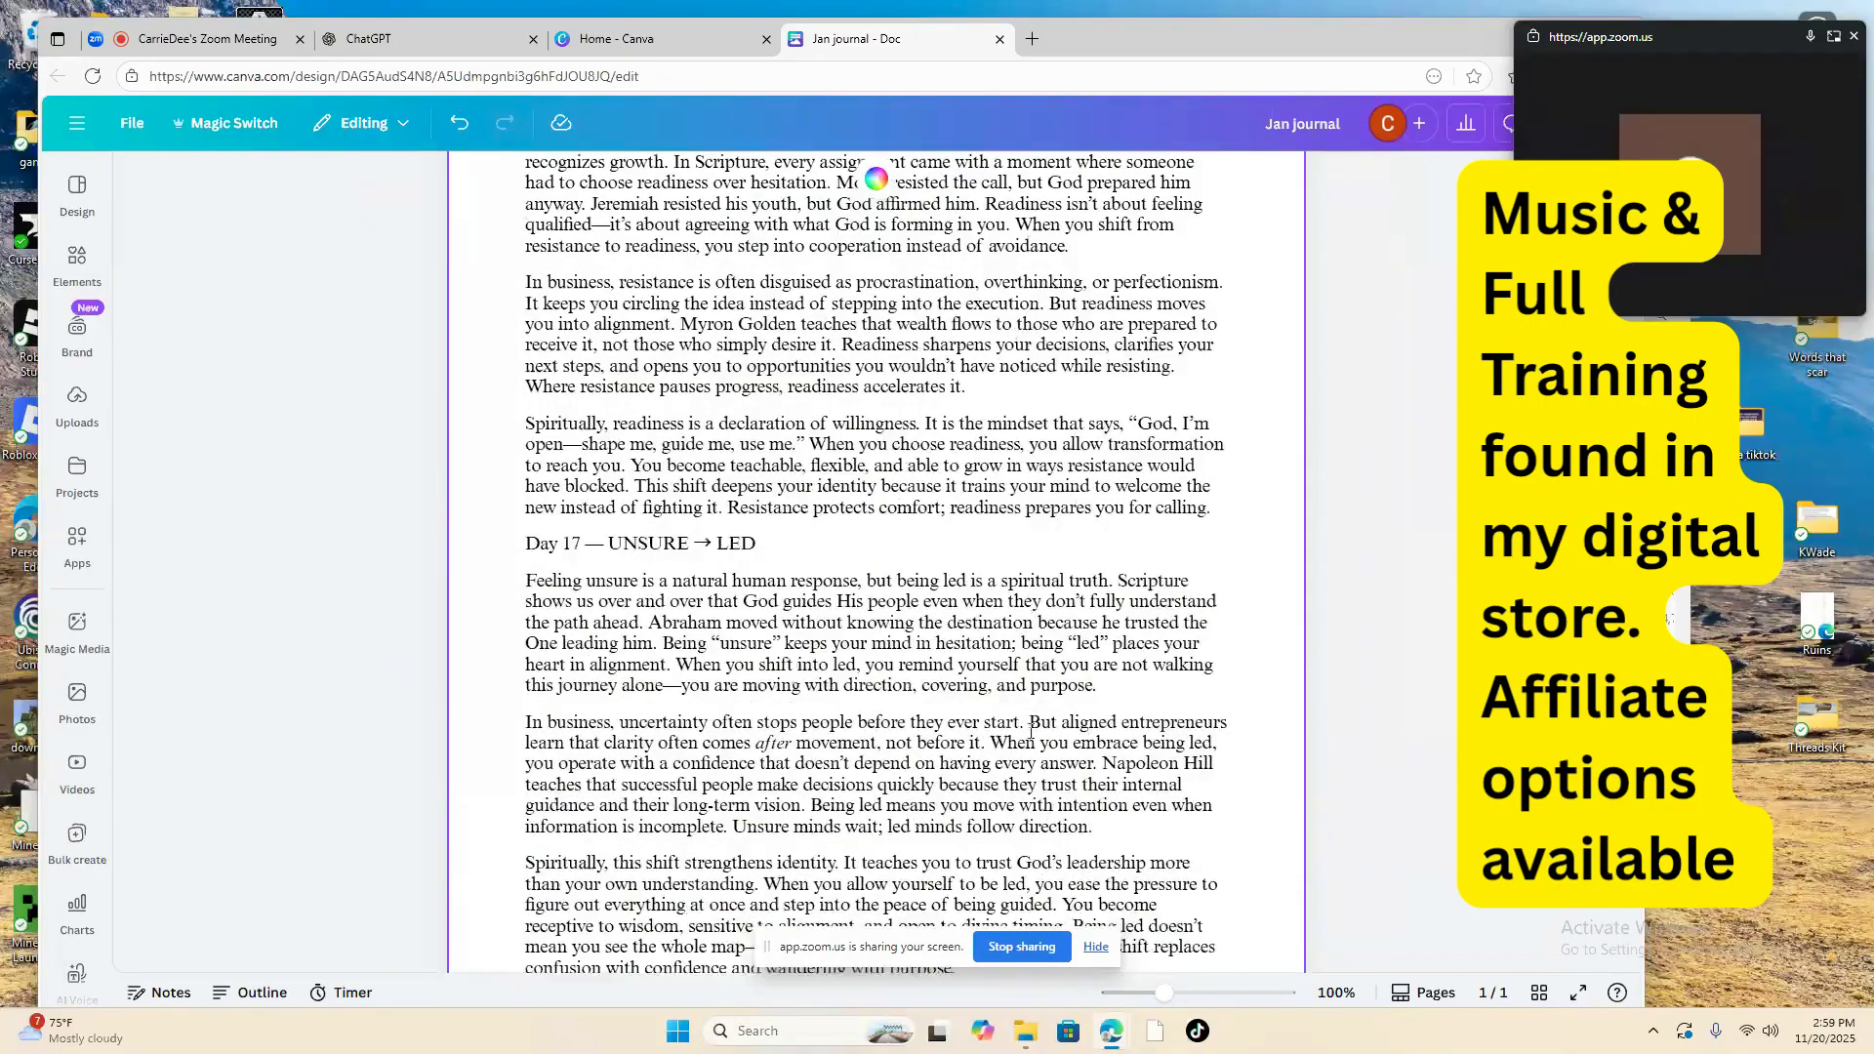
Step: Copy the DAY 1 heading with its prompt and affirmation from the 30 Prompts + 30 Affirmations list at the document's start
{"action": "scroll", "coordinate": [1031, 730], "scroll_direction": "down", "scroll_amount": 5}
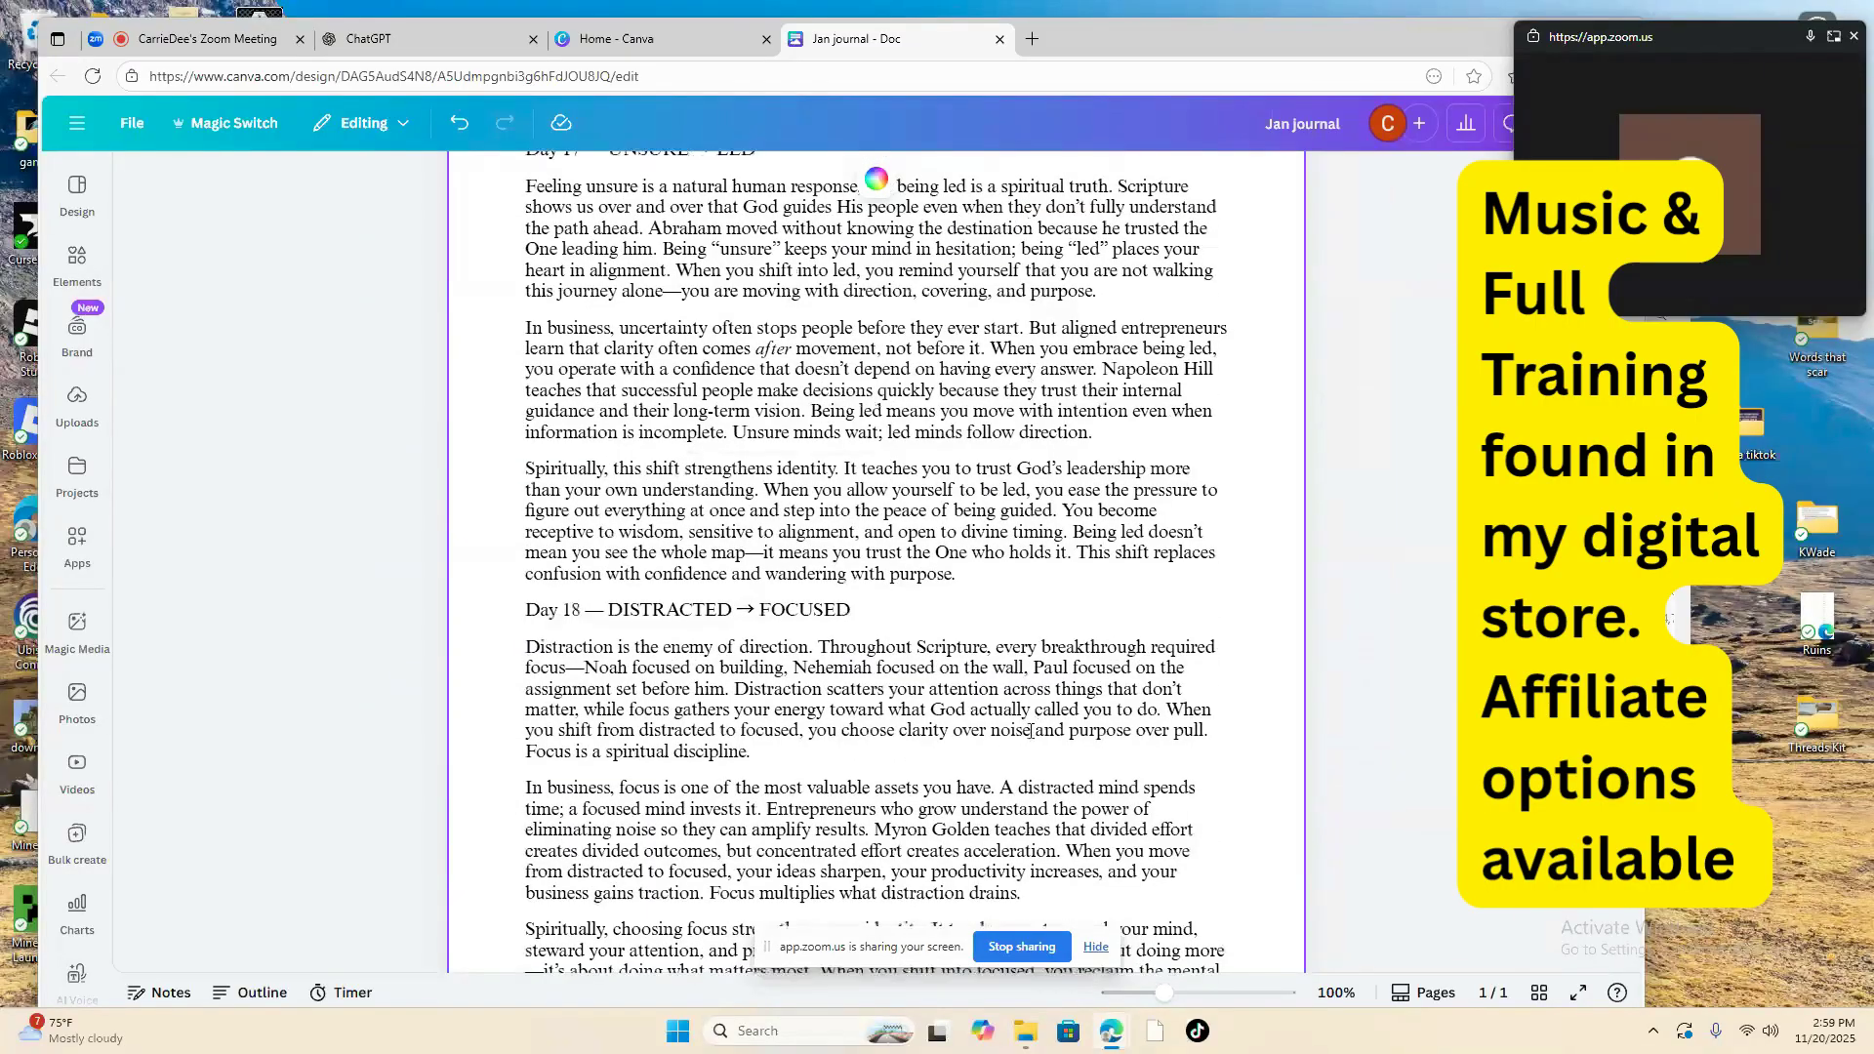
{"action": "scroll", "coordinate": [1030, 730], "scroll_direction": "down", "scroll_amount": 1}
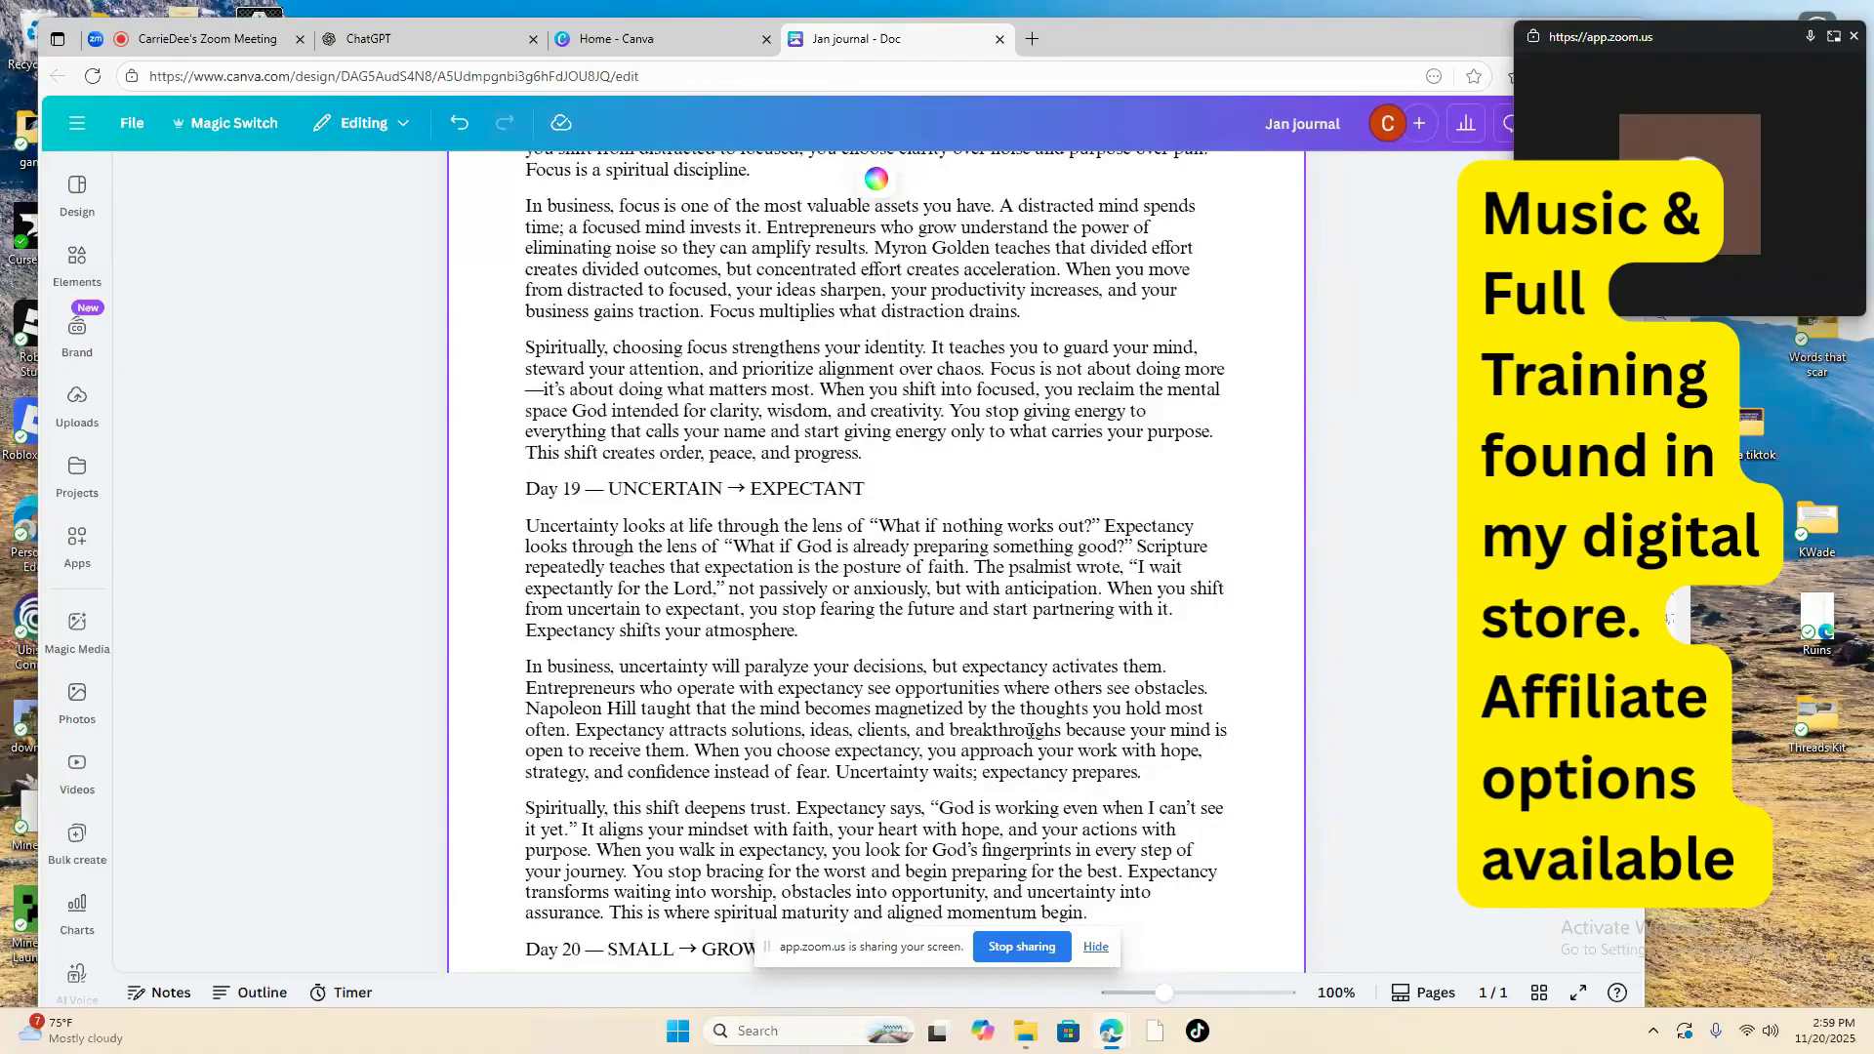
{"action": "scroll", "coordinate": [1030, 730], "scroll_direction": "up", "scroll_amount": 20}
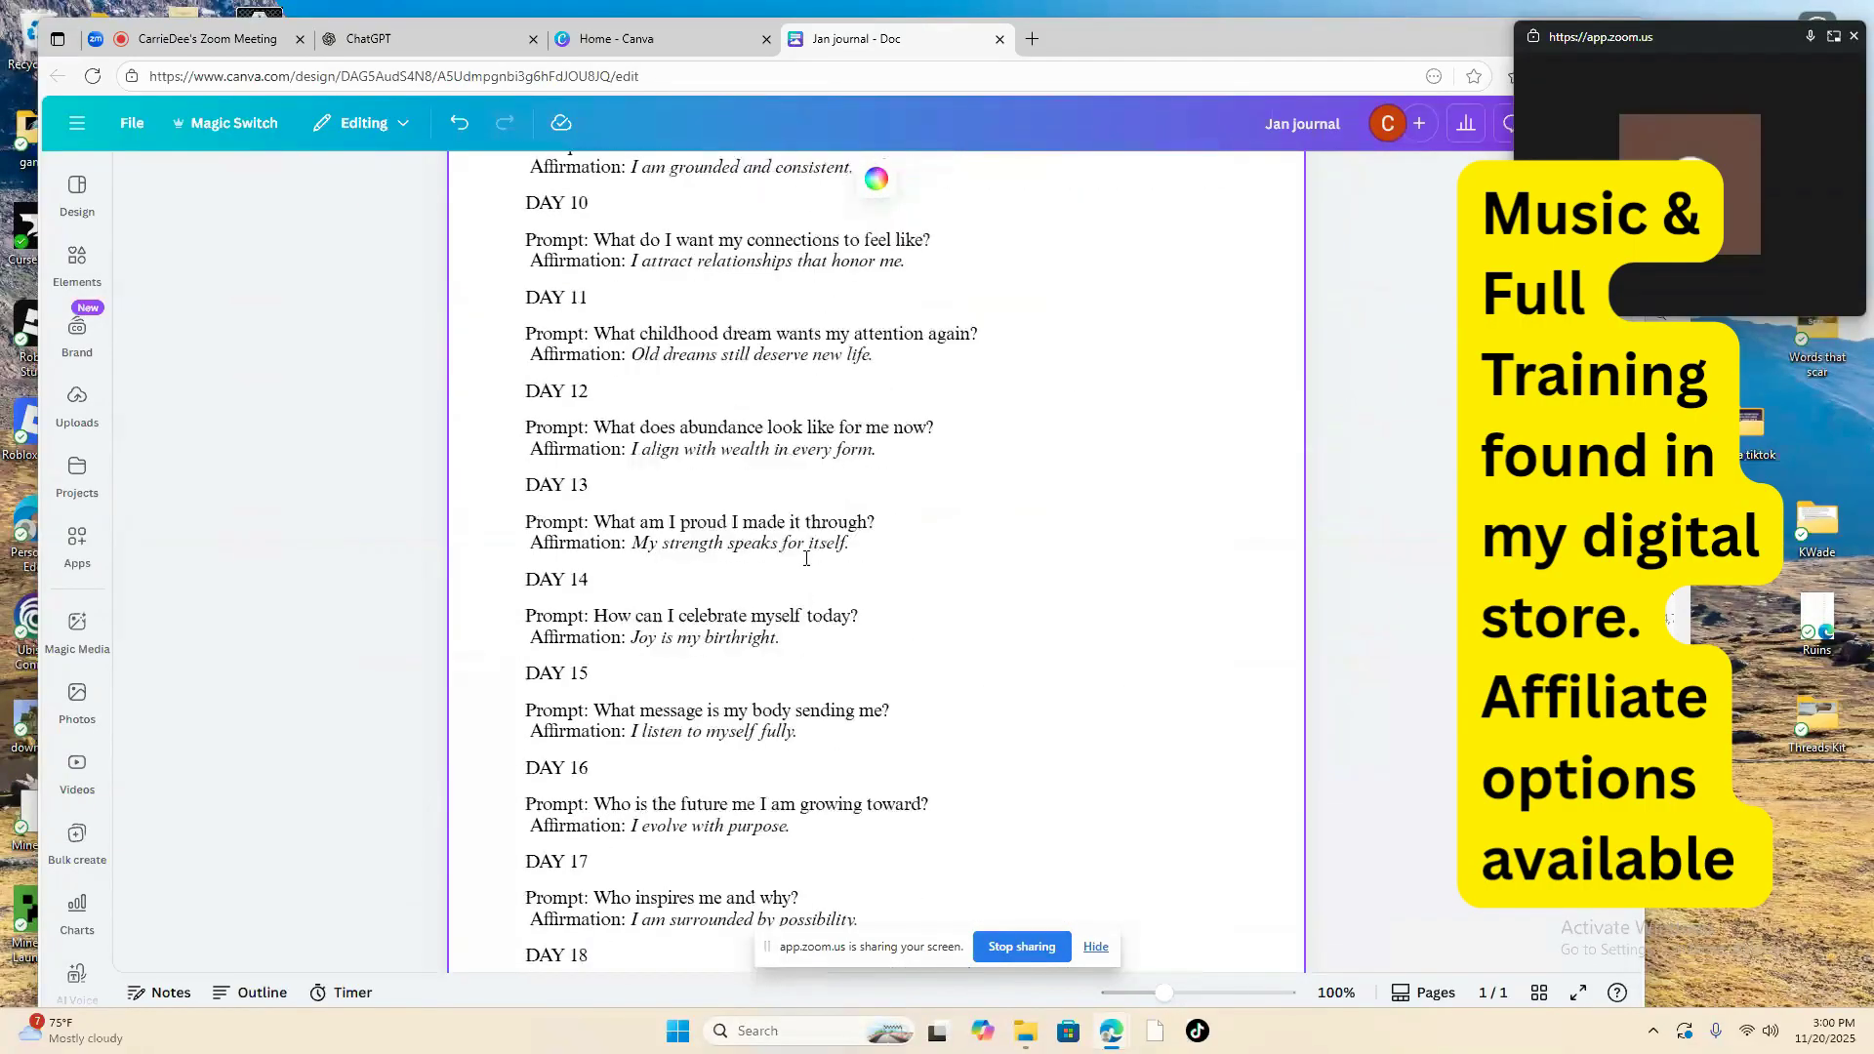
{"action": "scroll", "coordinate": [805, 558], "scroll_direction": "up", "scroll_amount": 3}
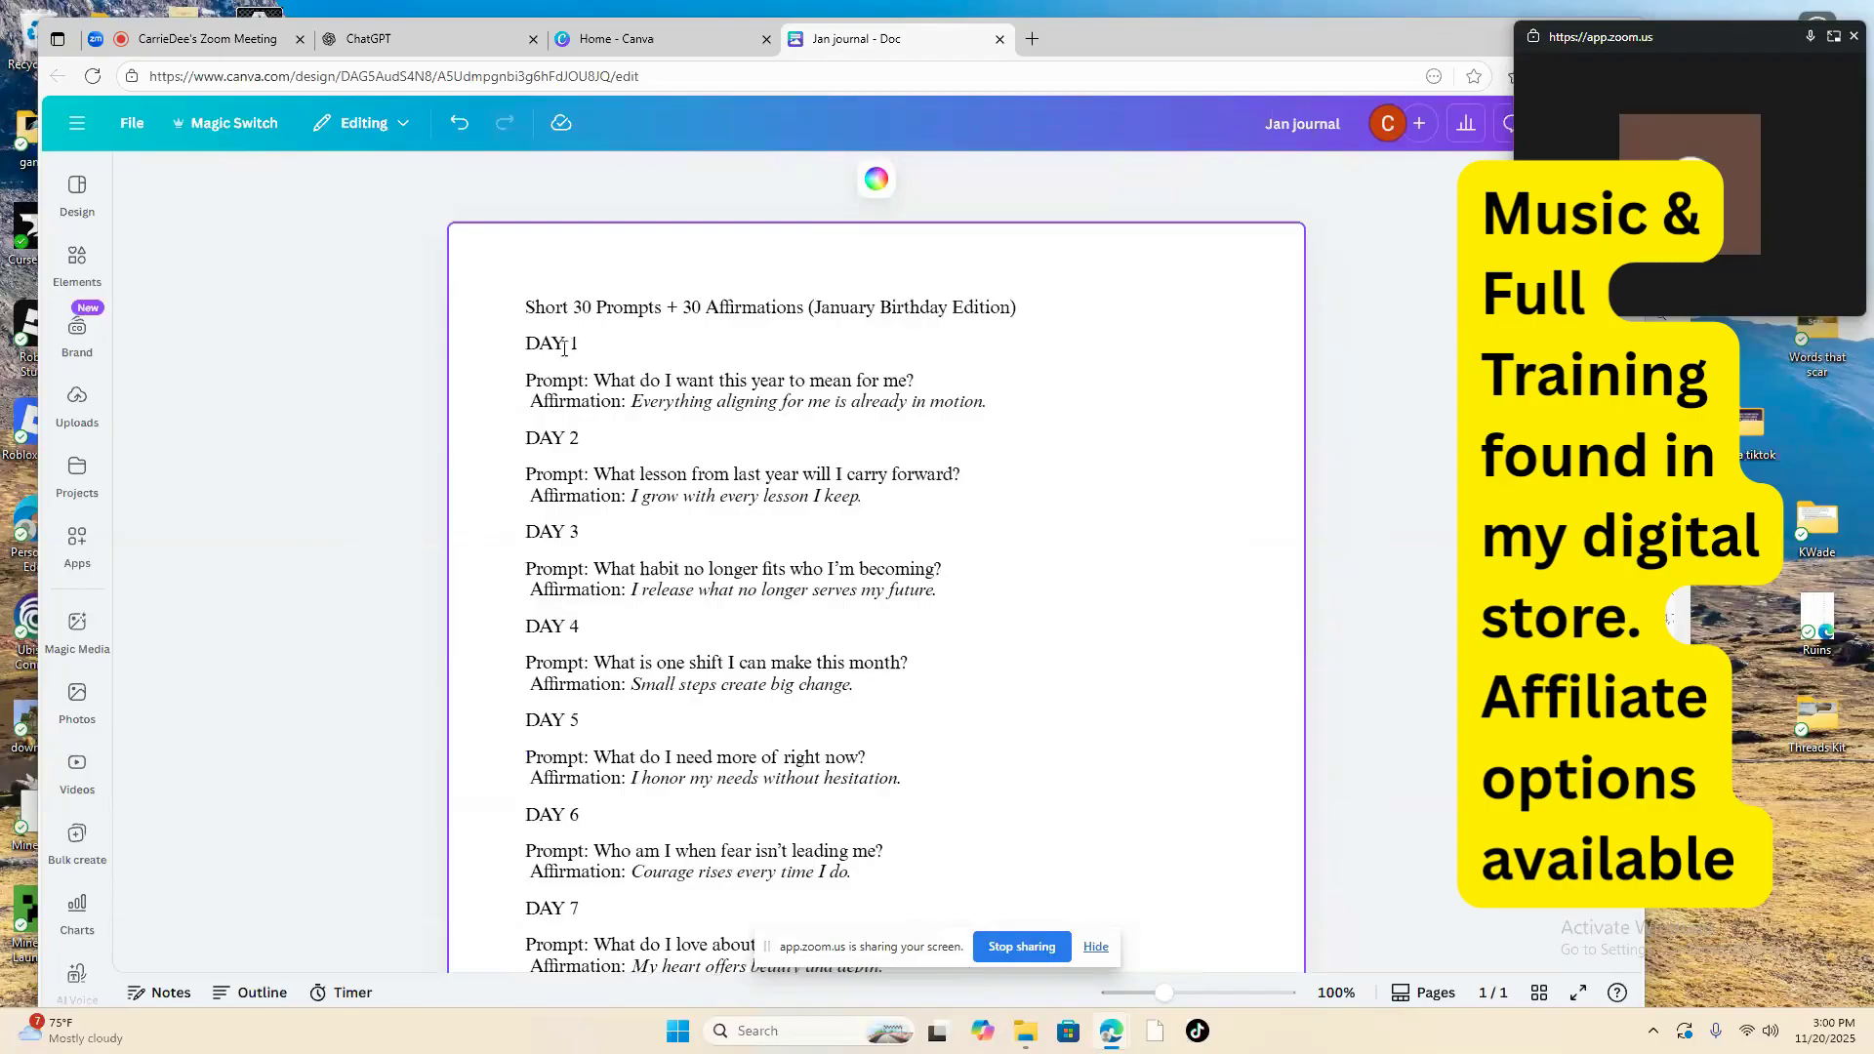
{"action": "left_click_drag", "start_coordinate": [527, 344], "coordinate": [986, 399]}
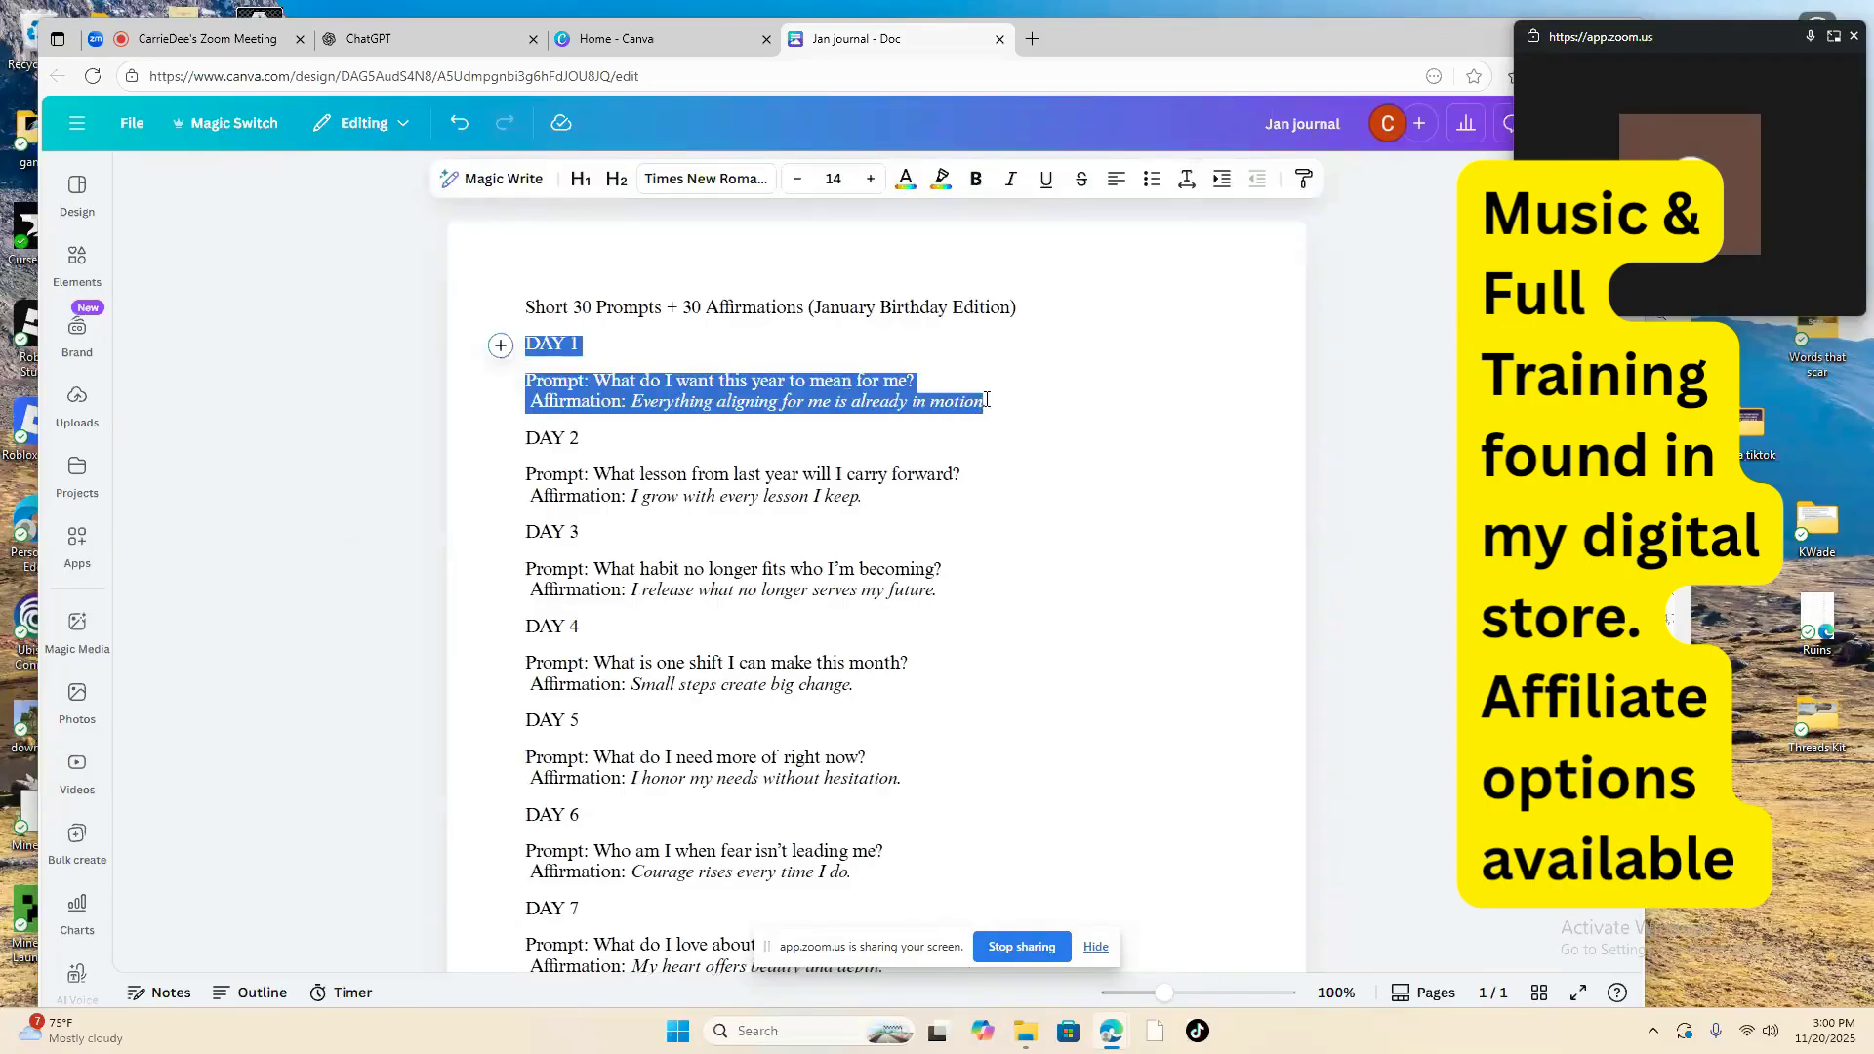
{"action": "right_click", "coordinate": [843, 384]}
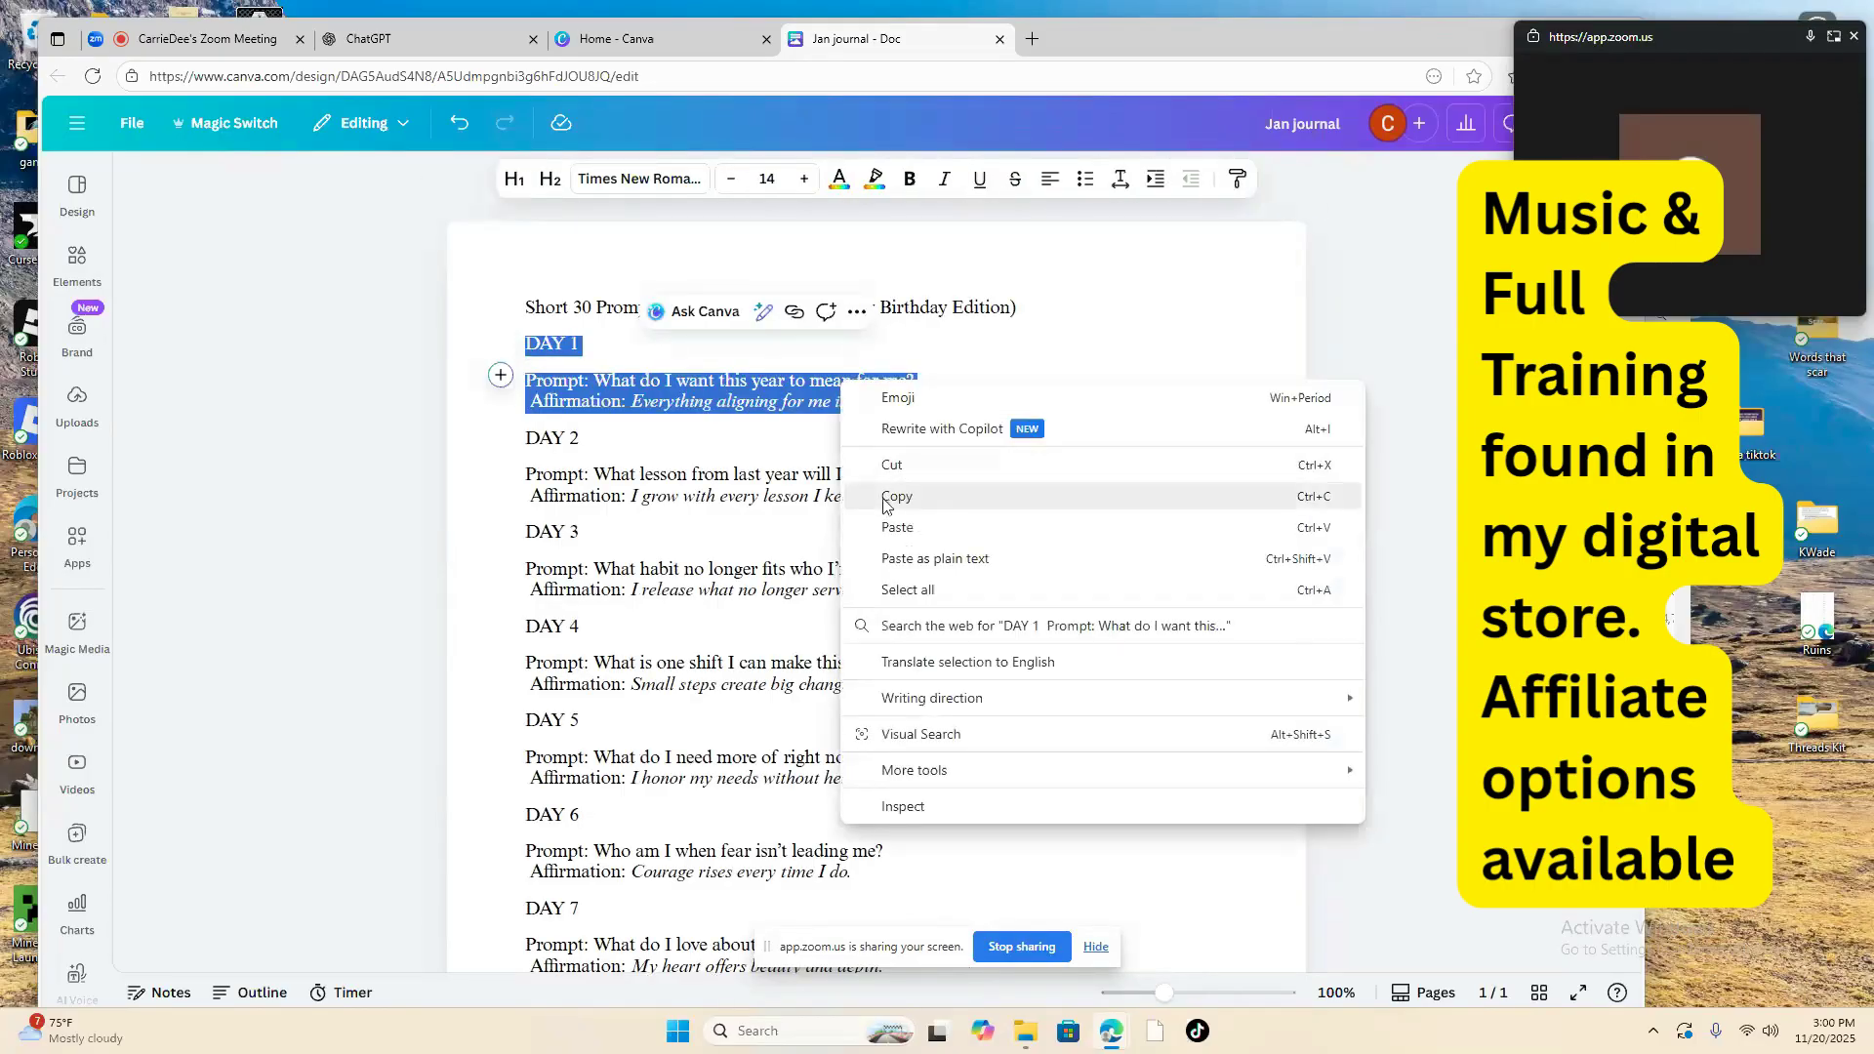
{"action": "left_click", "coordinate": [884, 504]}
Step: Delete the stray "Day 2" label above the DAY 1 — TRY → DO entry
{"action": "scroll", "coordinate": [854, 526], "scroll_direction": "down", "scroll_amount": 20}
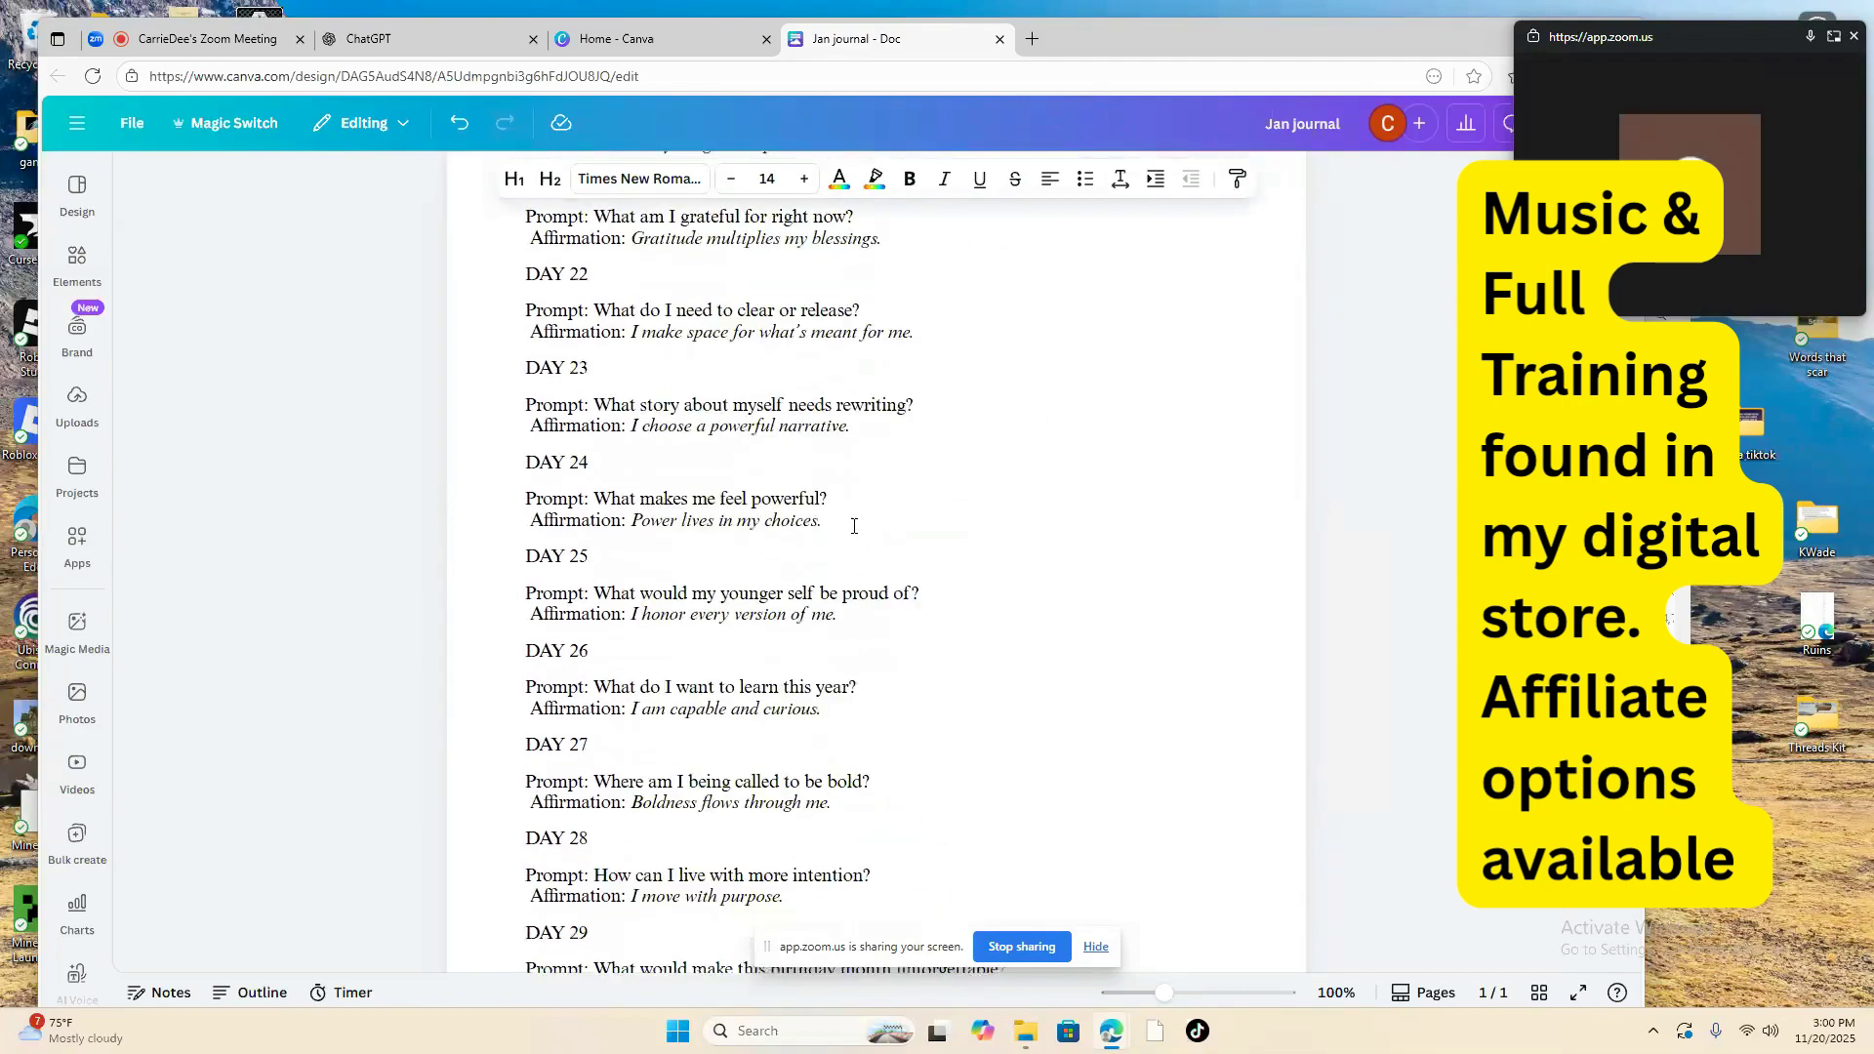
{"action": "scroll", "coordinate": [854, 526], "scroll_direction": "down", "scroll_amount": 9}
{"action": "left_click", "coordinate": [607, 310]}
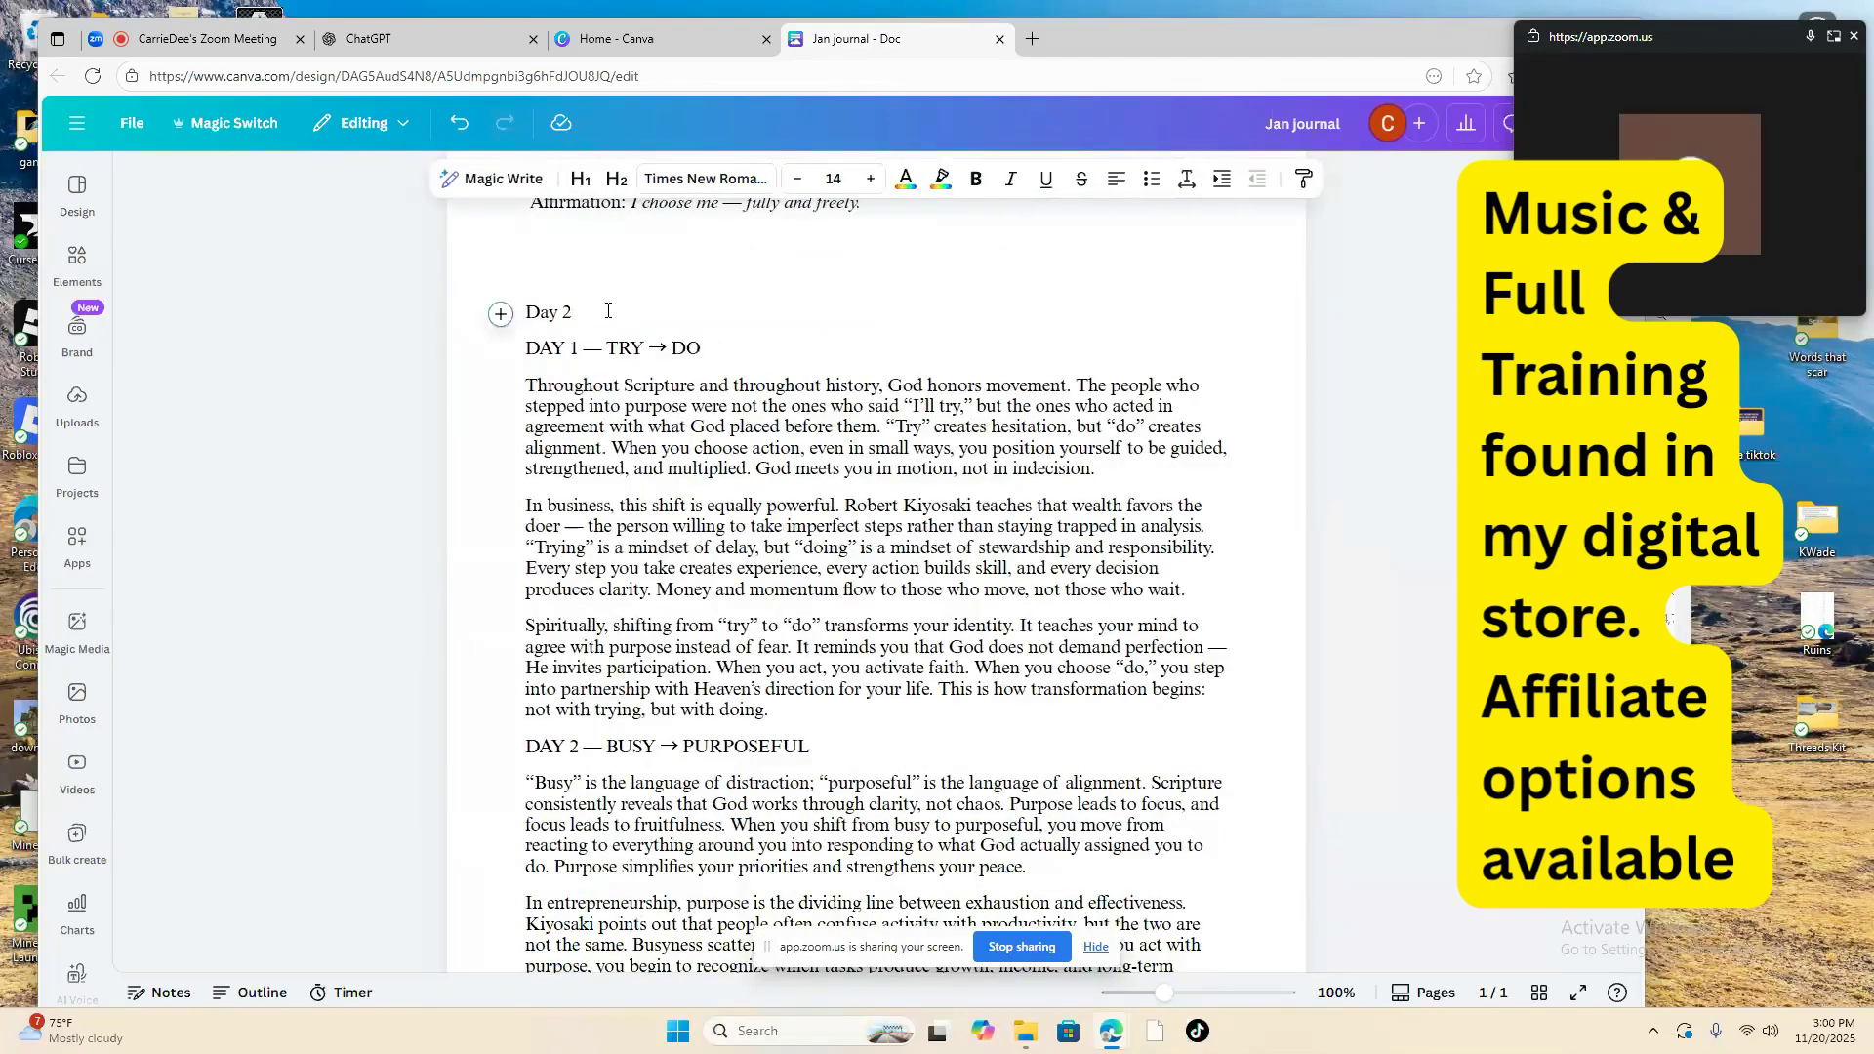
{"action": "key", "text": "BackSpace"}
{"action": "key", "text": "BackSpace"}
{"action": "key", "text": "BackSpace"}
{"action": "key", "text": "BackSpace"}
{"action": "key", "text": "BackSpace"}
Step: Paste the copied Day 1 prompt and affirmation on a new line after the last paragraph of the DAY 1 — TRY → DO entry
{"action": "scroll", "coordinate": [634, 375], "scroll_direction": "down", "scroll_amount": 2}
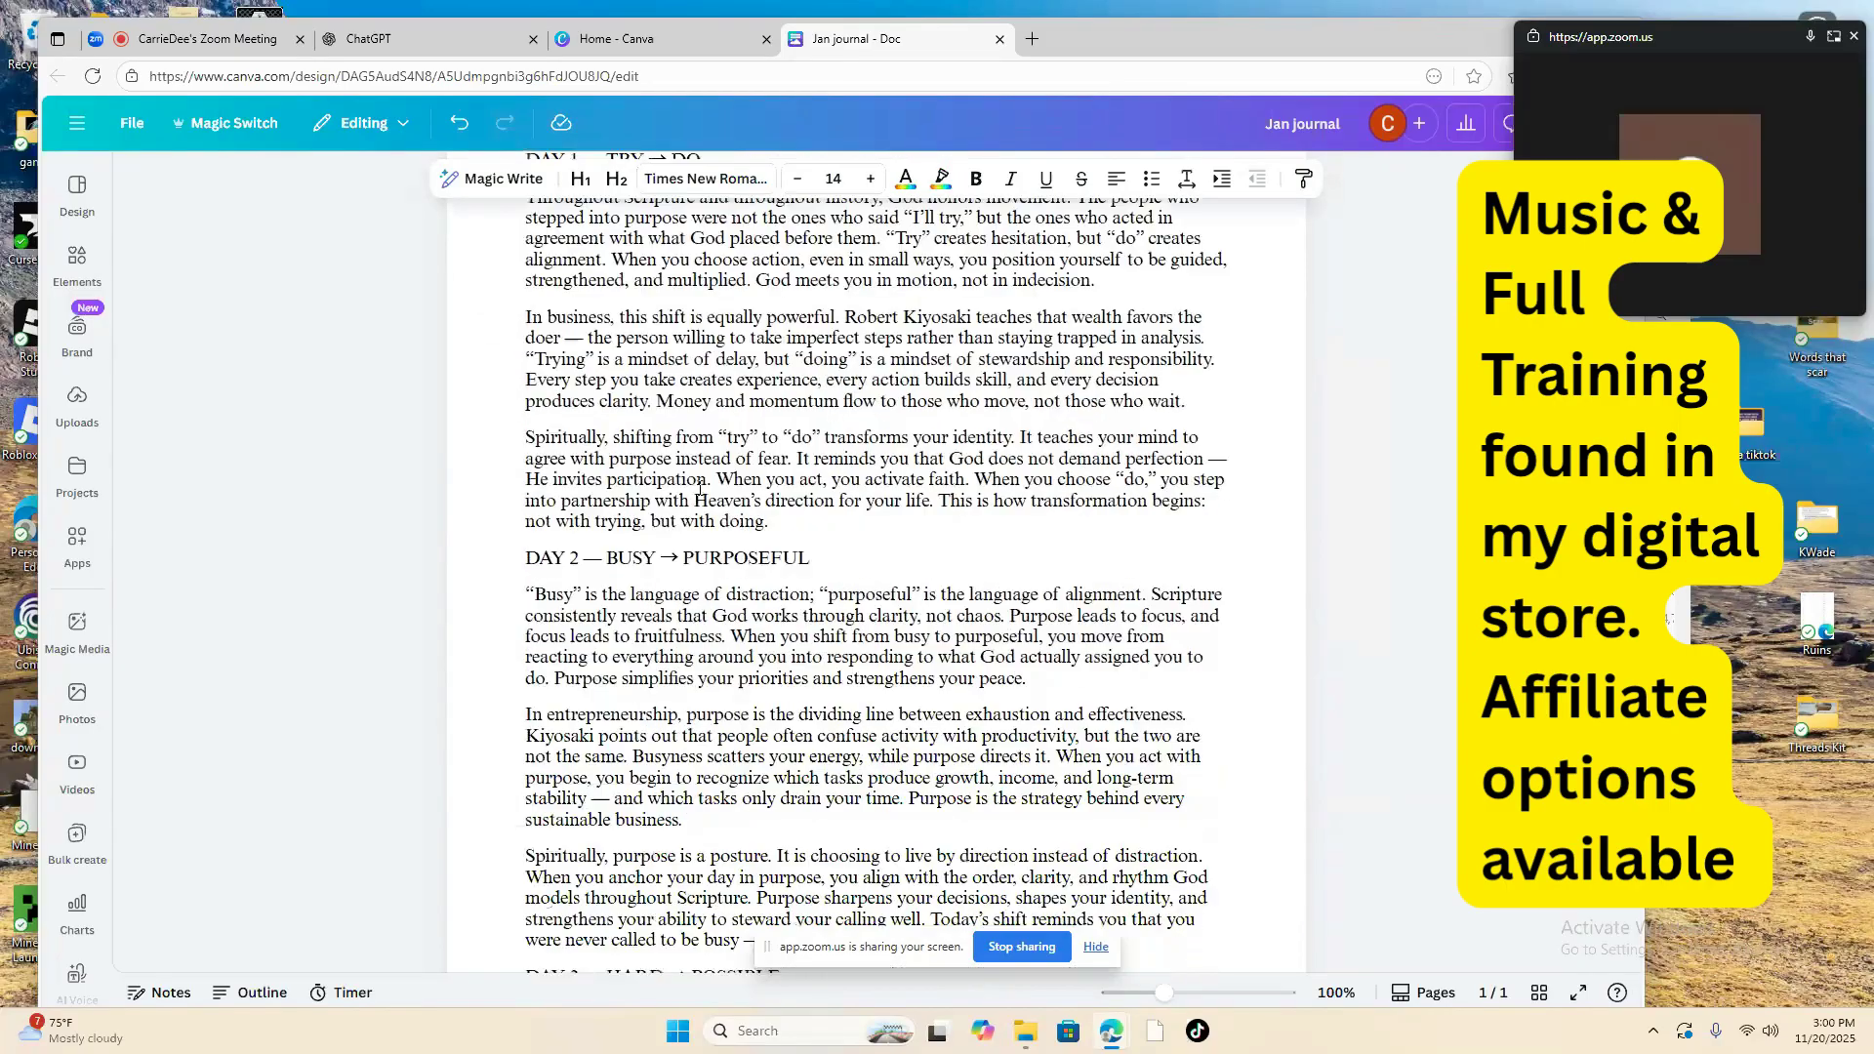
{"action": "left_click", "coordinate": [778, 514]}
{"action": "key", "text": "Return"}
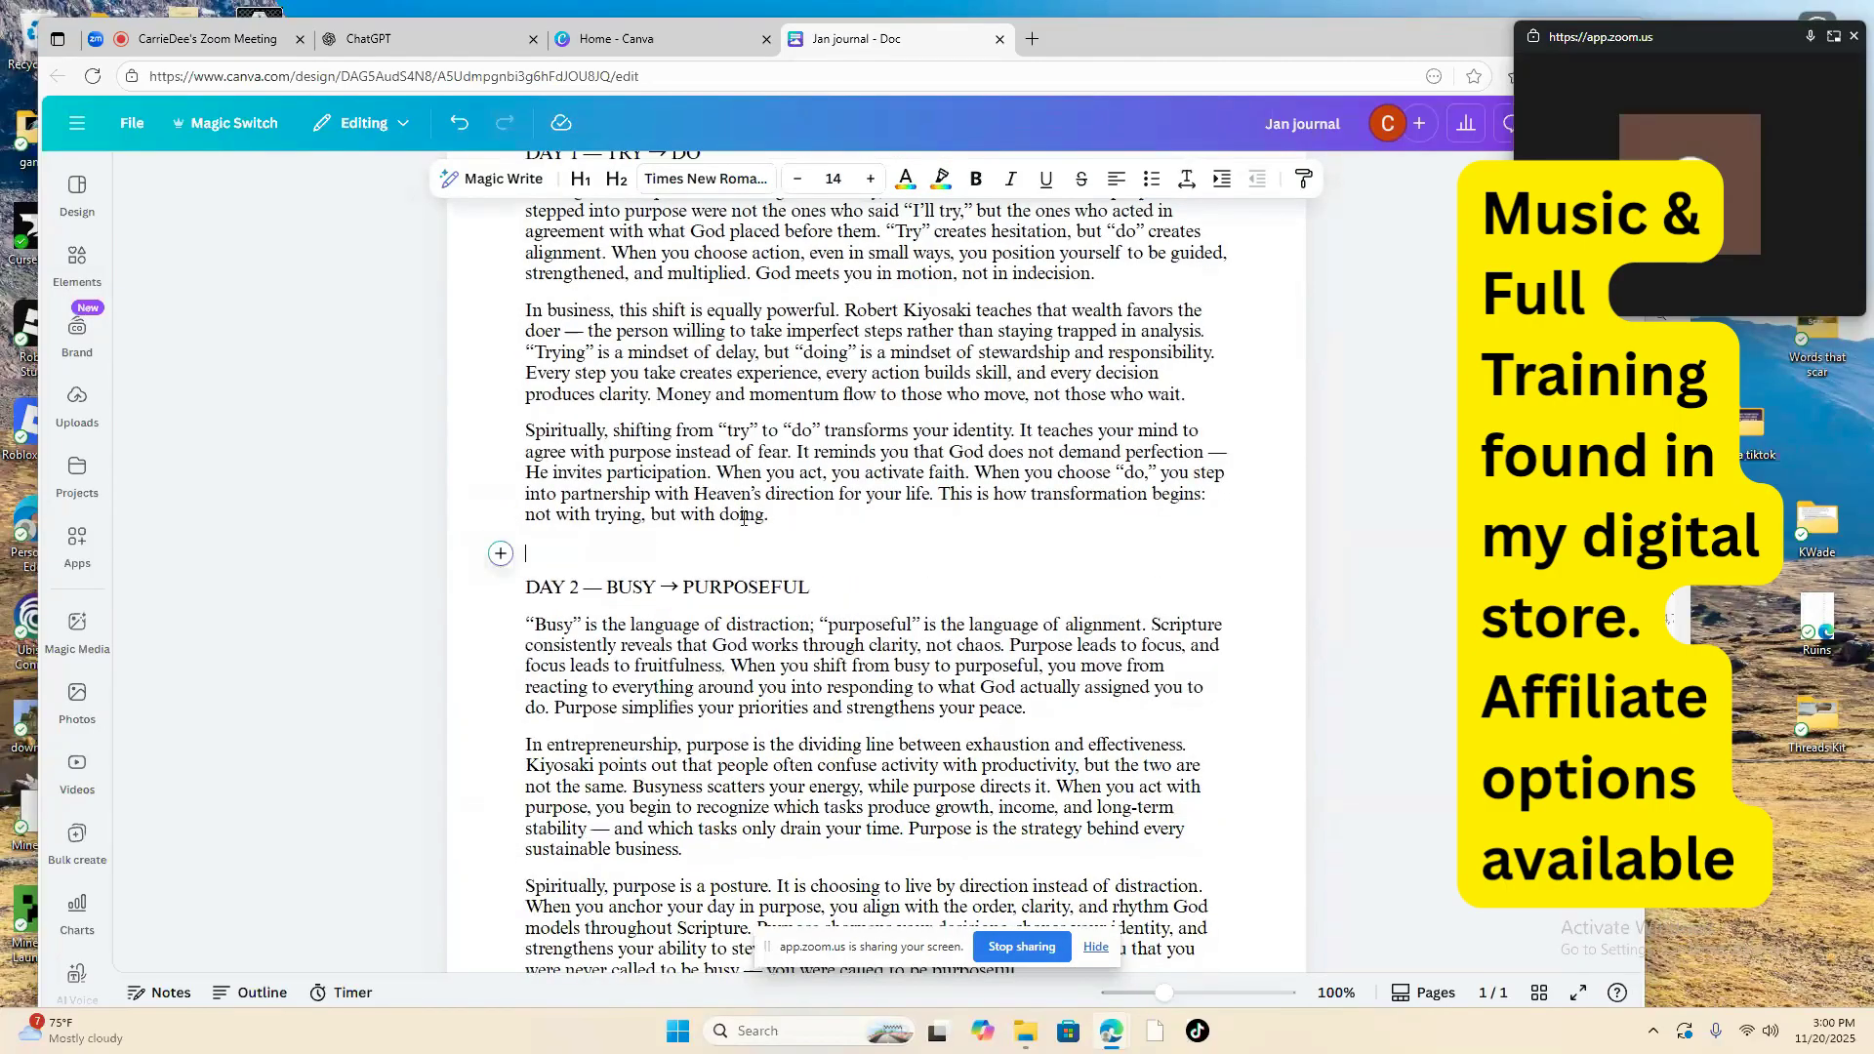
{"action": "key", "text": "ctrl+v"}
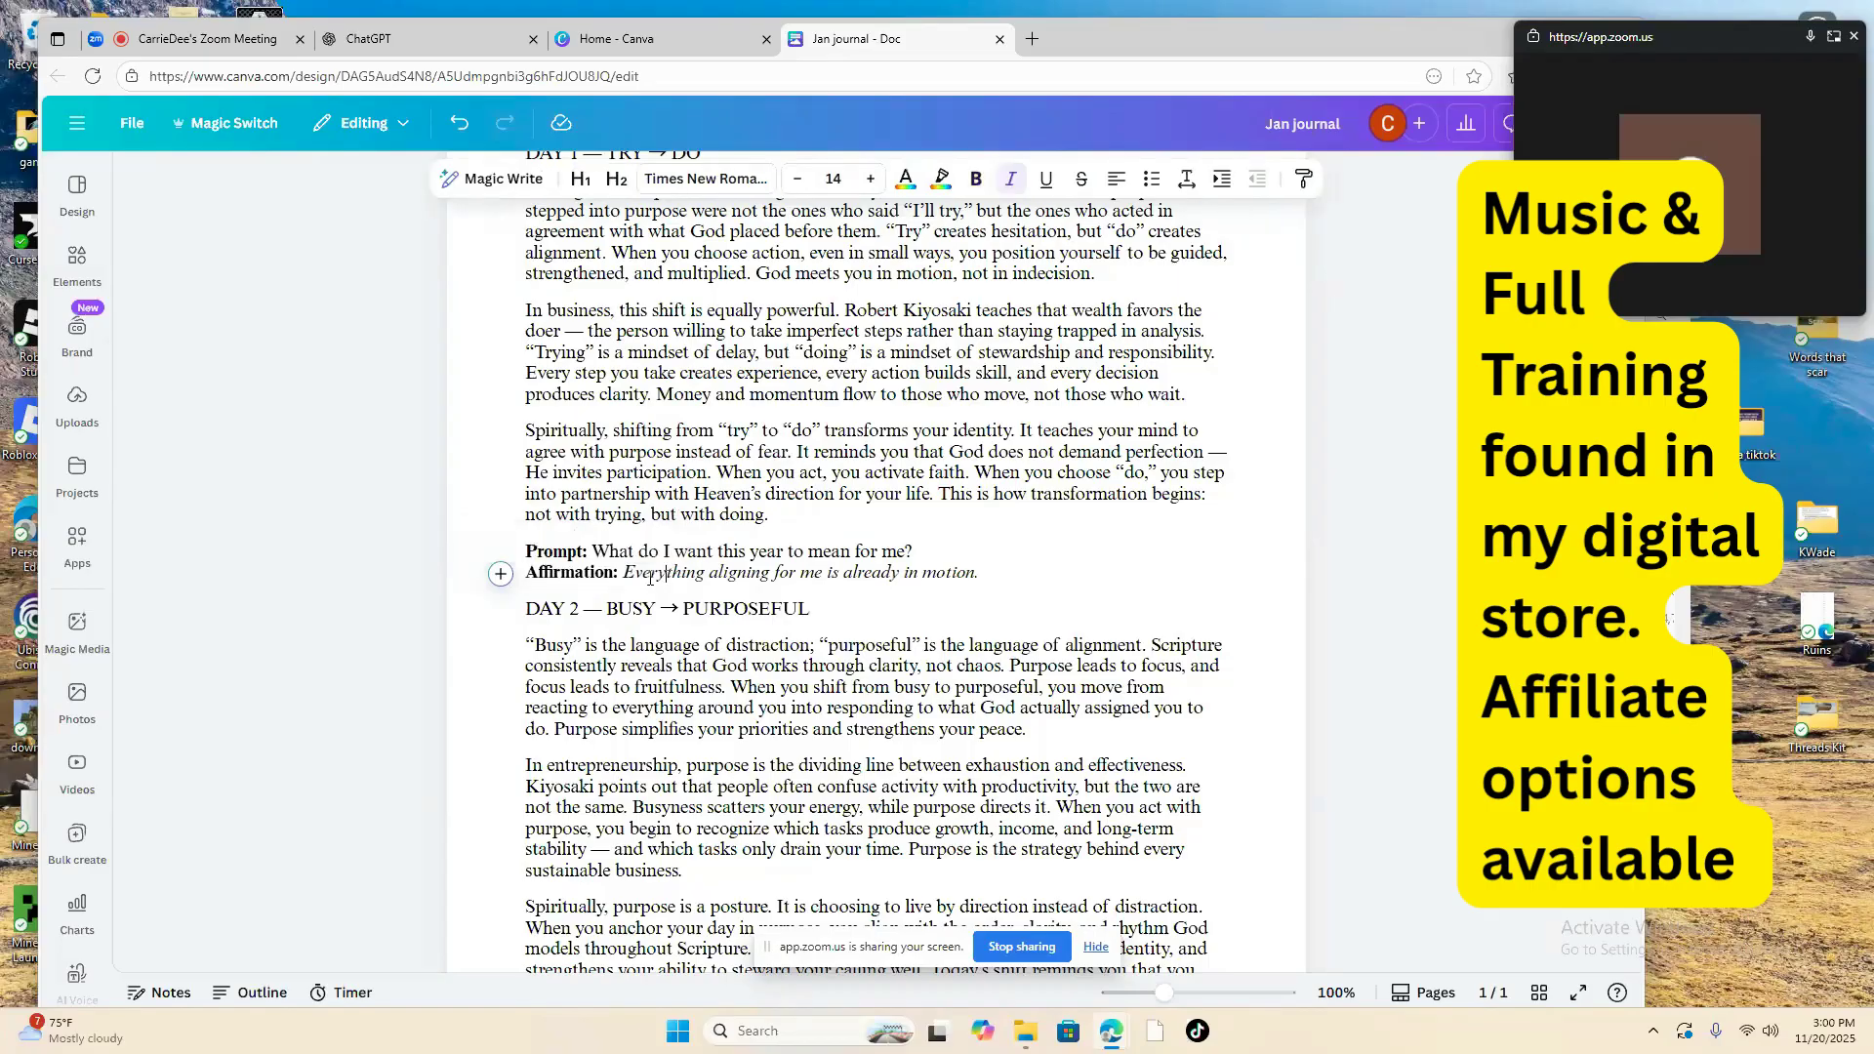
Step: Delete the "Affirmation:" label in front of the pasted Day 1 affirmation
{"action": "left_click", "coordinate": [625, 576]}
{"action": "key", "text": "BackSpace"}
{"action": "key", "text": "BackSpace"}
{"action": "key", "text": "BackSpace"}
{"action": "key", "text": "BackSpace"}
{"action": "key", "text": "BackSpace"}
{"action": "key", "text": "BackSpace"}
{"action": "key", "text": "BackSpace"}
{"action": "key", "text": "BackSpace"}
{"action": "key", "text": "BackSpace"}
{"action": "key", "text": "BackSpace"}
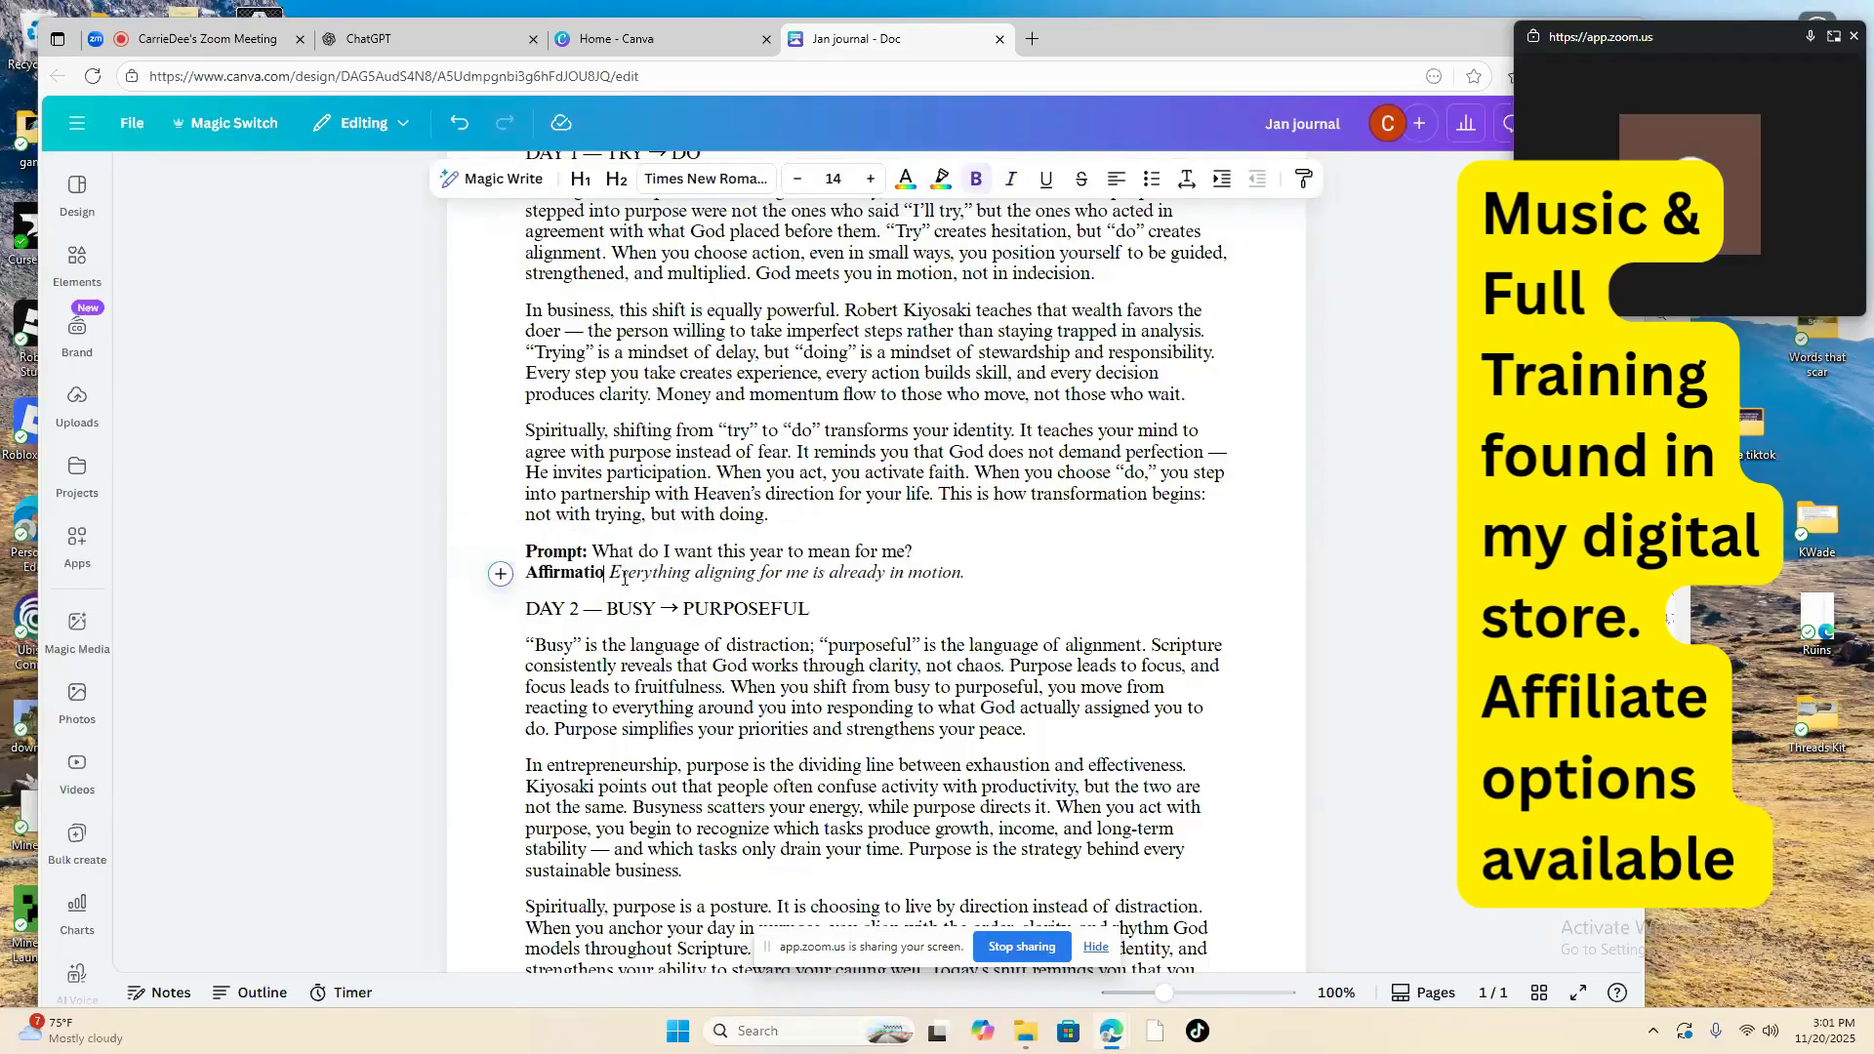
{"action": "key", "text": "BackSpace"}
{"action": "key", "text": "BackSpace"}
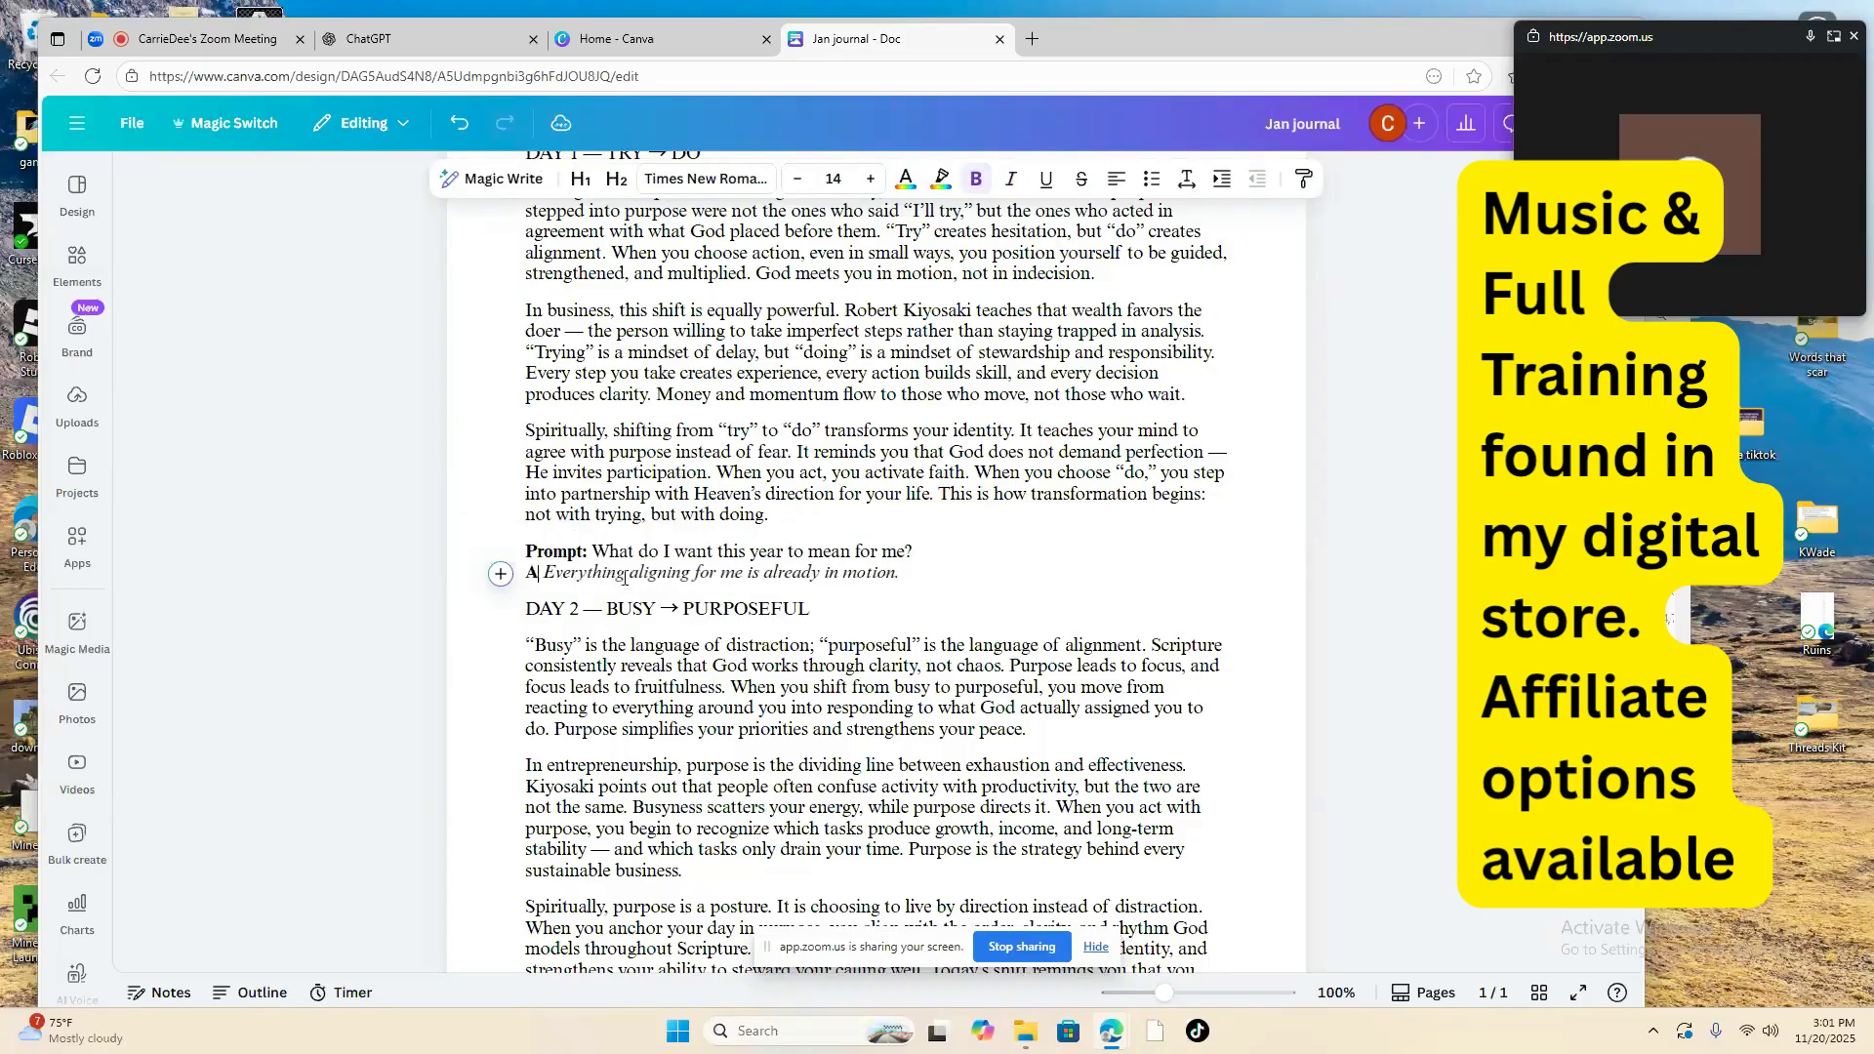
Step: Delete the "Prompt:" label in front of "What do I want this year to mean for me?"
{"action": "key", "text": "Up"}
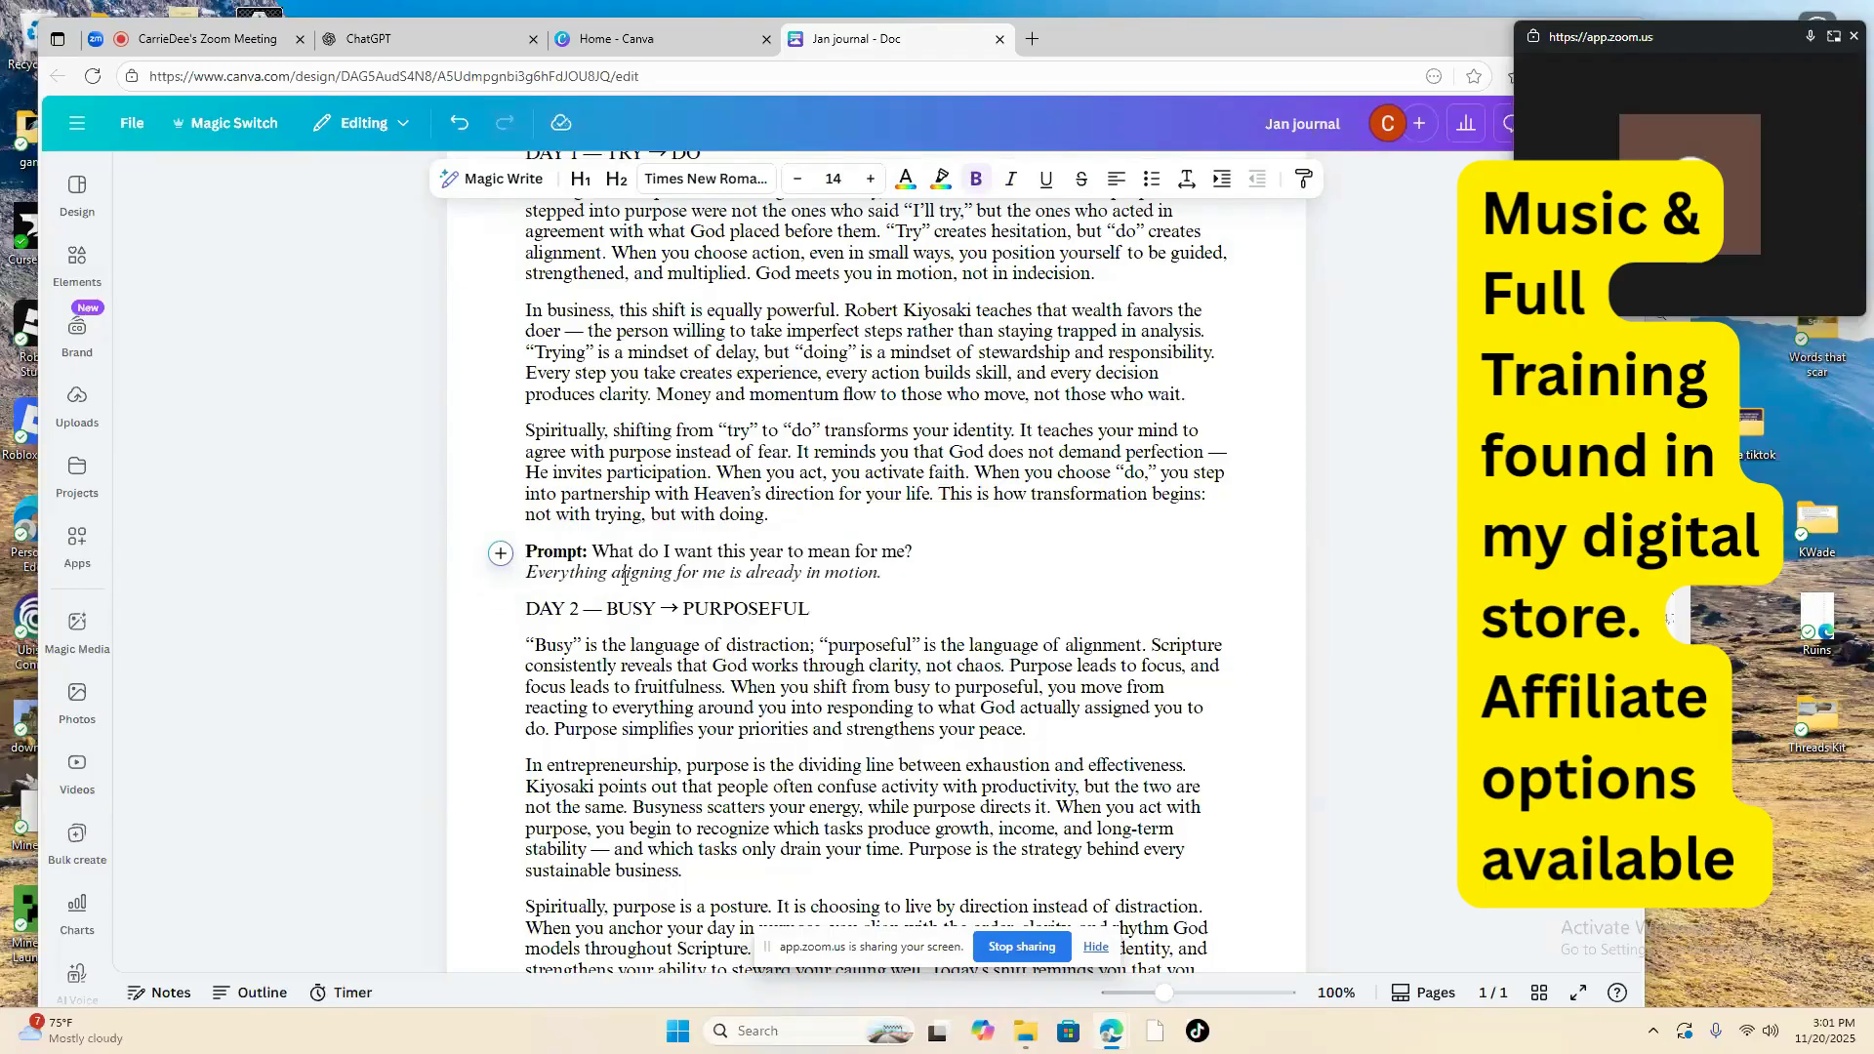
{"action": "key", "text": "Delete"}
{"action": "key", "text": "Delete"}
{"action": "key", "text": "Delete"}
{"action": "key", "text": "Delete"}
{"action": "key", "text": "Delete"}
{"action": "key", "text": "Delete"}
{"action": "key", "text": "Delete"}
{"action": "key", "text": "Delete"}
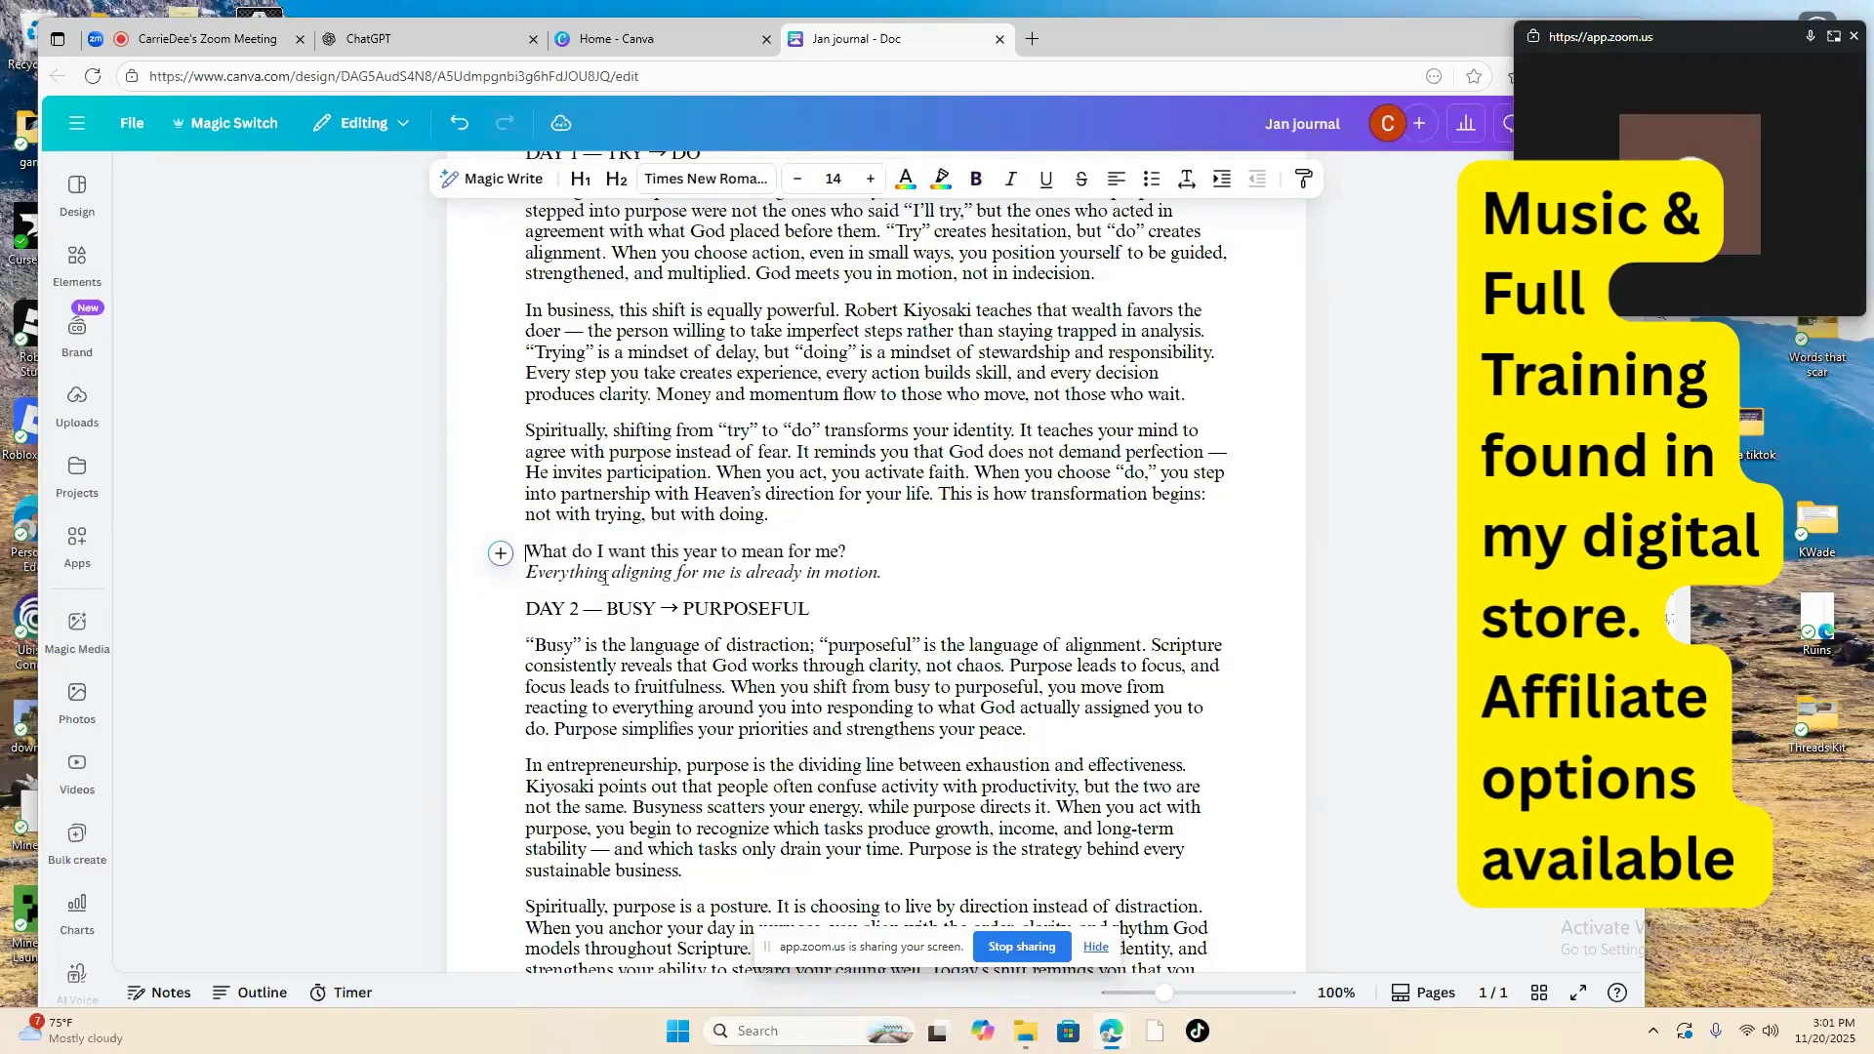
Step: Make the affirmation "Everything aligning for me is already in motion." bold
{"action": "left_click_drag", "start_coordinate": [525, 574], "coordinate": [920, 579]}
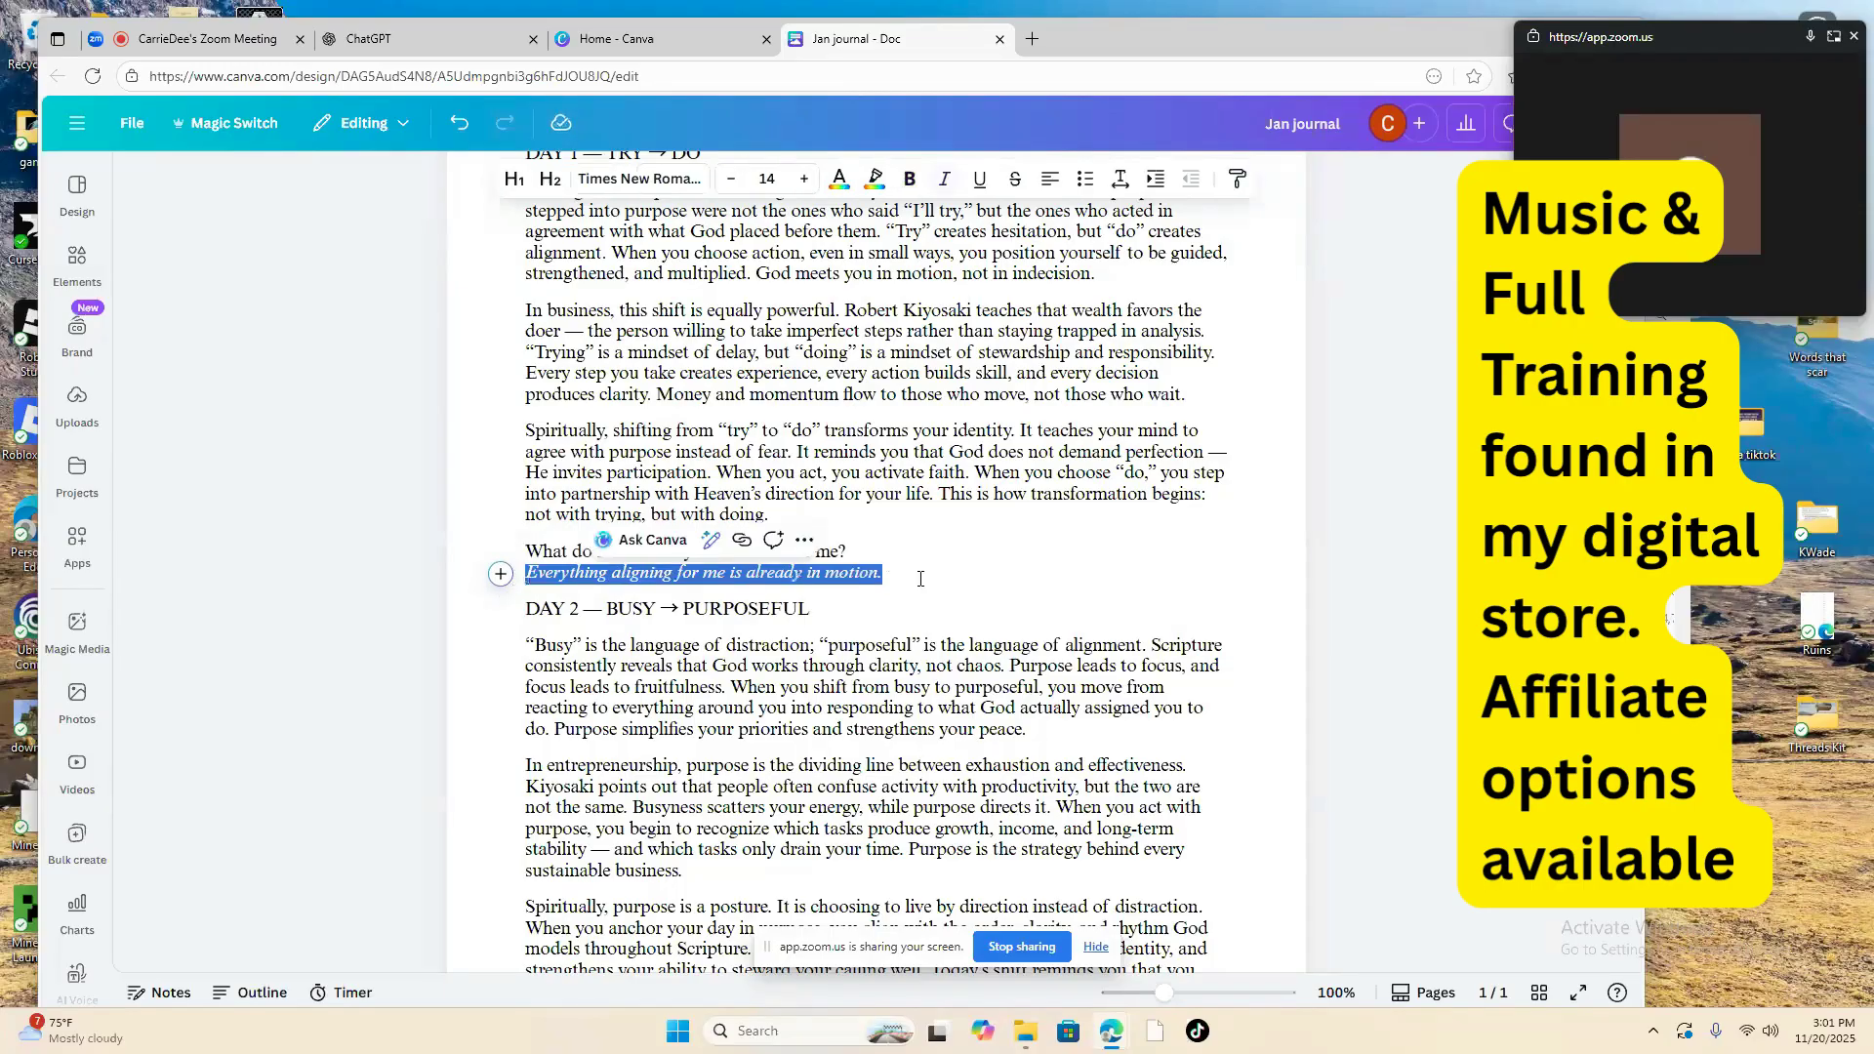
{"action": "left_click", "coordinate": [911, 180]}
{"action": "left_click", "coordinate": [953, 493]}
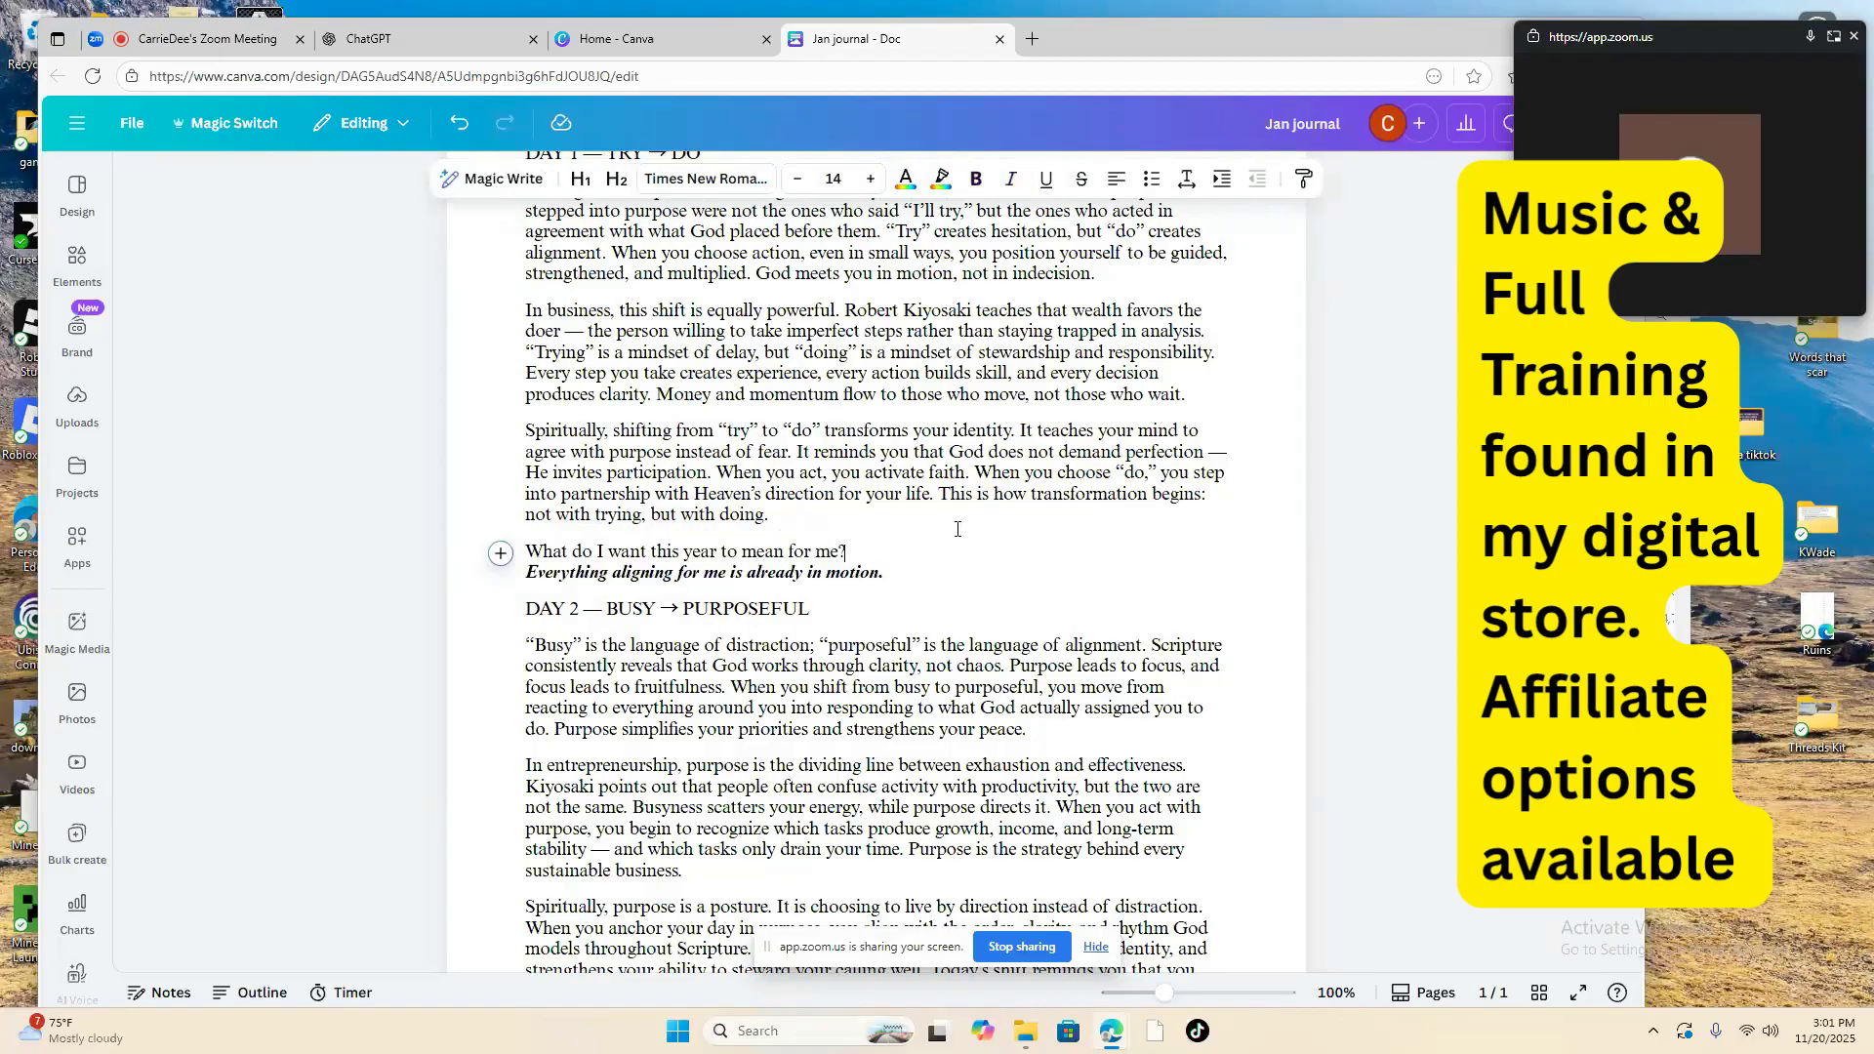
Step: Copy the Day 1 WORD SHIFT and POWER LINE text from the list that follows the last daily entry
{"action": "scroll", "coordinate": [946, 546], "scroll_direction": "down", "scroll_amount": 20}
{"action": "scroll", "coordinate": [935, 563], "scroll_direction": "down", "scroll_amount": 20}
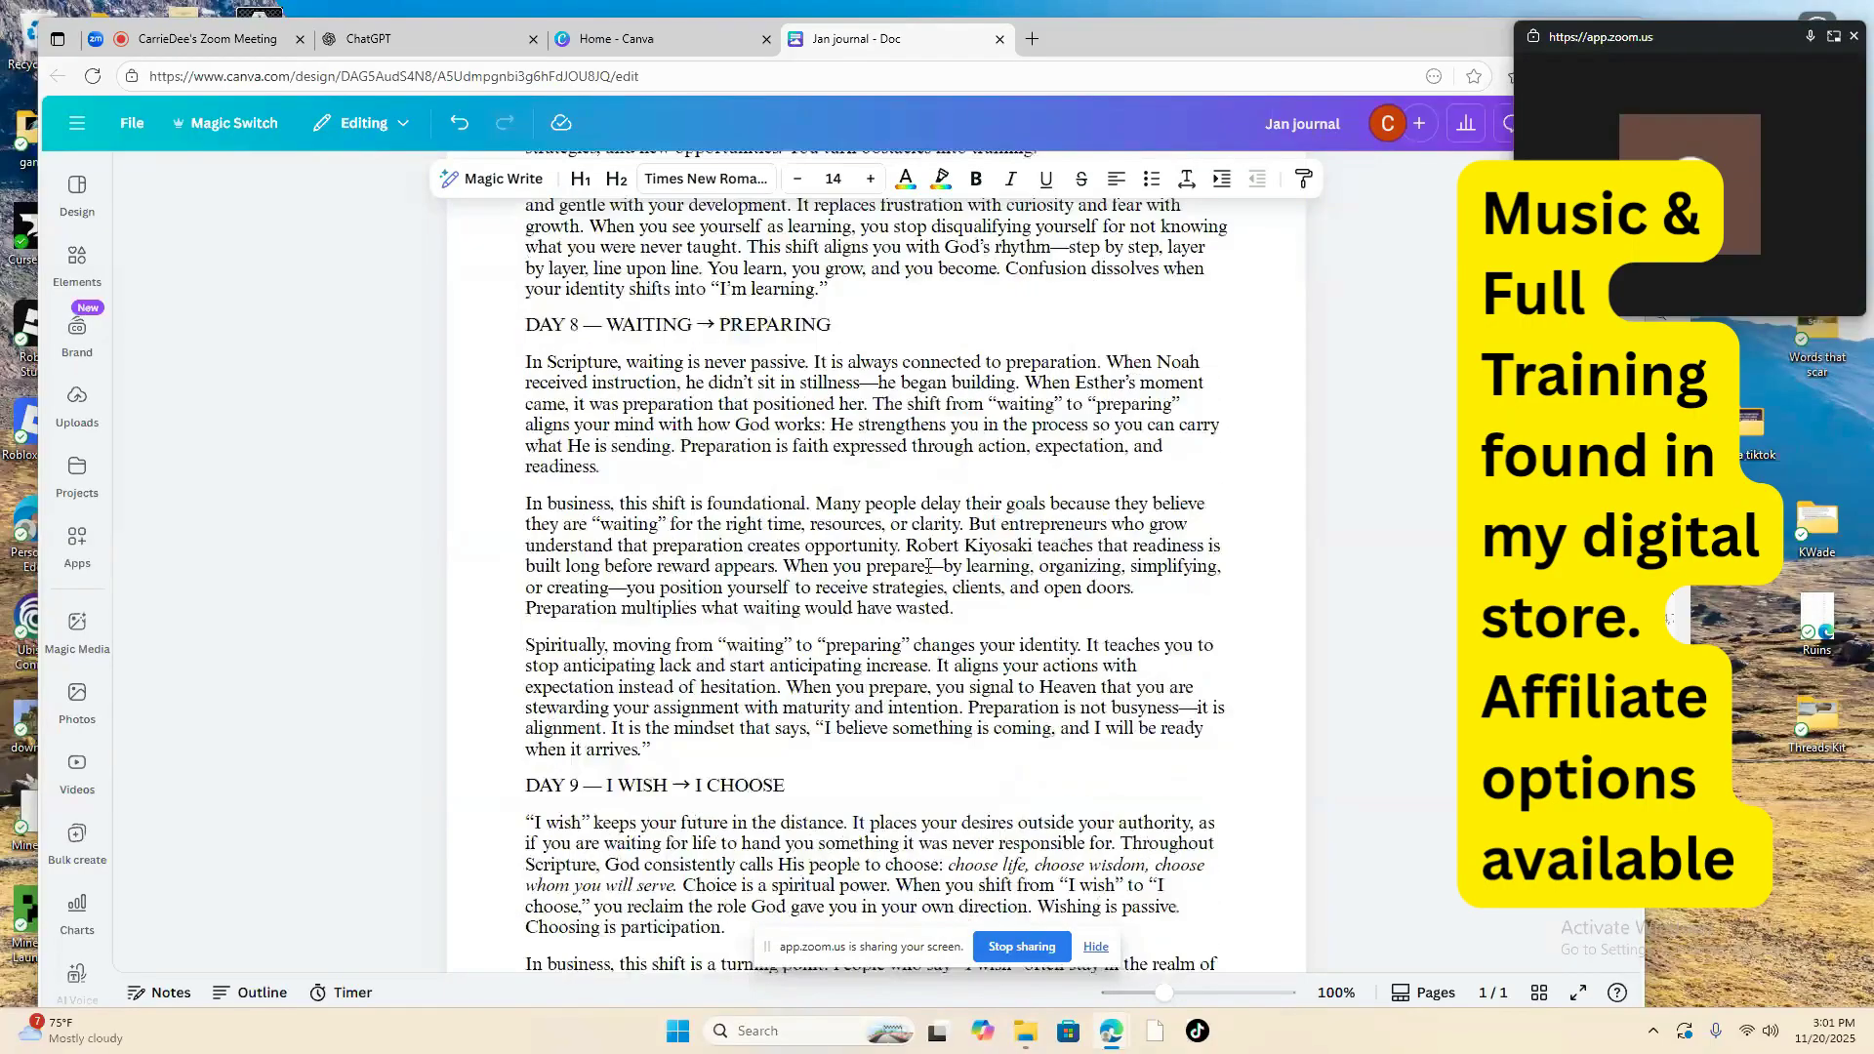
{"action": "scroll", "coordinate": [913, 593], "scroll_direction": "down", "scroll_amount": 20}
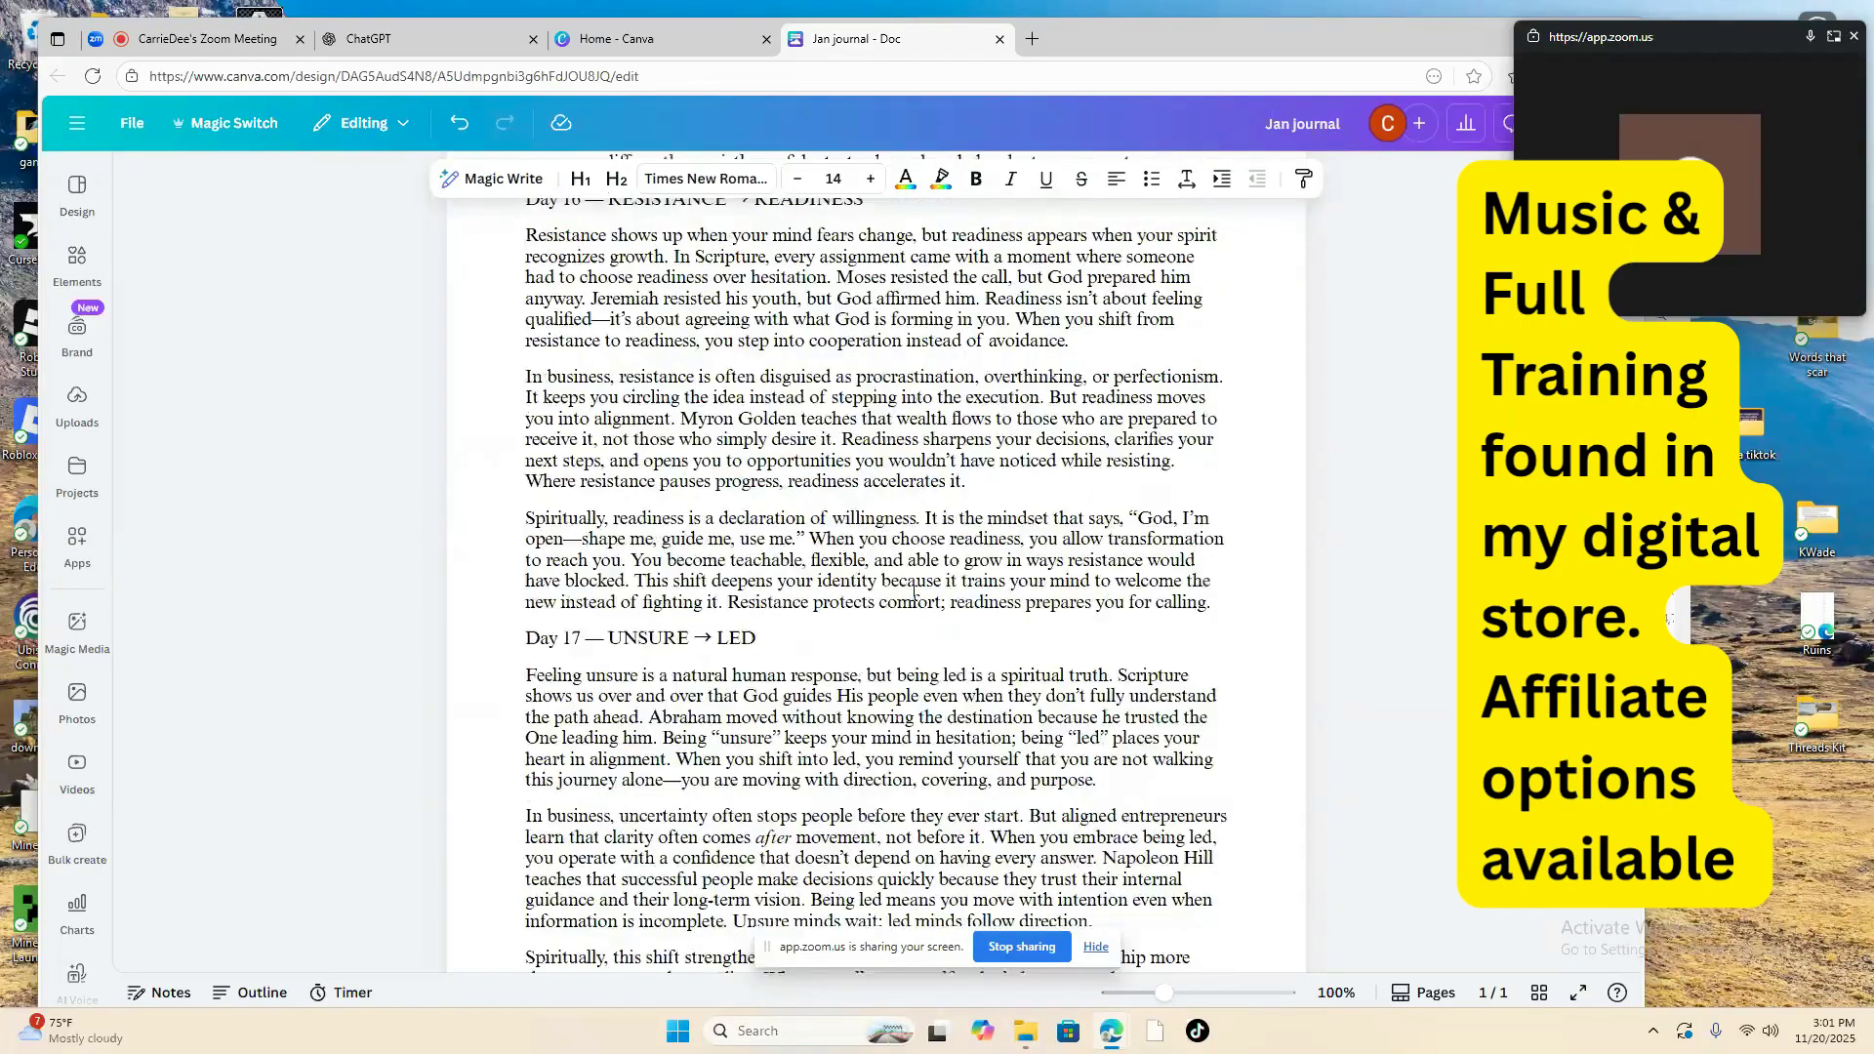
{"action": "scroll", "coordinate": [909, 598], "scroll_direction": "down", "scroll_amount": 20}
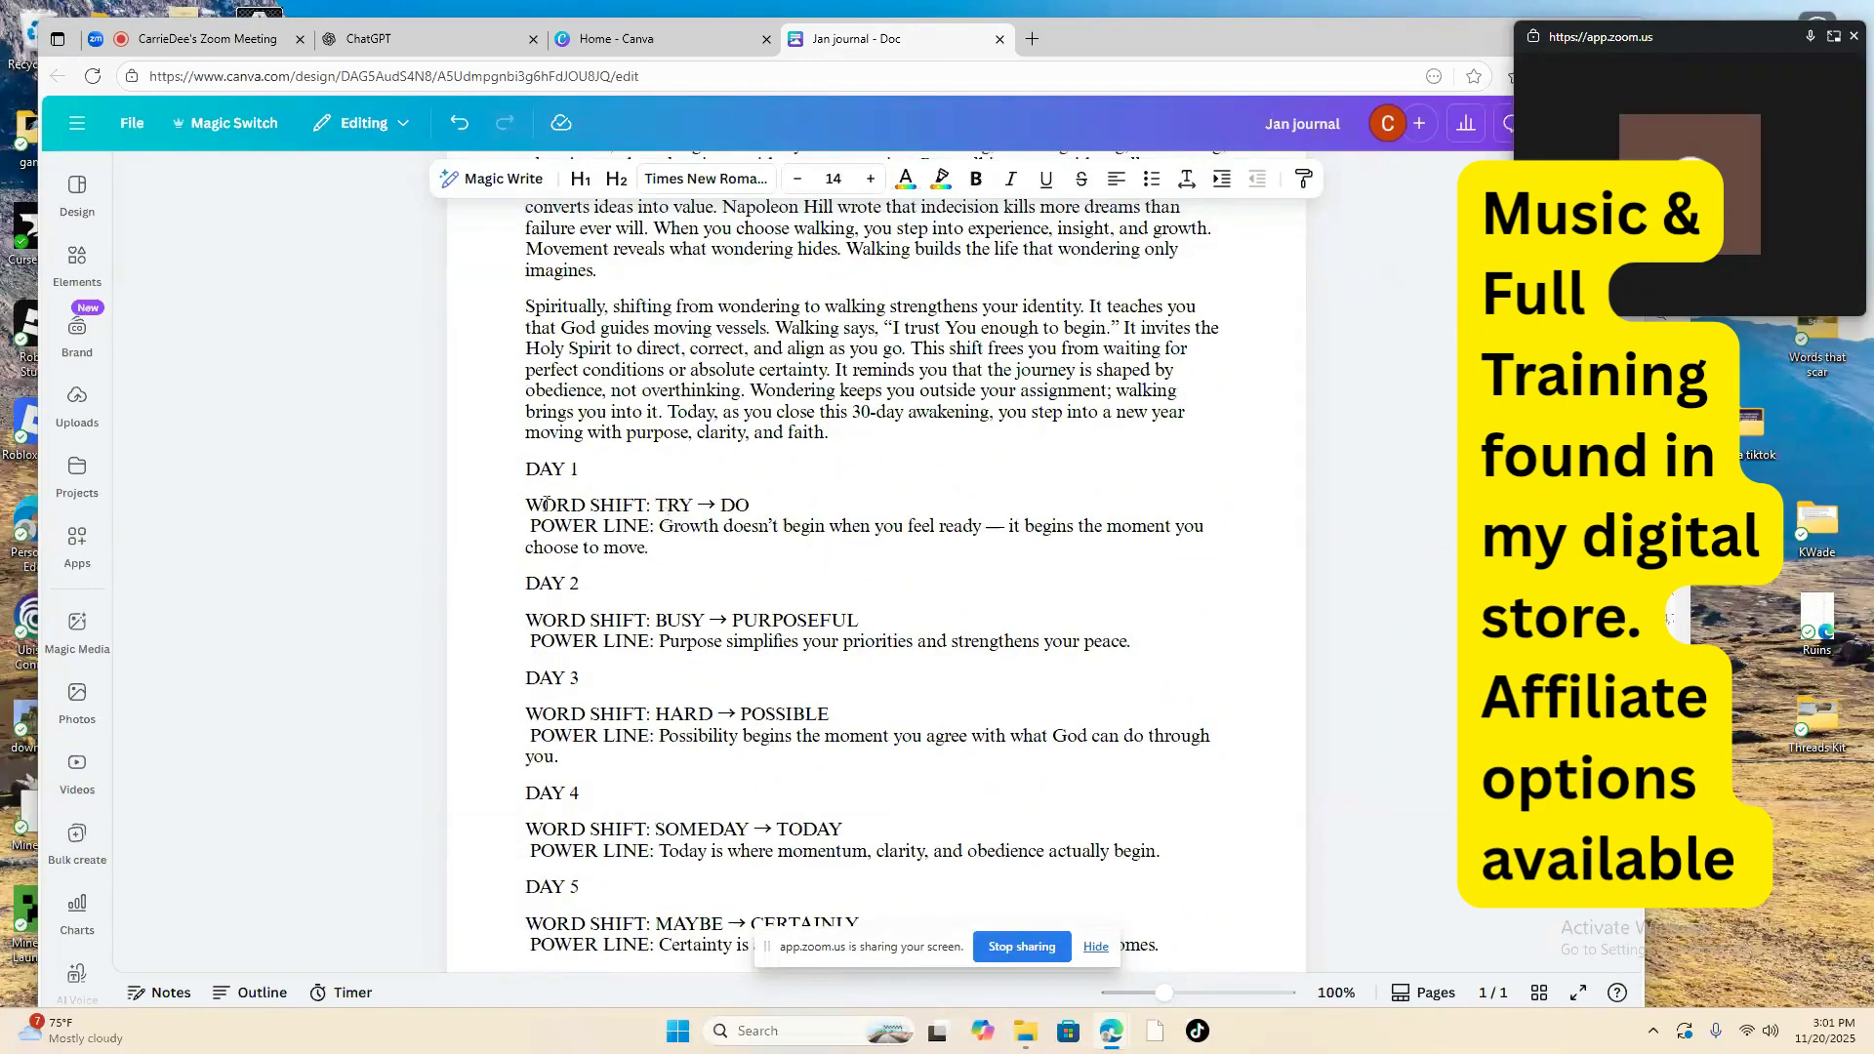
{"action": "right_click", "coordinate": [626, 544]}
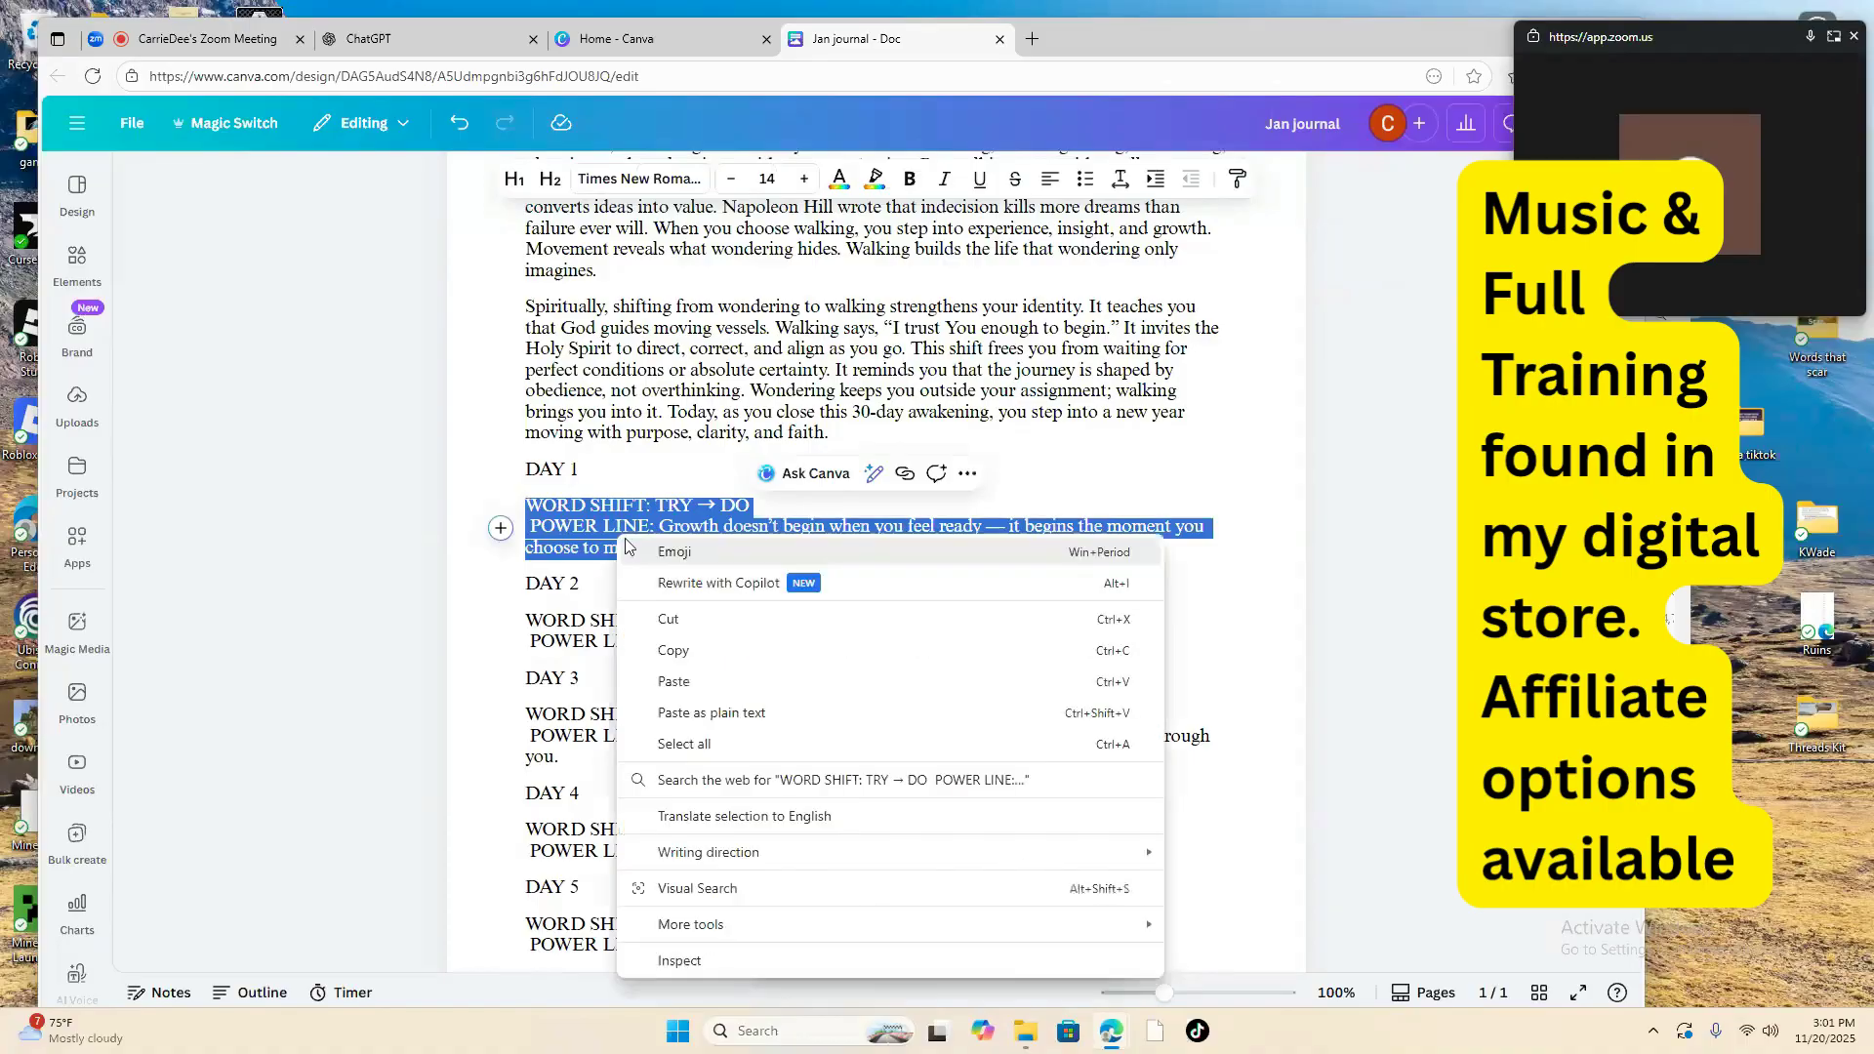
{"action": "left_click", "coordinate": [684, 652]}
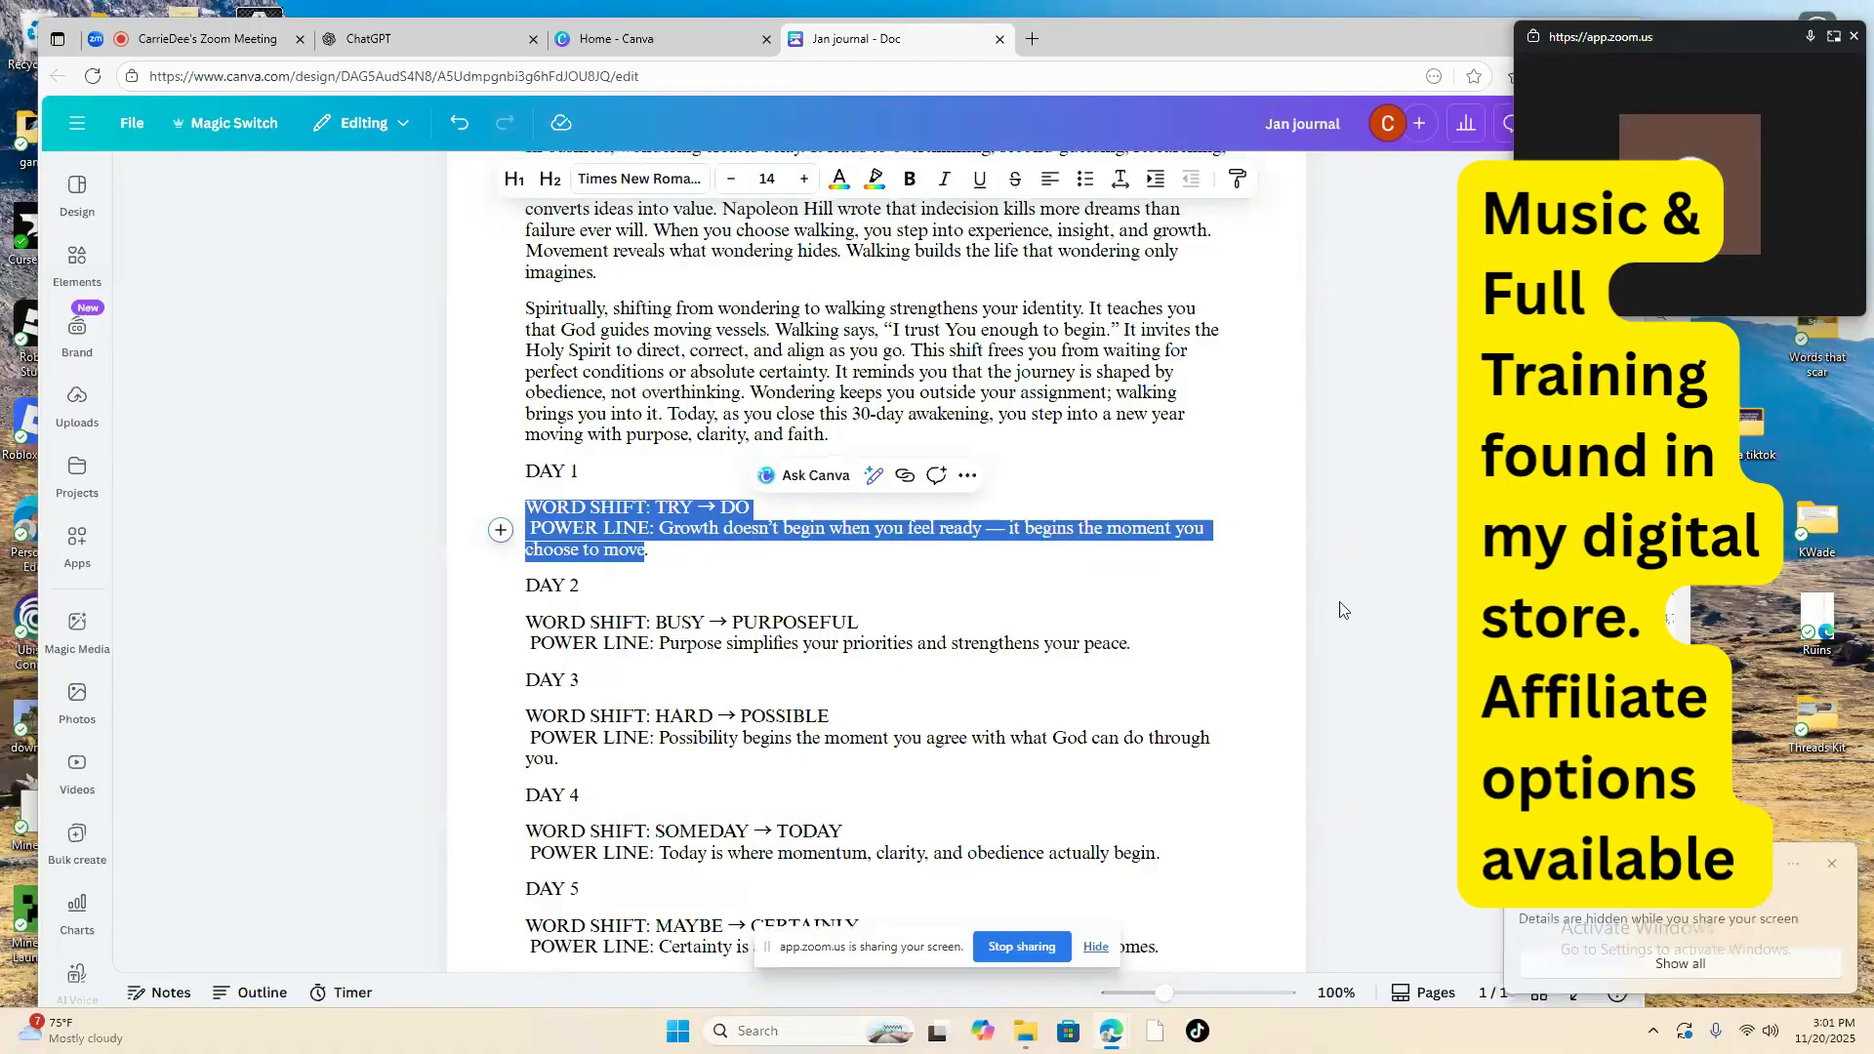
Step: Paste the copied word shift and power line on a new line below the Day 1 affirmation, with bold and italic off
{"action": "scroll", "coordinate": [1340, 610], "scroll_direction": "down", "scroll_amount": 20}
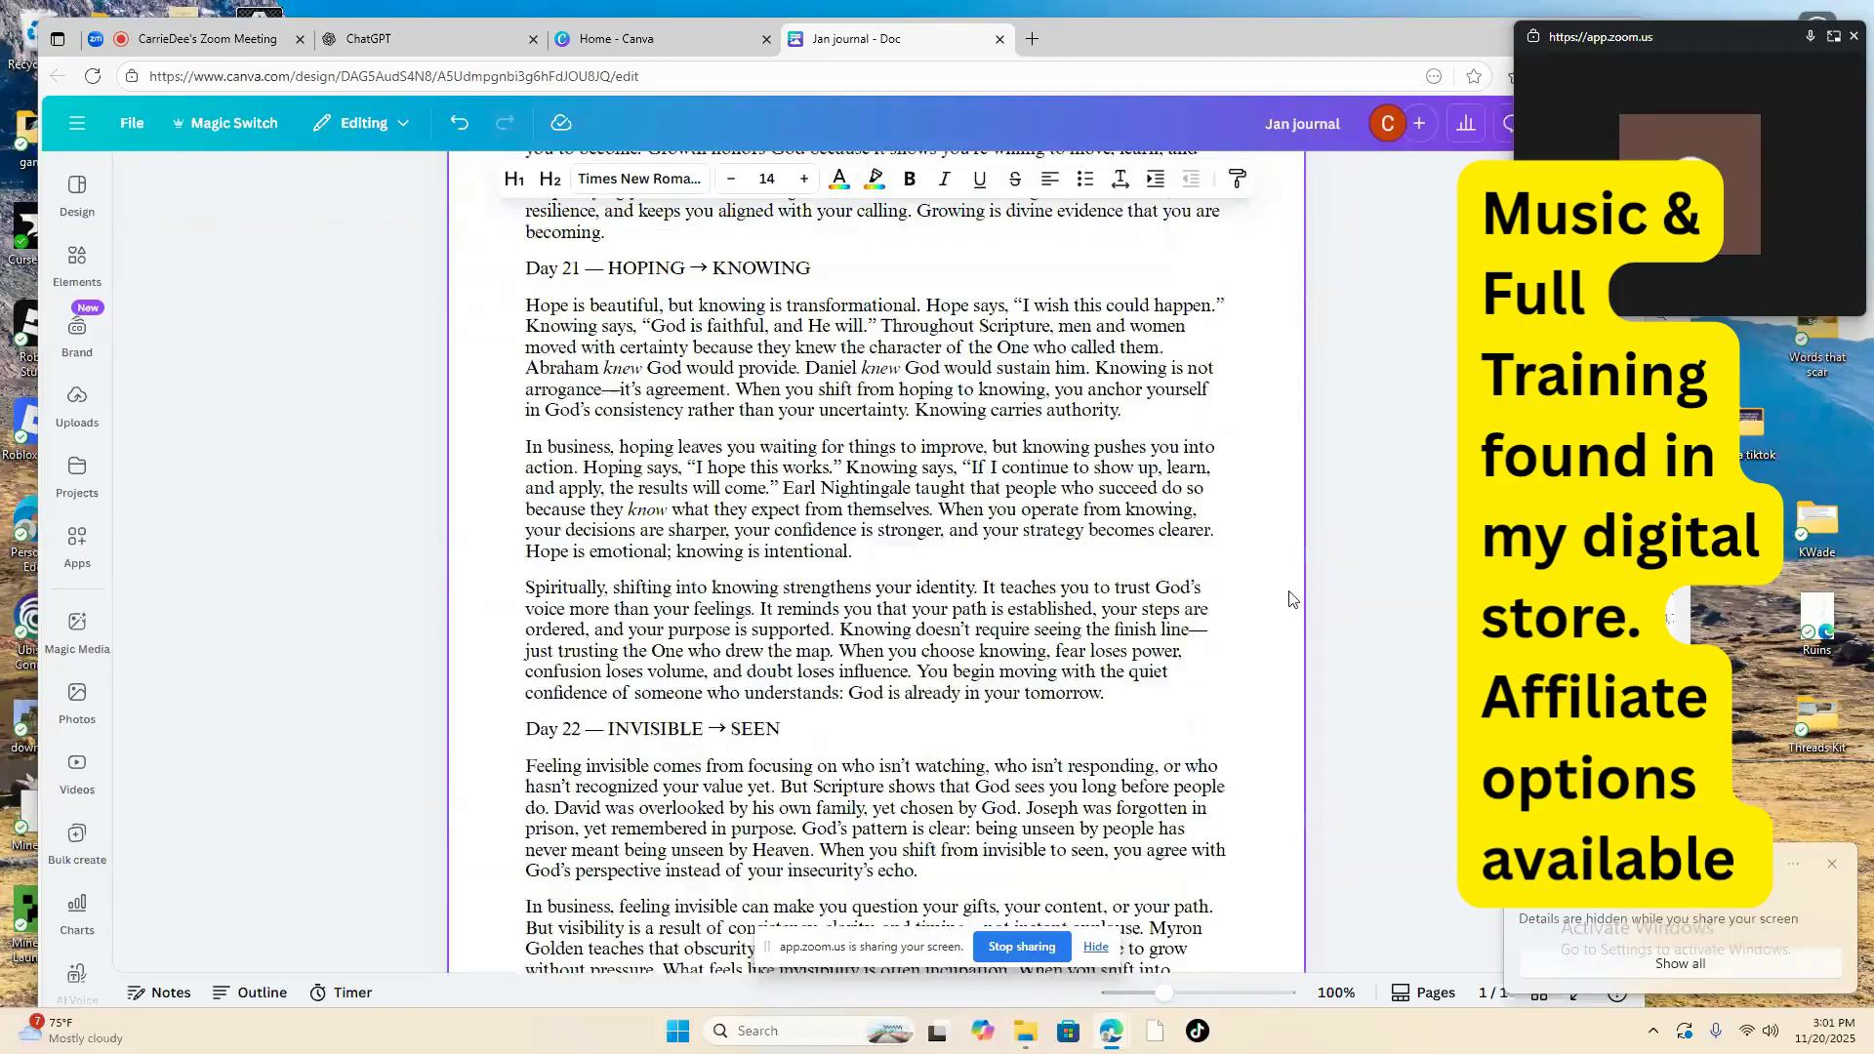
{"action": "scroll", "coordinate": [1288, 598], "scroll_direction": "up", "scroll_amount": 20}
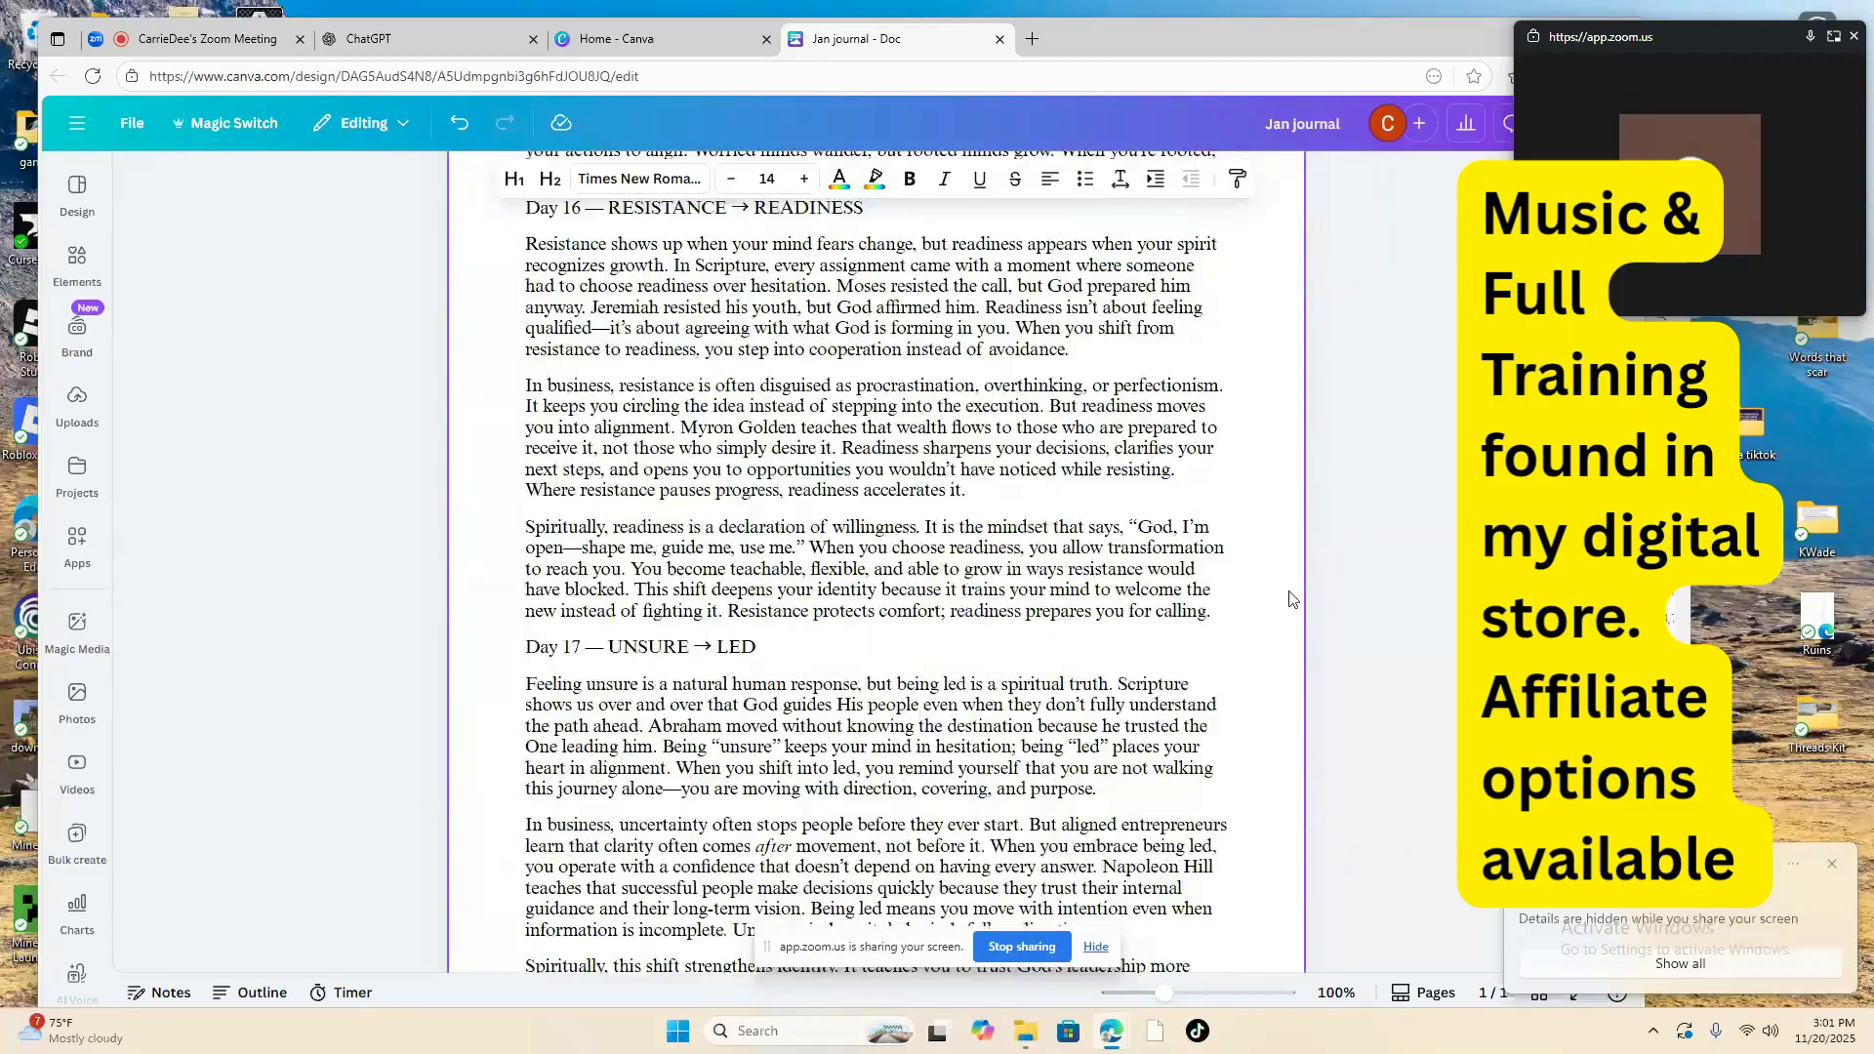
{"action": "scroll", "coordinate": [1288, 598], "scroll_direction": "up", "scroll_amount": 20}
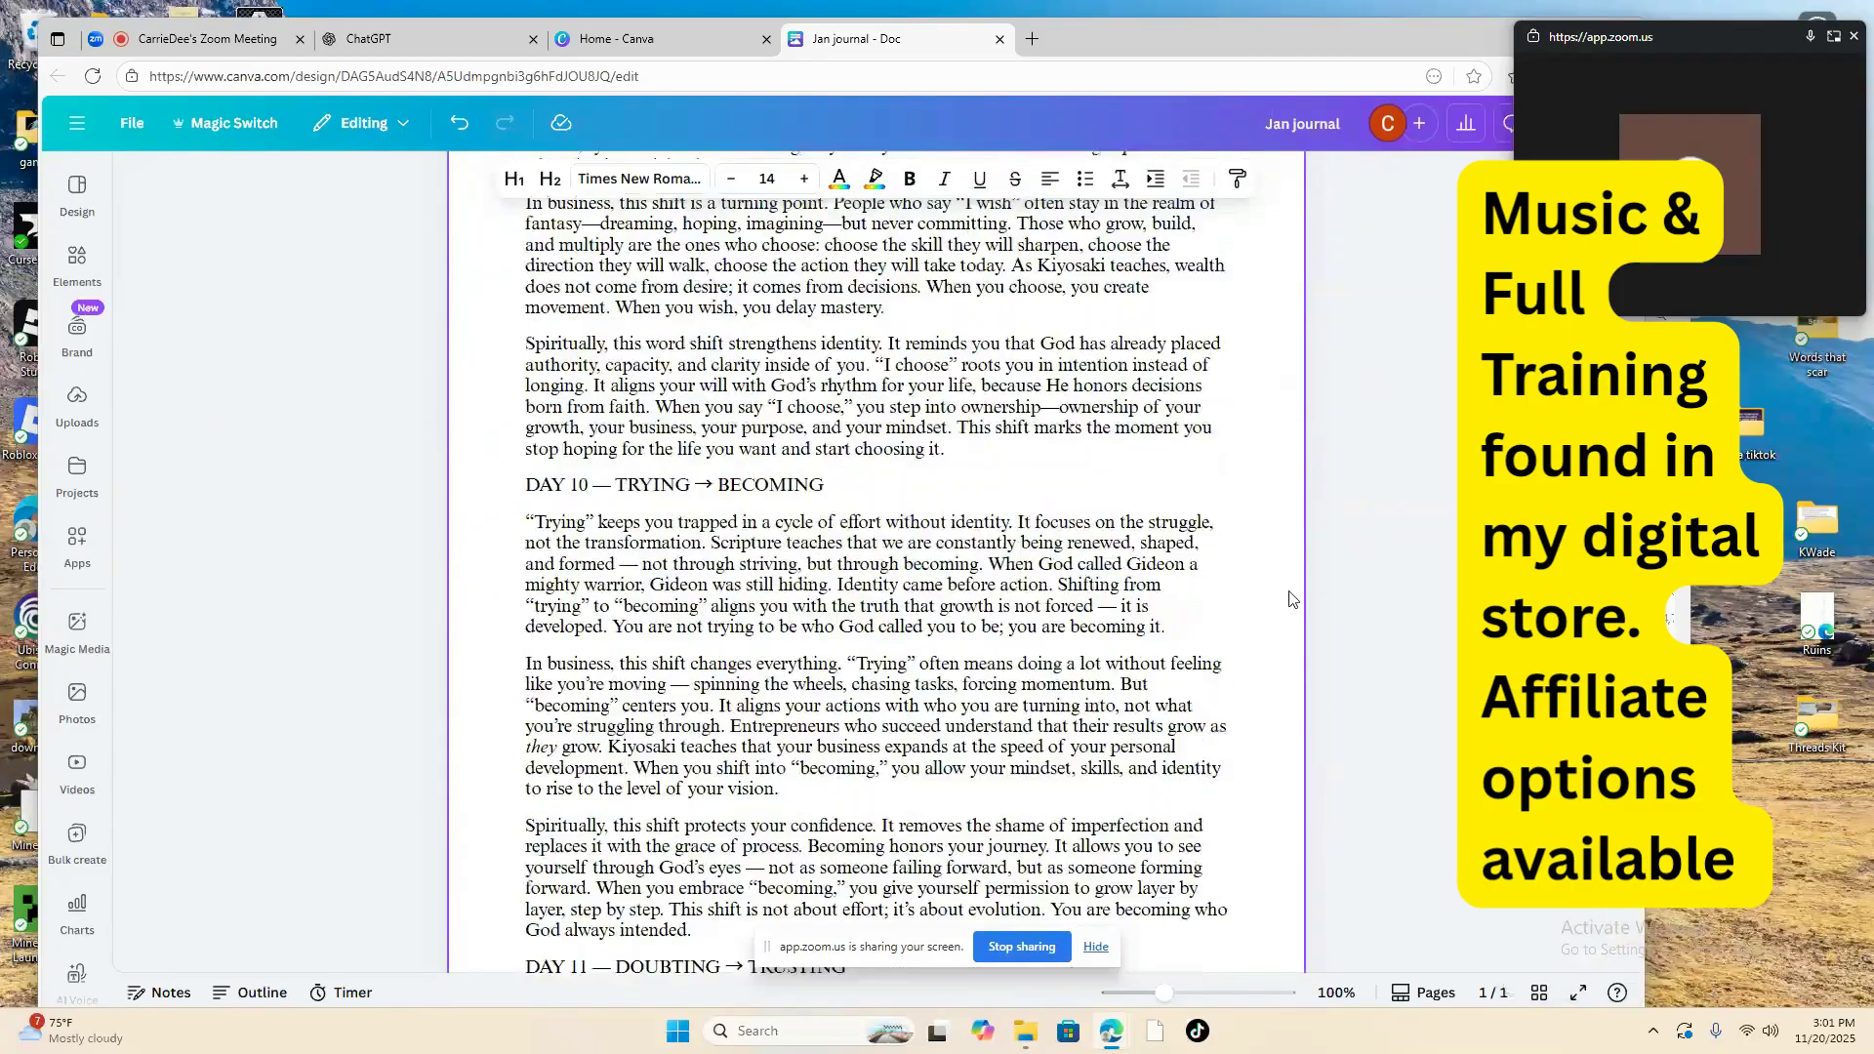
{"action": "scroll", "coordinate": [1288, 598], "scroll_direction": "up", "scroll_amount": 20}
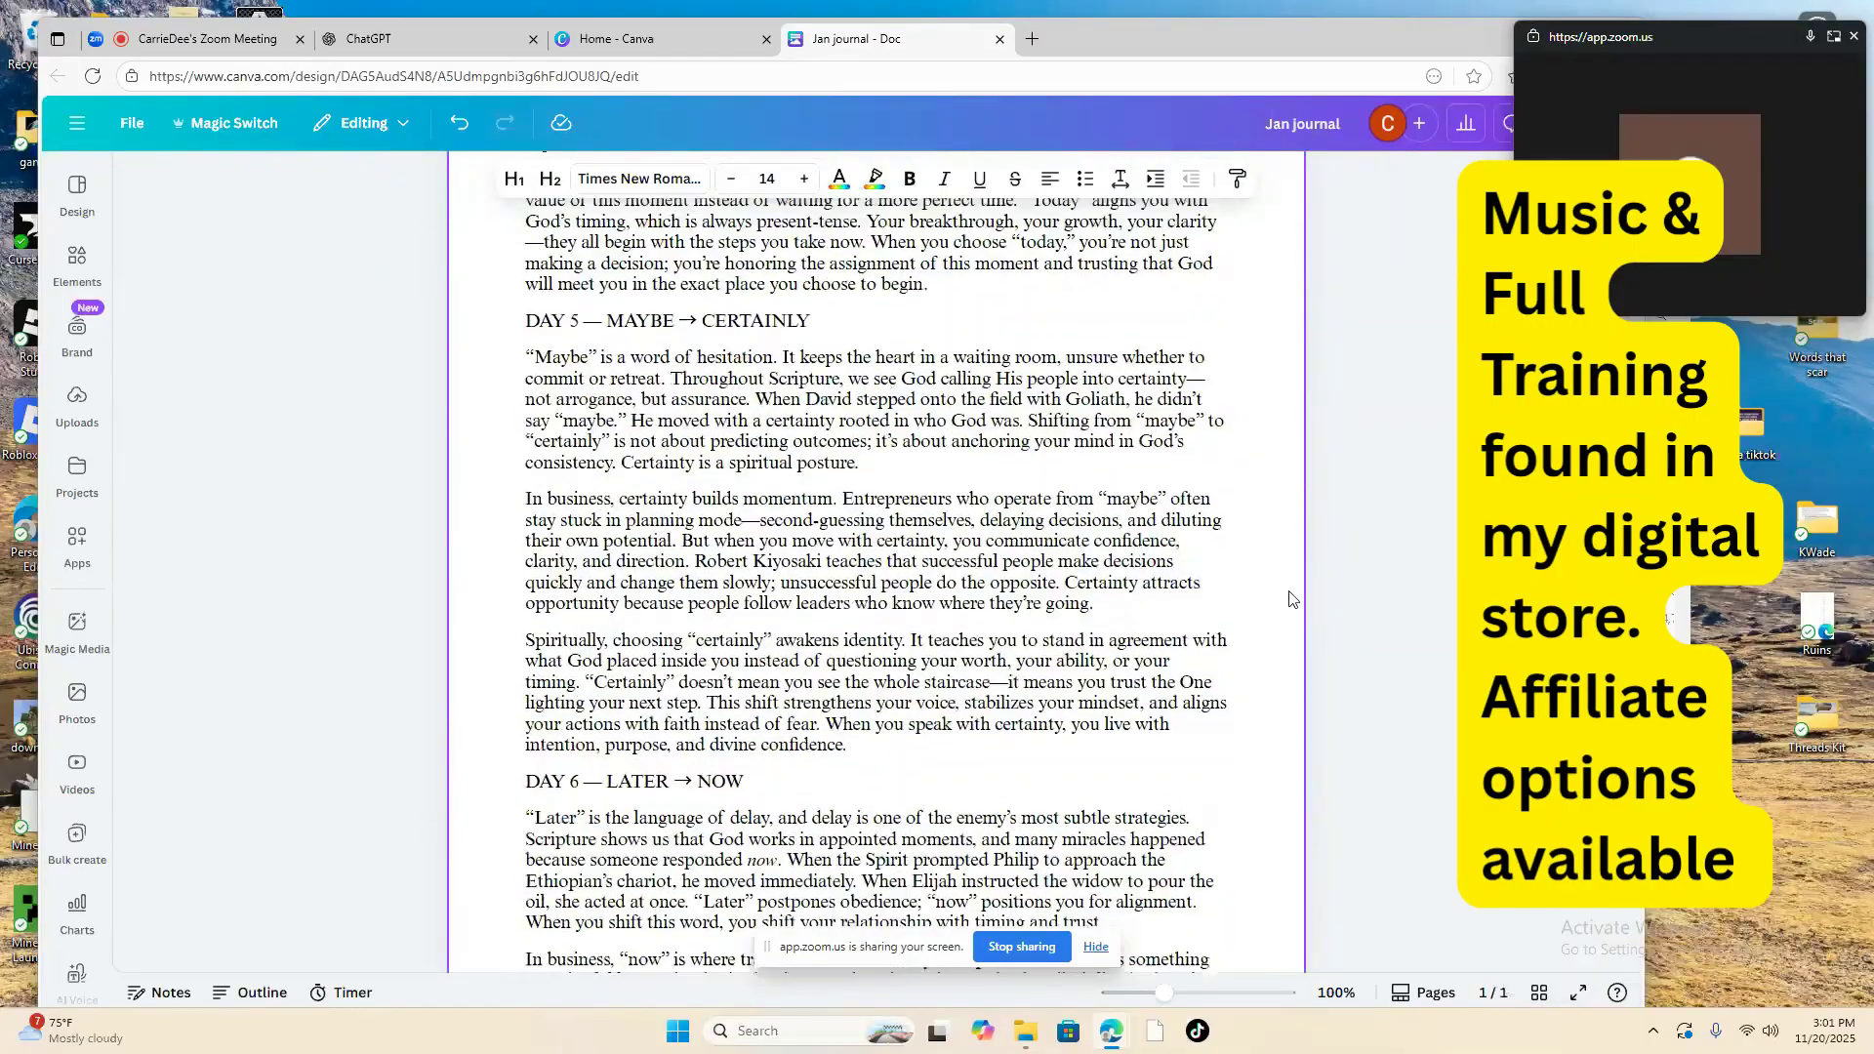
{"action": "scroll", "coordinate": [1288, 598], "scroll_direction": "up", "scroll_amount": 20}
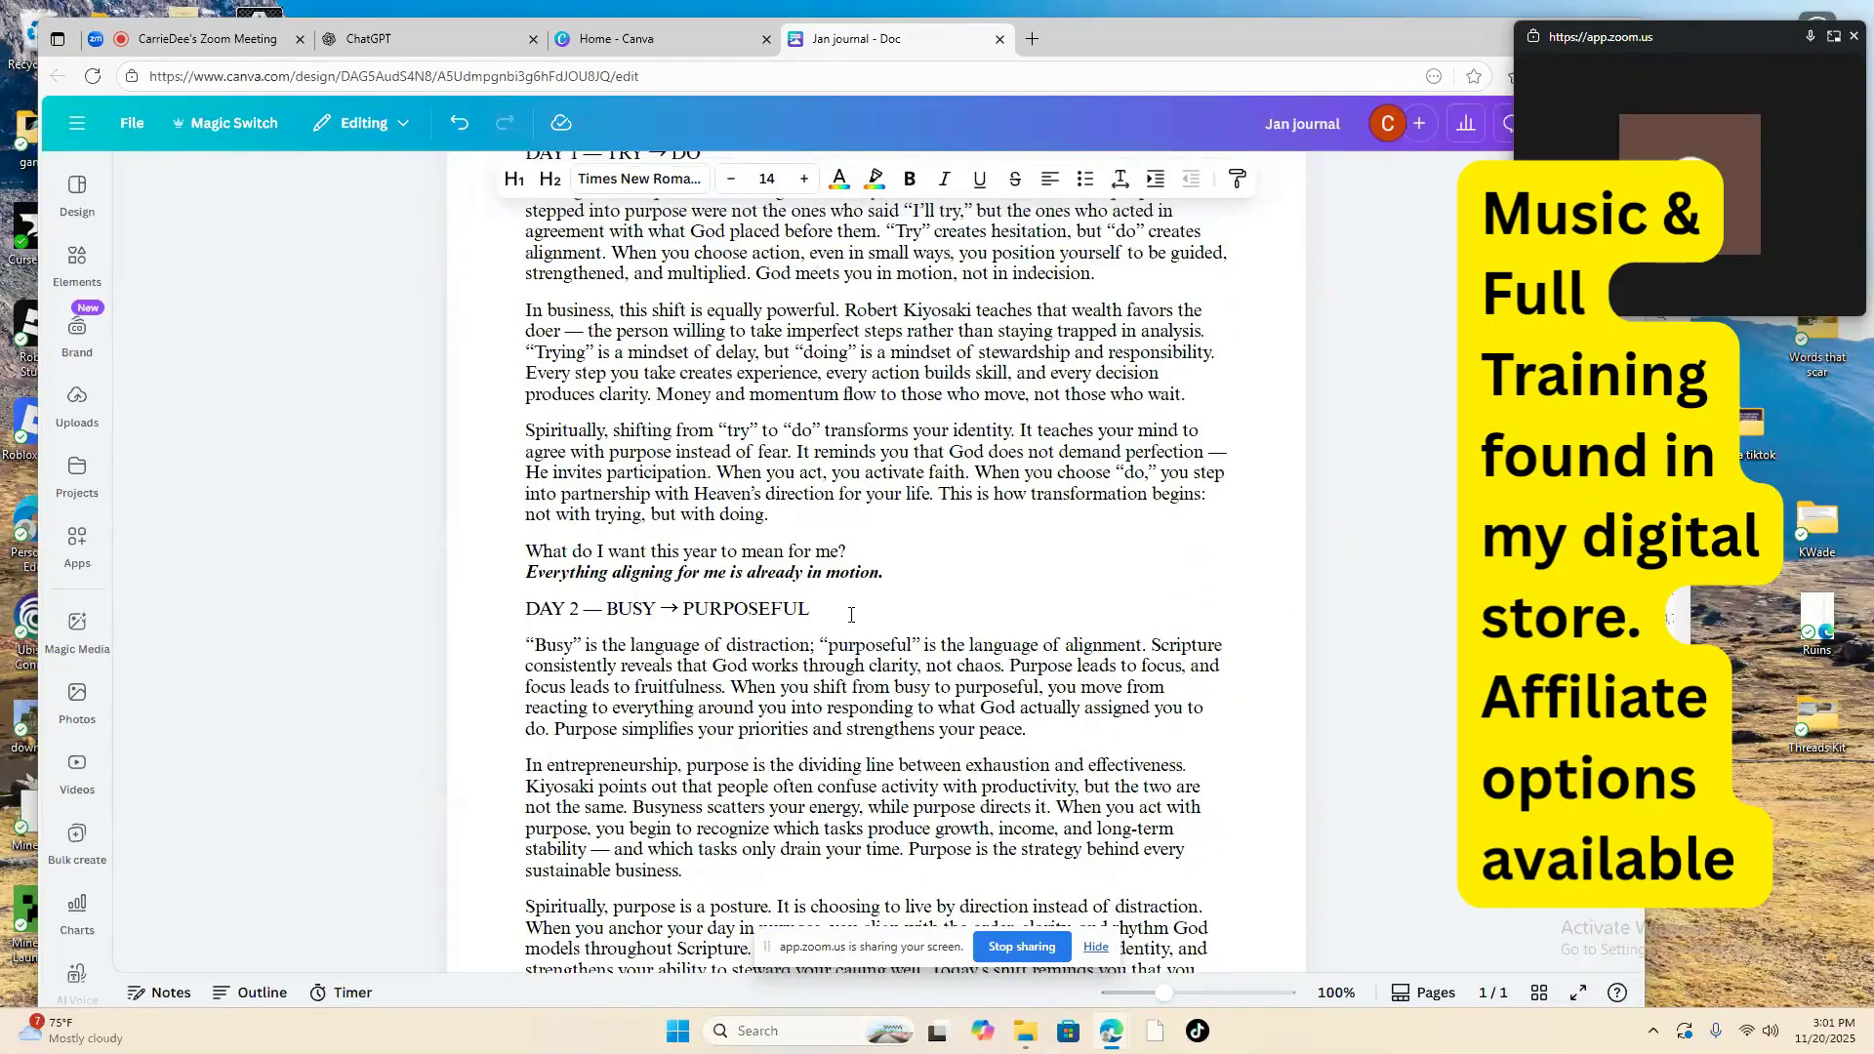
{"action": "left_click", "coordinate": [925, 571]}
{"action": "key", "text": "Return"}
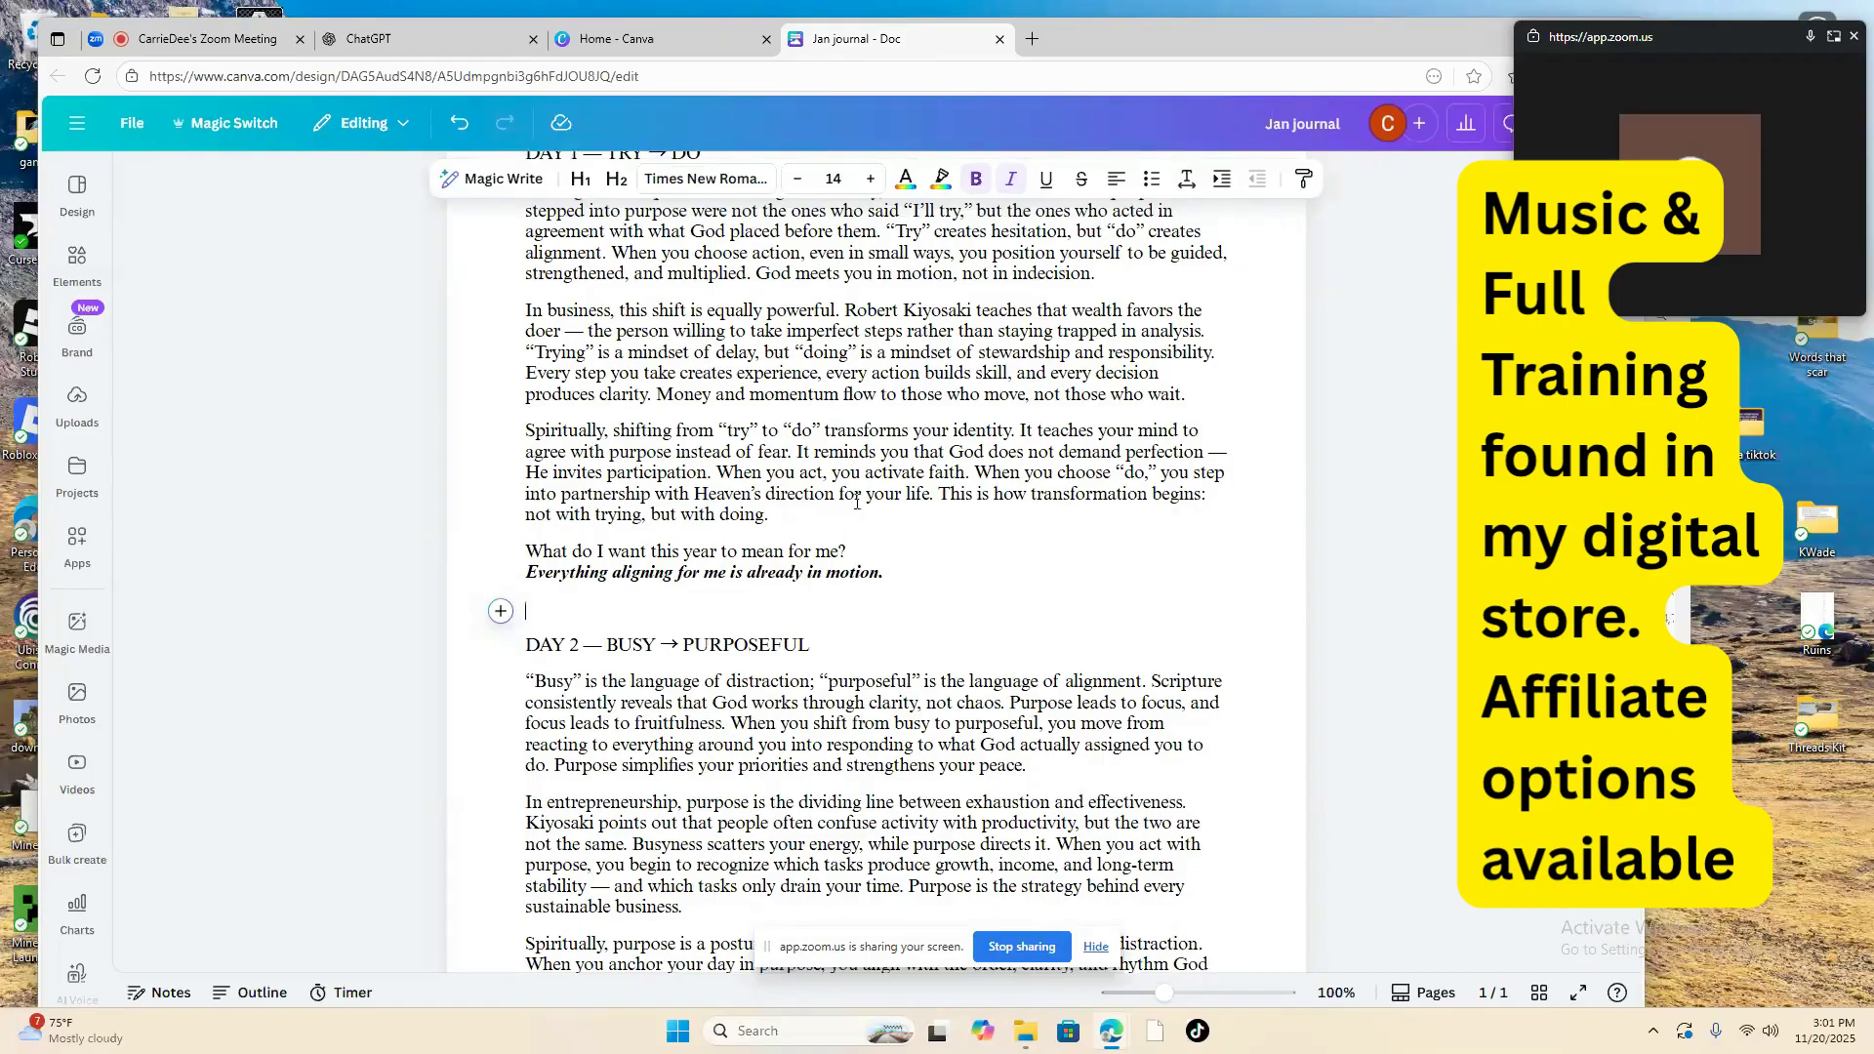
{"action": "key", "text": "ctrl+b"}
{"action": "key", "text": "ctrl+i"}
{"action": "left_click", "coordinate": [545, 583]}
{"action": "right_click", "coordinate": [542, 587]}
{"action": "left_click", "coordinate": [612, 736]}
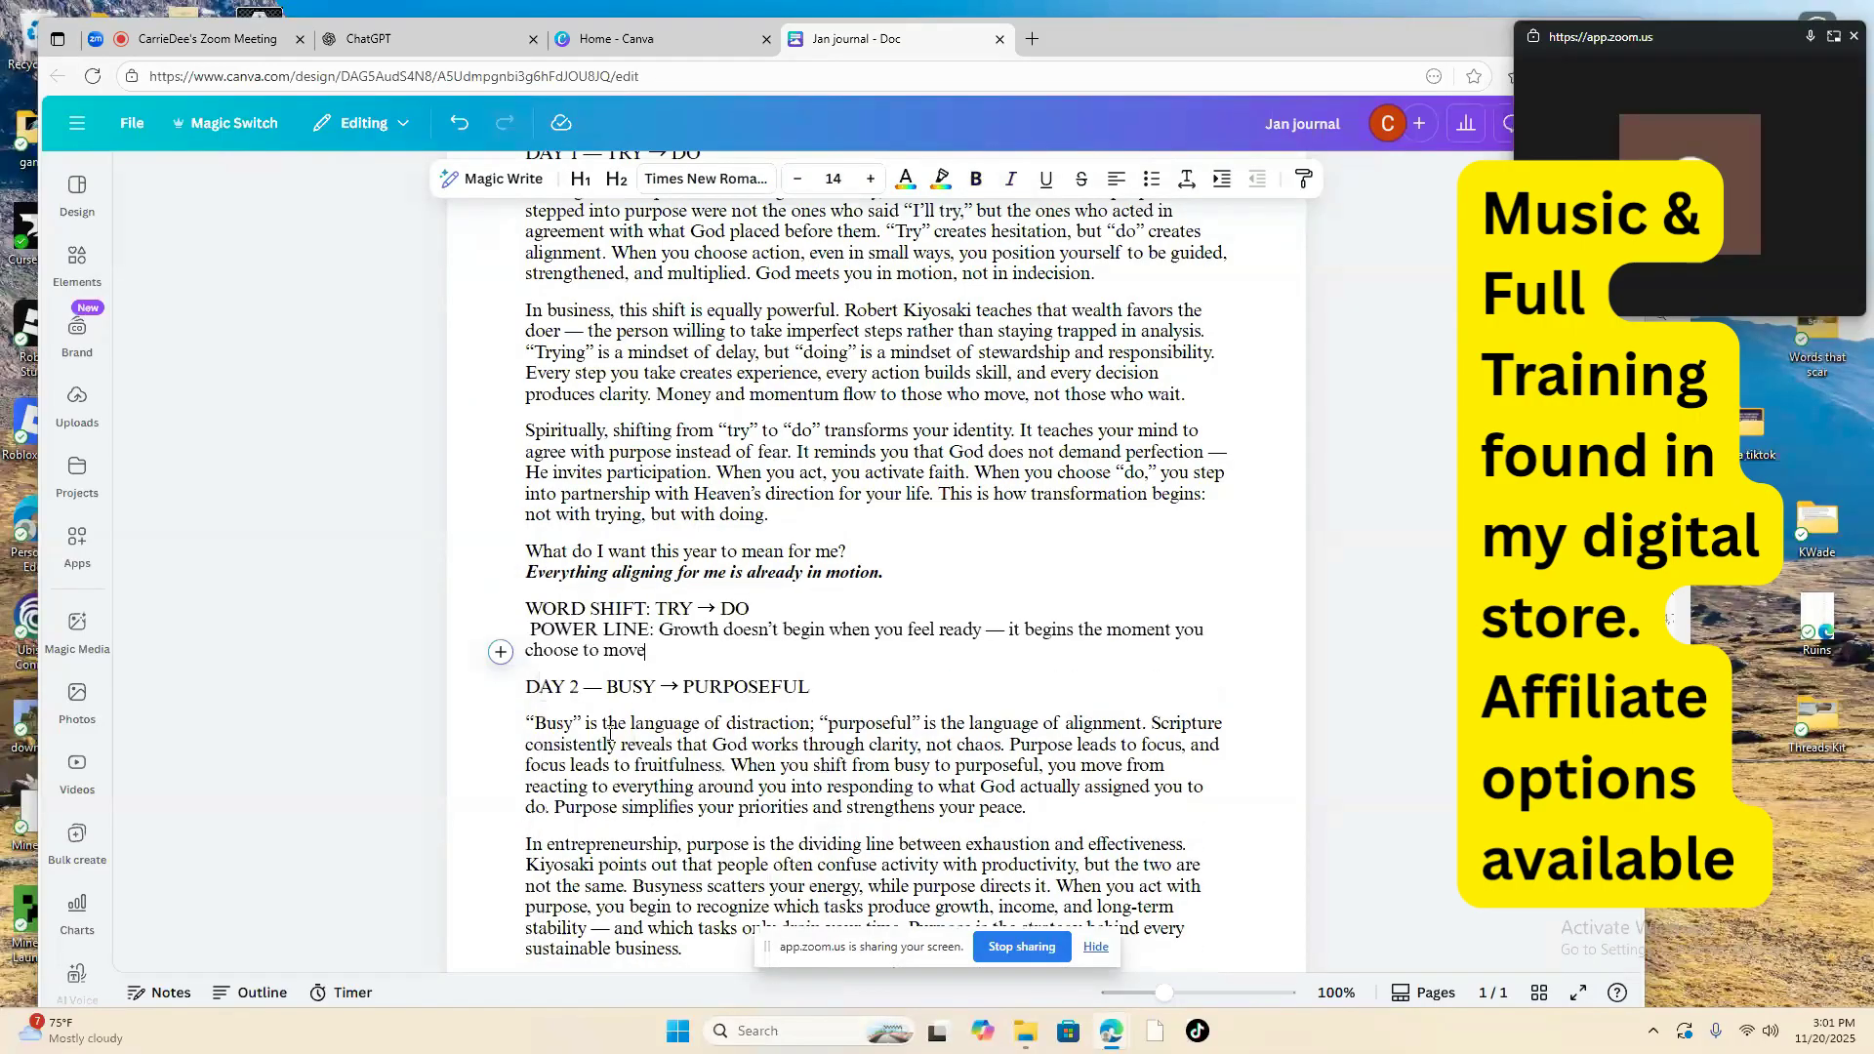
Step: Make "TRY → DO" bold in the pasted Day 1 word shift line
{"action": "left_click_drag", "start_coordinate": [654, 610], "coordinate": [546, 599]}
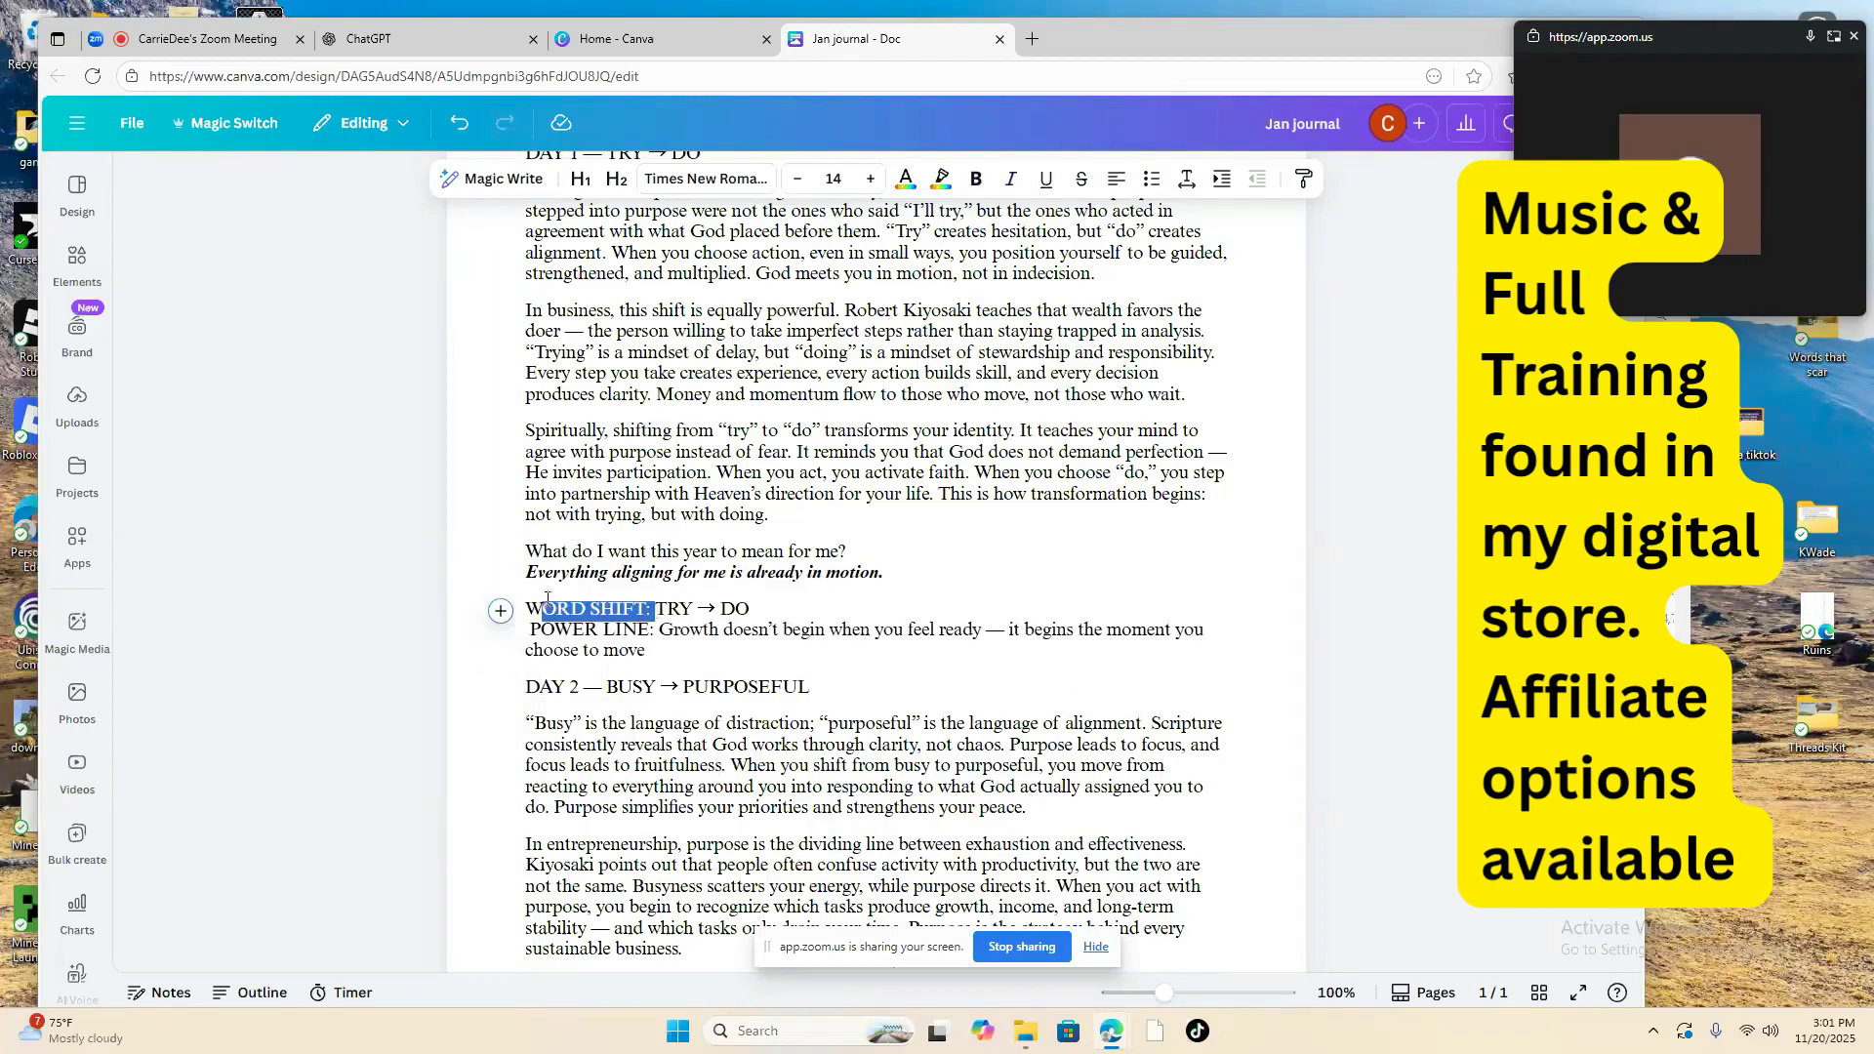
{"action": "left_click", "coordinate": [660, 611]}
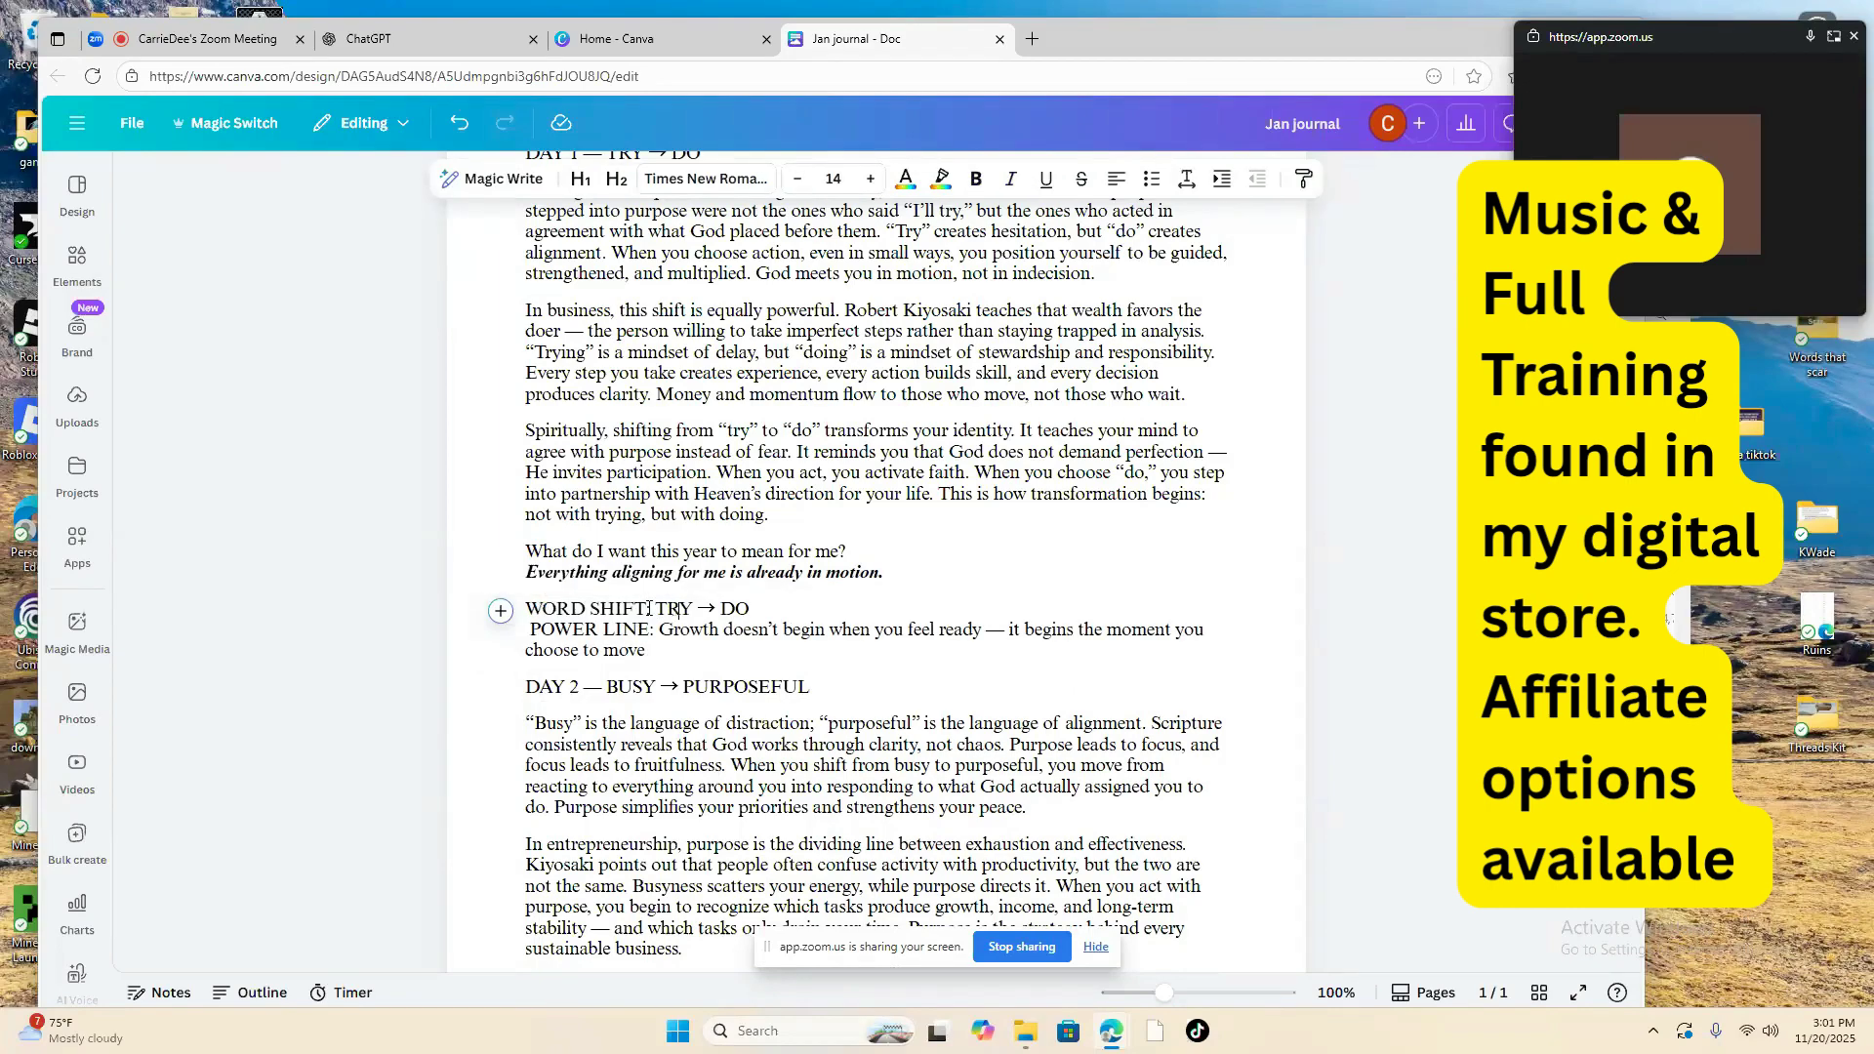
{"action": "left_click_drag", "start_coordinate": [655, 610], "coordinate": [750, 610]}
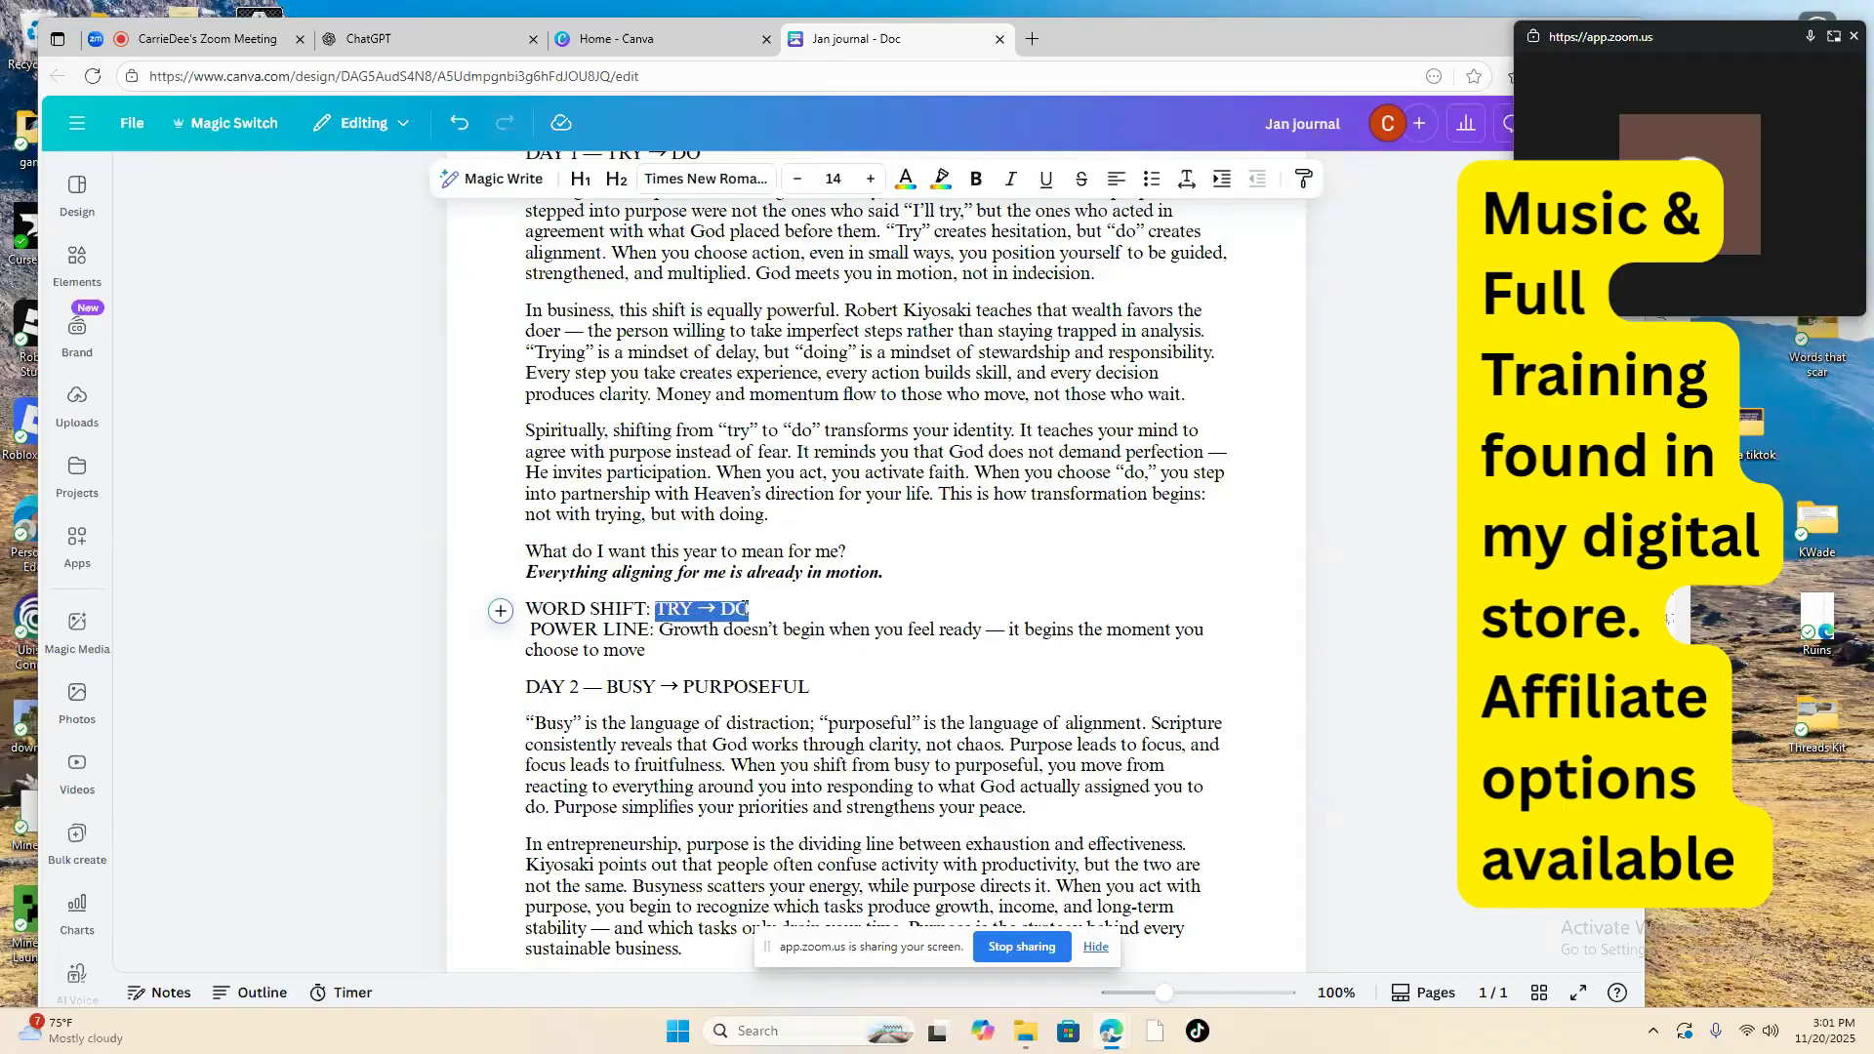
{"action": "left_click", "coordinate": [910, 179]}
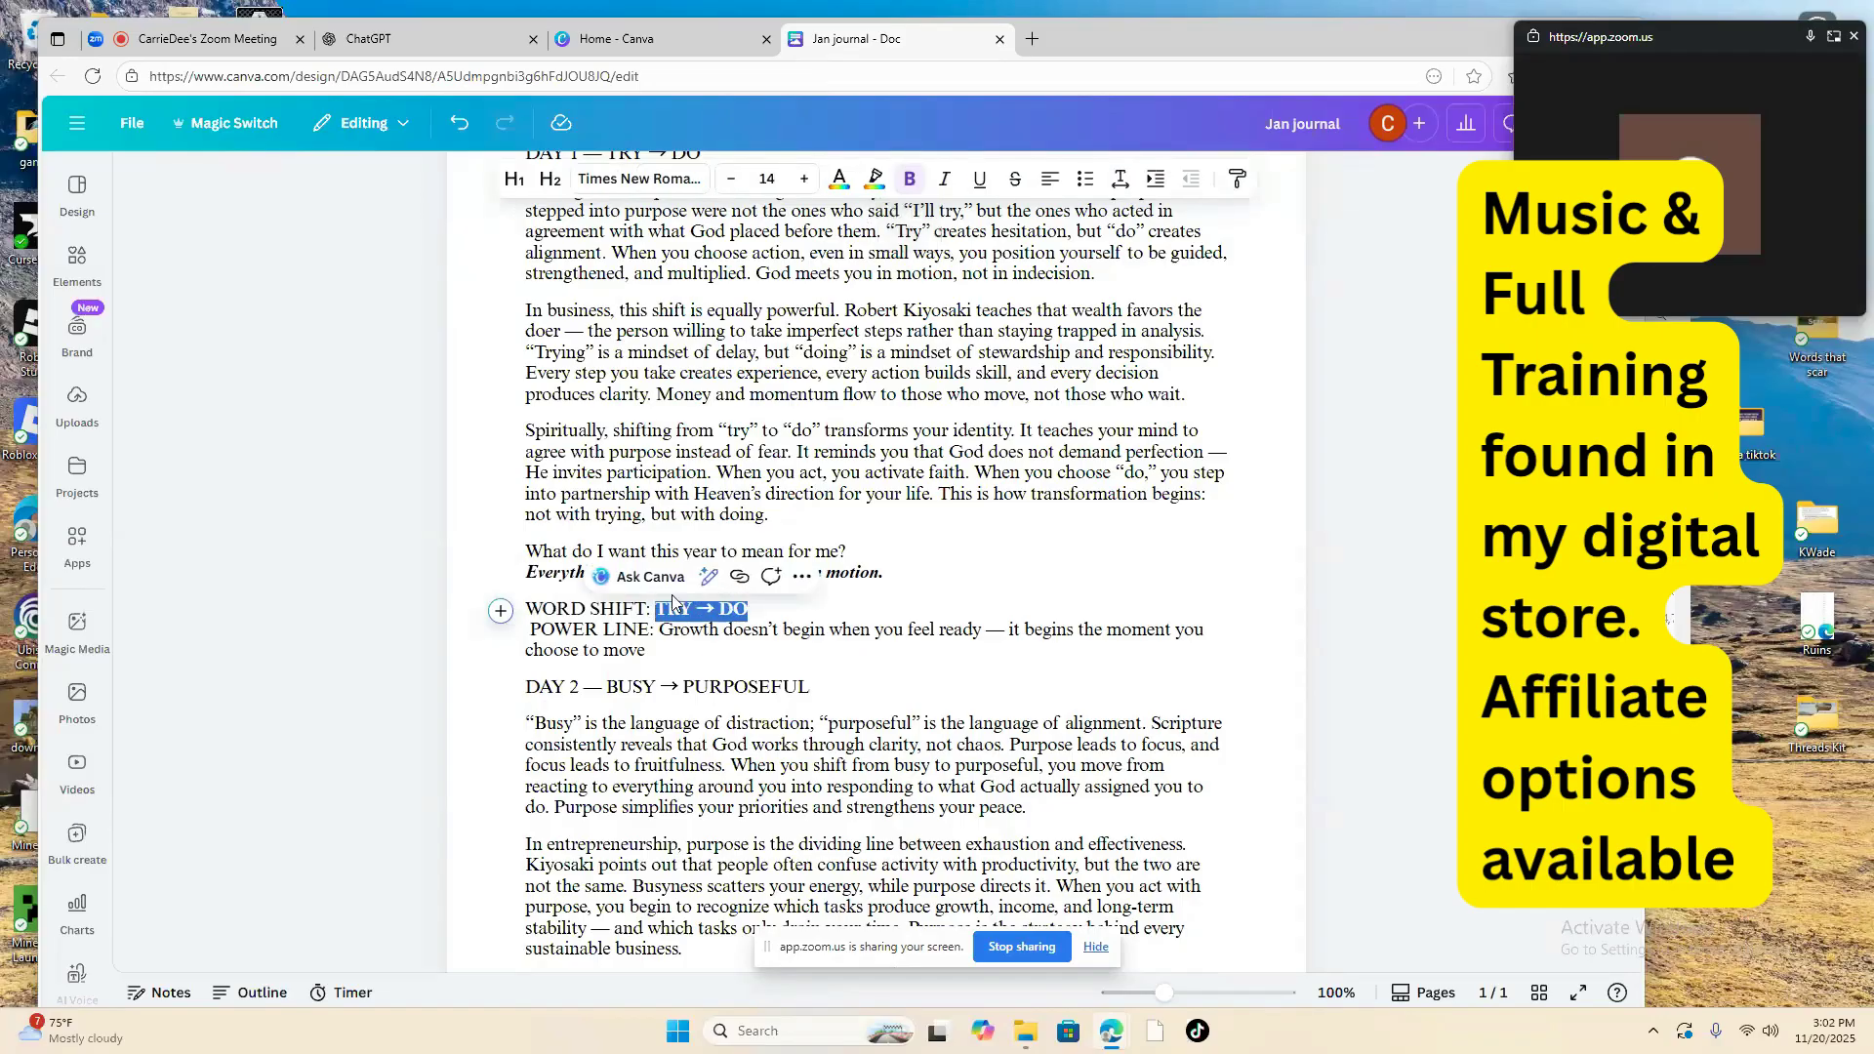
Step: Make the Day 1 power line sentence after its label bold and end it with a period
{"action": "left_click_drag", "start_coordinate": [662, 630], "coordinate": [680, 661]}
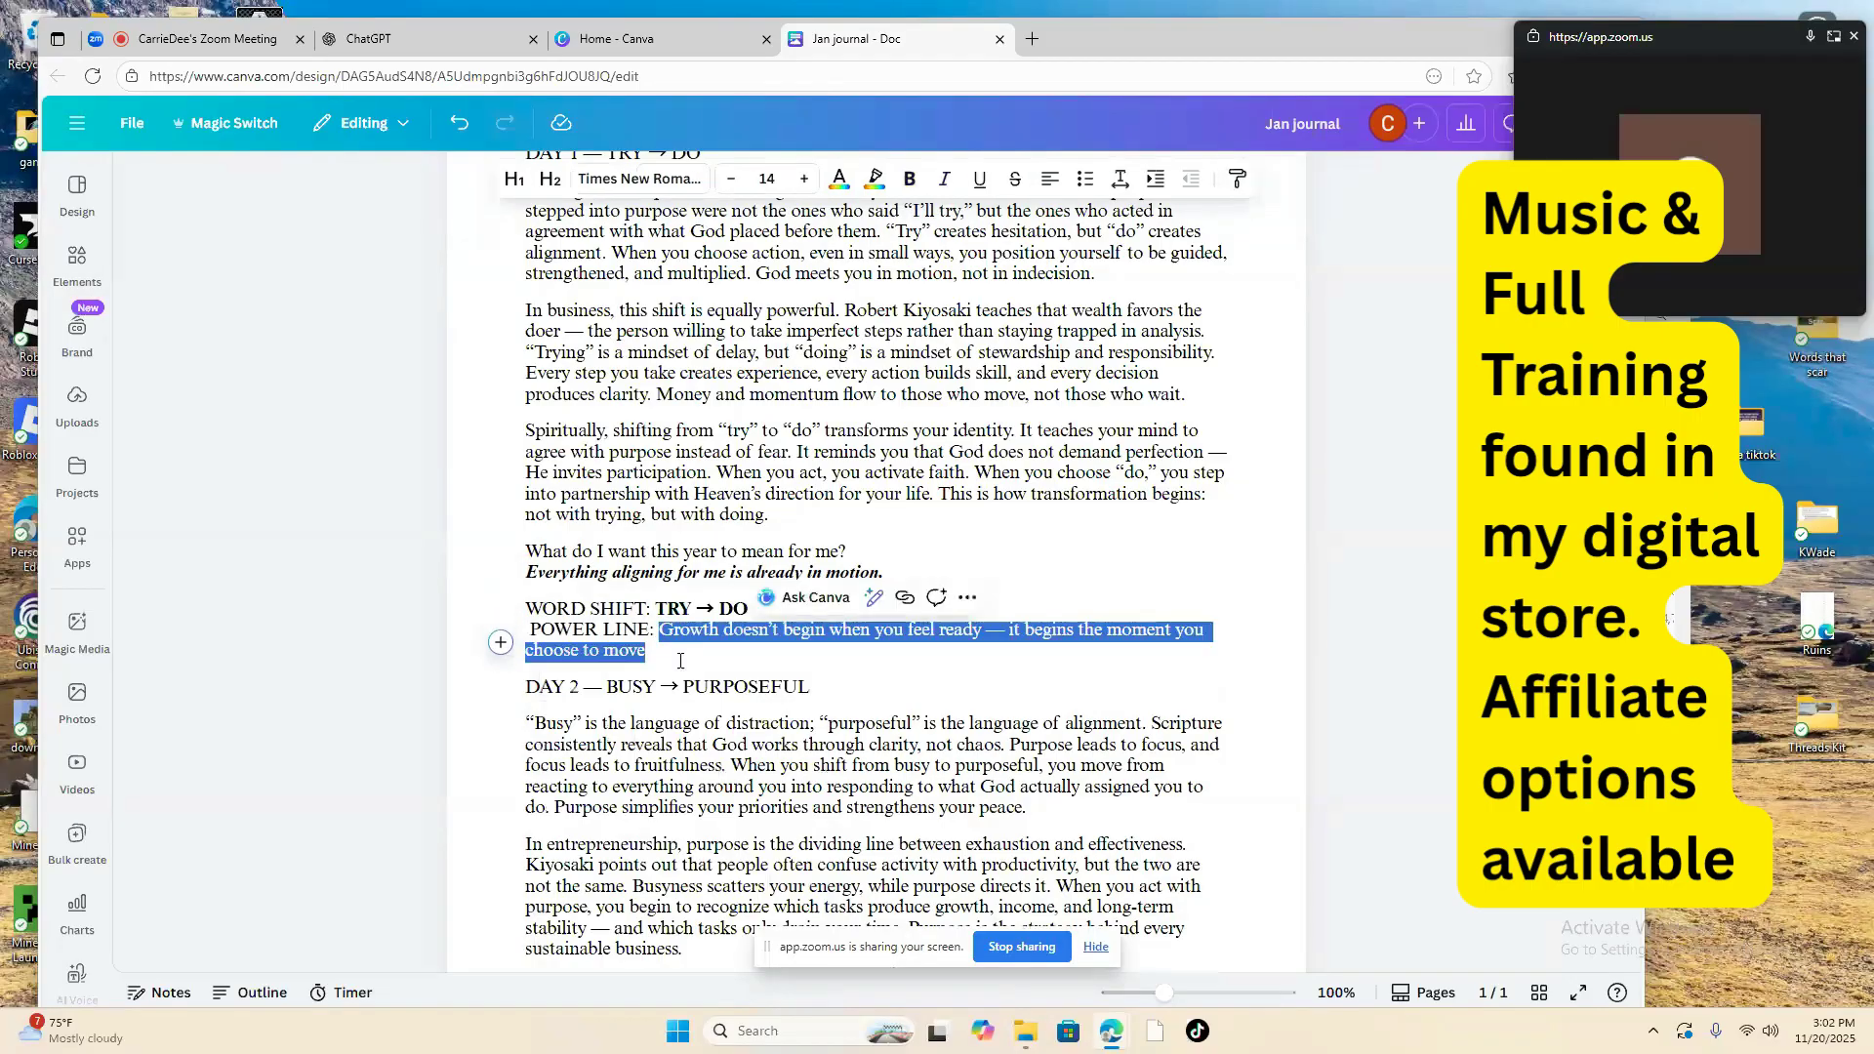
{"action": "left_click", "coordinate": [910, 178]}
{"action": "left_click", "coordinate": [641, 651]}
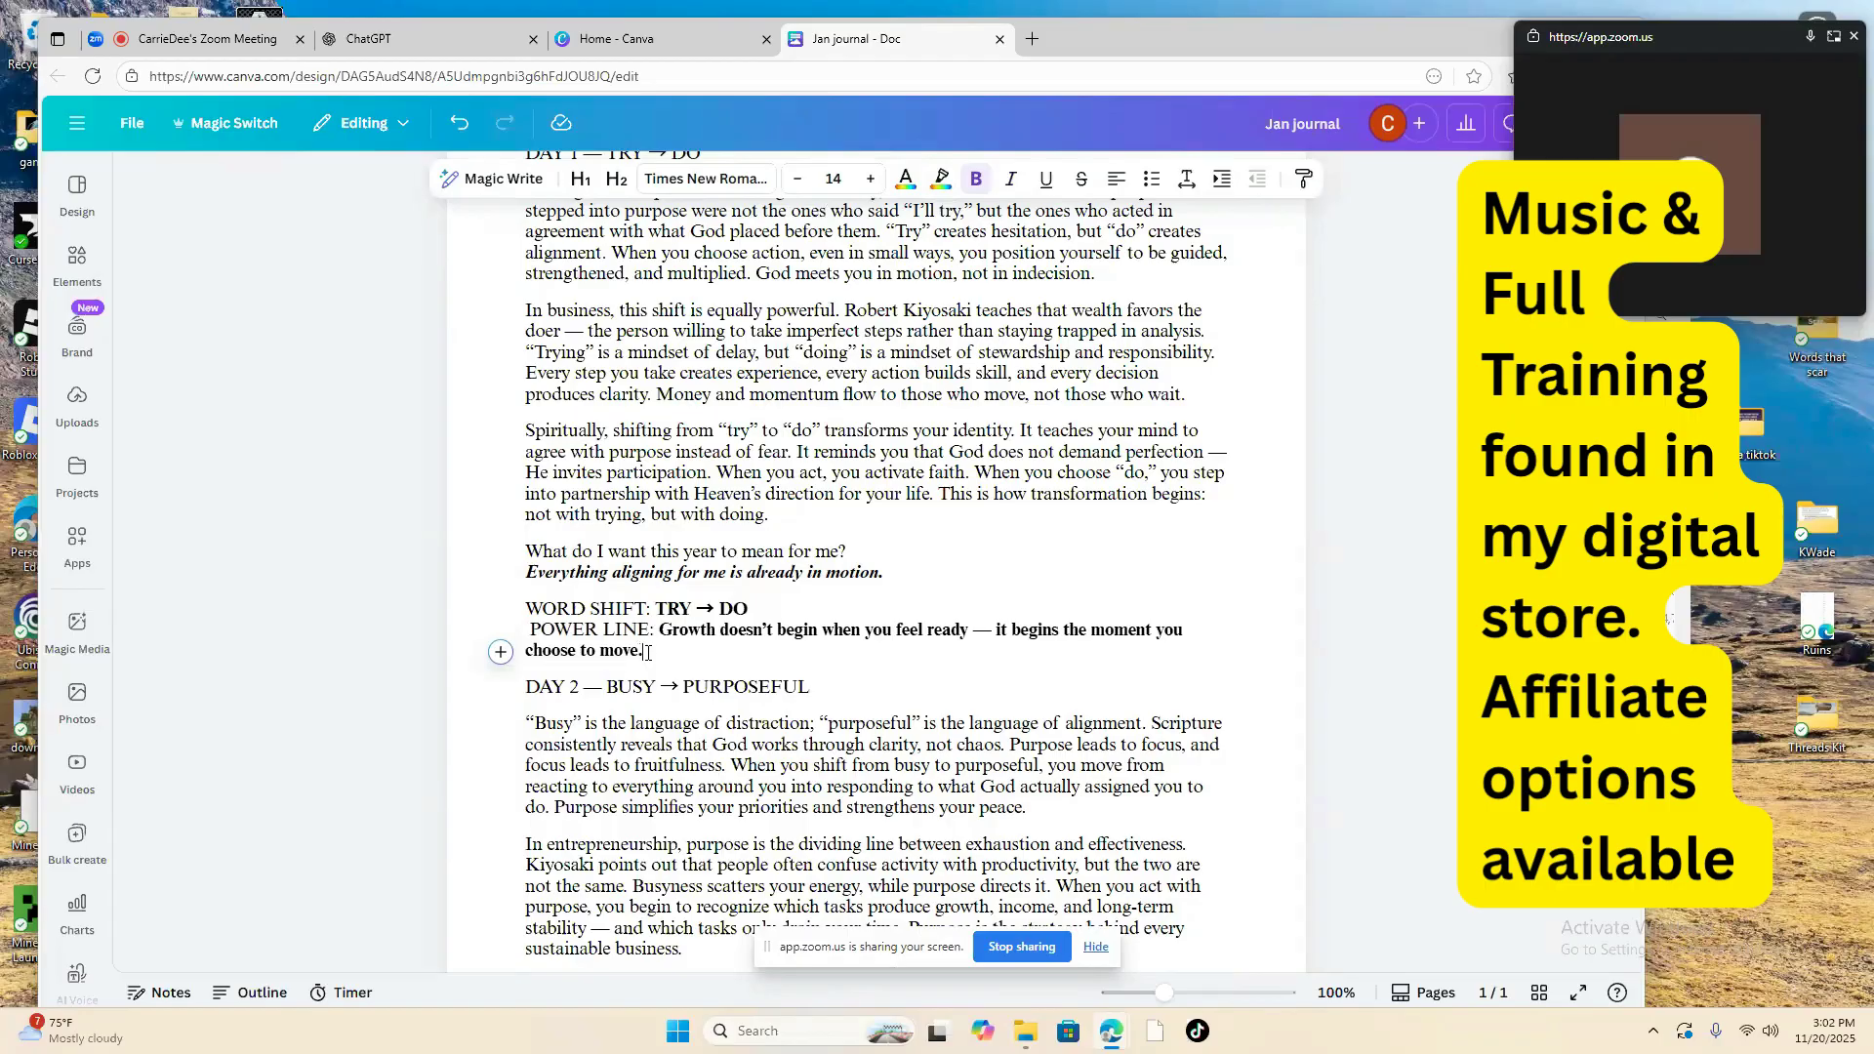
Step: Delete the "POWER LINE:" label in front of the Day 1 power line sentence
{"action": "key", "text": "Up"}
{"action": "key", "text": "BackSpace"}
{"action": "key", "text": "BackSpace"}
{"action": "key", "text": "BackSpace"}
{"action": "key", "text": "BackSpace"}
{"action": "key", "text": "BackSpace"}
{"action": "key", "text": "BackSpace"}
{"action": "key", "text": "BackSpace"}
{"action": "key", "text": "BackSpace"}
{"action": "key", "text": "BackSpace"}
{"action": "key", "text": "BackSpace"}
{"action": "key", "text": "BackSpace"}
{"action": "key", "text": "BackSpace"}
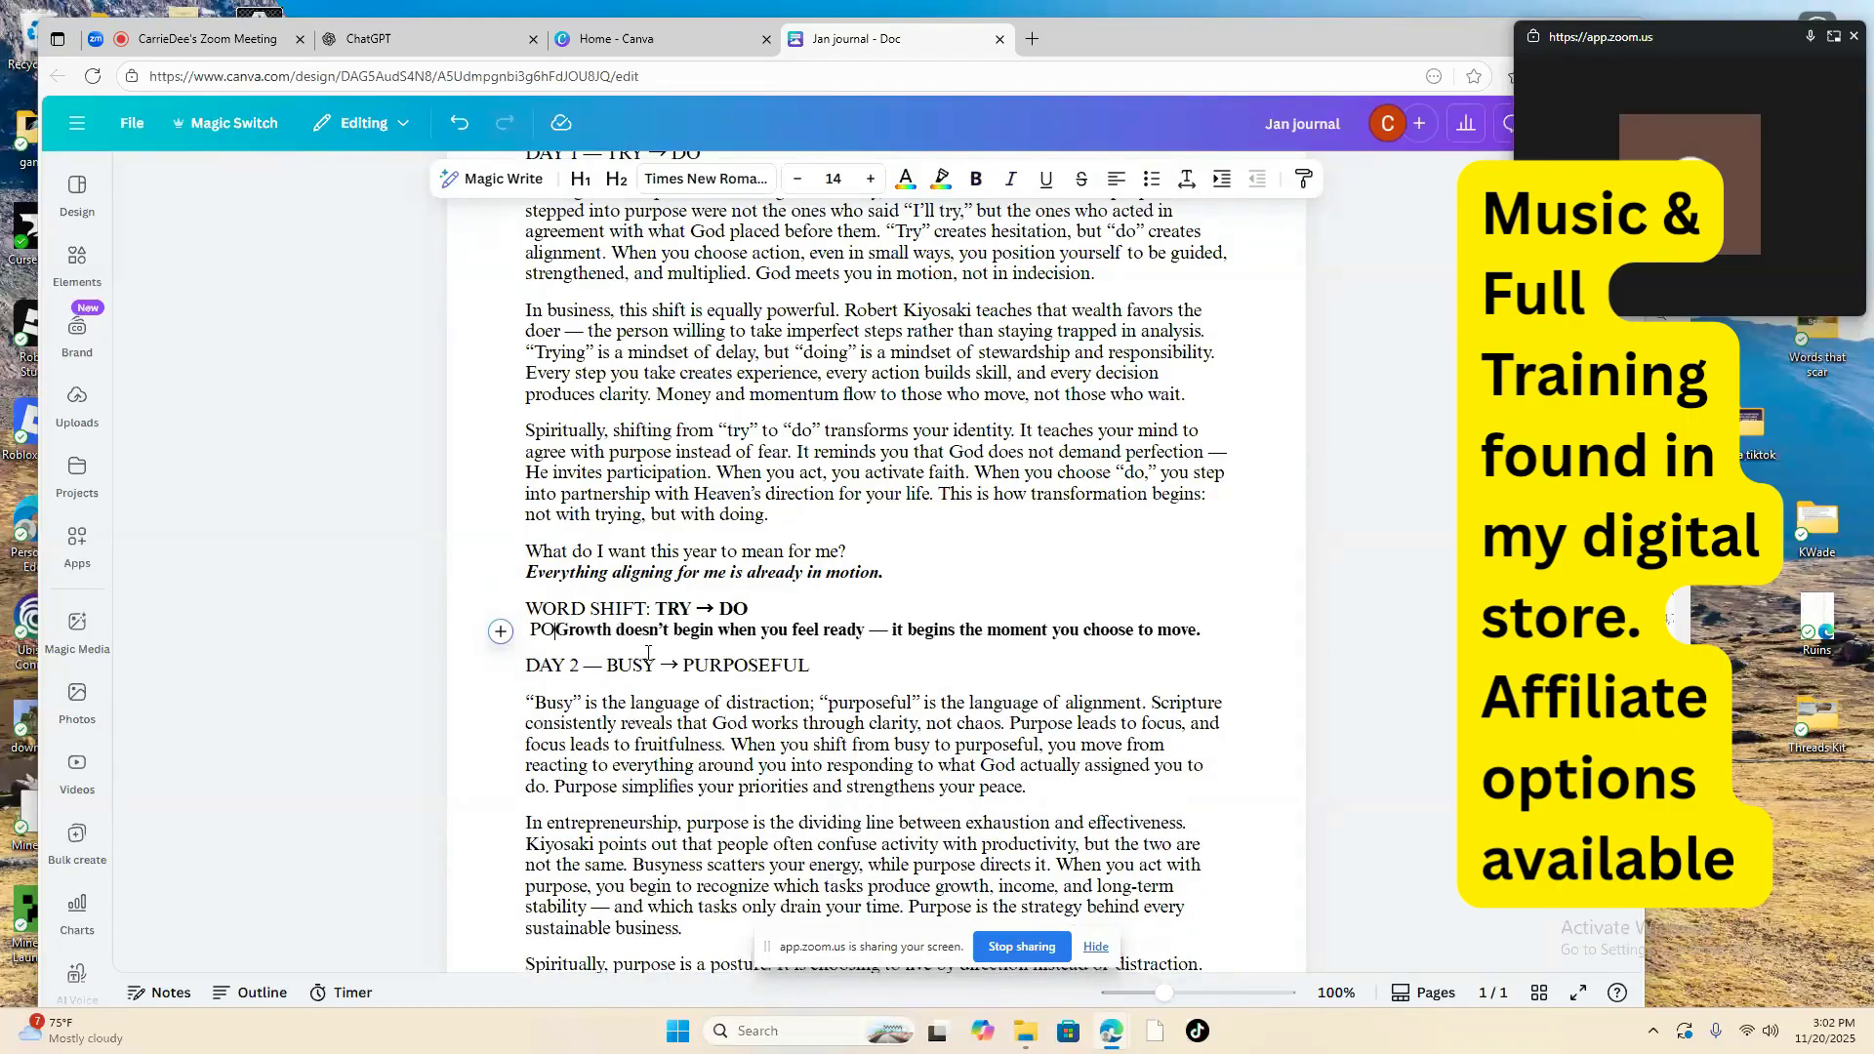
Step: Delete the "WORD SHIFT:" label before "TRY → DO" and the leading space before the Day 1 power line sentence
{"action": "key", "text": "Up"}
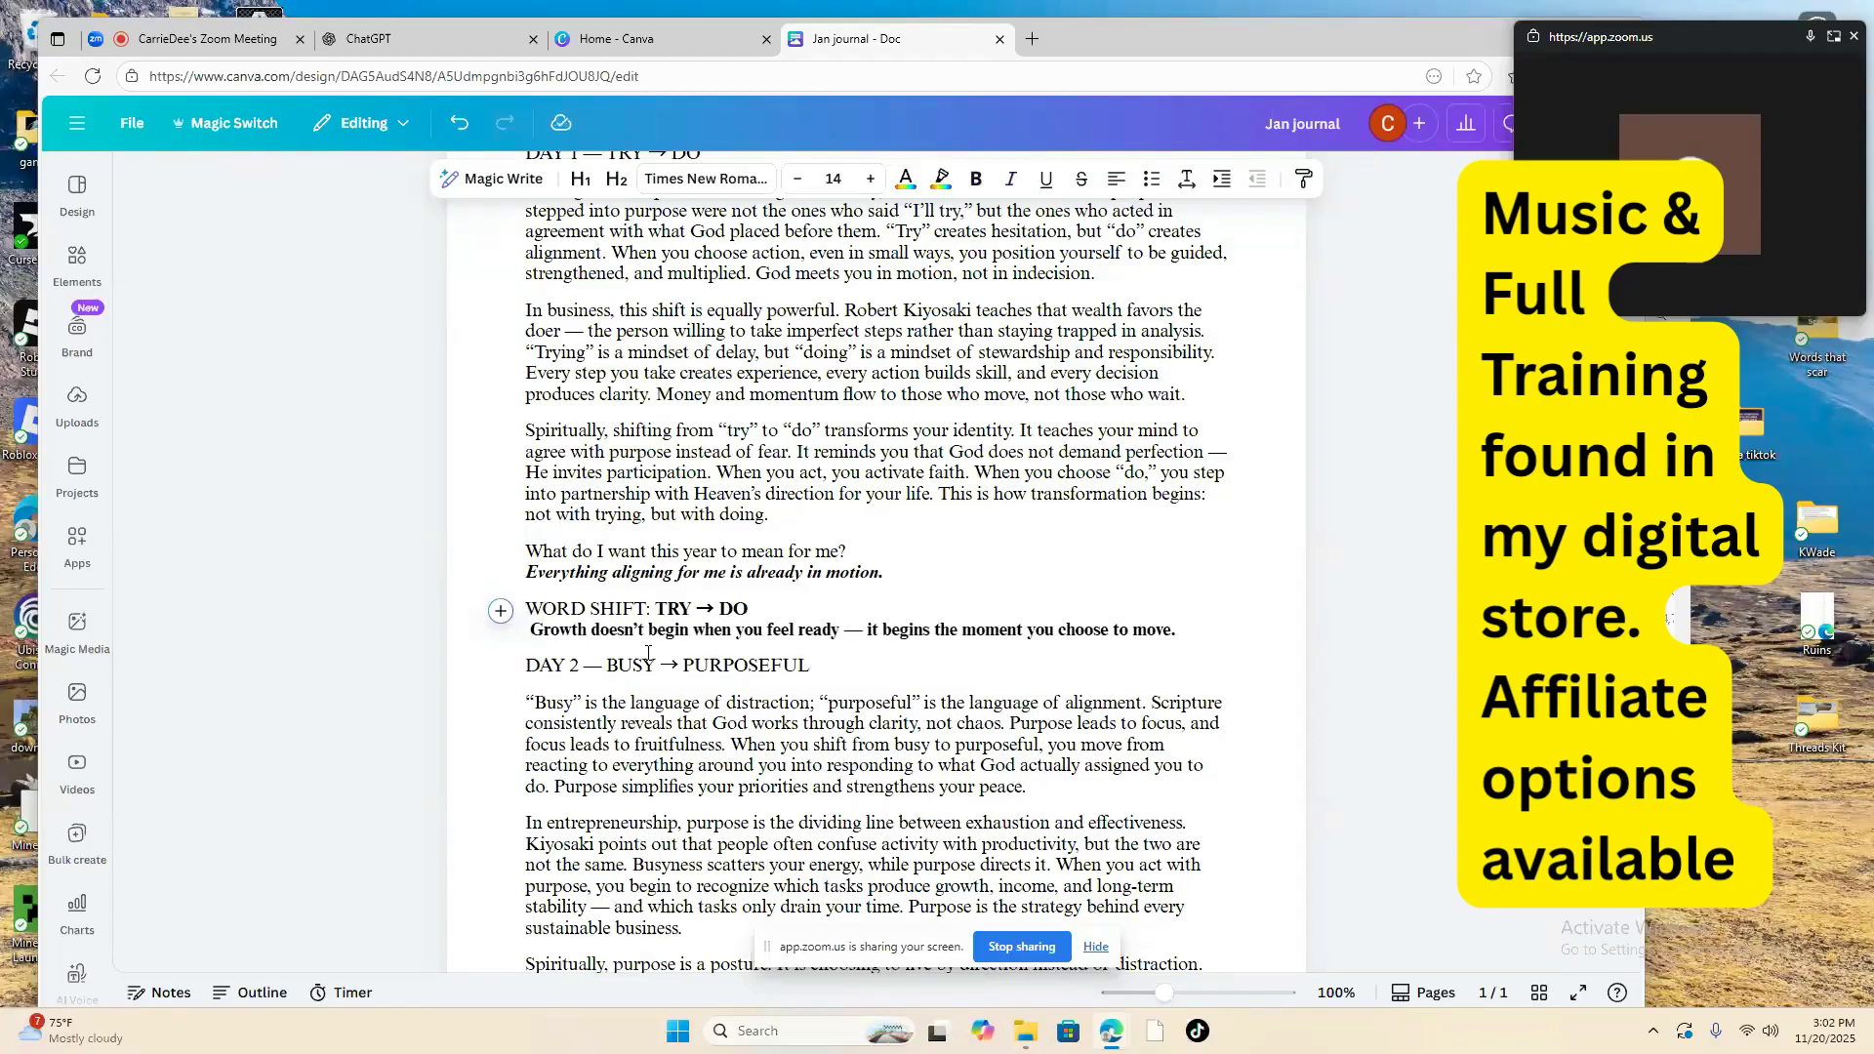
{"action": "key", "text": "Delete"}
{"action": "key", "text": "Delete"}
{"action": "key", "text": "Delete"}
{"action": "key", "text": "Delete"}
{"action": "key", "text": "Delete"}
{"action": "key", "text": "Delete"}
{"action": "key", "text": "Delete"}
{"action": "key", "text": "Delete"}
{"action": "key", "text": "Delete"}
{"action": "key", "text": "Delete"}
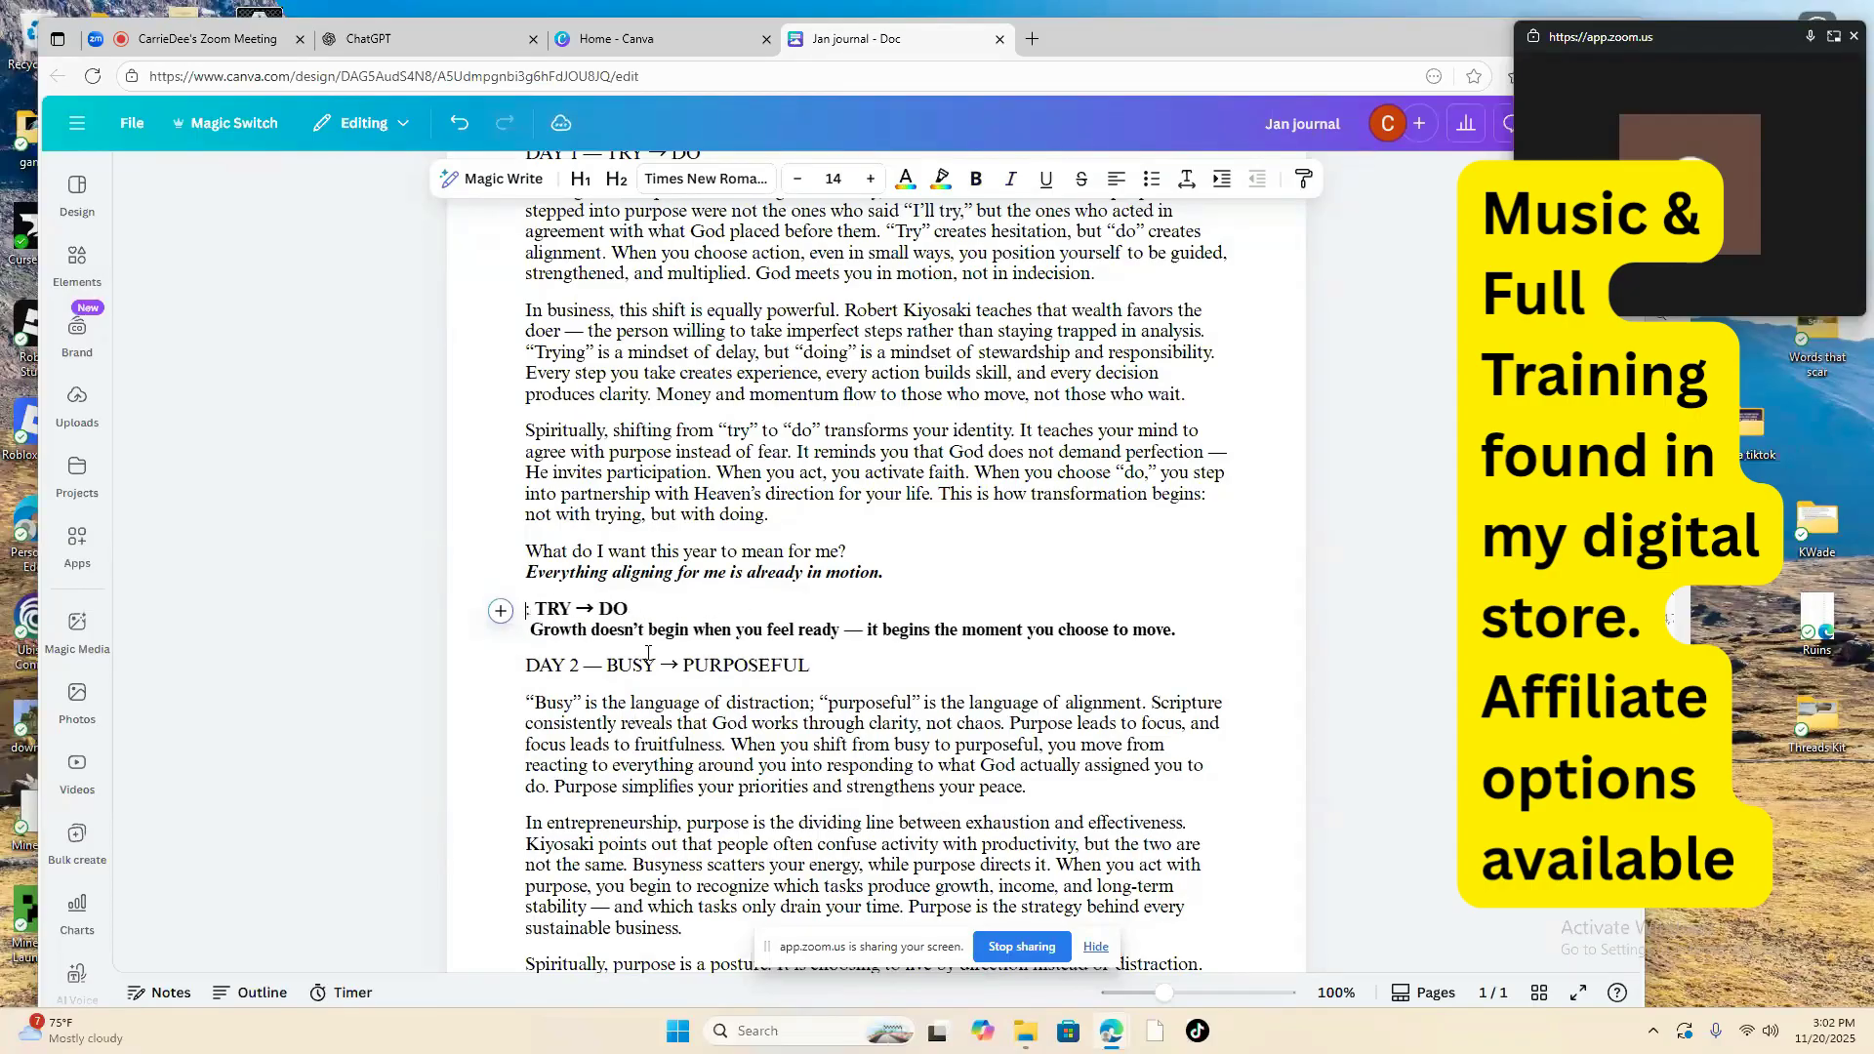
{"action": "key", "text": "Delete"}
{"action": "key", "text": "Delete"}
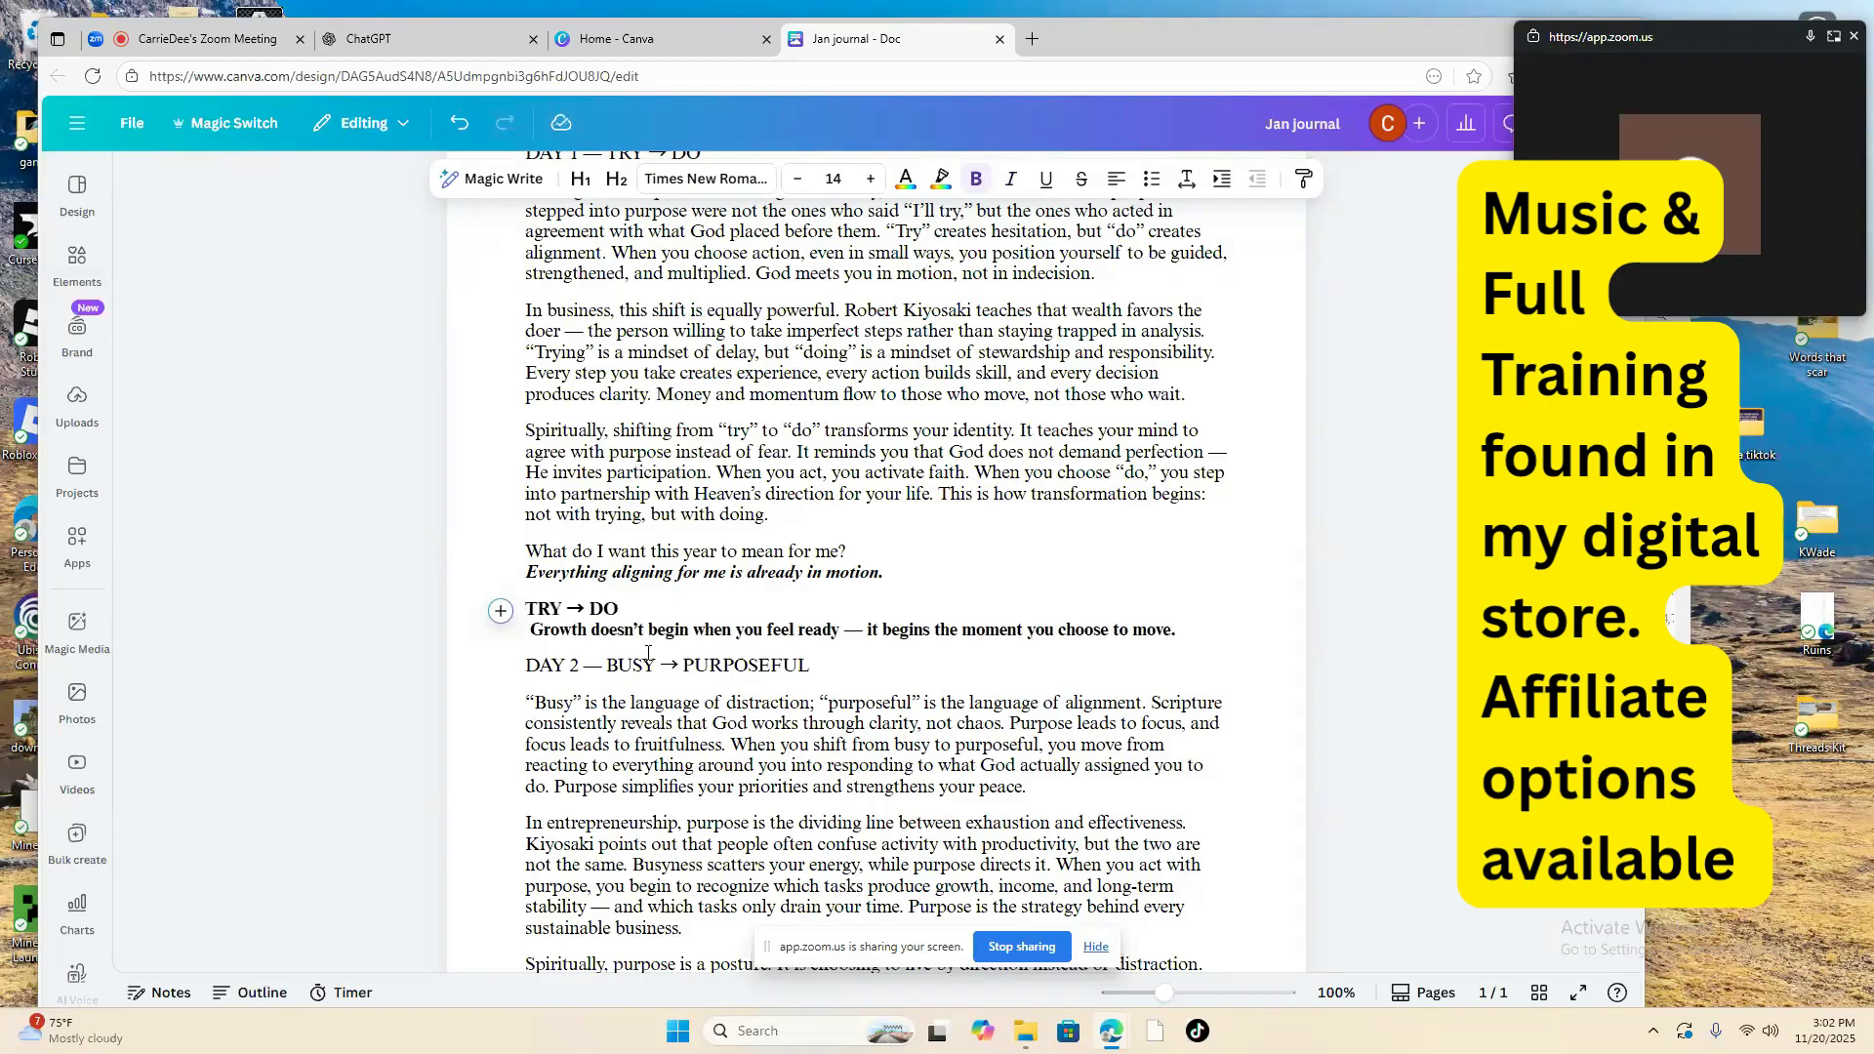
{"action": "key", "text": "Down"}
{"action": "key", "text": "Delete"}
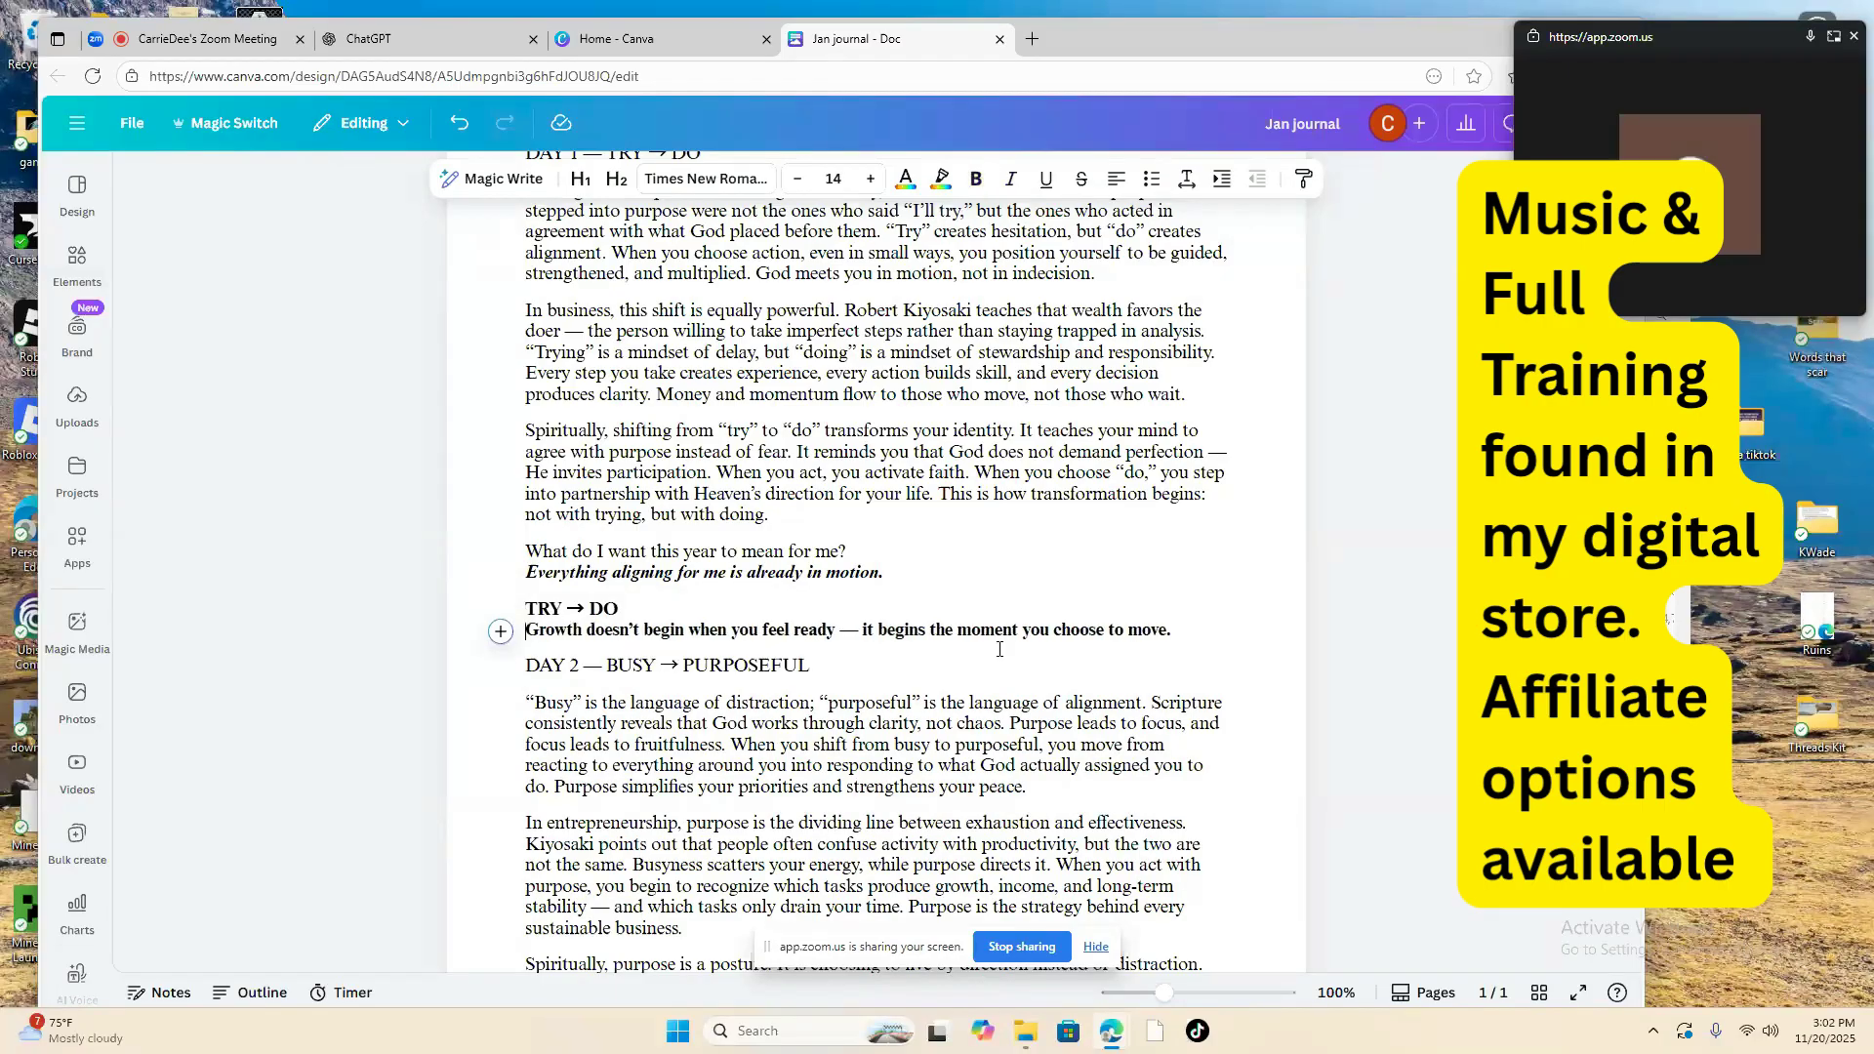
Step: Make the heading "DAY 1 — TRY → DO" bold
{"action": "left_click_drag", "start_coordinate": [1186, 627], "coordinate": [509, 441]}
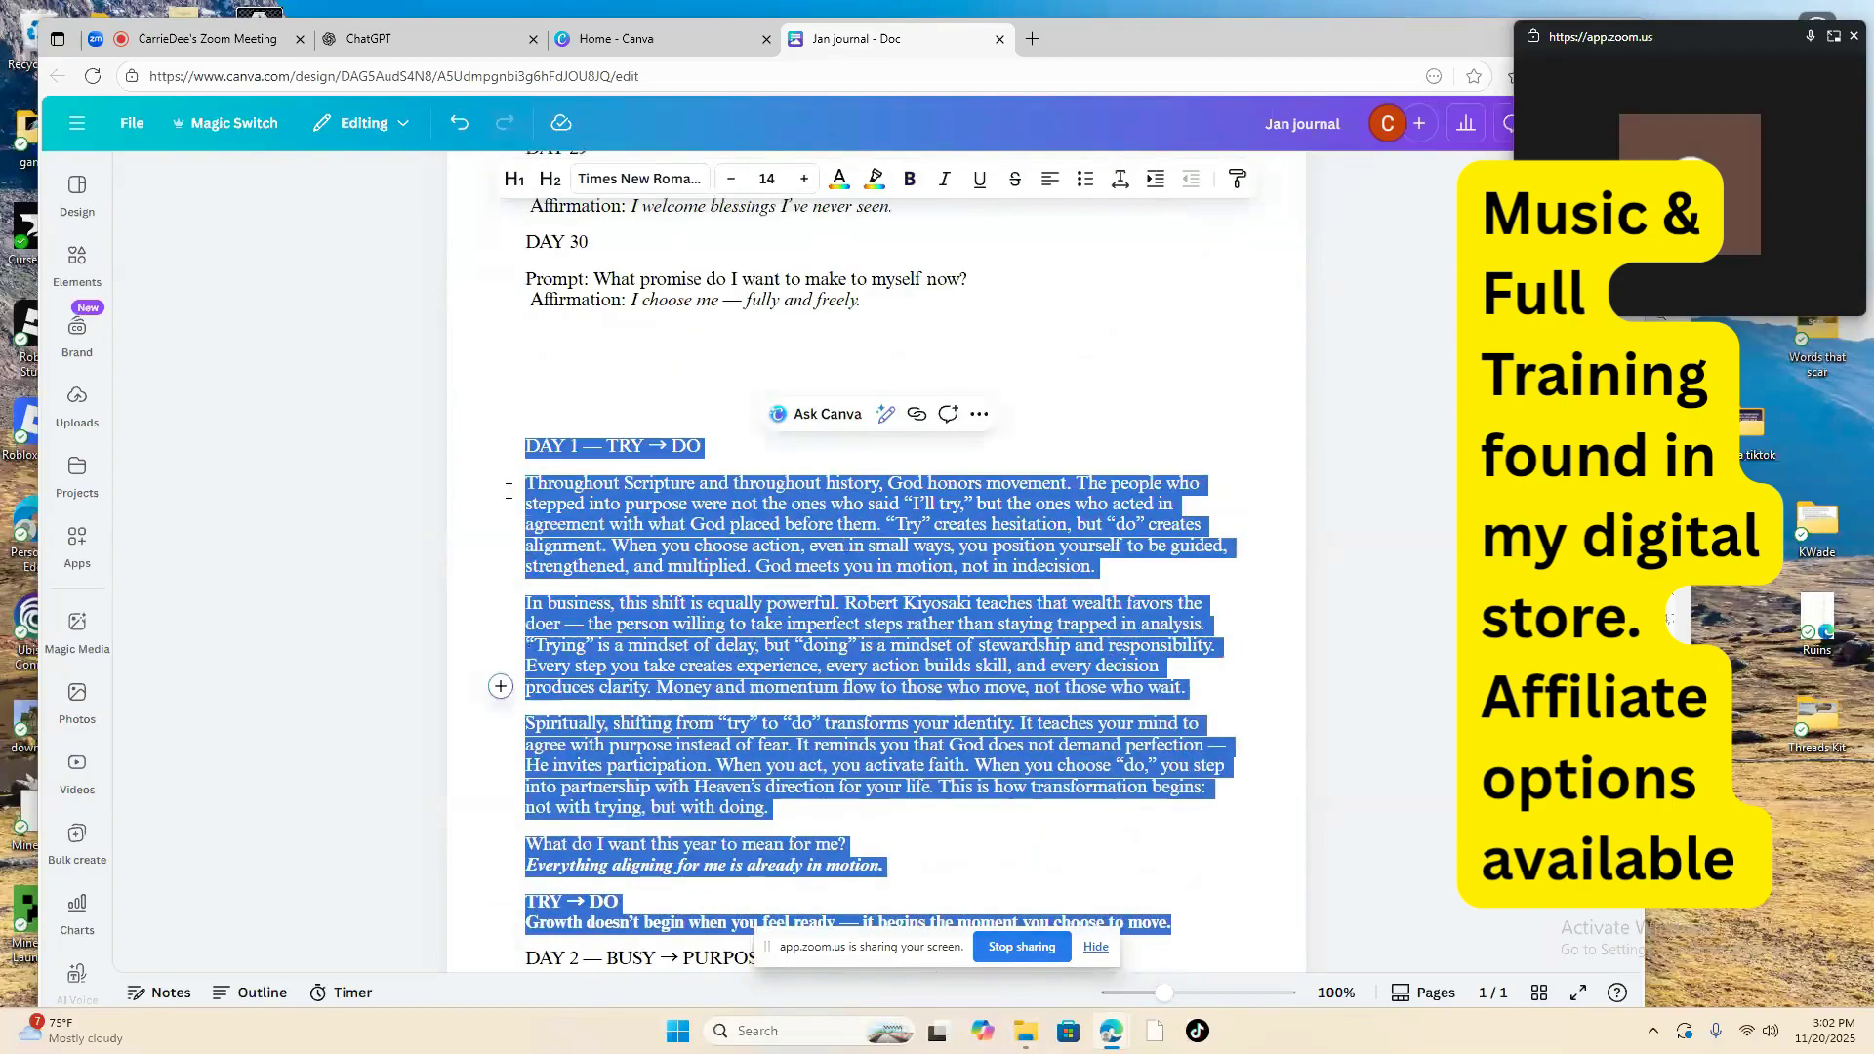
{"action": "left_click", "coordinate": [507, 491]}
{"action": "scroll", "coordinate": [798, 310], "scroll_direction": "down", "scroll_amount": 1}
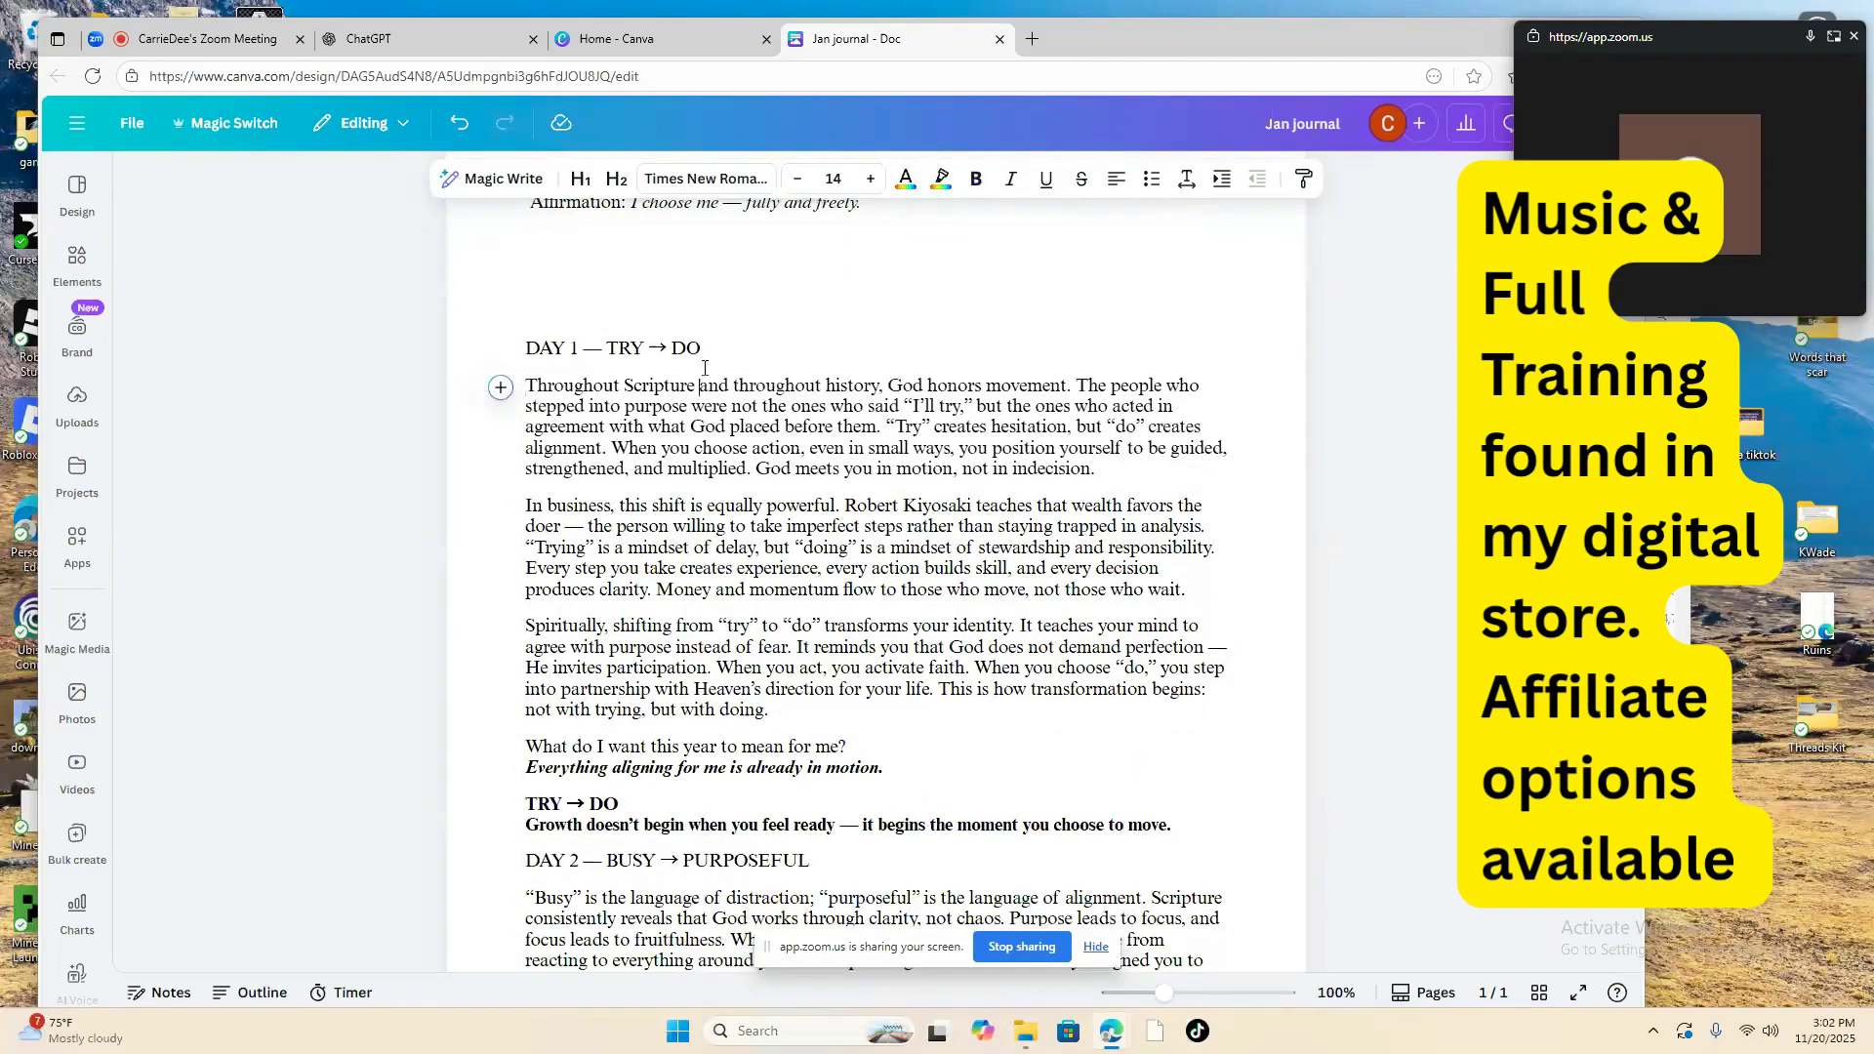
{"action": "left_click_drag", "start_coordinate": [702, 374], "coordinate": [525, 348]}
{"action": "left_click", "coordinate": [711, 371]}
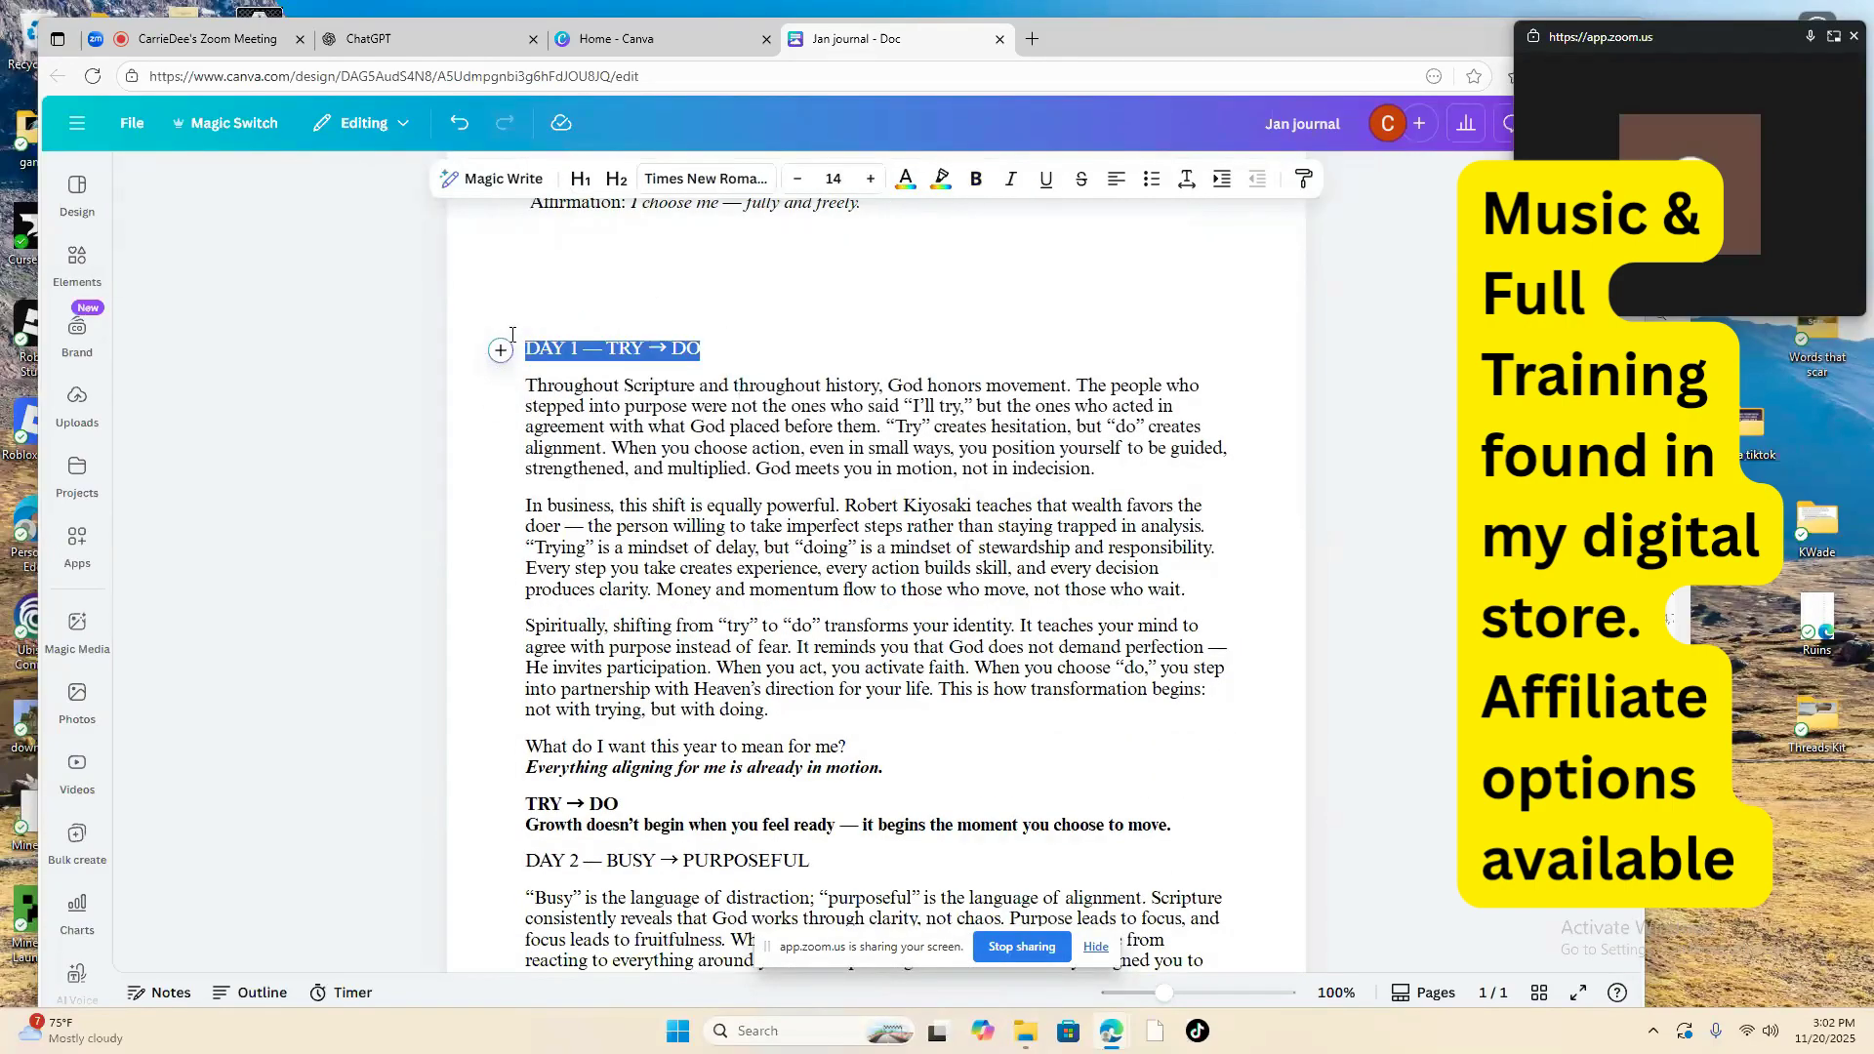
{"action": "left_click", "coordinate": [910, 179]}
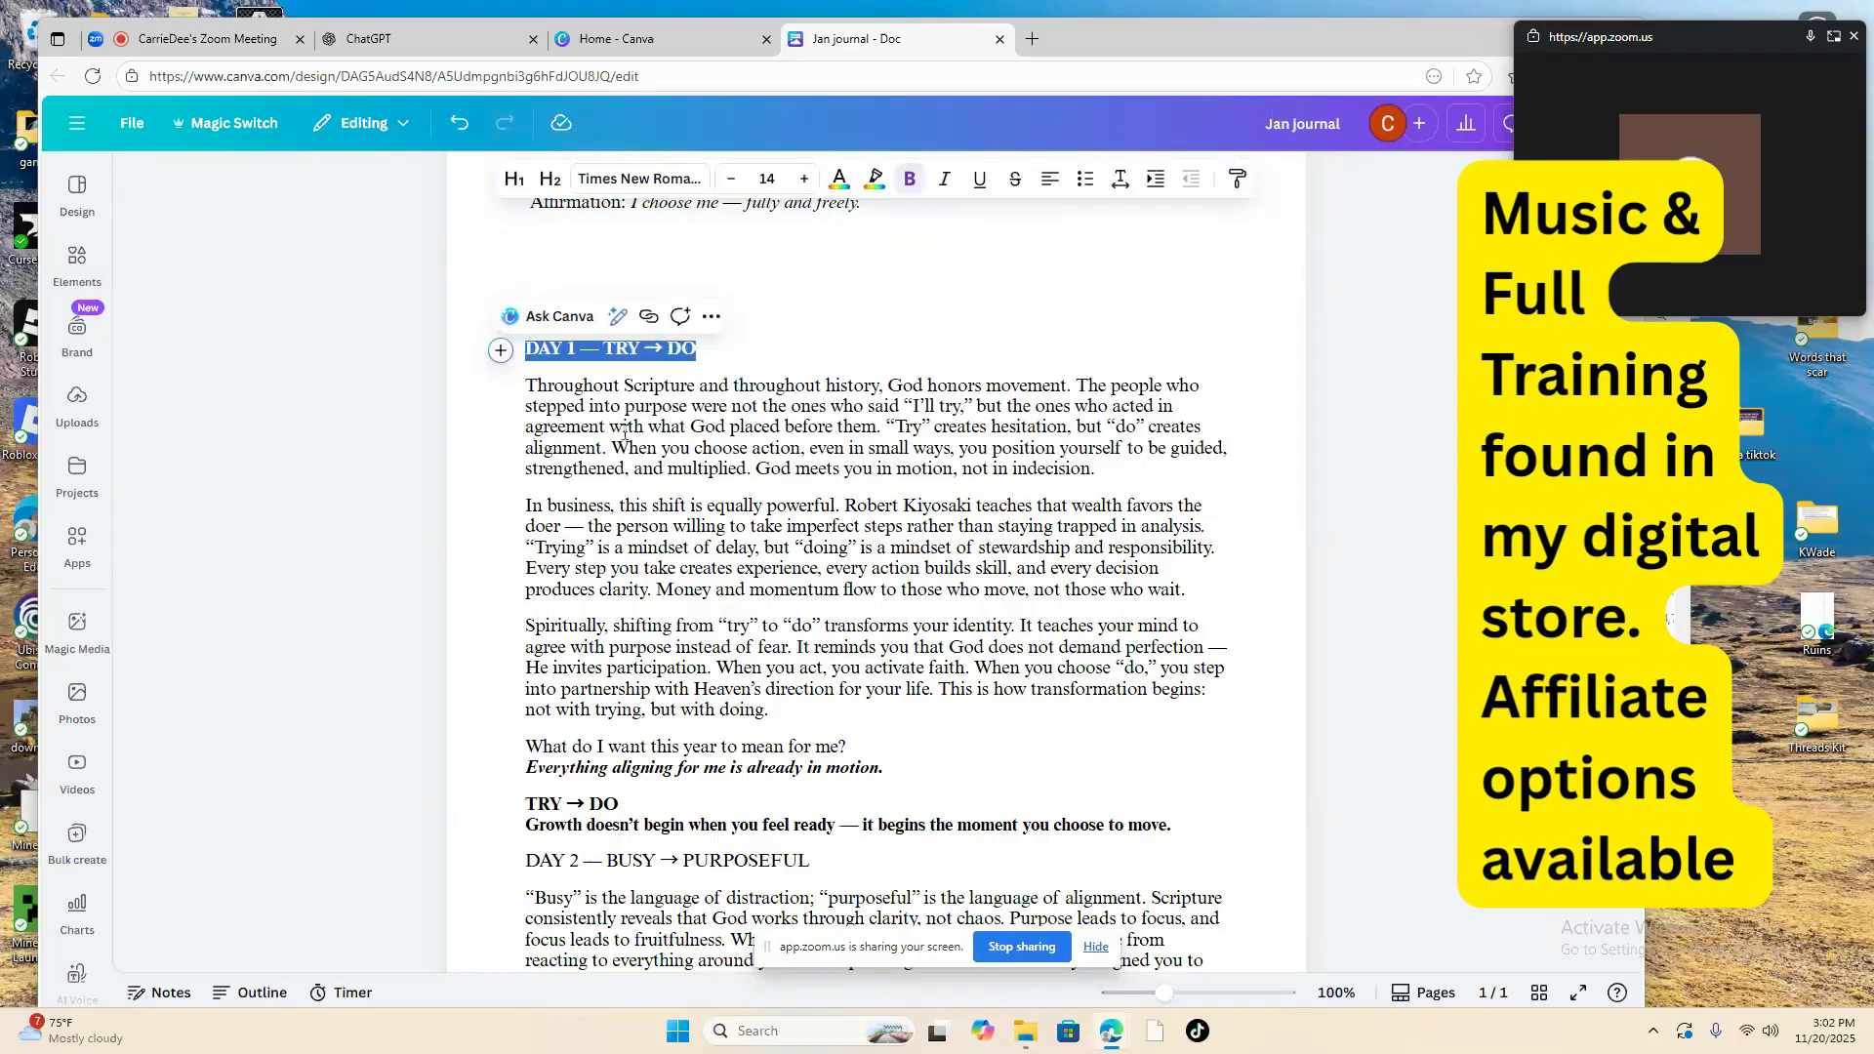
Step: Make the heading "DAY 2 — BUSY → PURPOSEFUL" bold
{"action": "scroll", "coordinate": [626, 430], "scroll_direction": "down", "scroll_amount": 1}
{"action": "left_click_drag", "start_coordinate": [826, 772], "coordinate": [527, 727]}
{"action": "scroll", "coordinate": [530, 618], "scroll_direction": "down", "scroll_amount": 6}
Step: Delete the "Affirmation:" label and its surrounding spaces from the line below the Day 2 prompt
{"action": "left_click", "coordinate": [530, 621]}
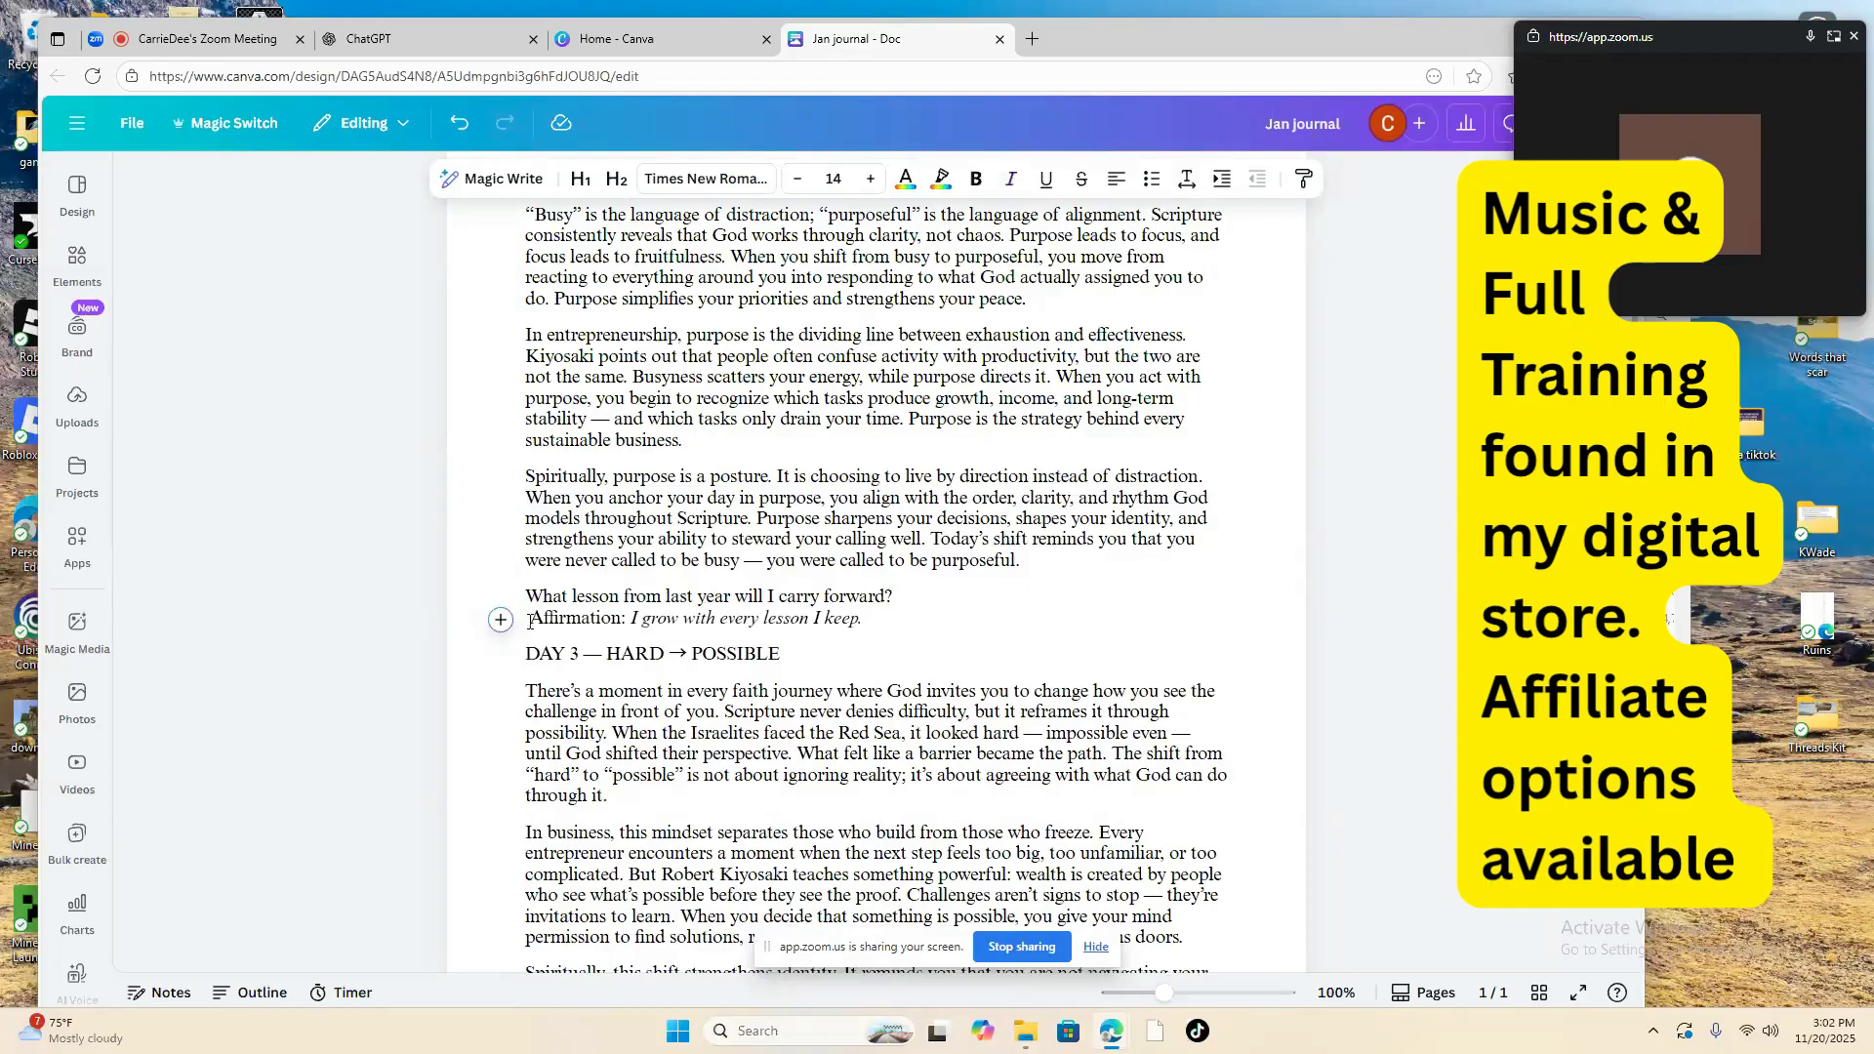
{"action": "key", "text": "Delete"}
{"action": "key", "text": "Delete"}
{"action": "key", "text": "Delete"}
{"action": "key", "text": "Delete"}
{"action": "key", "text": "Delete"}
{"action": "key", "text": "Delete"}
{"action": "key", "text": "Delete"}
{"action": "key", "text": "Delete"}
{"action": "key", "text": "Delete"}
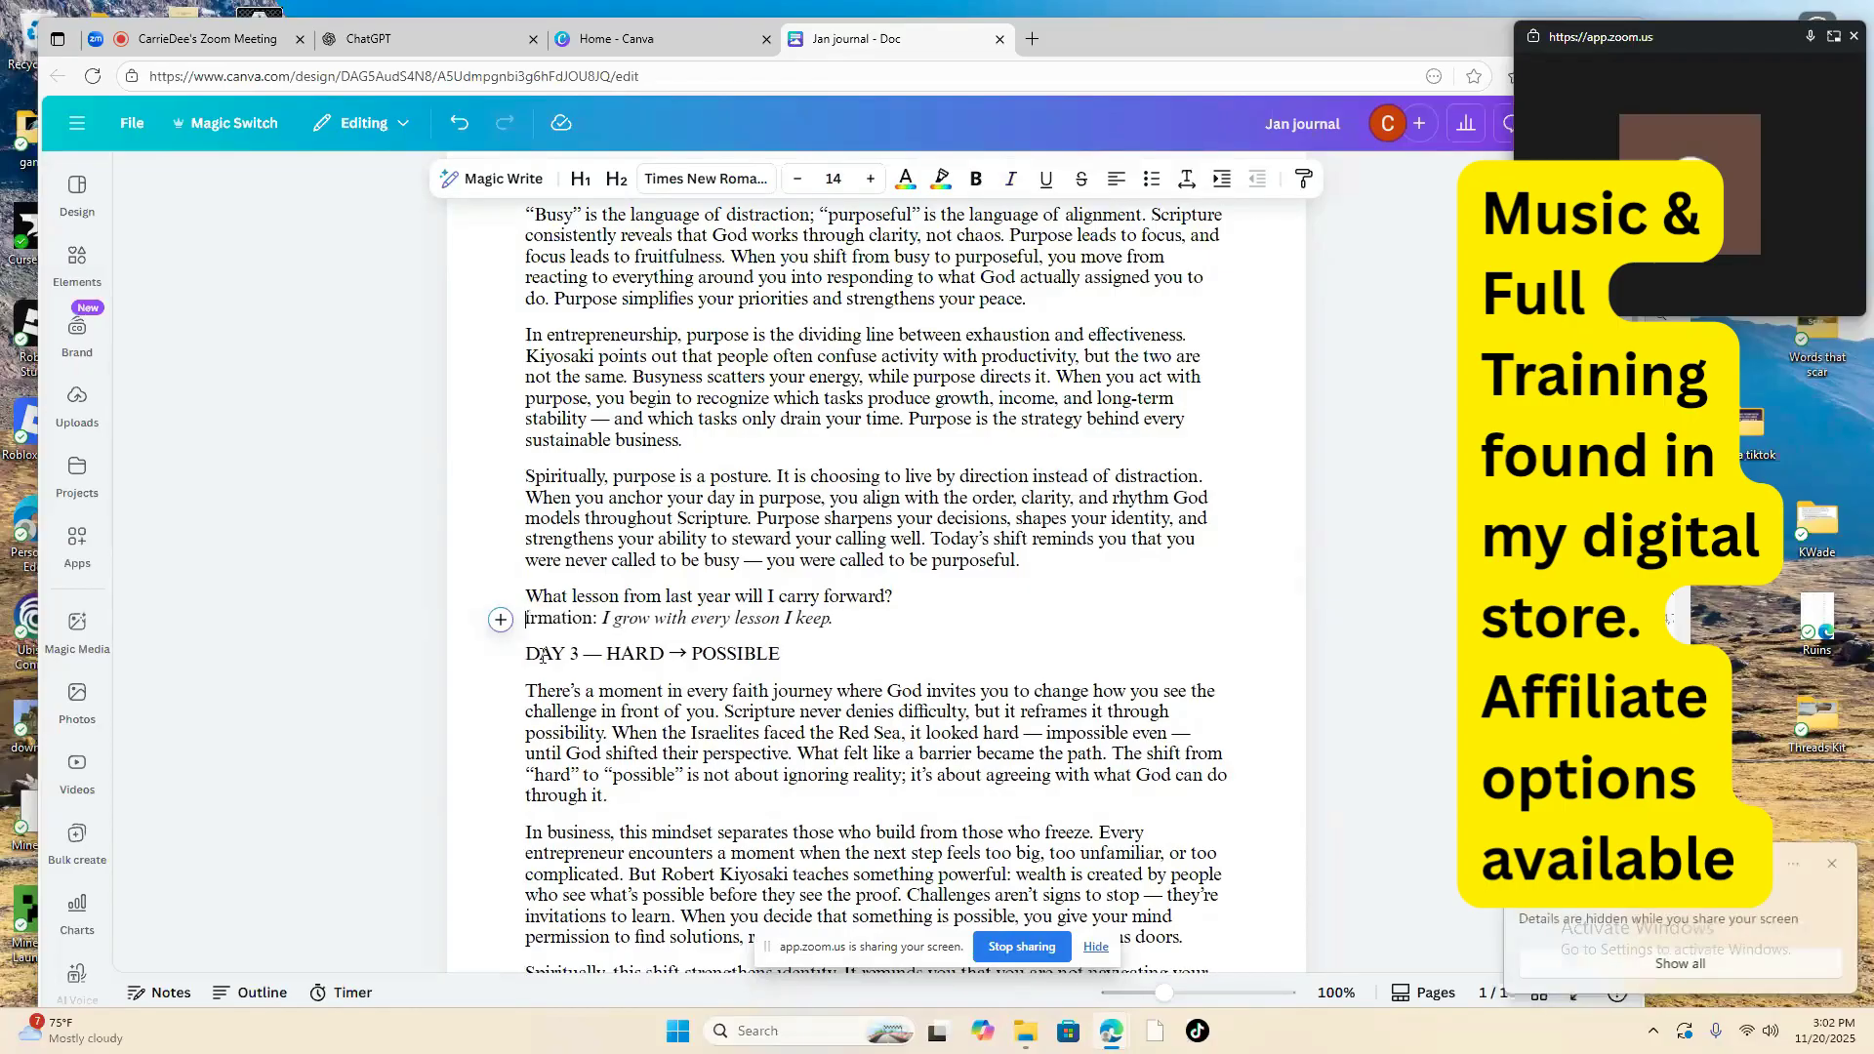
{"action": "key", "text": "Delete"}
{"action": "key", "text": "Delete"}
{"action": "key", "text": "Delete"}
{"action": "key", "text": "Delete"}
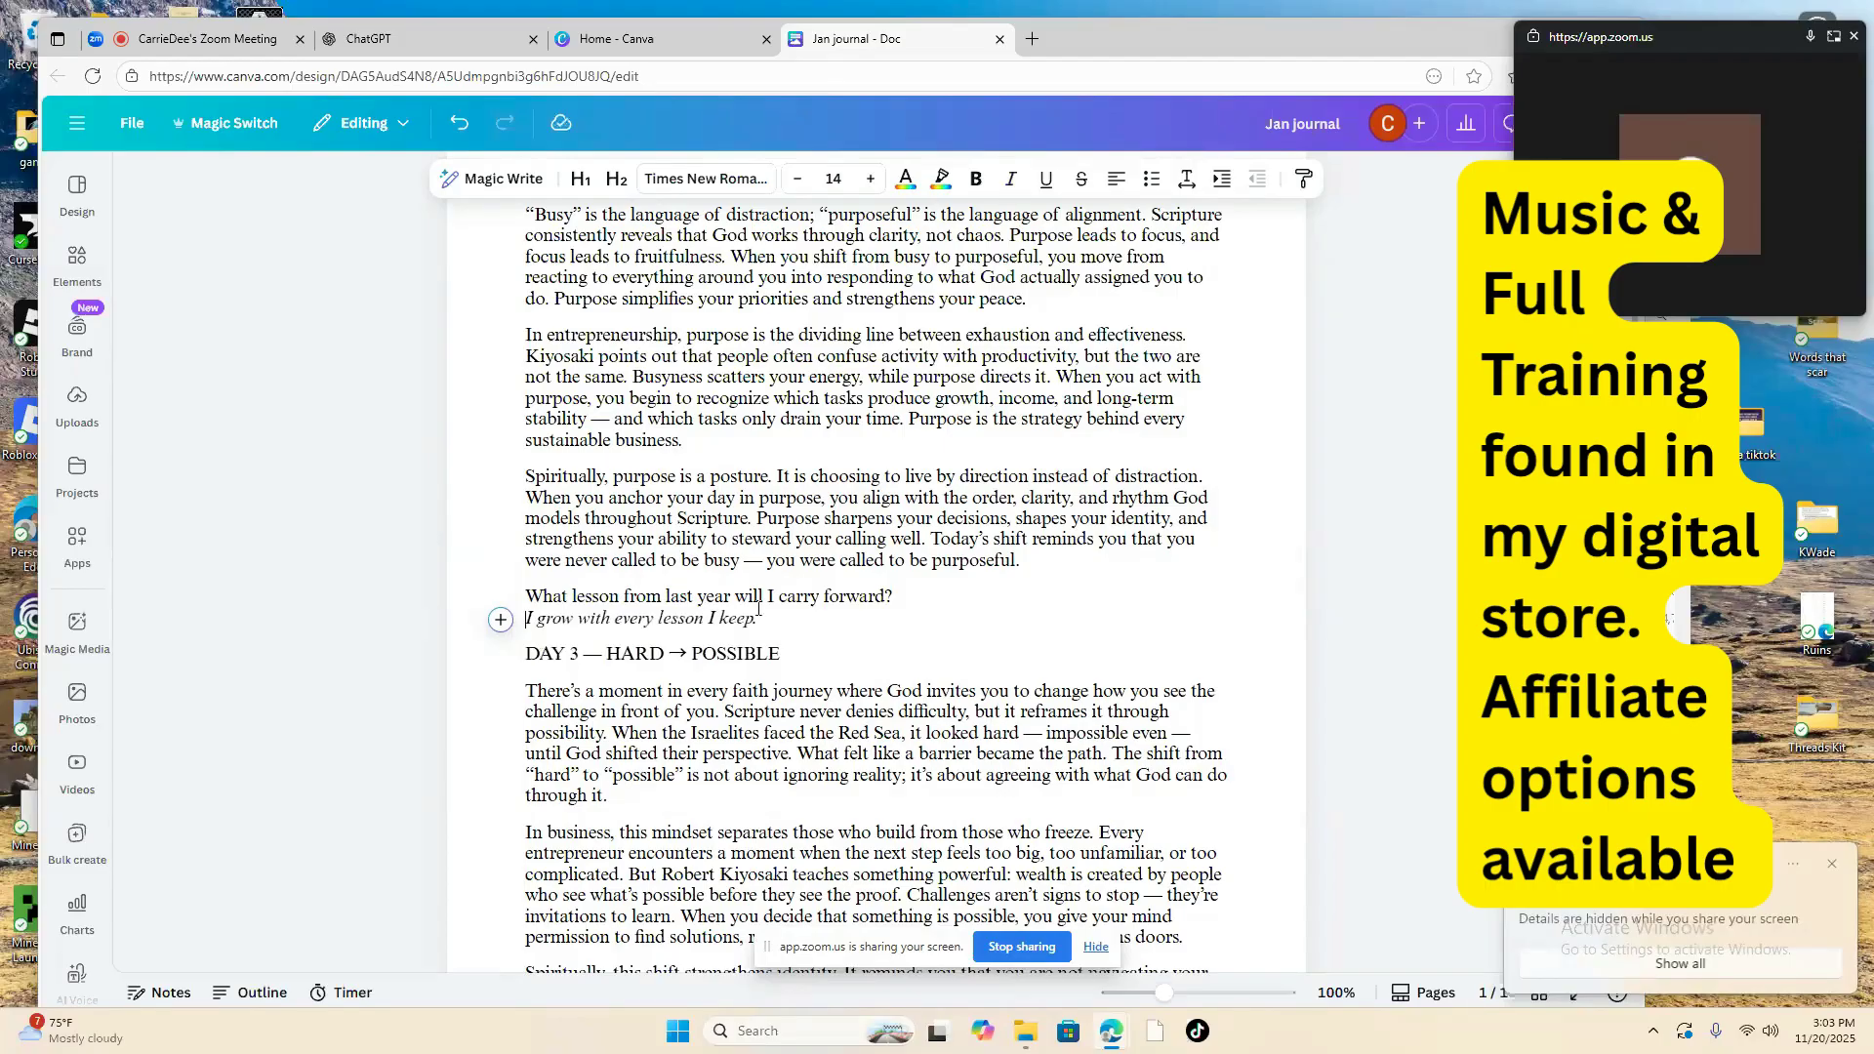
Step: Make the Day 2 affirmation "I grow with every lesson I keep." bold
{"action": "left_click_drag", "start_coordinate": [758, 610], "coordinate": [542, 614]}
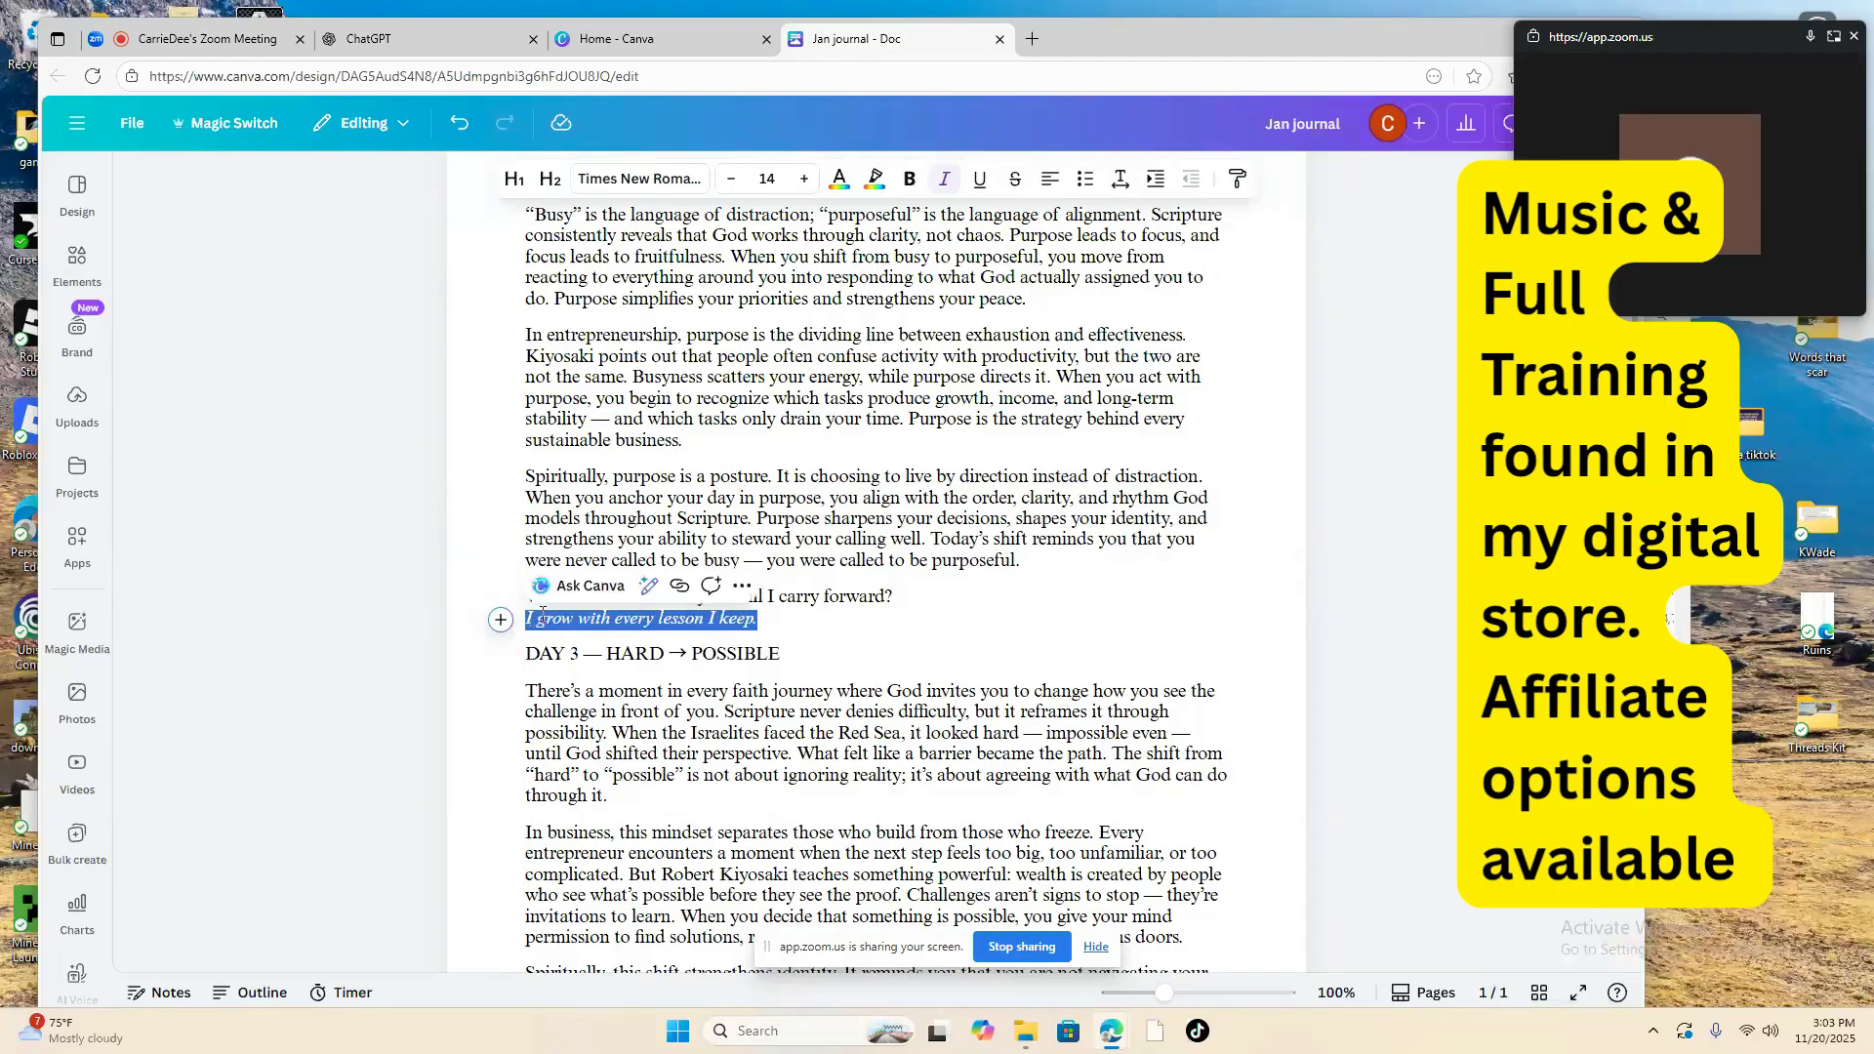
{"action": "left_click", "coordinate": [909, 179]}
{"action": "left_click", "coordinate": [884, 629]}
Step: Copy the Day 2 WORD SHIFT and POWER LINE text from the list that follows the last daily entry
{"action": "scroll", "coordinate": [884, 630], "scroll_direction": "down", "scroll_amount": 7}
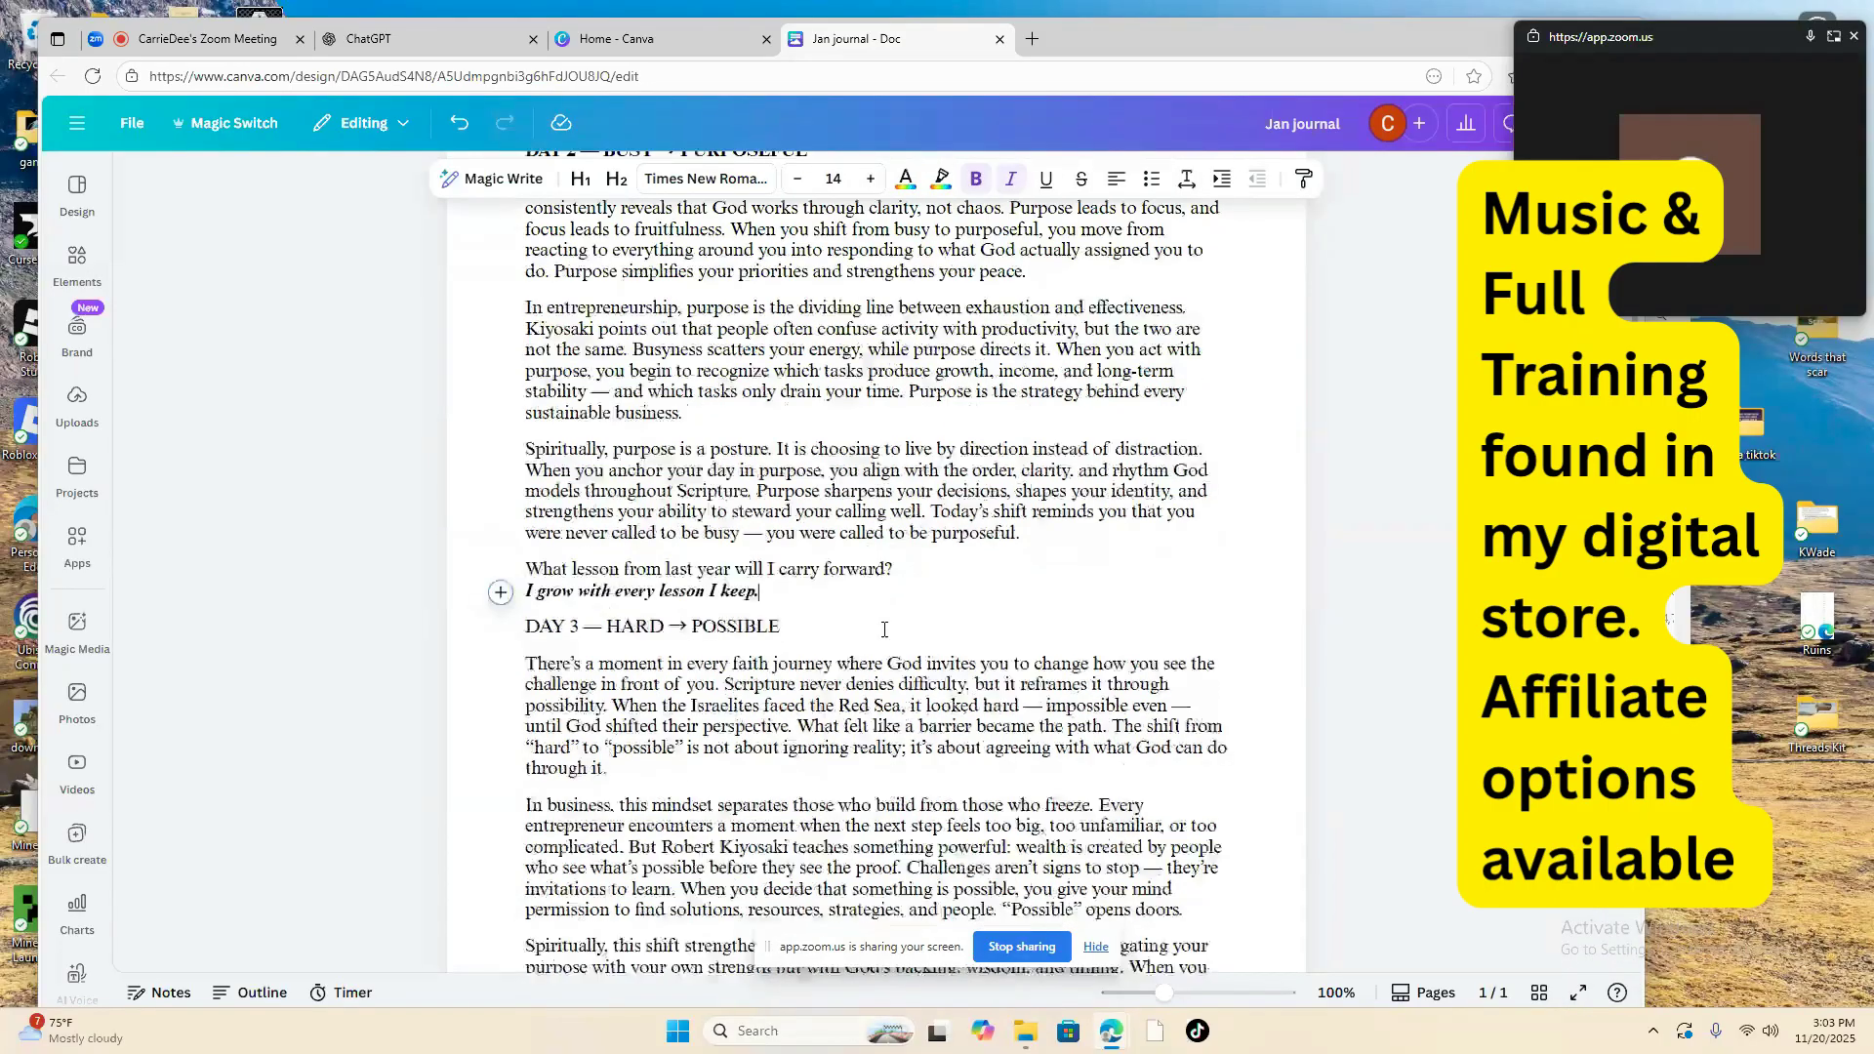
{"action": "scroll", "coordinate": [885, 630], "scroll_direction": "down", "scroll_amount": 20}
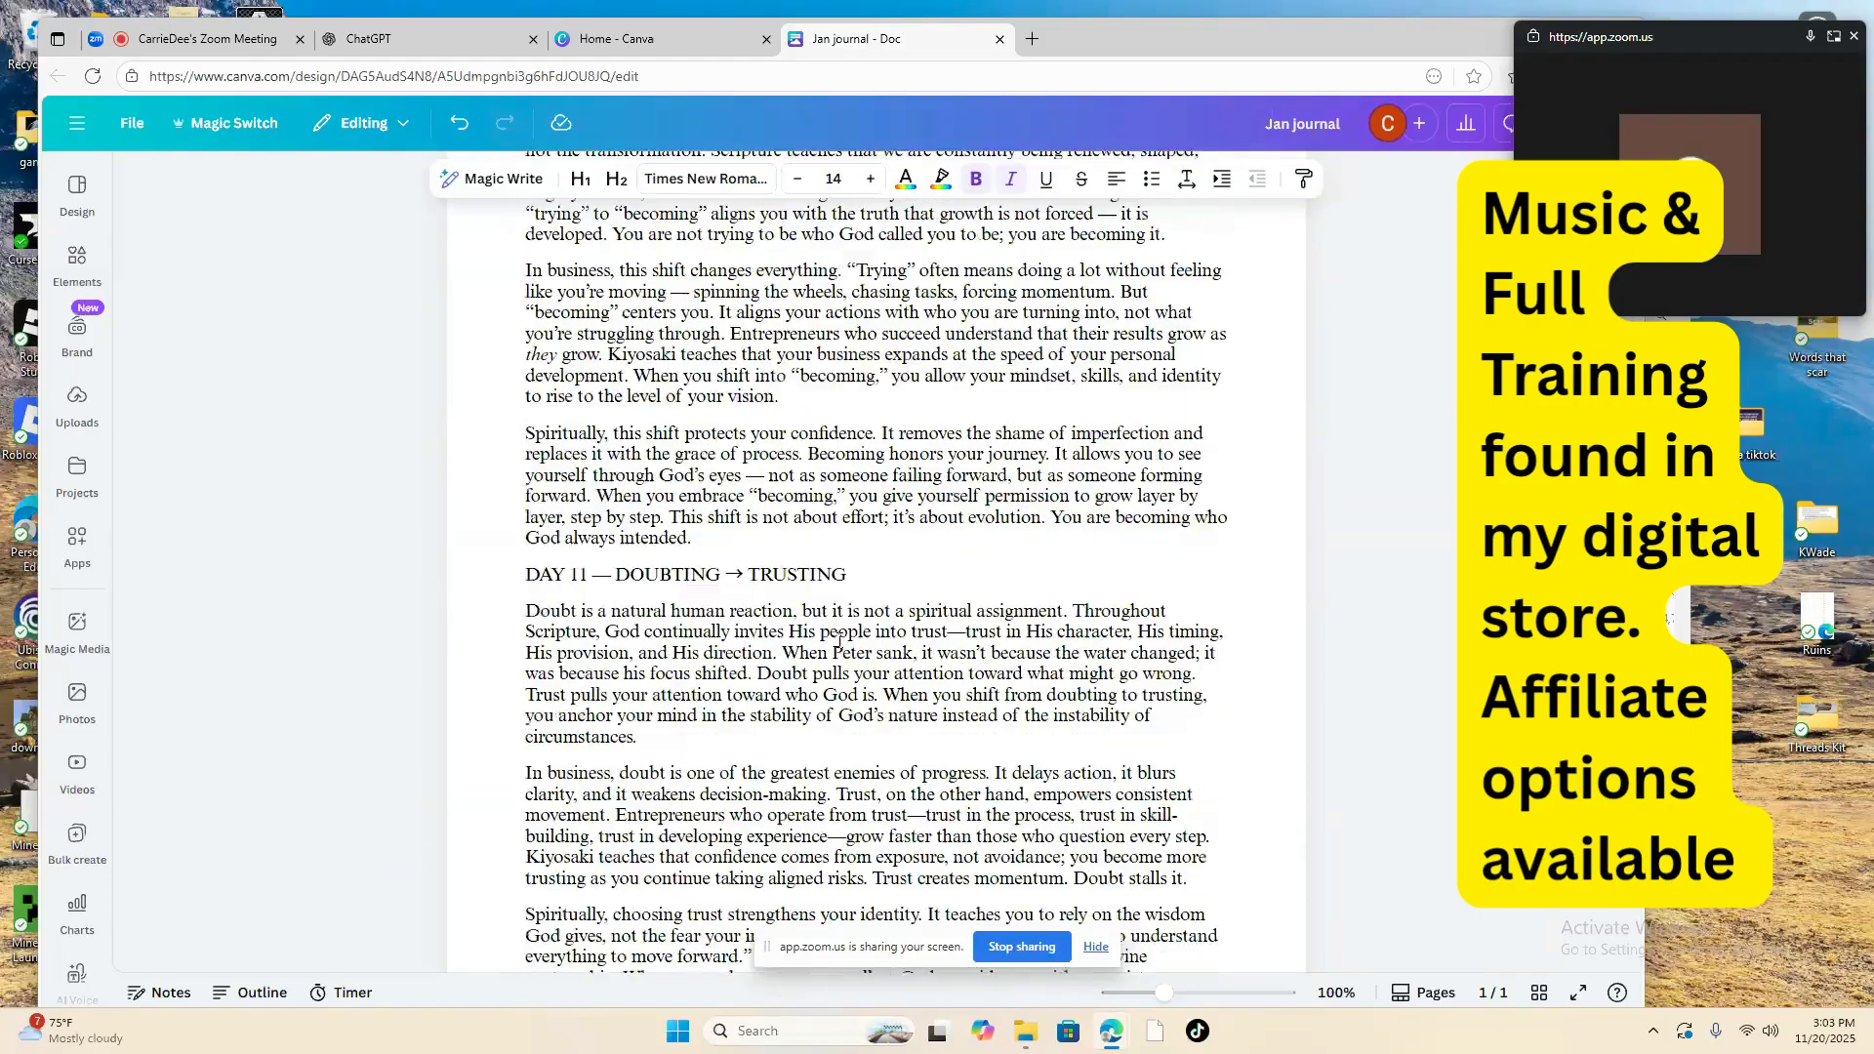
{"action": "scroll", "coordinate": [812, 657], "scroll_direction": "down", "scroll_amount": 20}
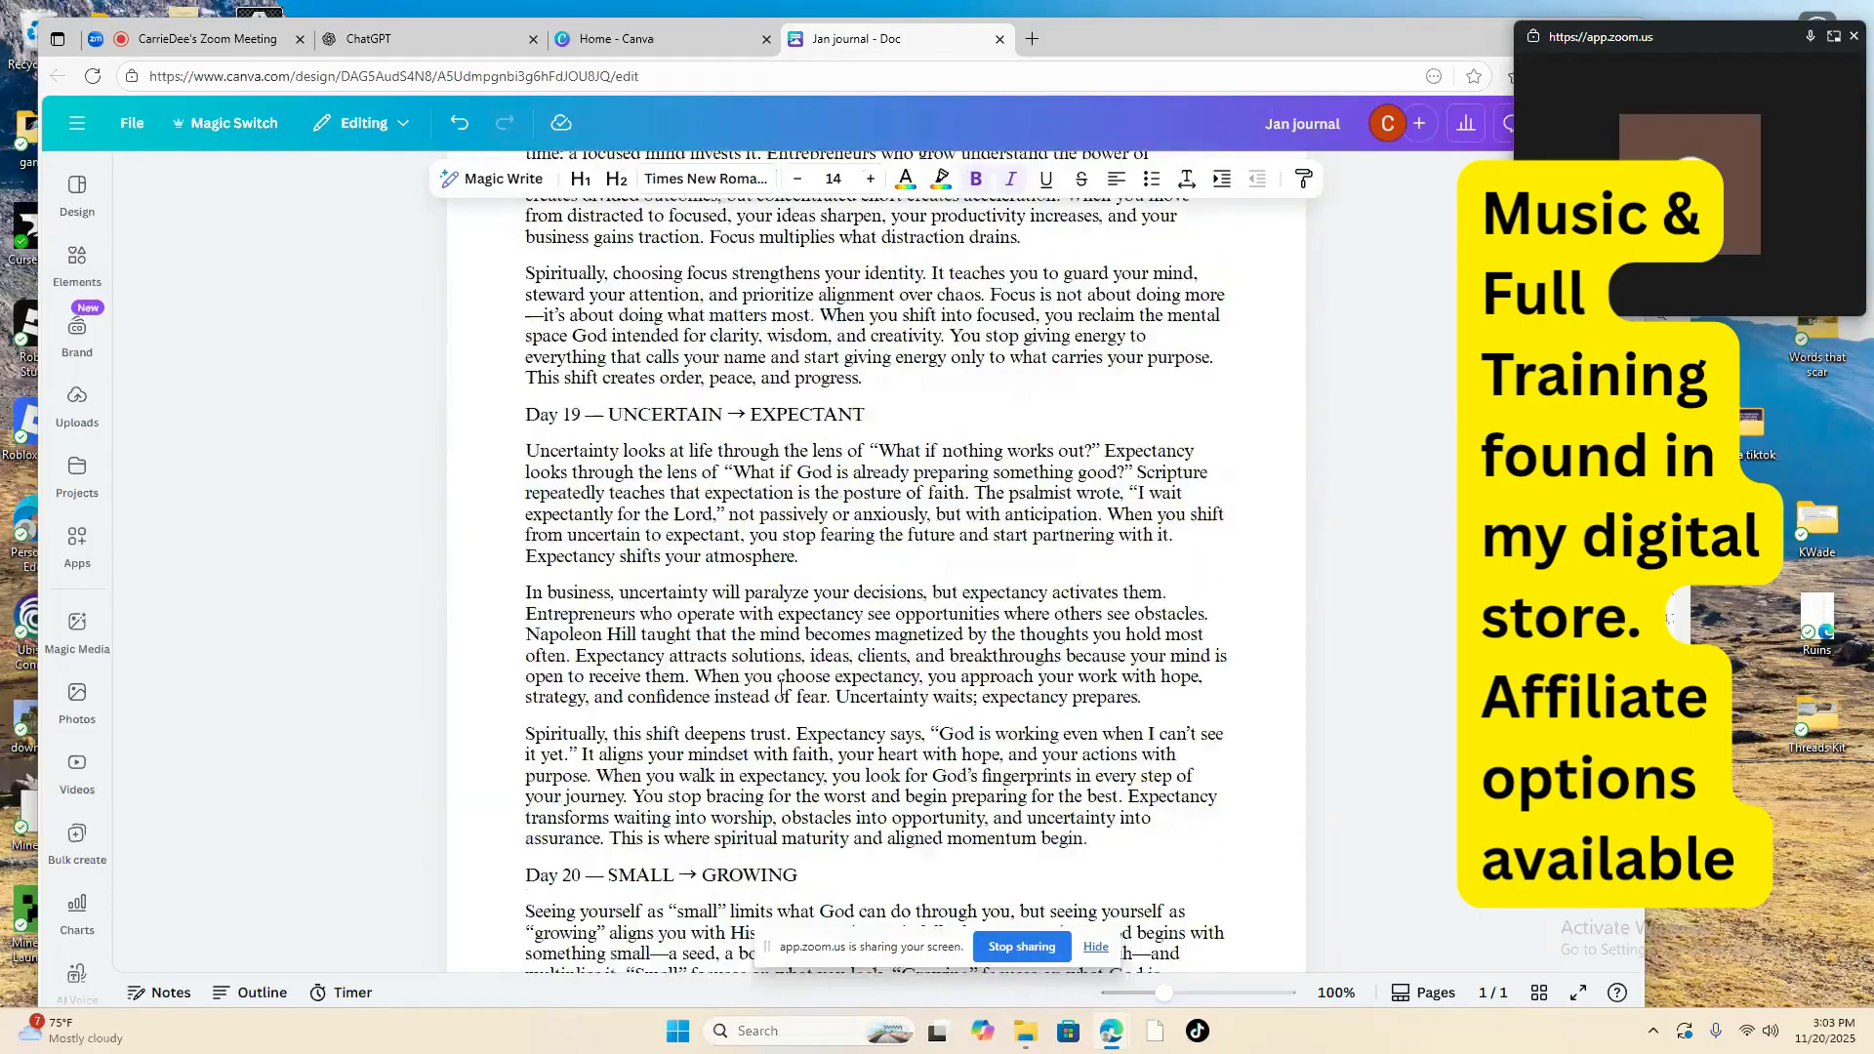
{"action": "scroll", "coordinate": [781, 686], "scroll_direction": "down", "scroll_amount": 10}
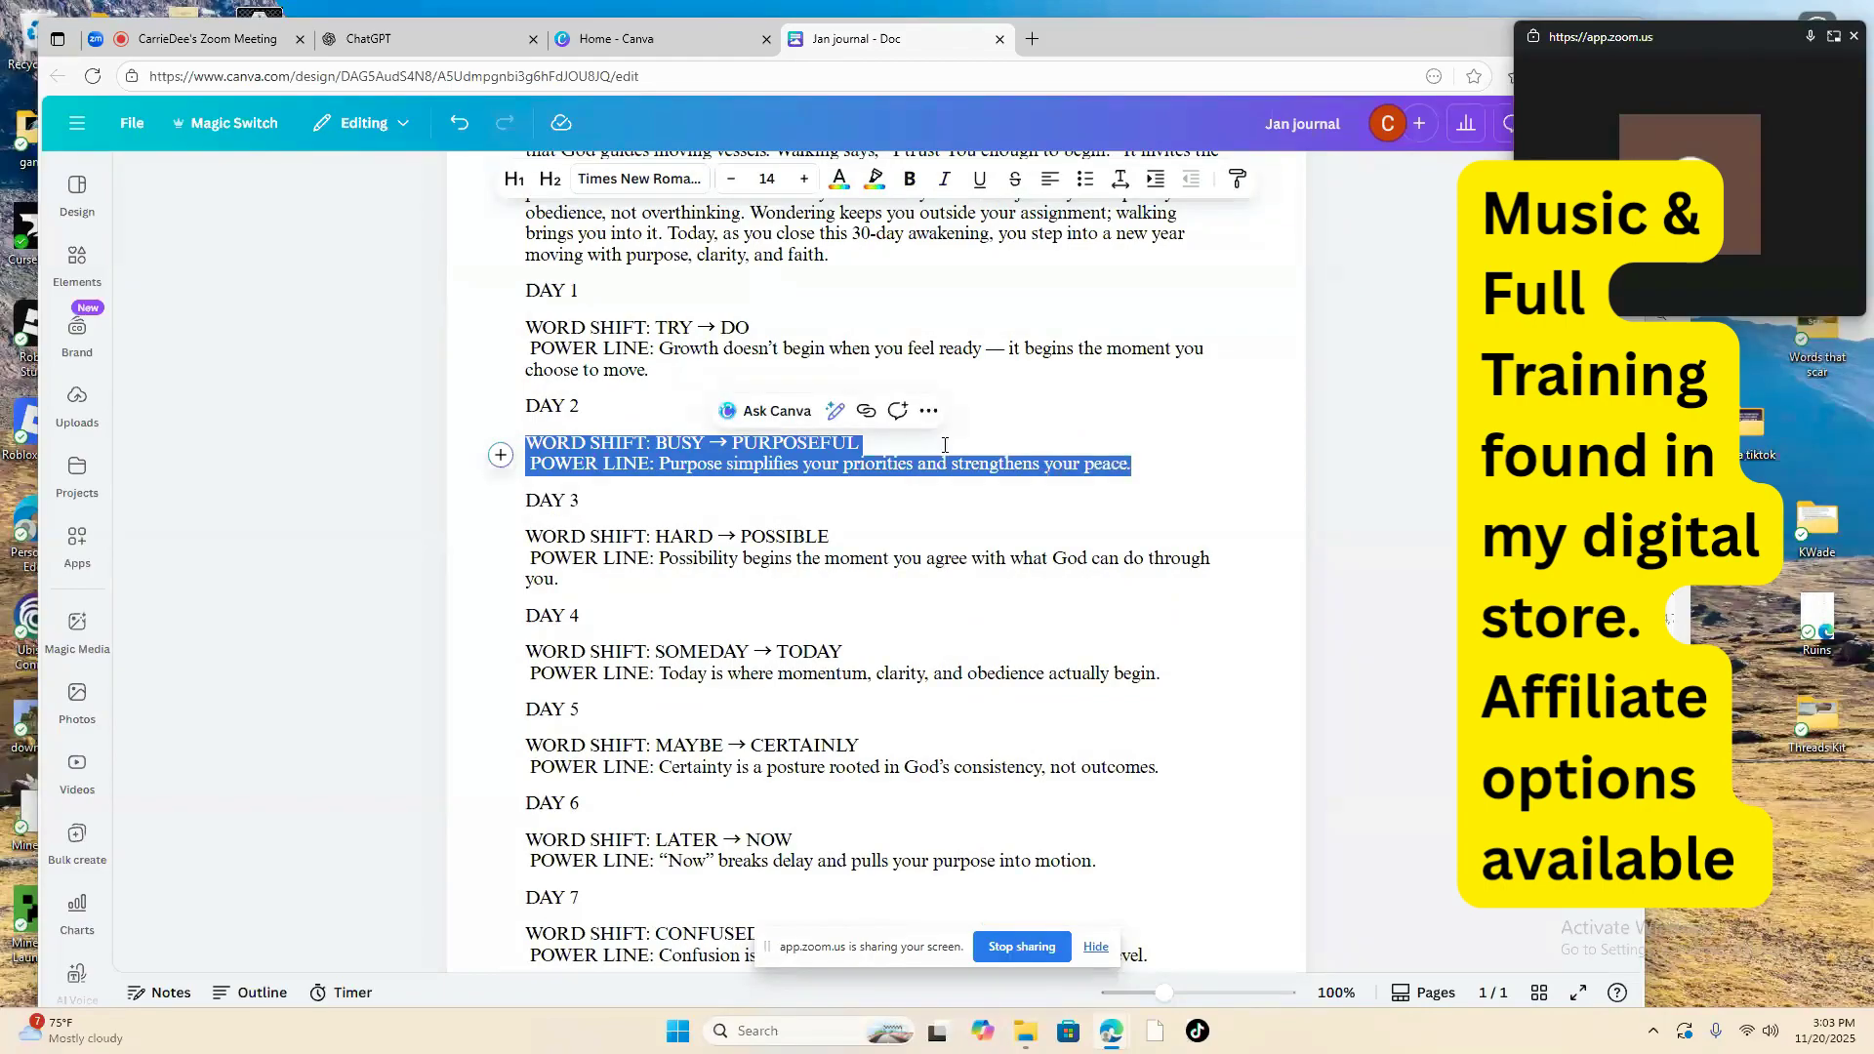
{"action": "right_click", "coordinate": [835, 454]}
{"action": "left_click", "coordinate": [920, 564]}
{"action": "scroll", "coordinate": [920, 564], "scroll_direction": "up", "scroll_amount": 20}
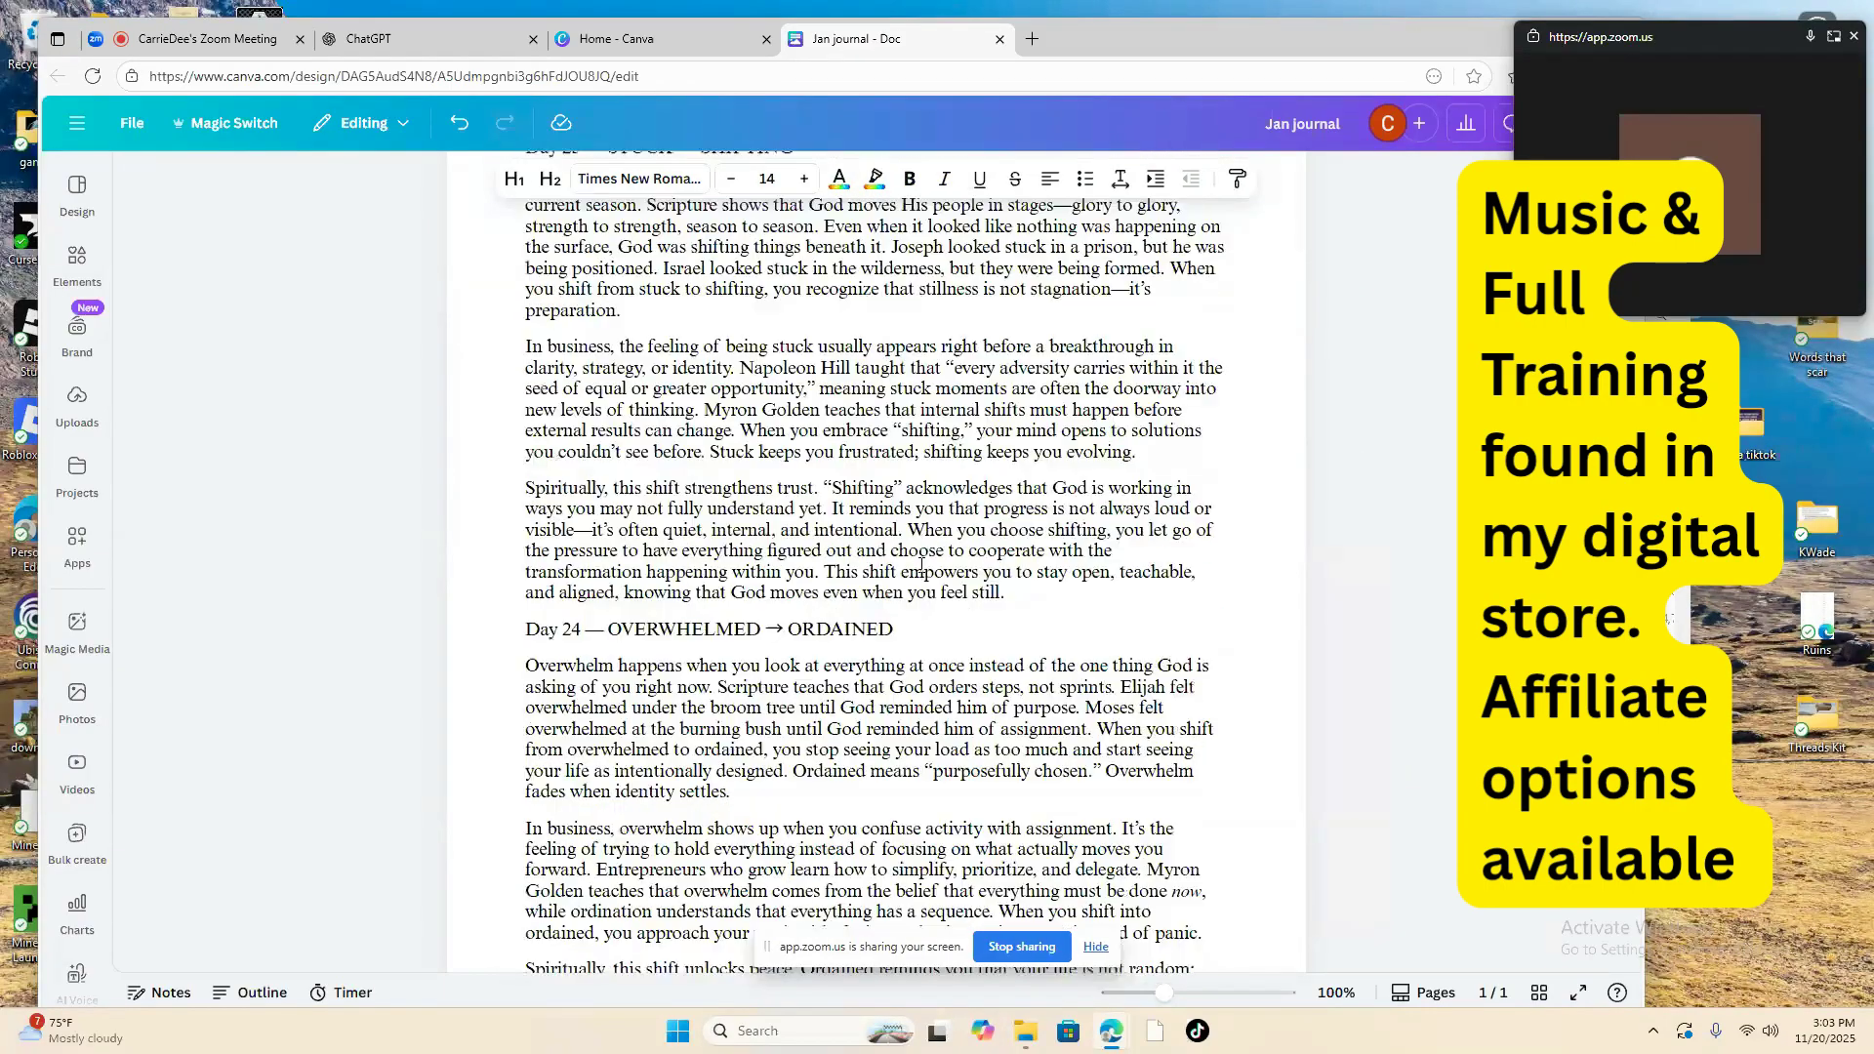
{"action": "scroll", "coordinate": [920, 564], "scroll_direction": "up", "scroll_amount": 20}
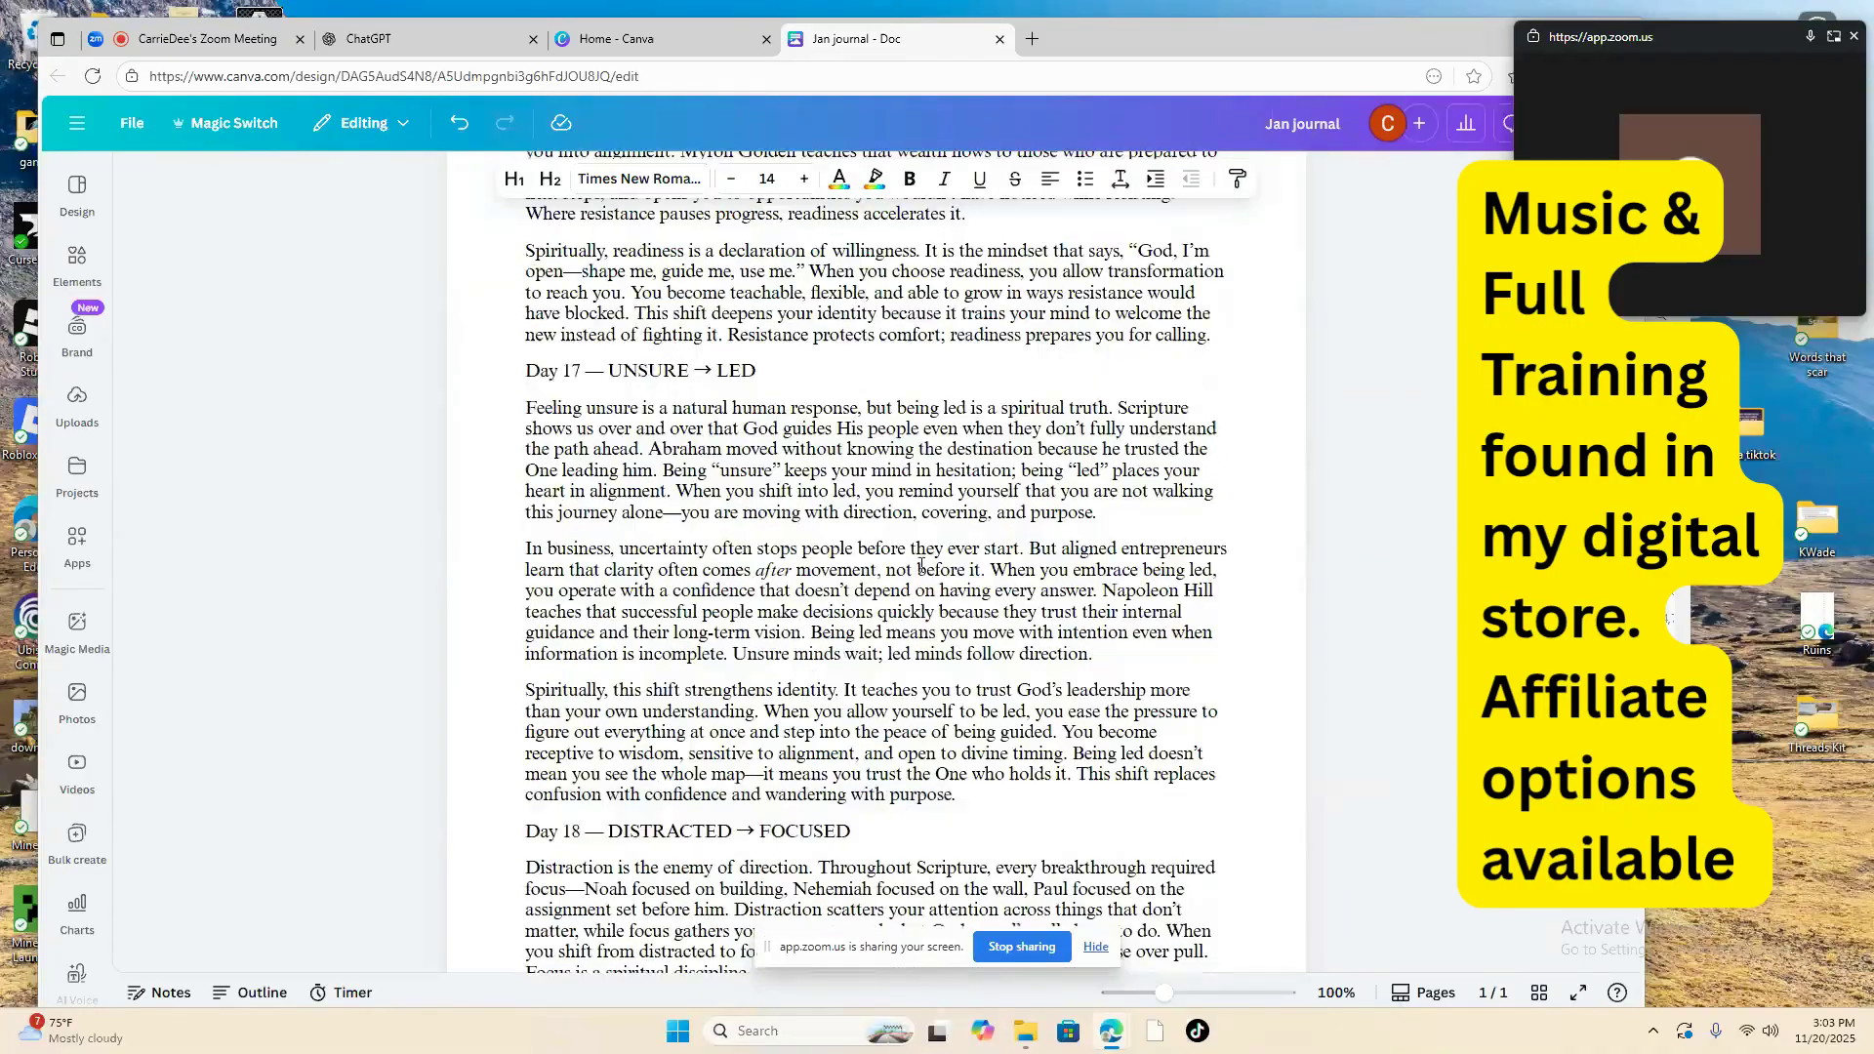
{"action": "scroll", "coordinate": [921, 564], "scroll_direction": "up", "scroll_amount": 20}
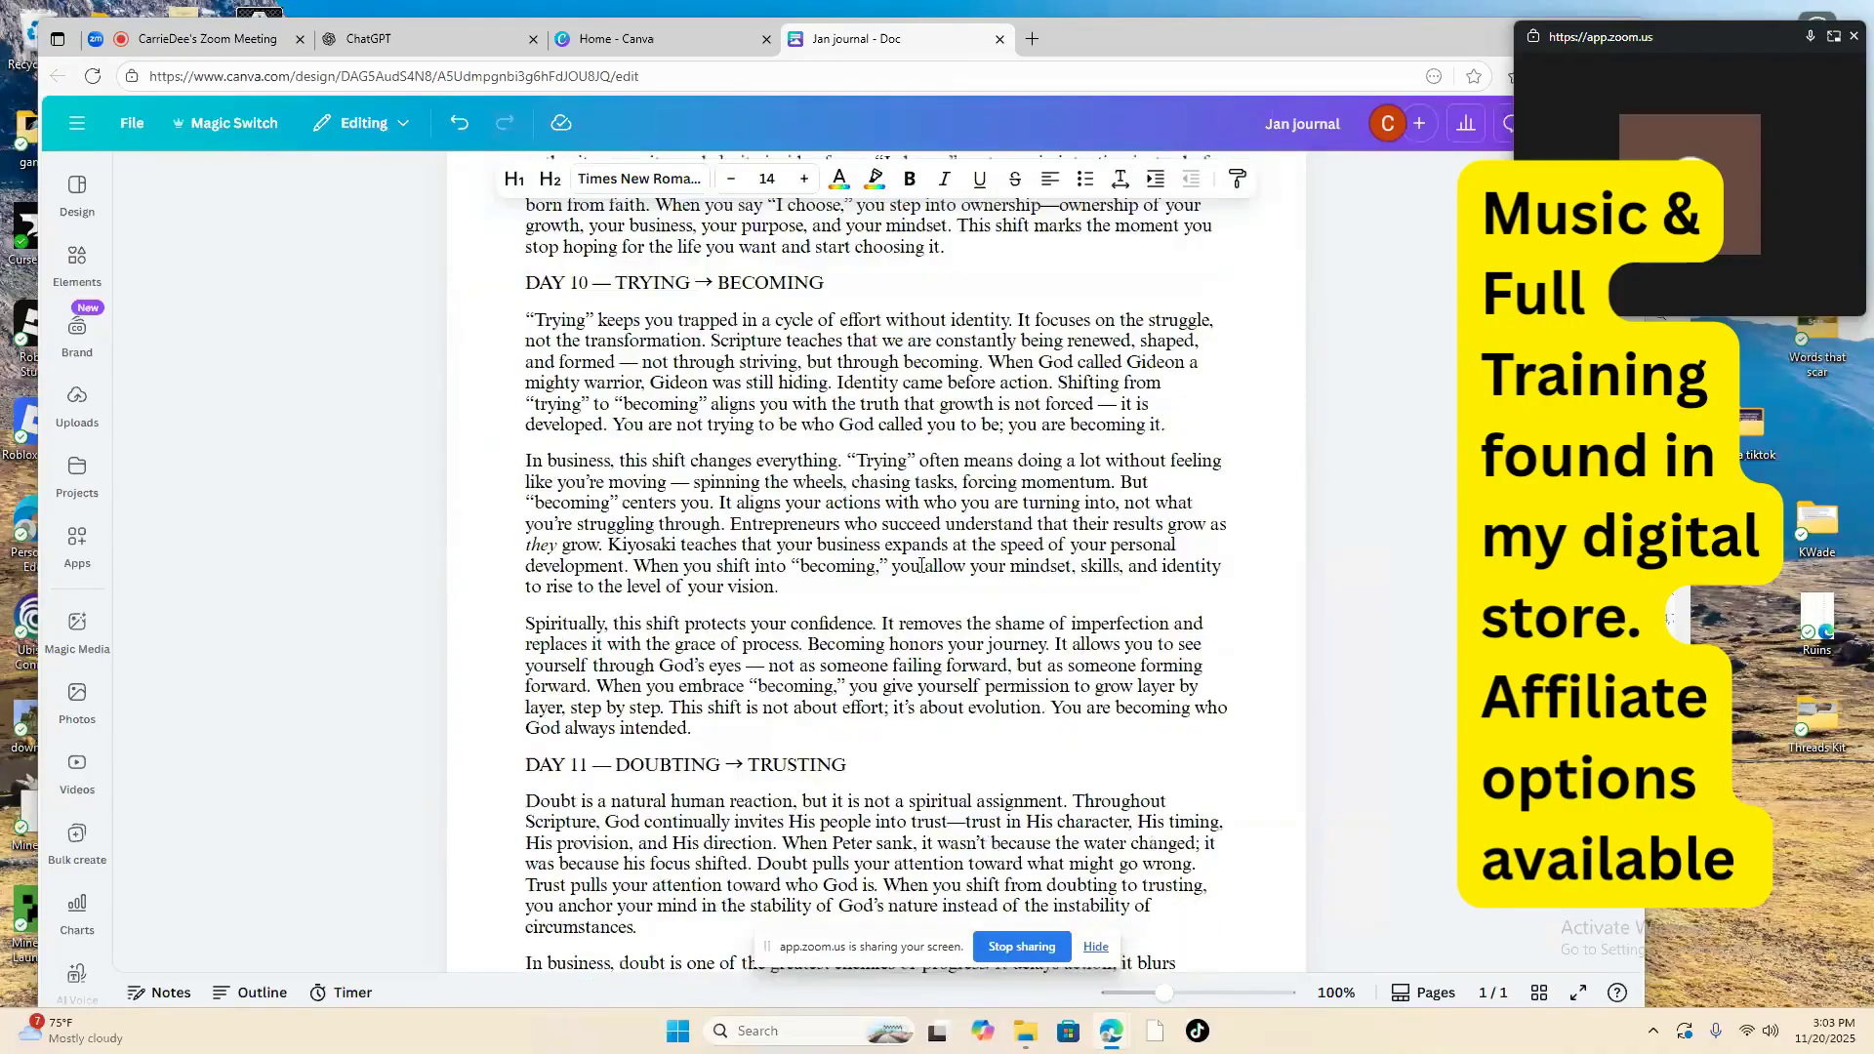
{"action": "scroll", "coordinate": [921, 564], "scroll_direction": "up", "scroll_amount": 20}
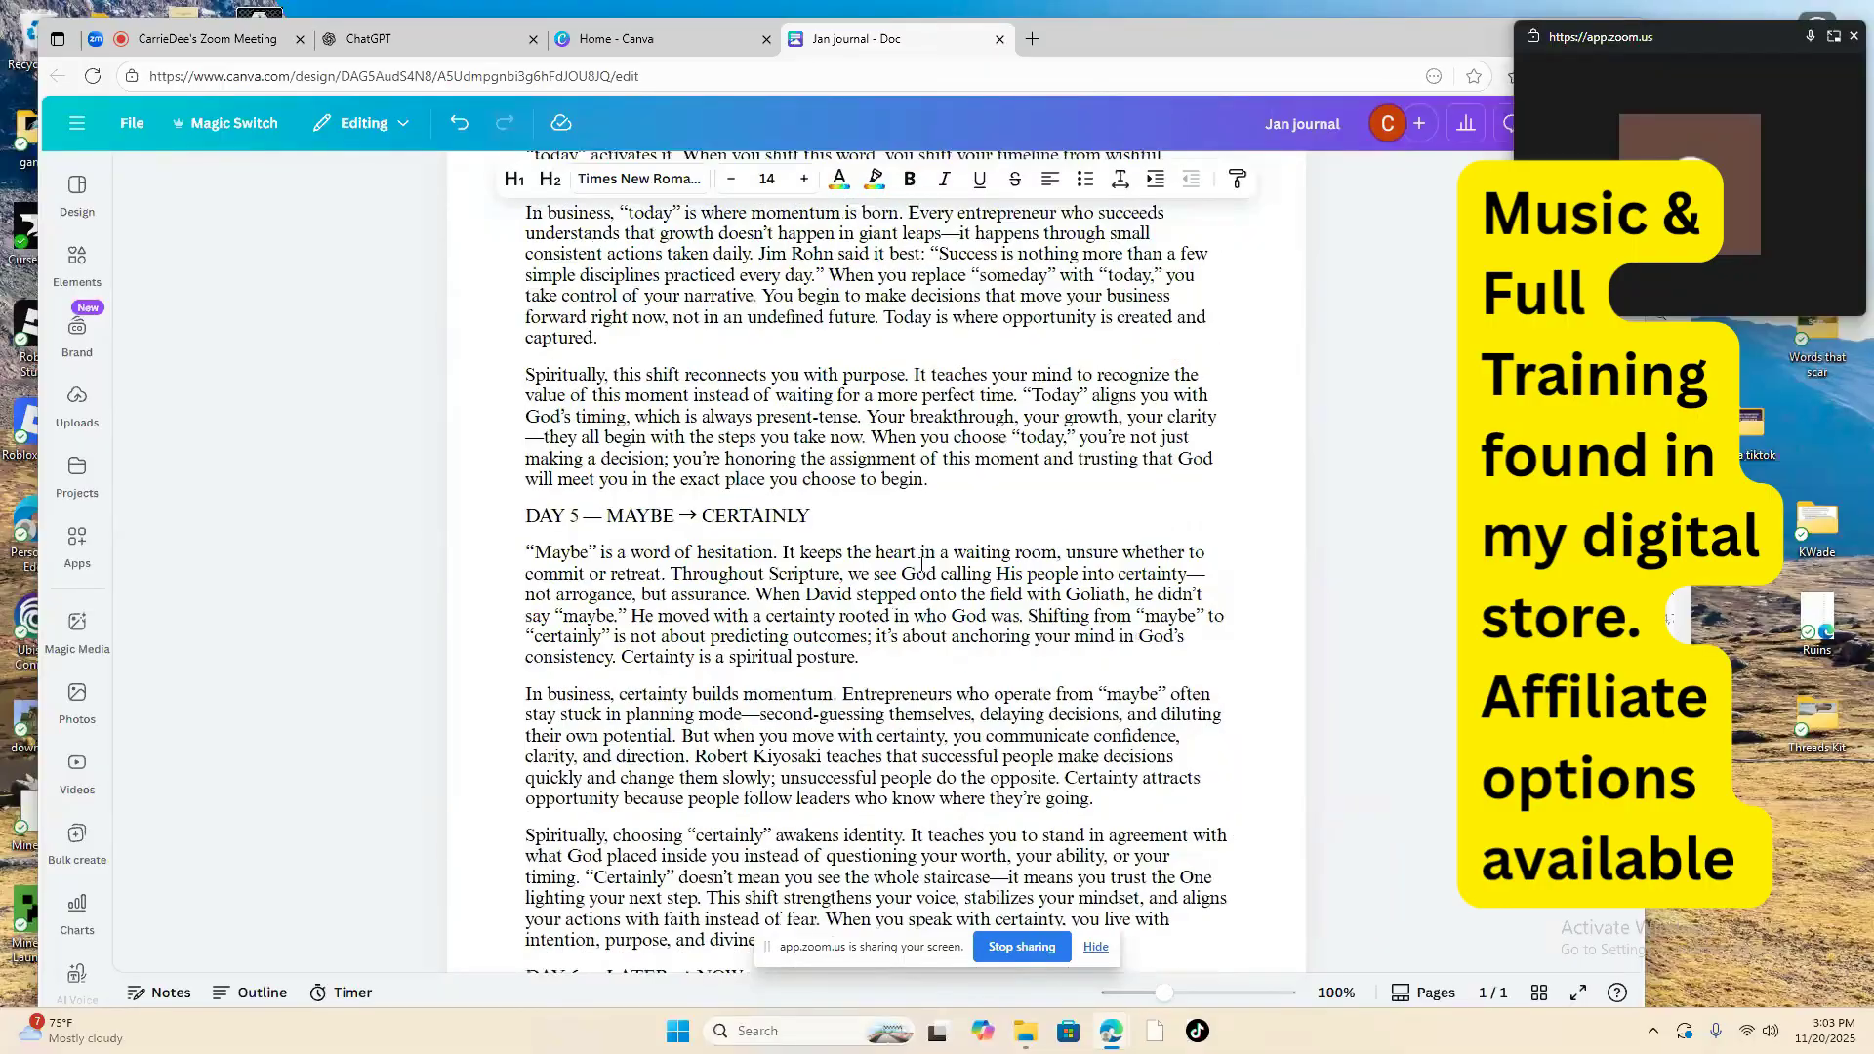
{"action": "scroll", "coordinate": [920, 566], "scroll_direction": "up", "scroll_amount": 15}
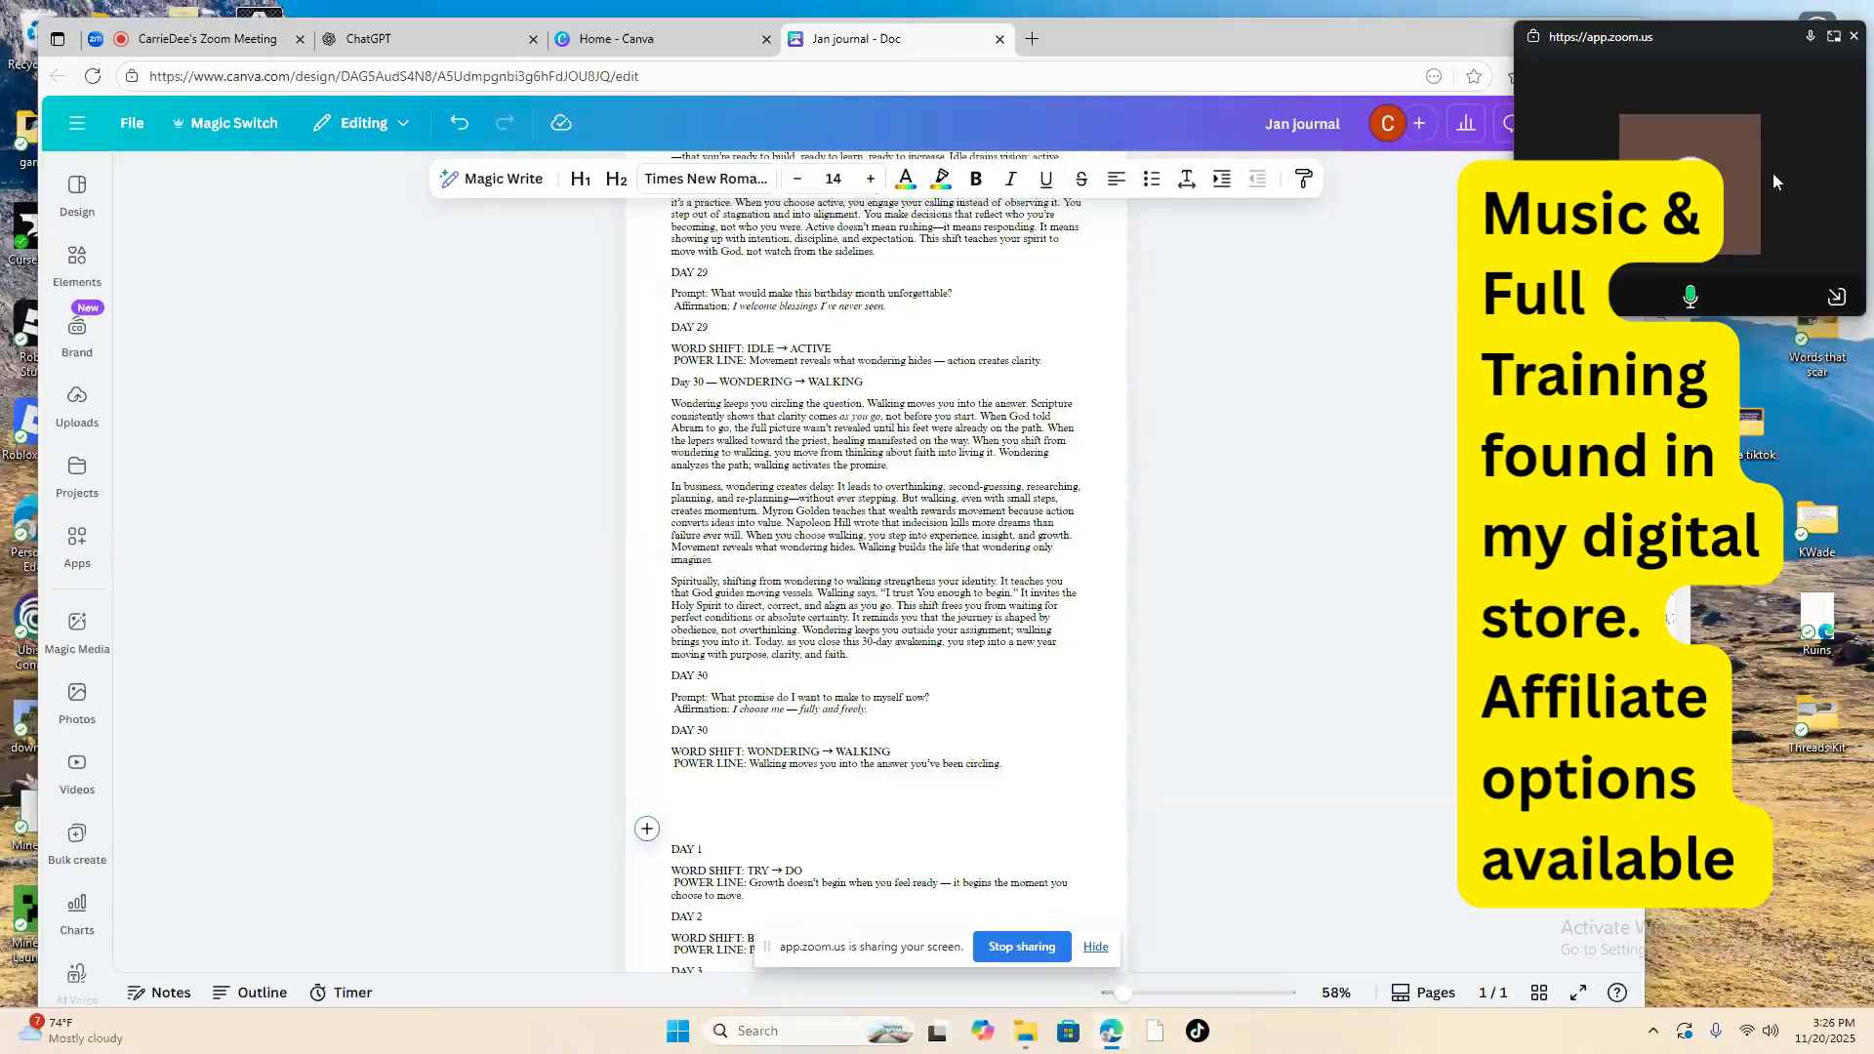
Step: Delete the leftover word shift and power line list after the Day 30 entry, including the blank lines before it
{"action": "scroll", "coordinate": [1112, 415], "scroll_direction": "up", "scroll_amount": 1}
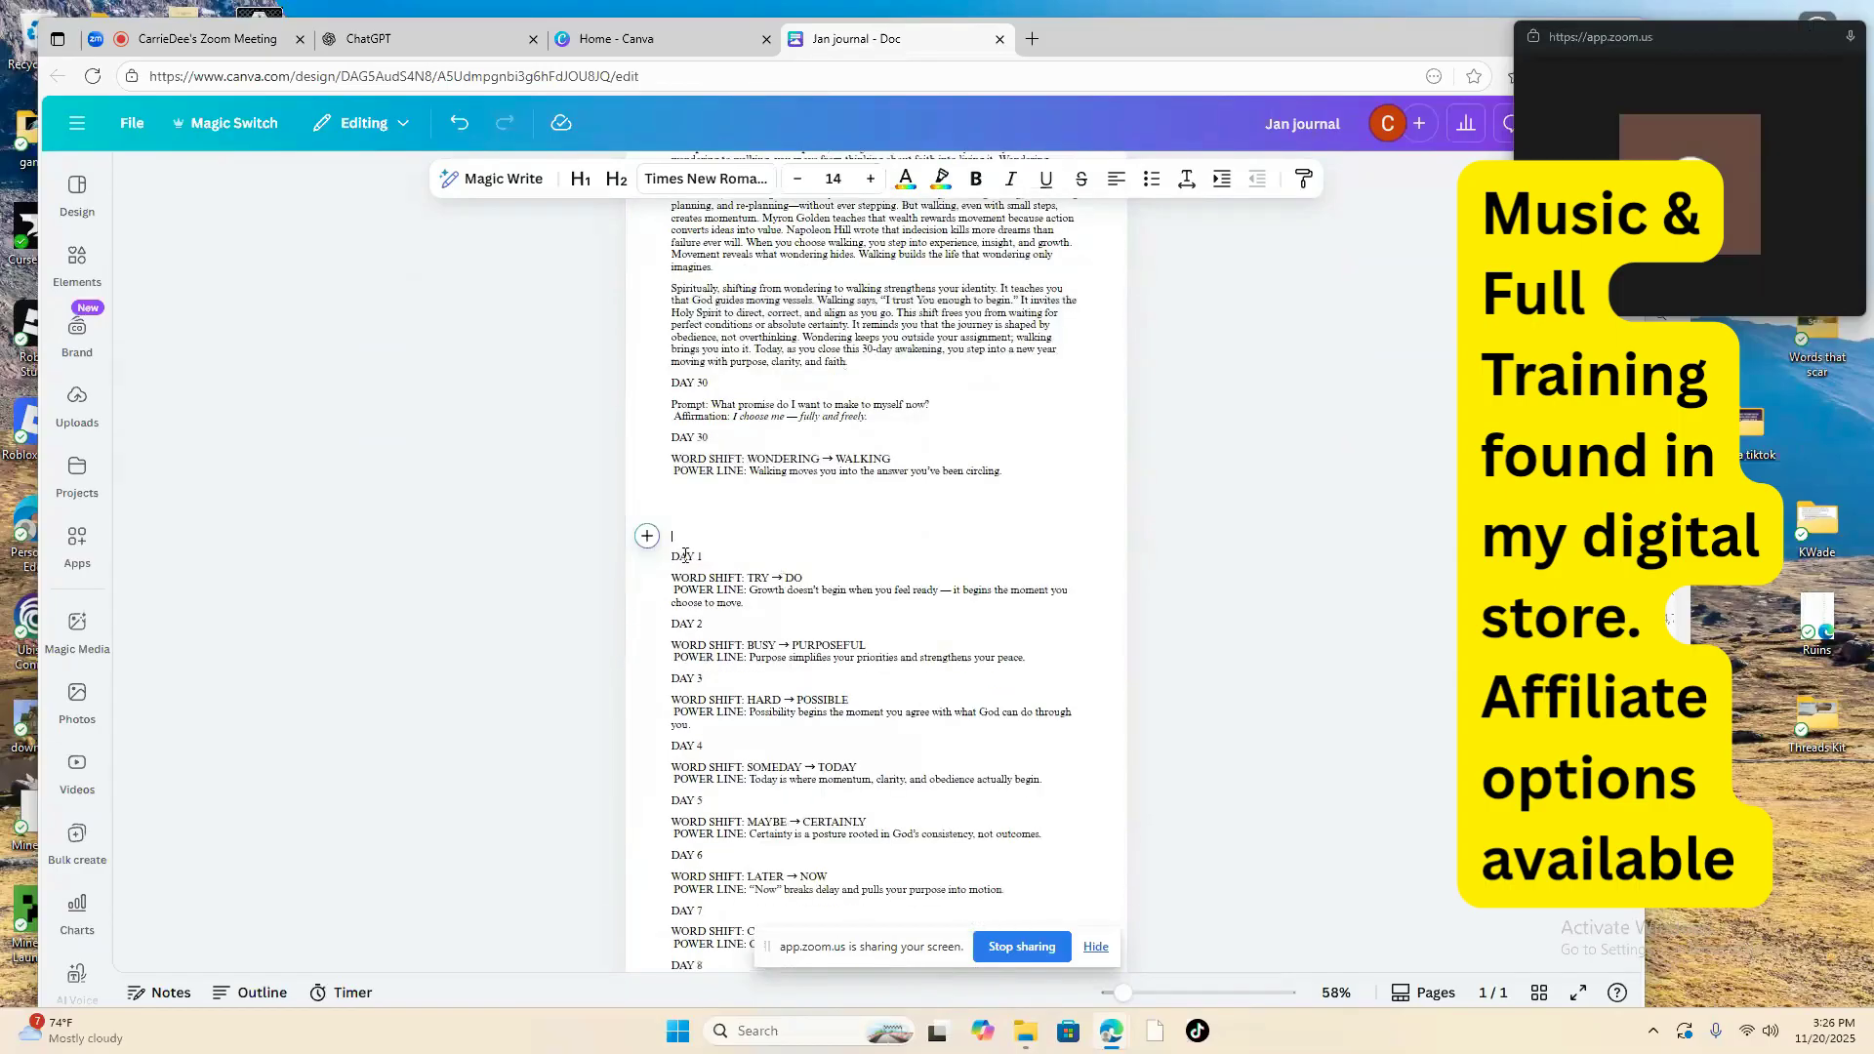
{"action": "left_click_drag", "start_coordinate": [879, 552], "coordinate": [1238, 917]}
{"action": "scroll", "coordinate": [876, 556], "scroll_direction": "down", "scroll_amount": 10}
{"action": "key", "text": "BackSpace"}
{"action": "key", "text": "BackSpace"}
{"action": "key", "text": "BackSpace"}
{"action": "key", "text": "BackSpace"}
{"action": "key", "text": "BackSpace"}
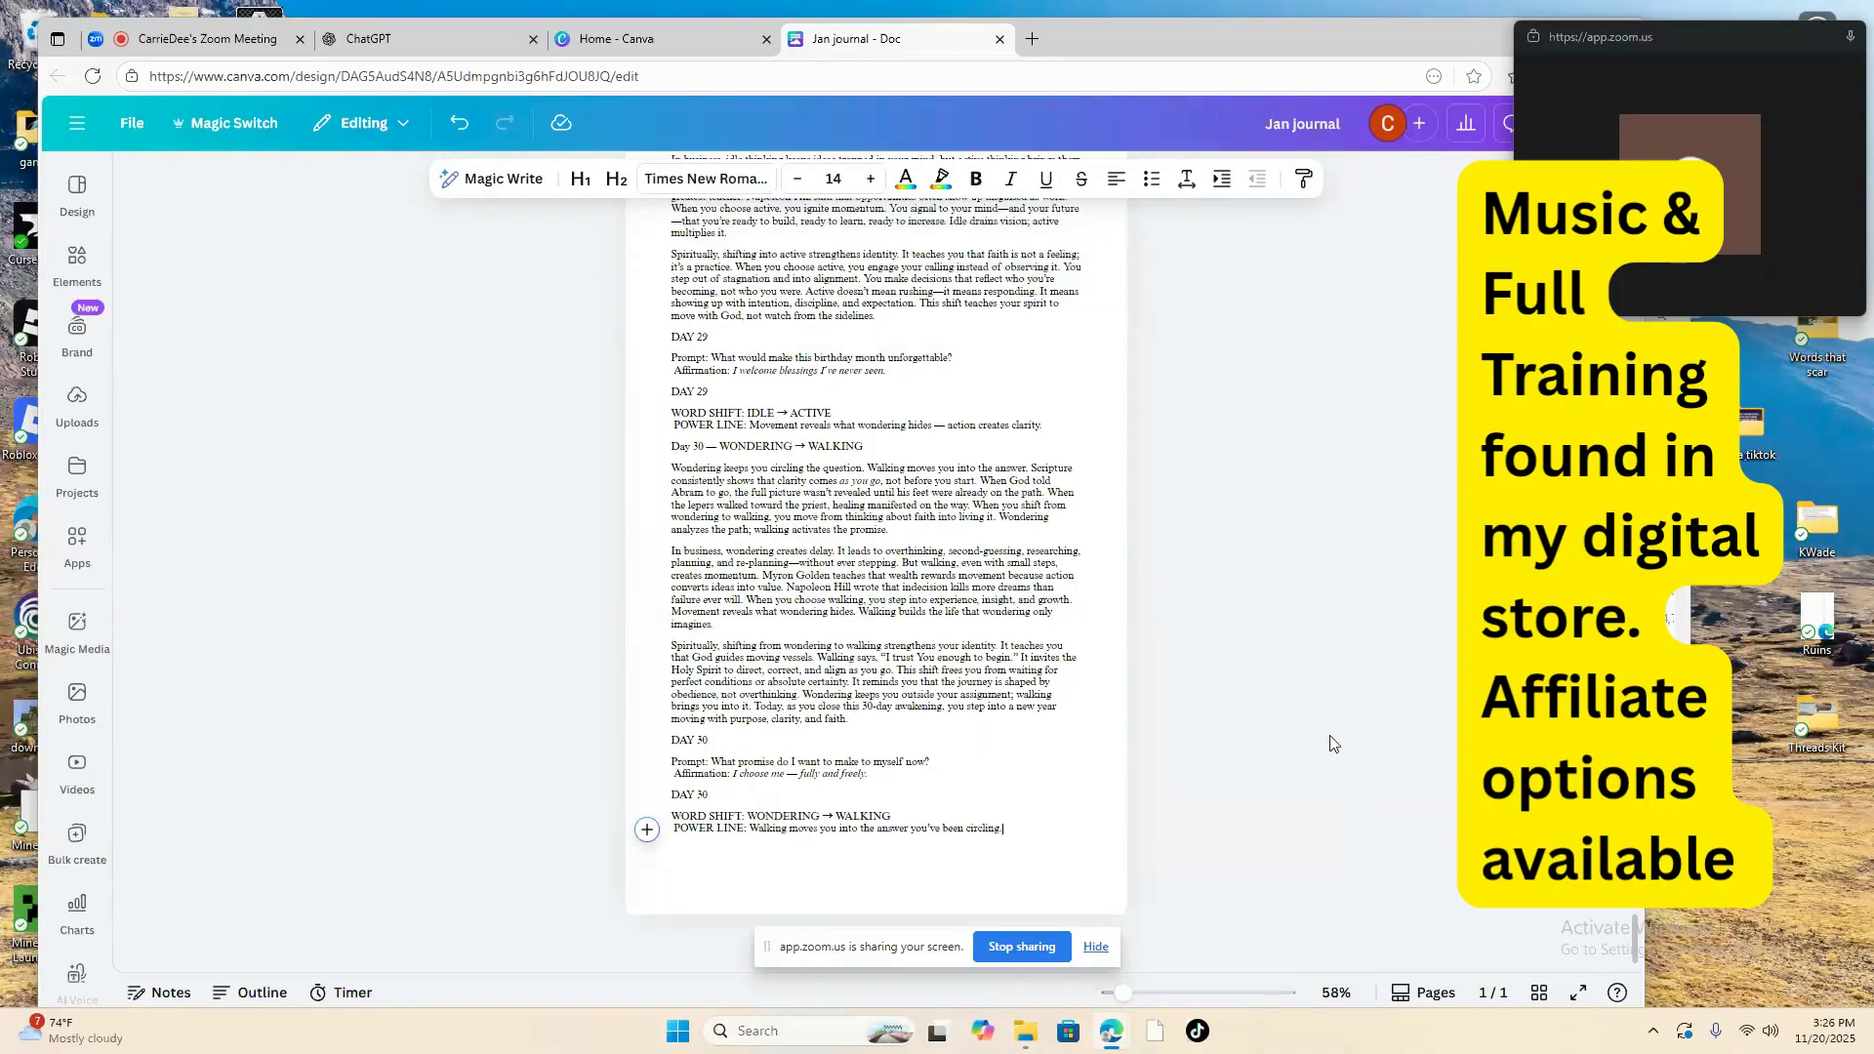
Step: Delete the leftover list of 30 prompts and affirmations, with its title and trailing blank lines, before the Day 1 entry
{"action": "scroll", "coordinate": [805, 620], "scroll_direction": "up", "scroll_amount": 20}
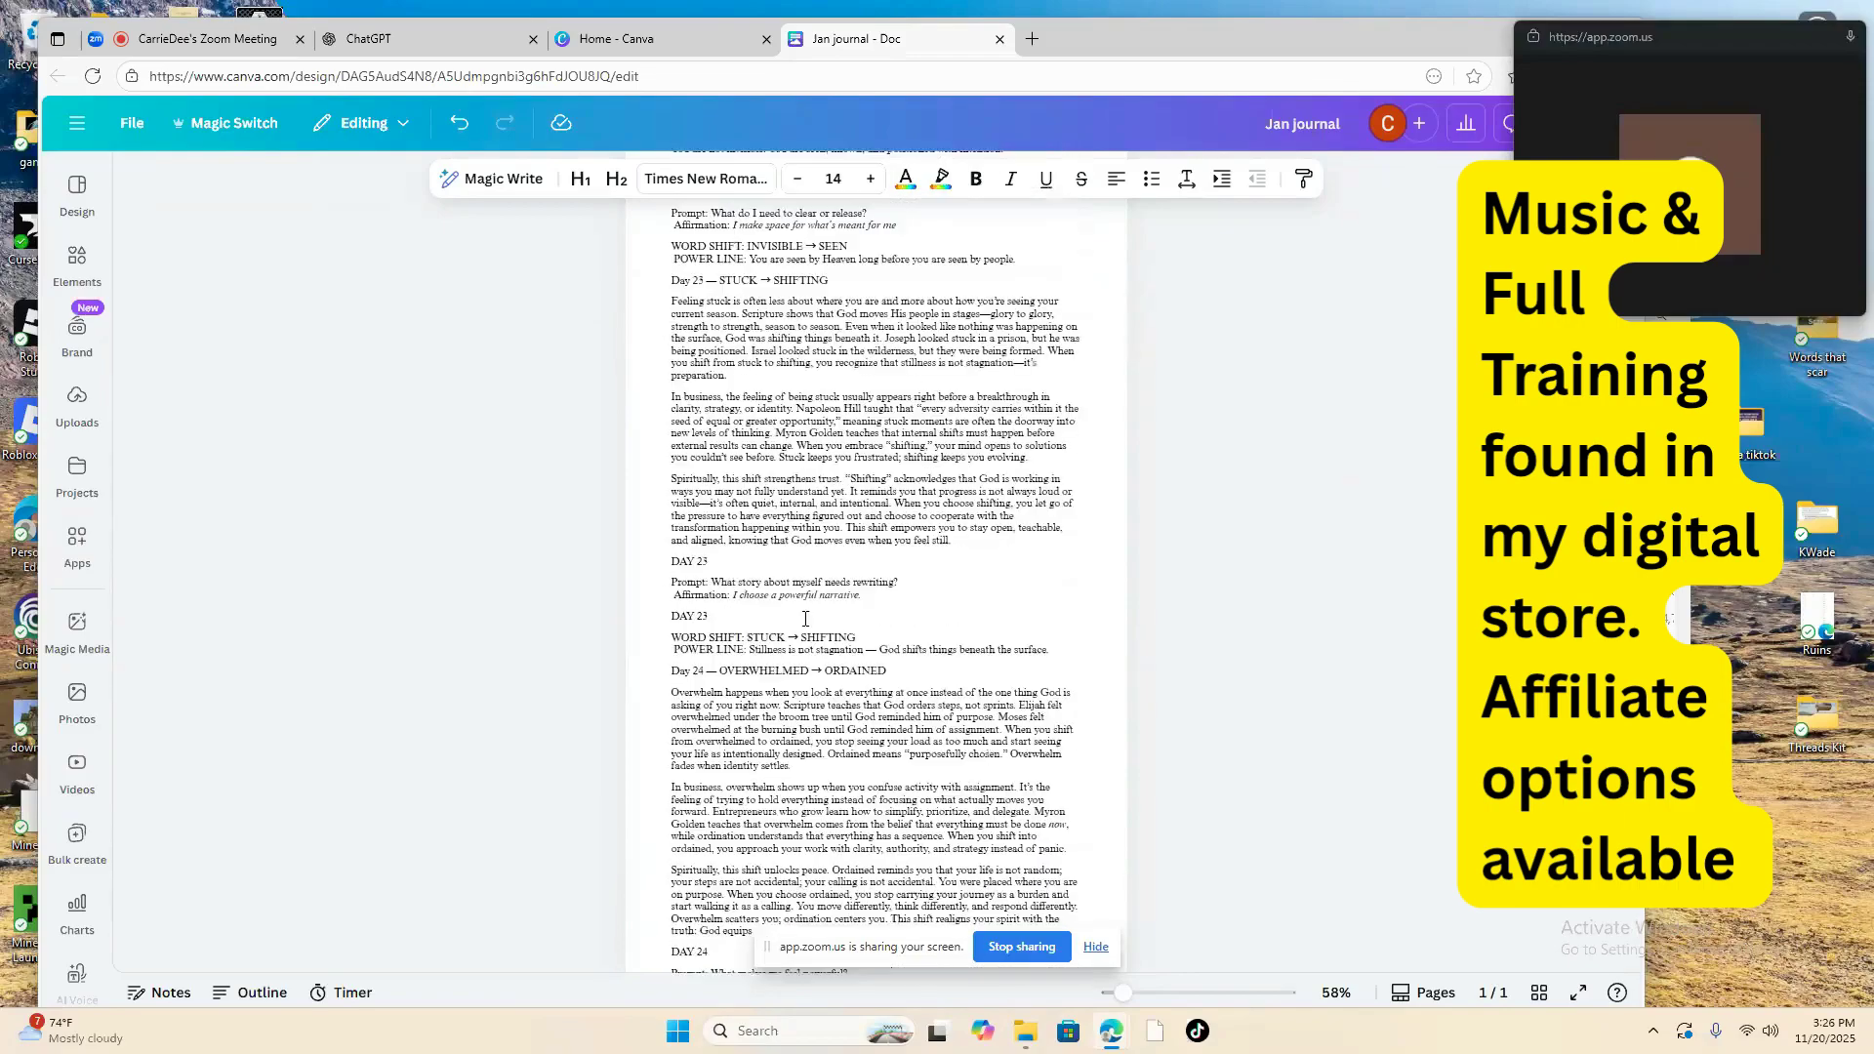
{"action": "scroll", "coordinate": [805, 619], "scroll_direction": "up", "scroll_amount": 20}
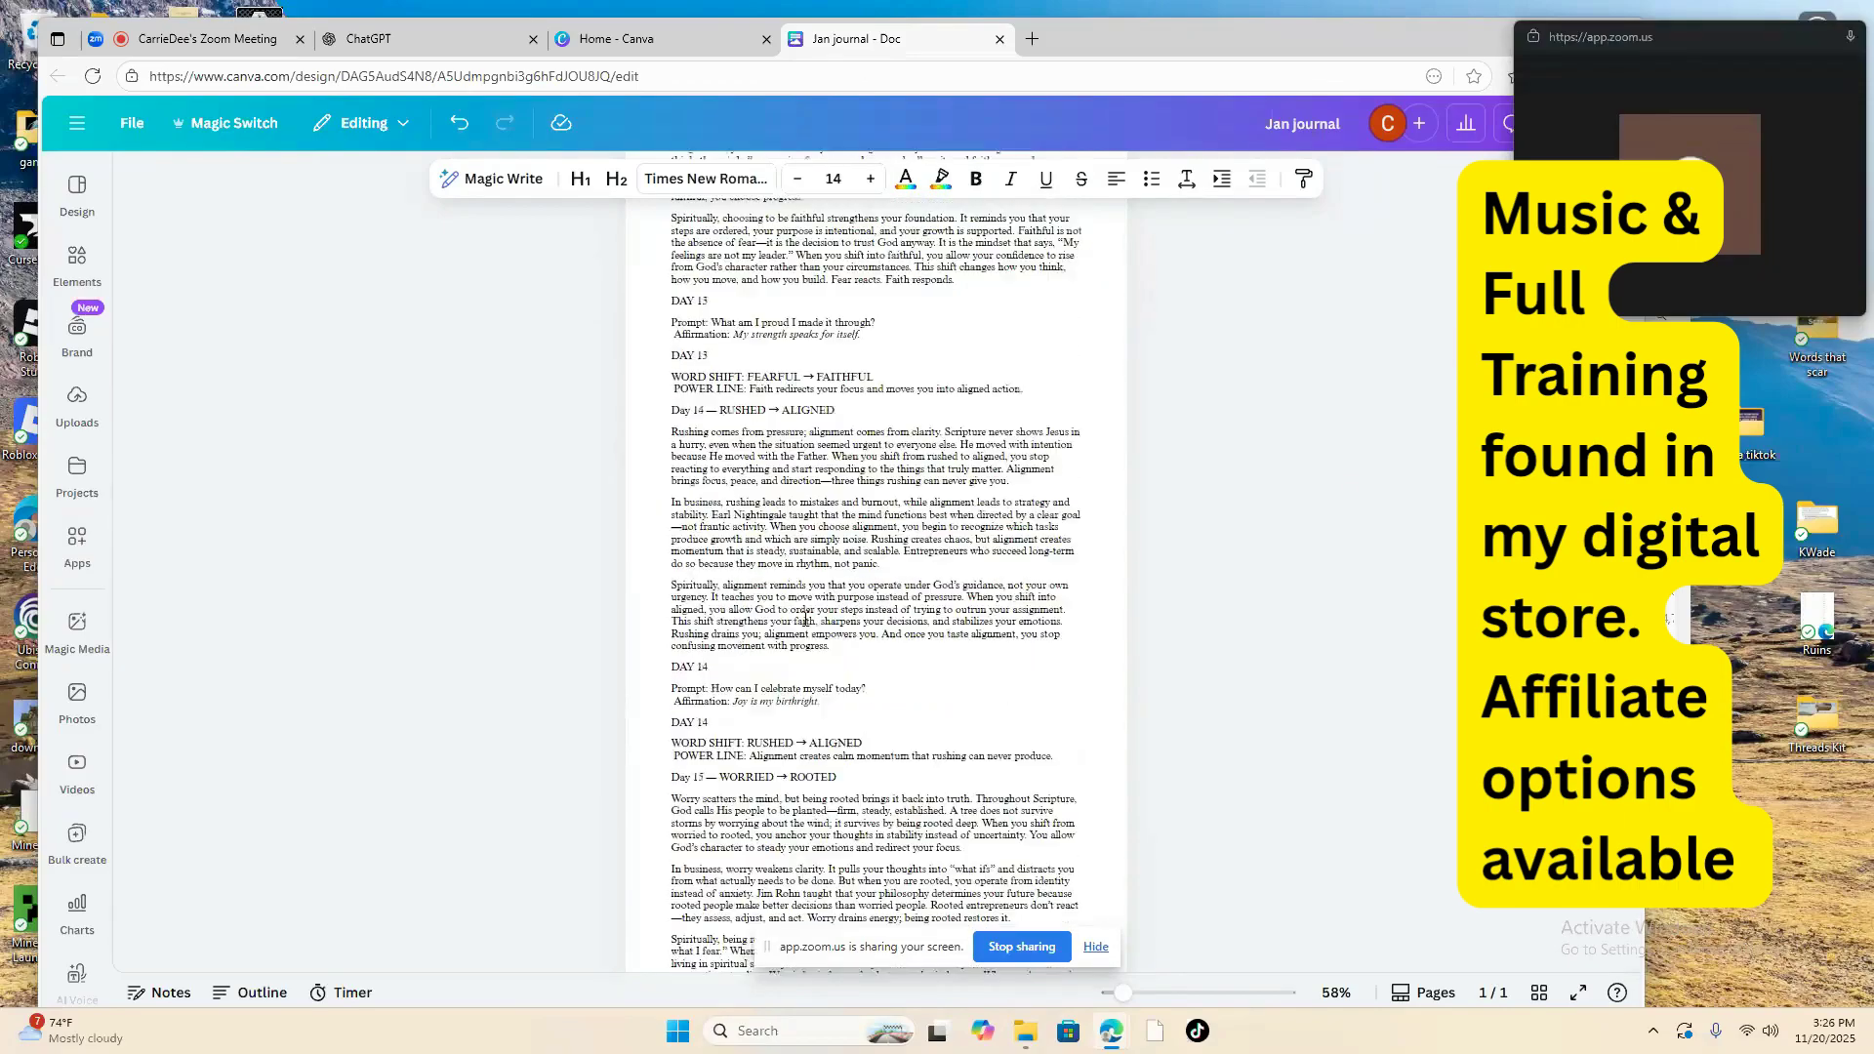
{"action": "scroll", "coordinate": [805, 619], "scroll_direction": "up", "scroll_amount": 20}
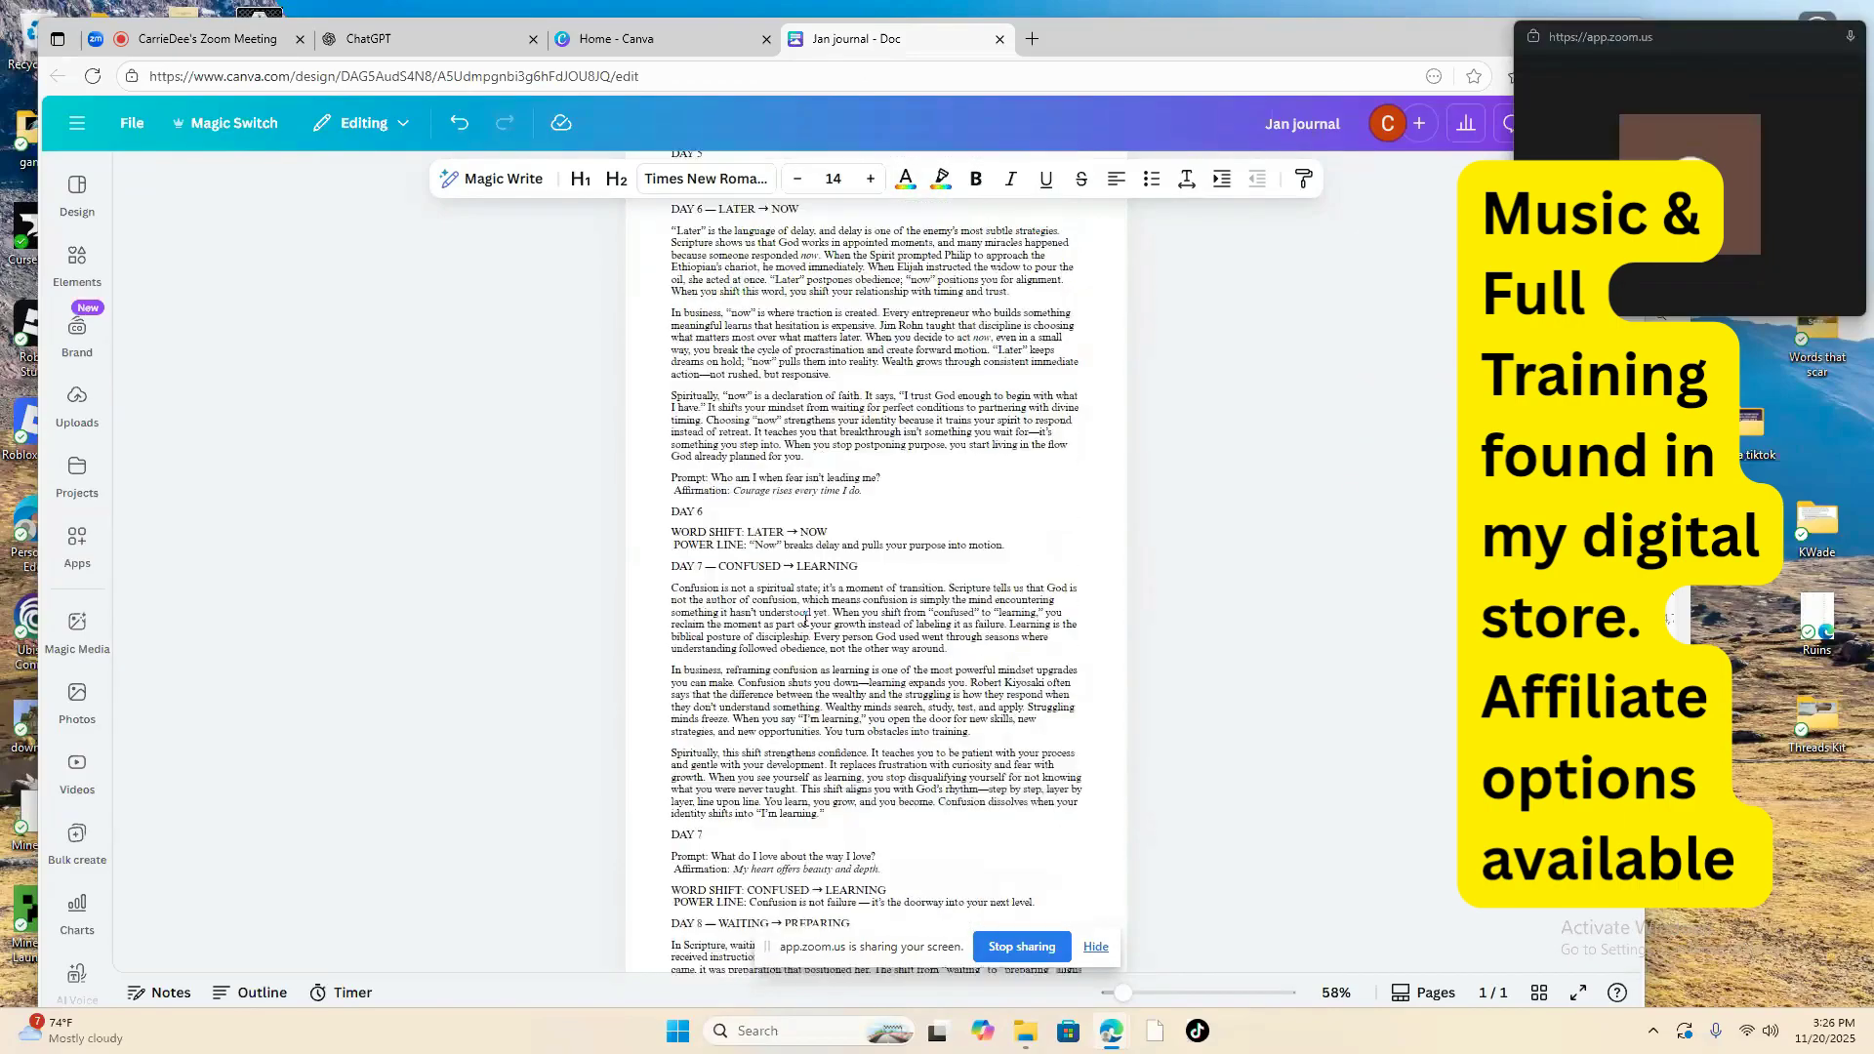
{"action": "scroll", "coordinate": [805, 617], "scroll_direction": "up", "scroll_amount": 15}
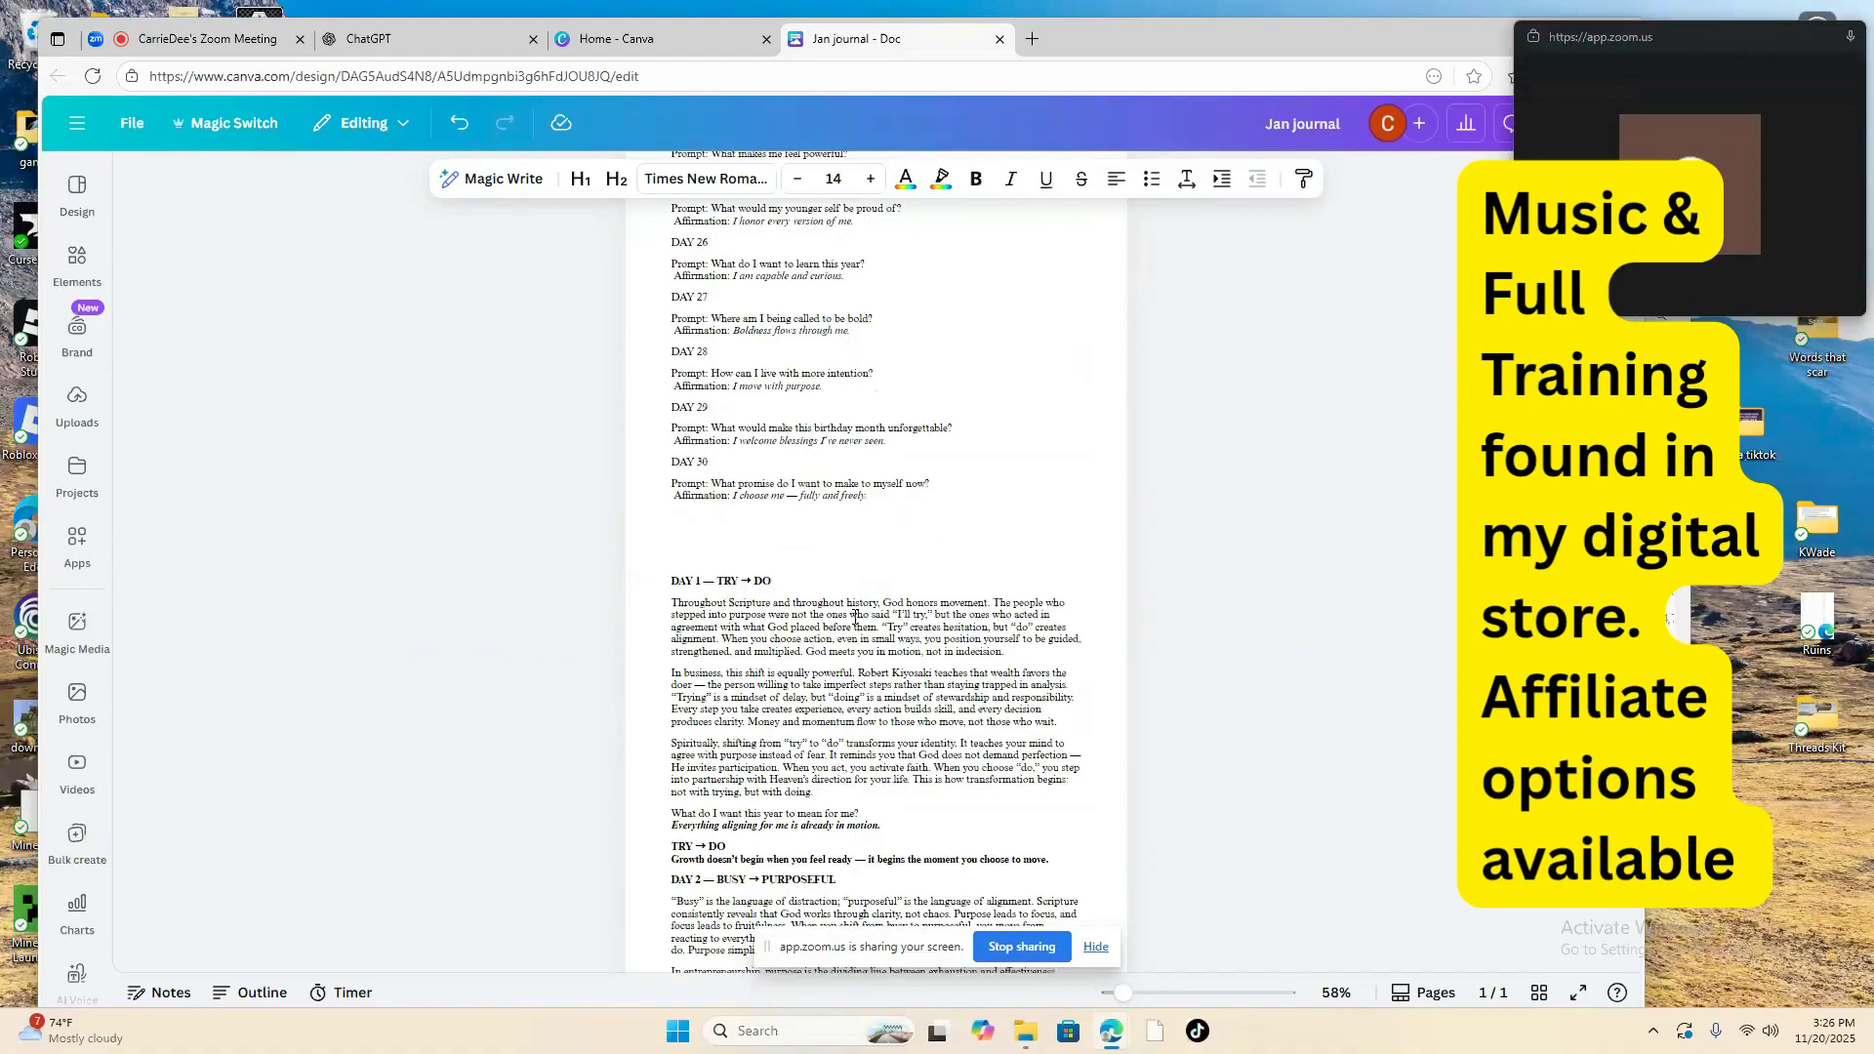
{"action": "left_click_drag", "start_coordinate": [672, 518], "coordinate": [656, 273]}
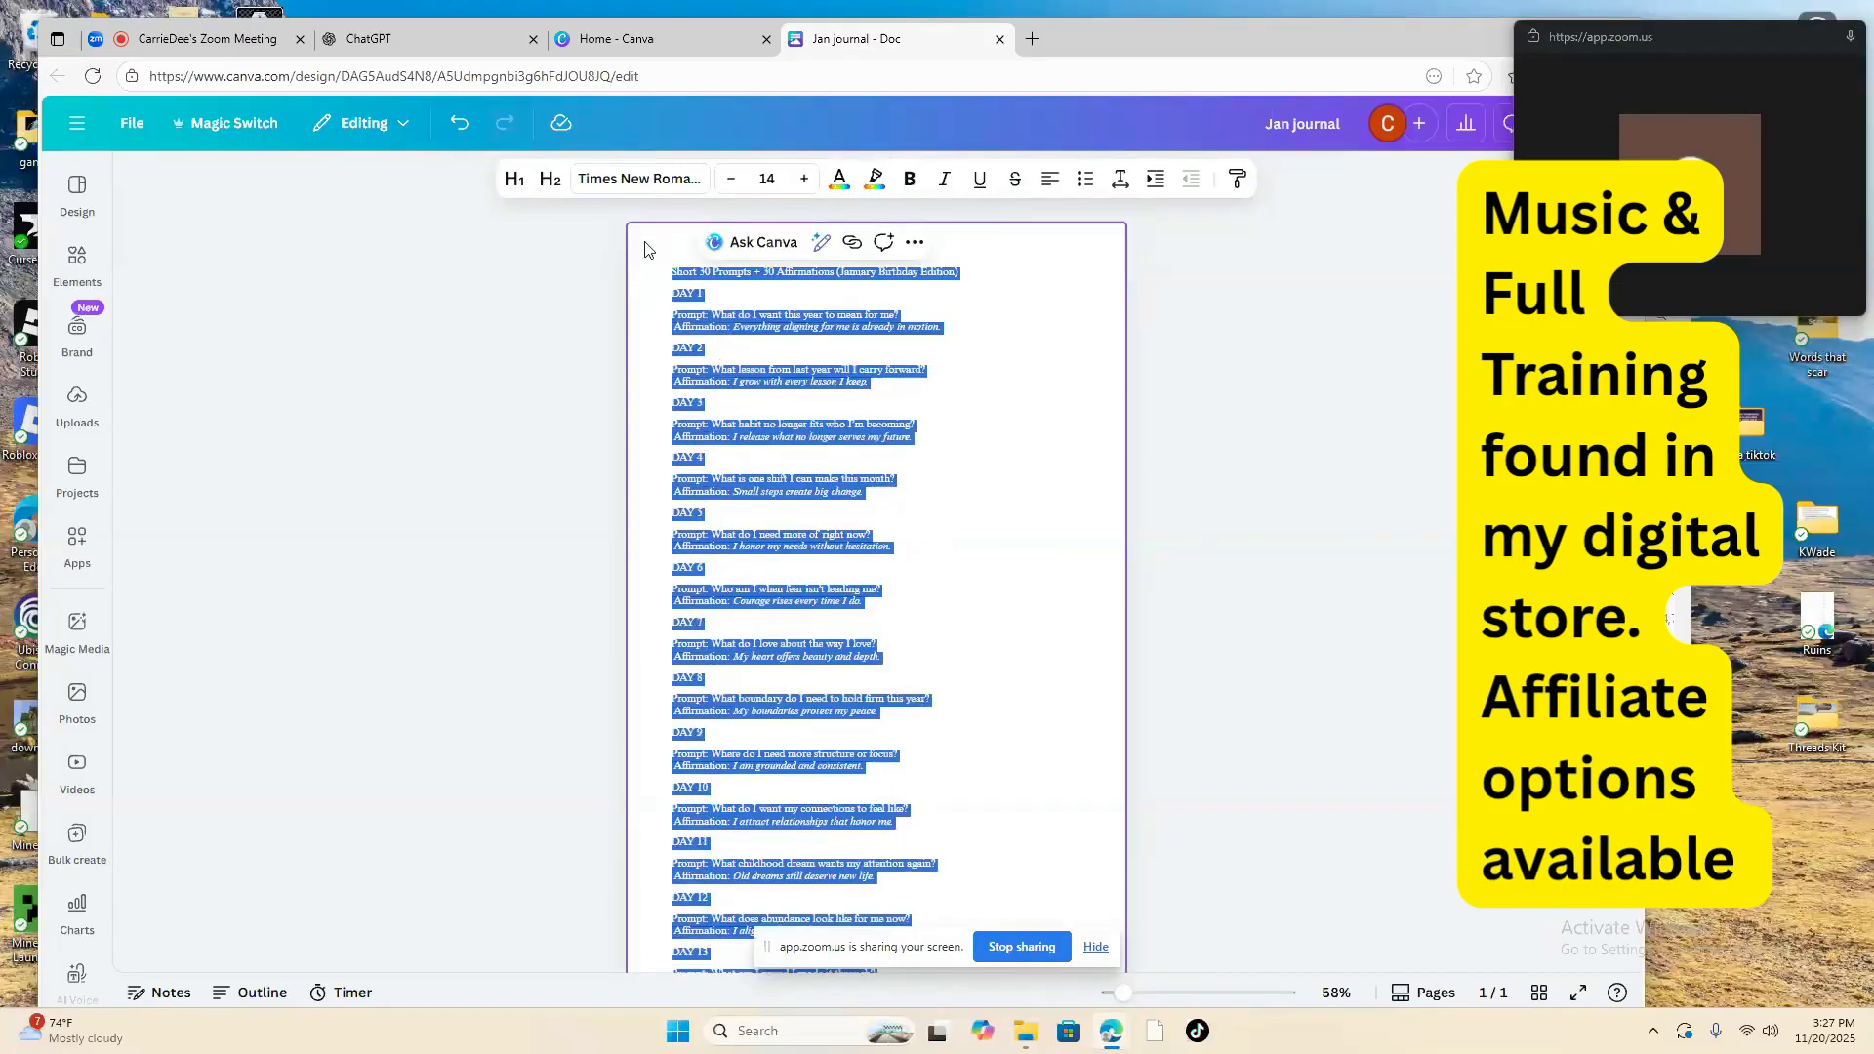
{"action": "key", "text": "BackSpace"}
{"action": "key", "text": "Delete"}
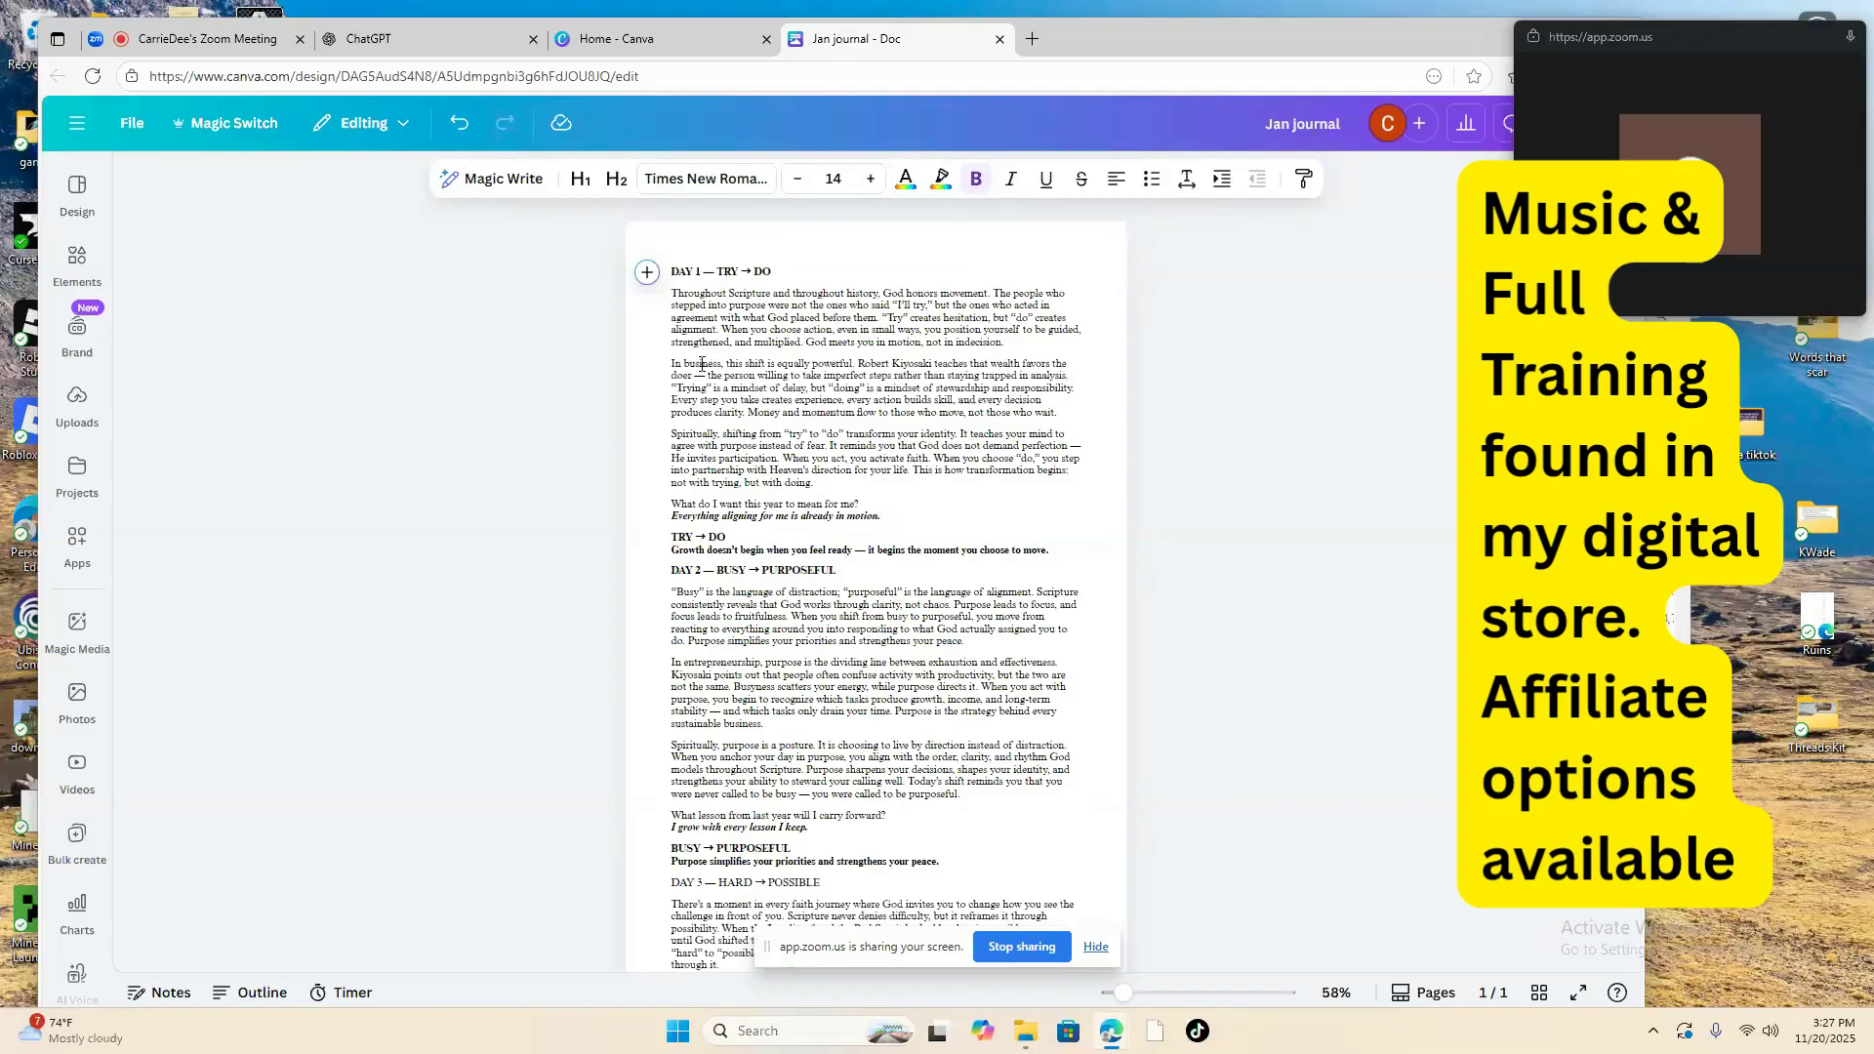
Step: Insert a blank line between the Day 1 power line and the Day 2 heading
{"action": "key", "text": "Down"}
{"action": "key", "text": "Down"}
{"action": "key", "text": "Down"}
{"action": "key", "text": "Down"}
{"action": "key", "text": "Down"}
{"action": "key", "text": "Down"}
{"action": "key", "text": "Down"}
{"action": "key", "text": "Down"}
{"action": "key", "text": "Down"}
{"action": "key", "text": "Down"}
{"action": "key", "text": "Down"}
{"action": "key", "text": "Down"}
{"action": "key", "text": "Down"}
{"action": "key", "text": "Down"}
{"action": "key", "text": "Down"}
{"action": "key", "text": "Down"}
{"action": "key", "text": "Down"}
{"action": "key", "text": "Down"}
{"action": "key", "text": "Down"}
{"action": "key", "text": "Down"}
{"action": "key", "text": "Up"}
{"action": "key", "text": "Return"}
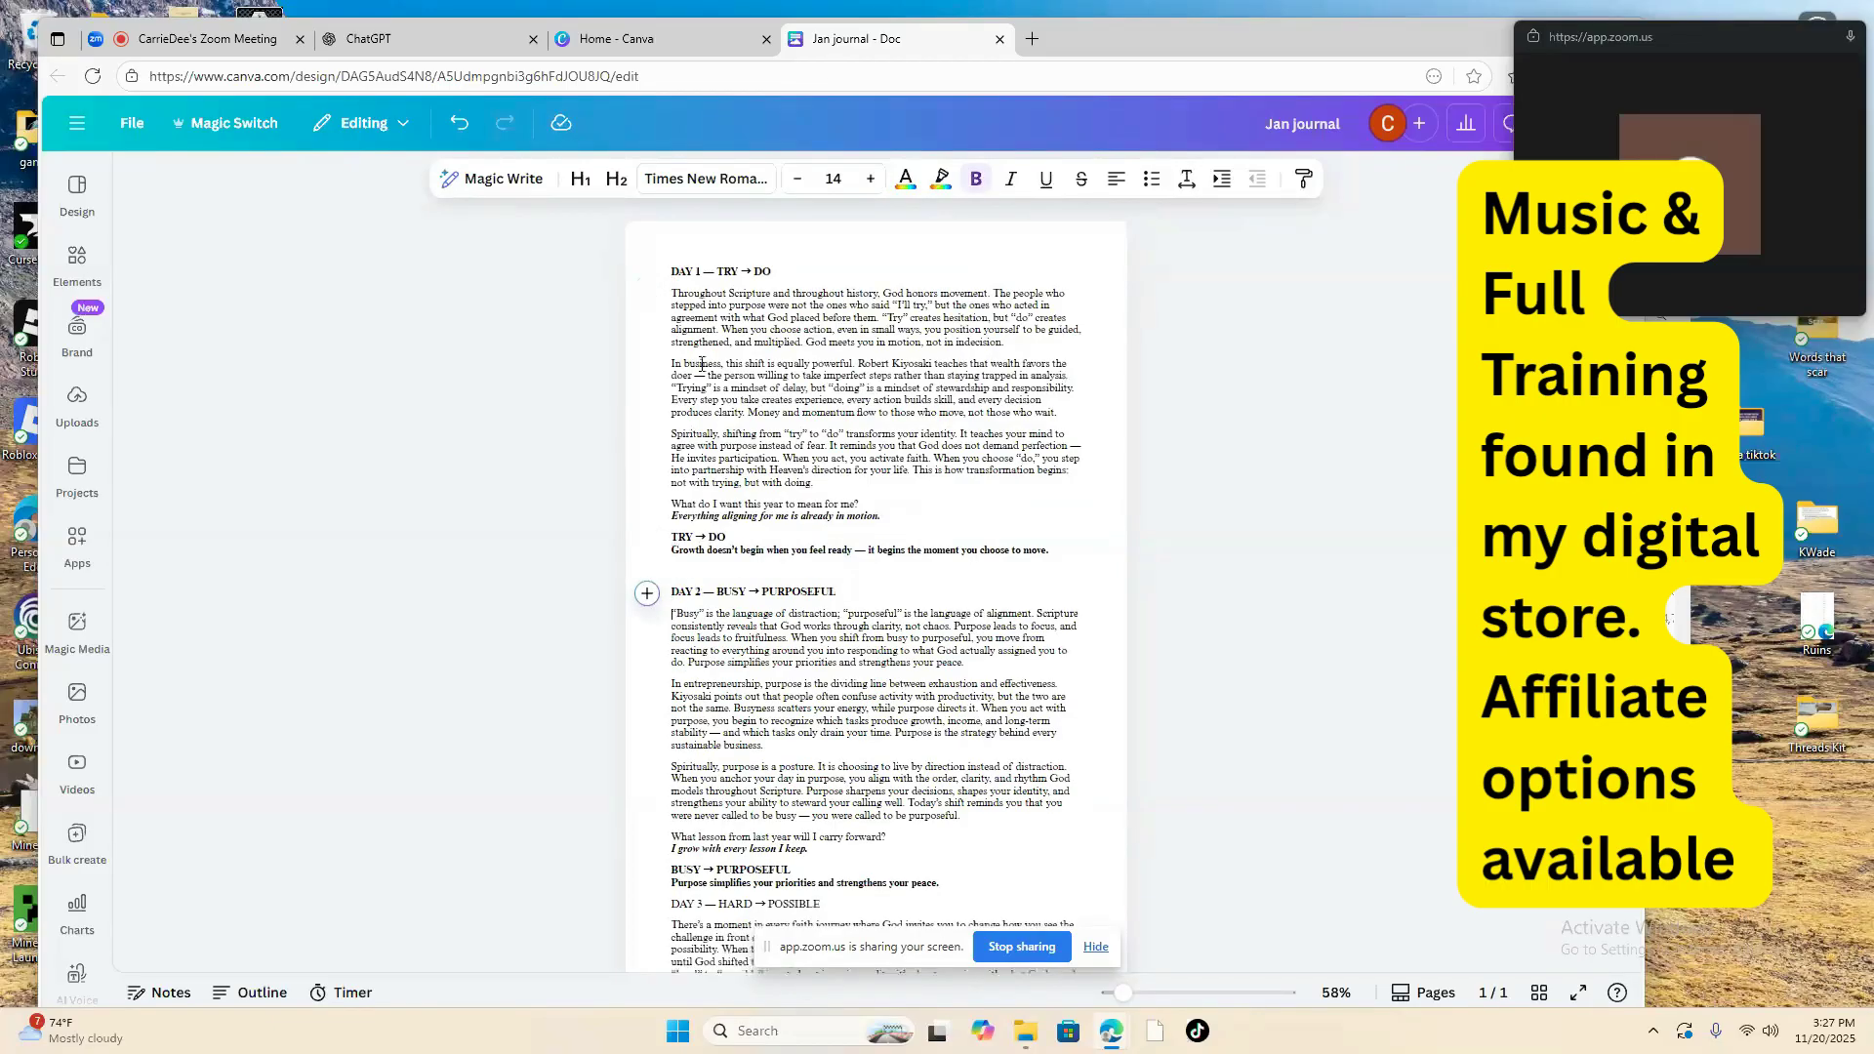
Step: Insert a blank line between the Day 2 power line and the Day 3 heading
{"action": "key", "text": "Down"}
{"action": "key", "text": "Down"}
{"action": "key", "text": "Down"}
{"action": "key", "text": "Down"}
{"action": "key", "text": "Down"}
{"action": "key", "text": "Down"}
{"action": "key", "text": "Down"}
{"action": "key", "text": "Down"}
{"action": "key", "text": "Down"}
{"action": "key", "text": "Down"}
{"action": "key", "text": "Down"}
{"action": "key", "text": "Down"}
{"action": "key", "text": "Down"}
{"action": "key", "text": "Down"}
{"action": "key", "text": "Down"}
{"action": "key", "text": "Down"}
{"action": "key", "text": "Down"}
{"action": "key", "text": "Down"}
{"action": "key", "text": "Down"}
{"action": "key", "text": "Down"}
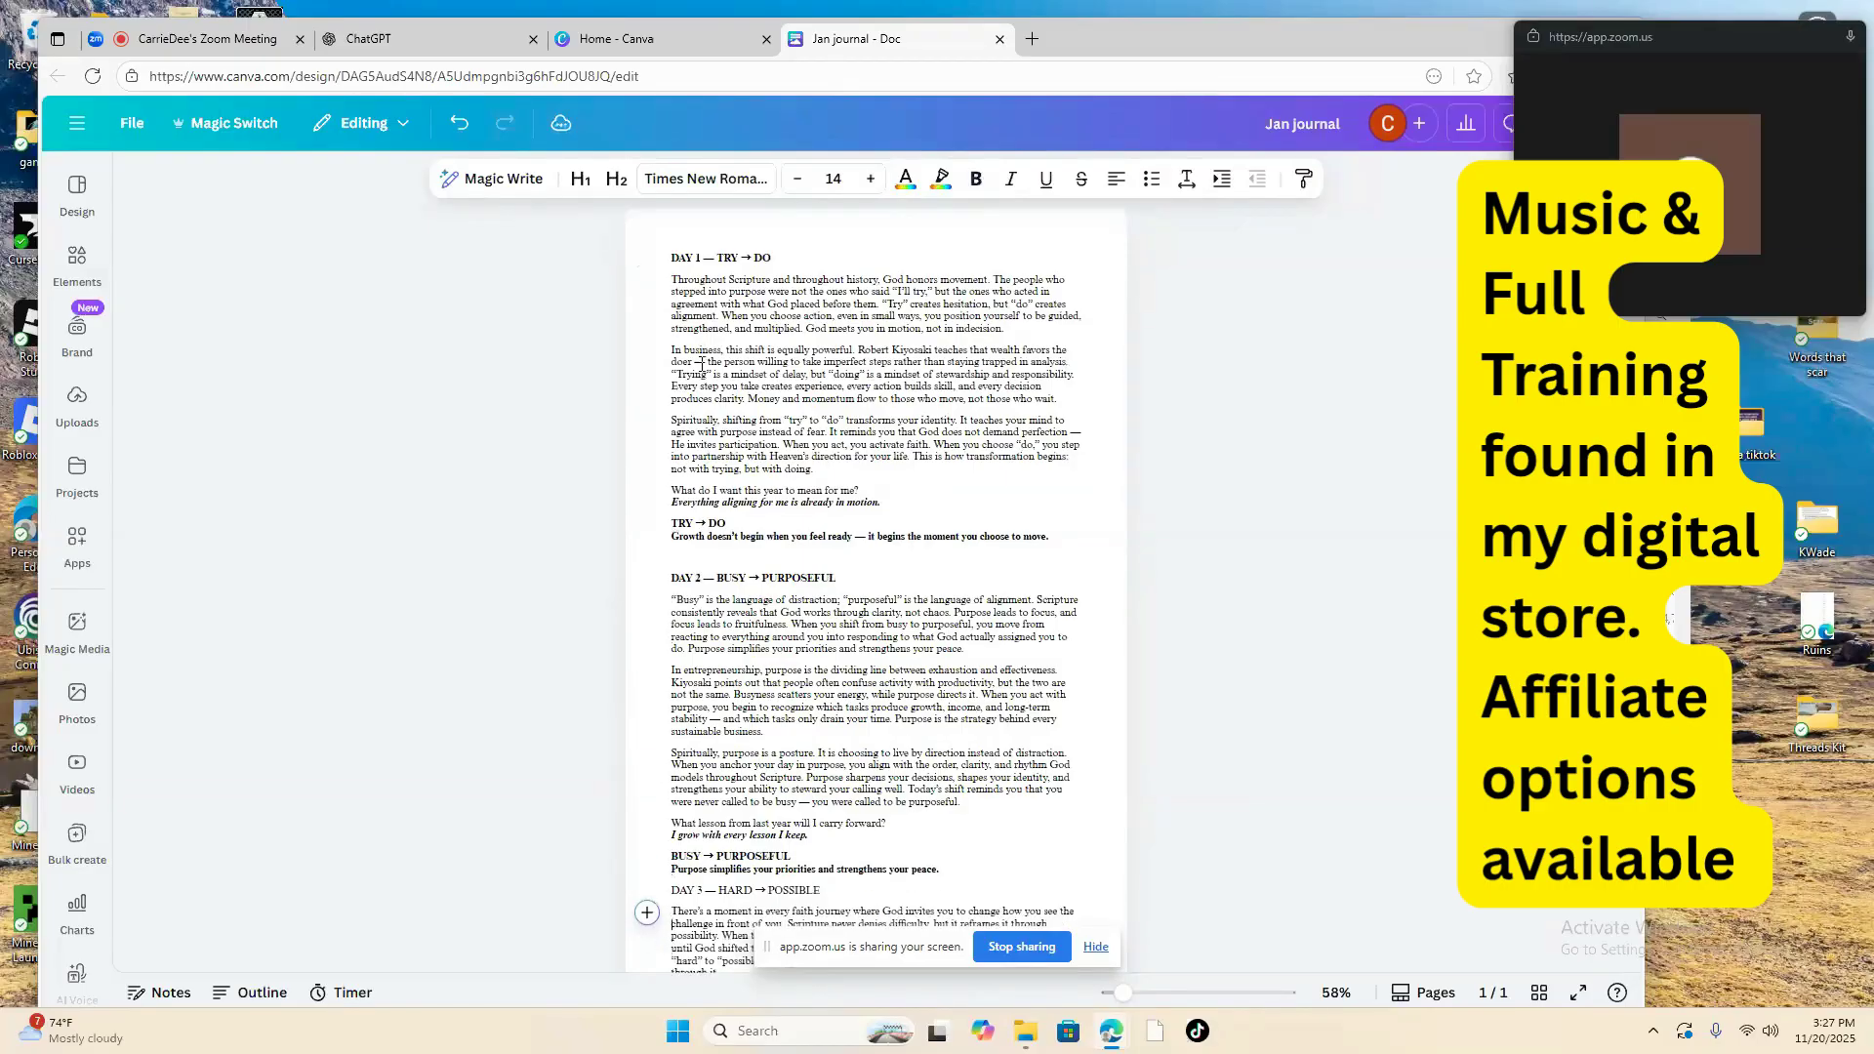
{"action": "key", "text": "Up"}
{"action": "key", "text": "Return"}
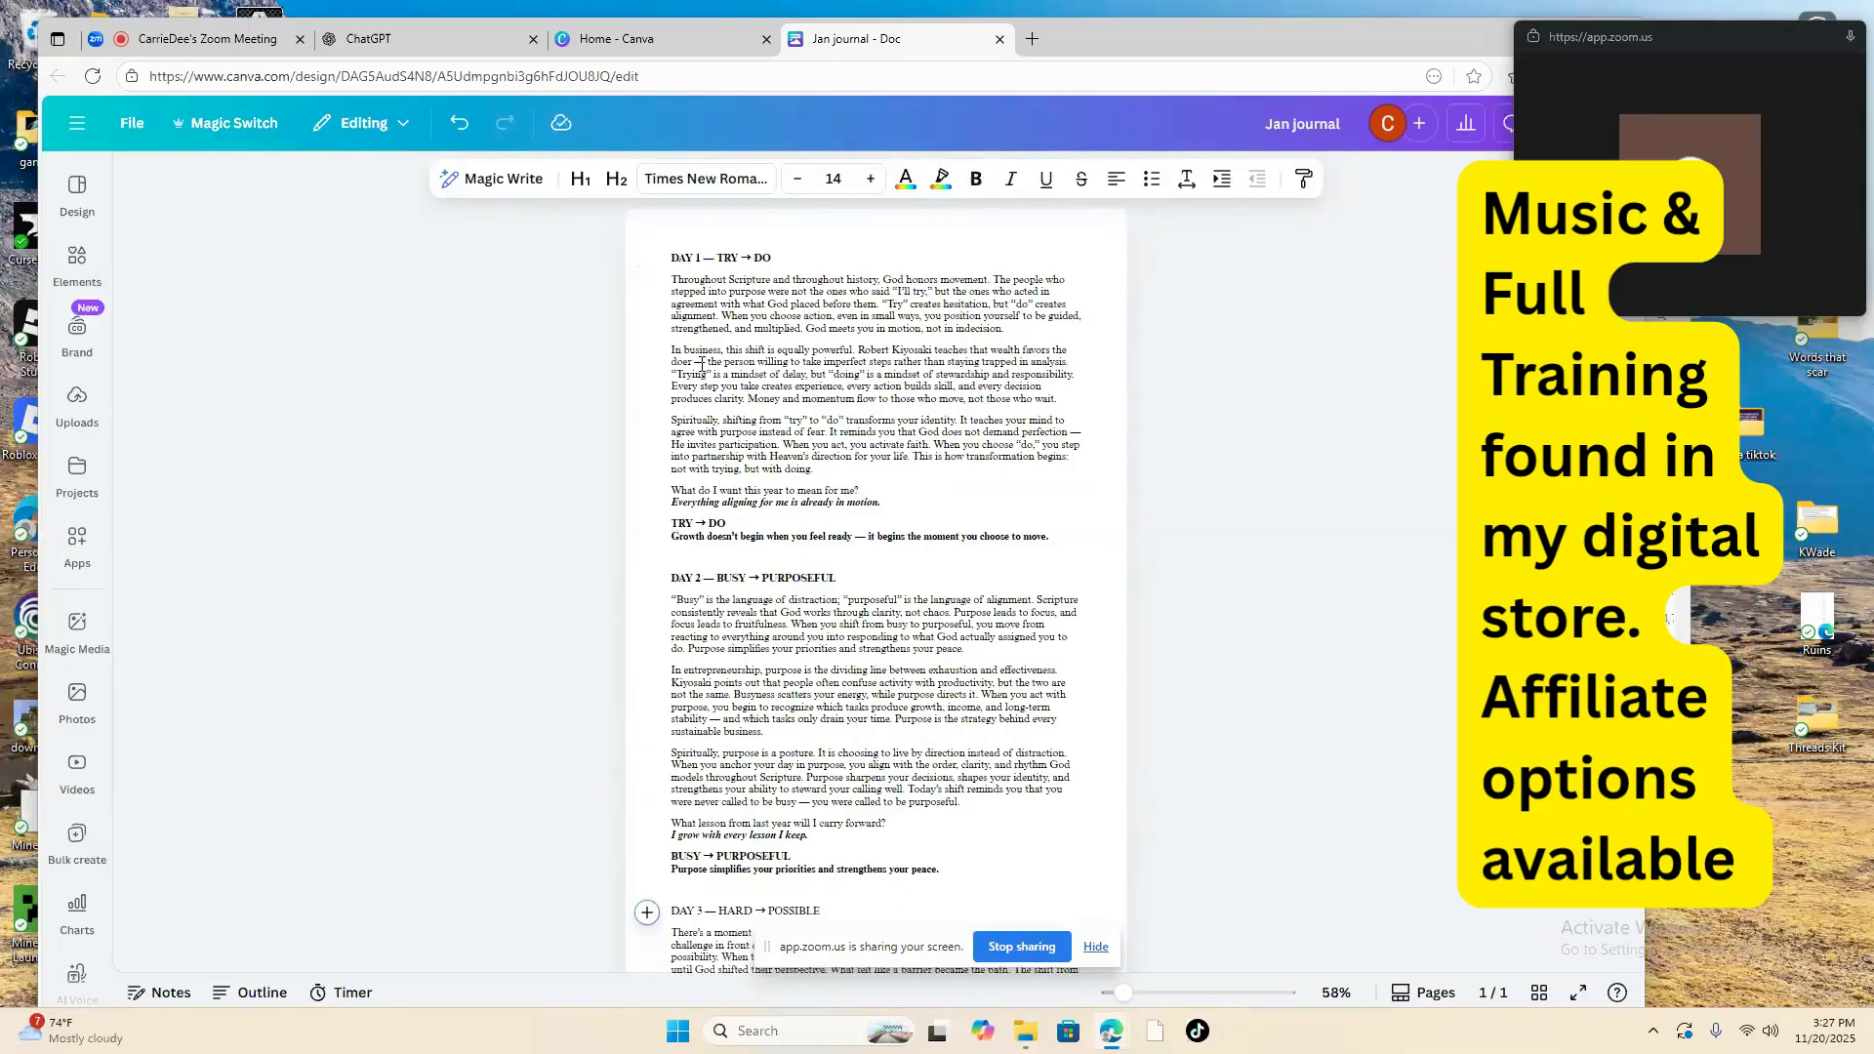
Step: Make the Day 3 heading, "DAY 3 — HARD → POSSIBLE", bold
{"action": "scroll", "coordinate": [216, 244], "scroll_direction": "down", "scroll_amount": 5}
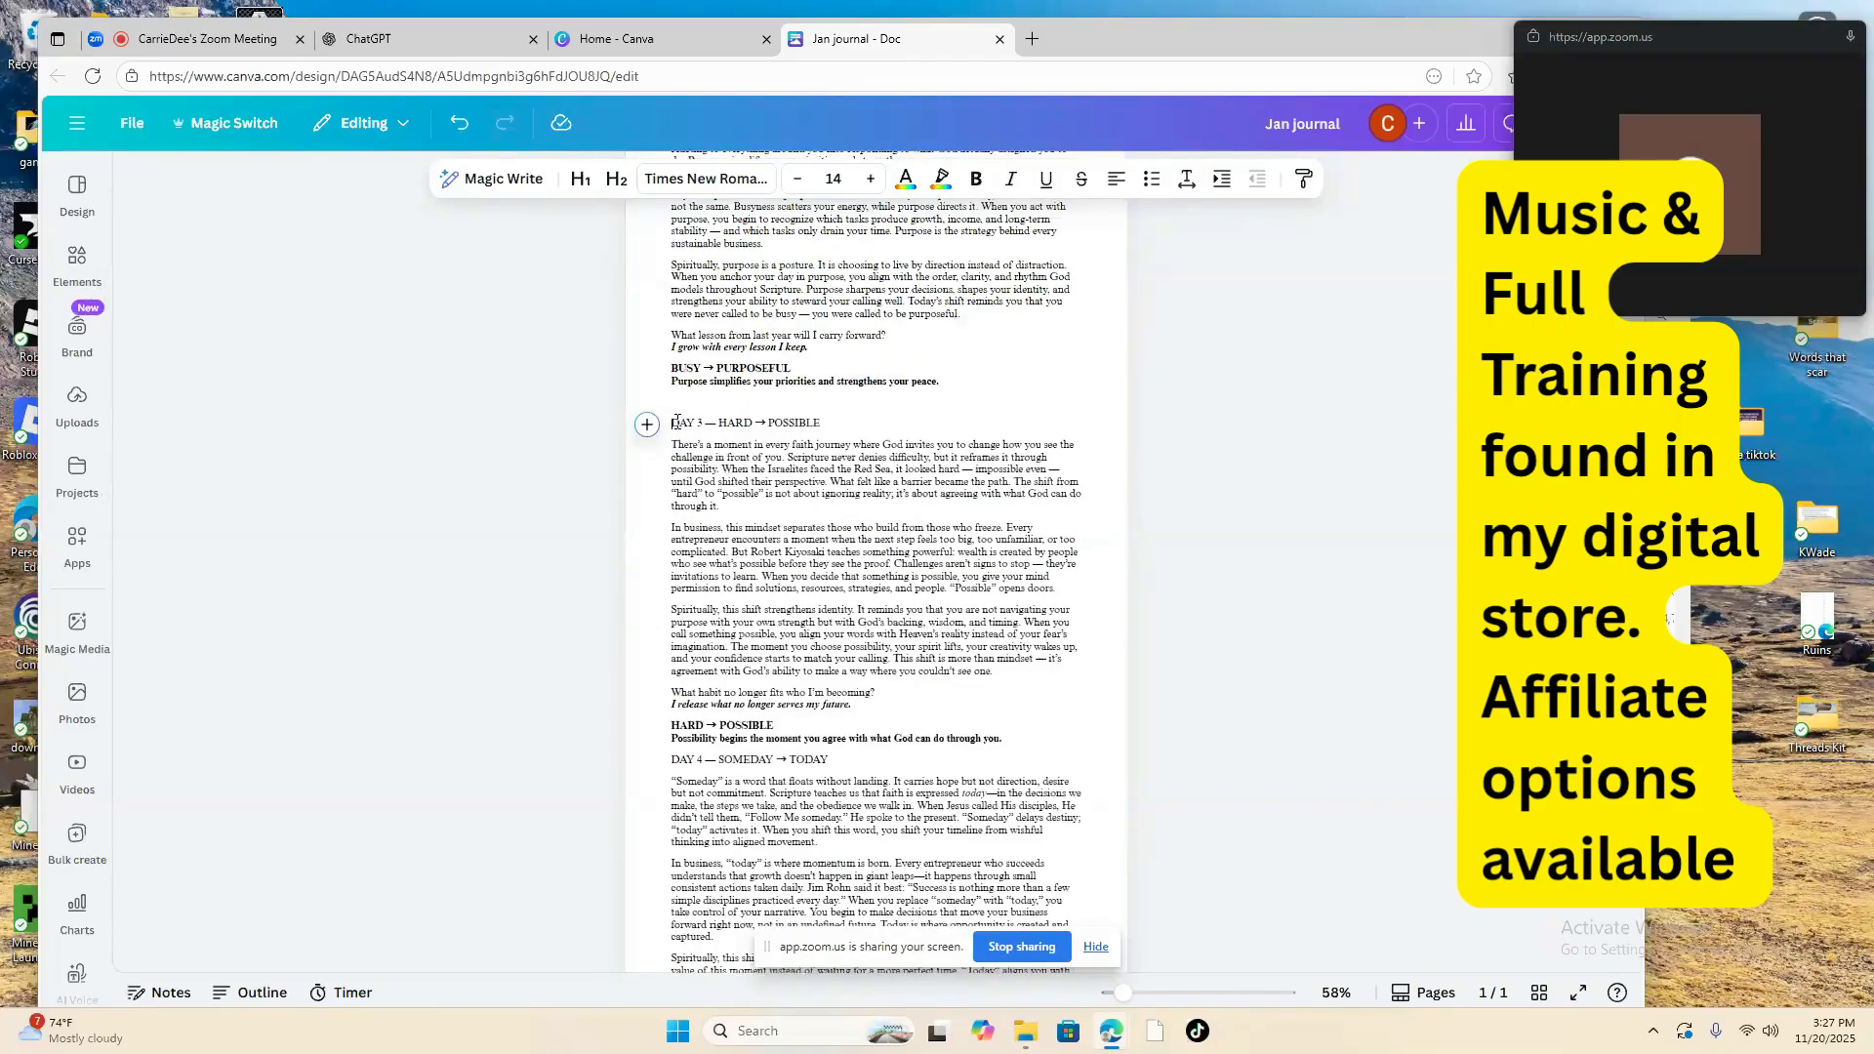
{"action": "left_click_drag", "start_coordinate": [673, 423], "coordinate": [820, 423]}
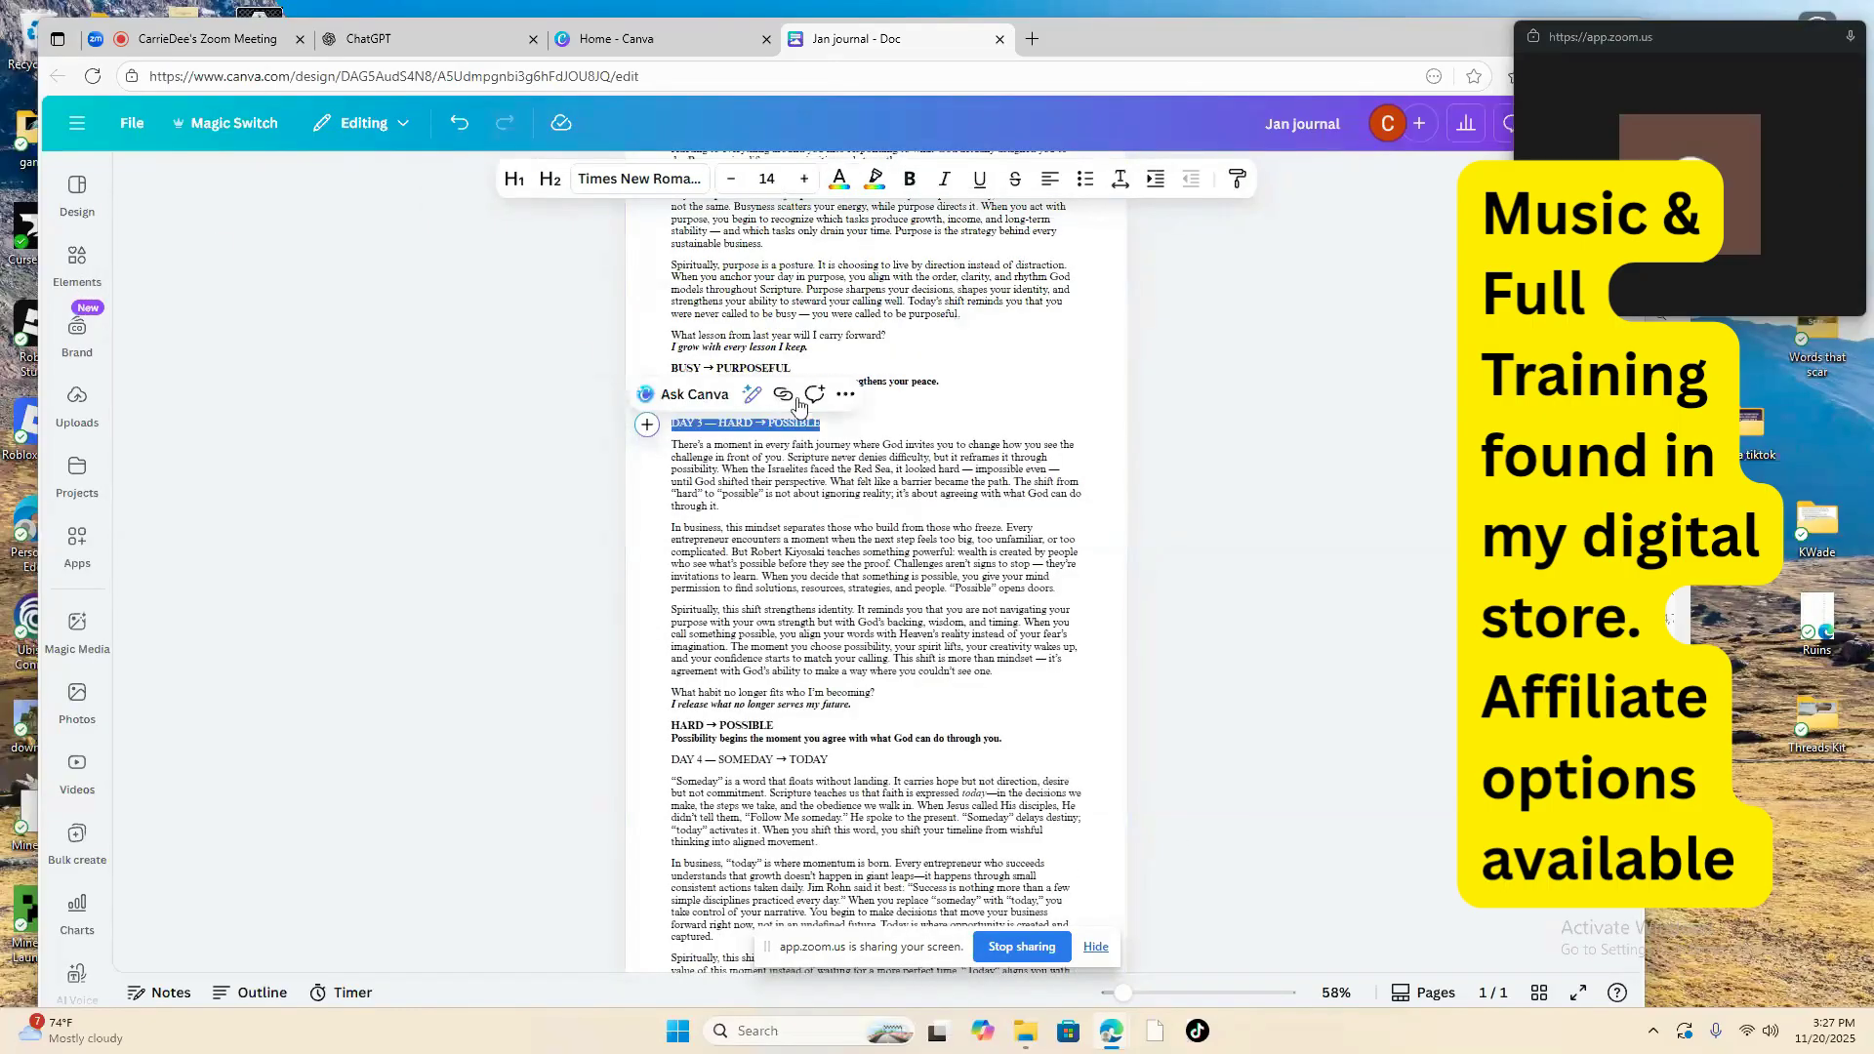
{"action": "left_click", "coordinate": [909, 179]}
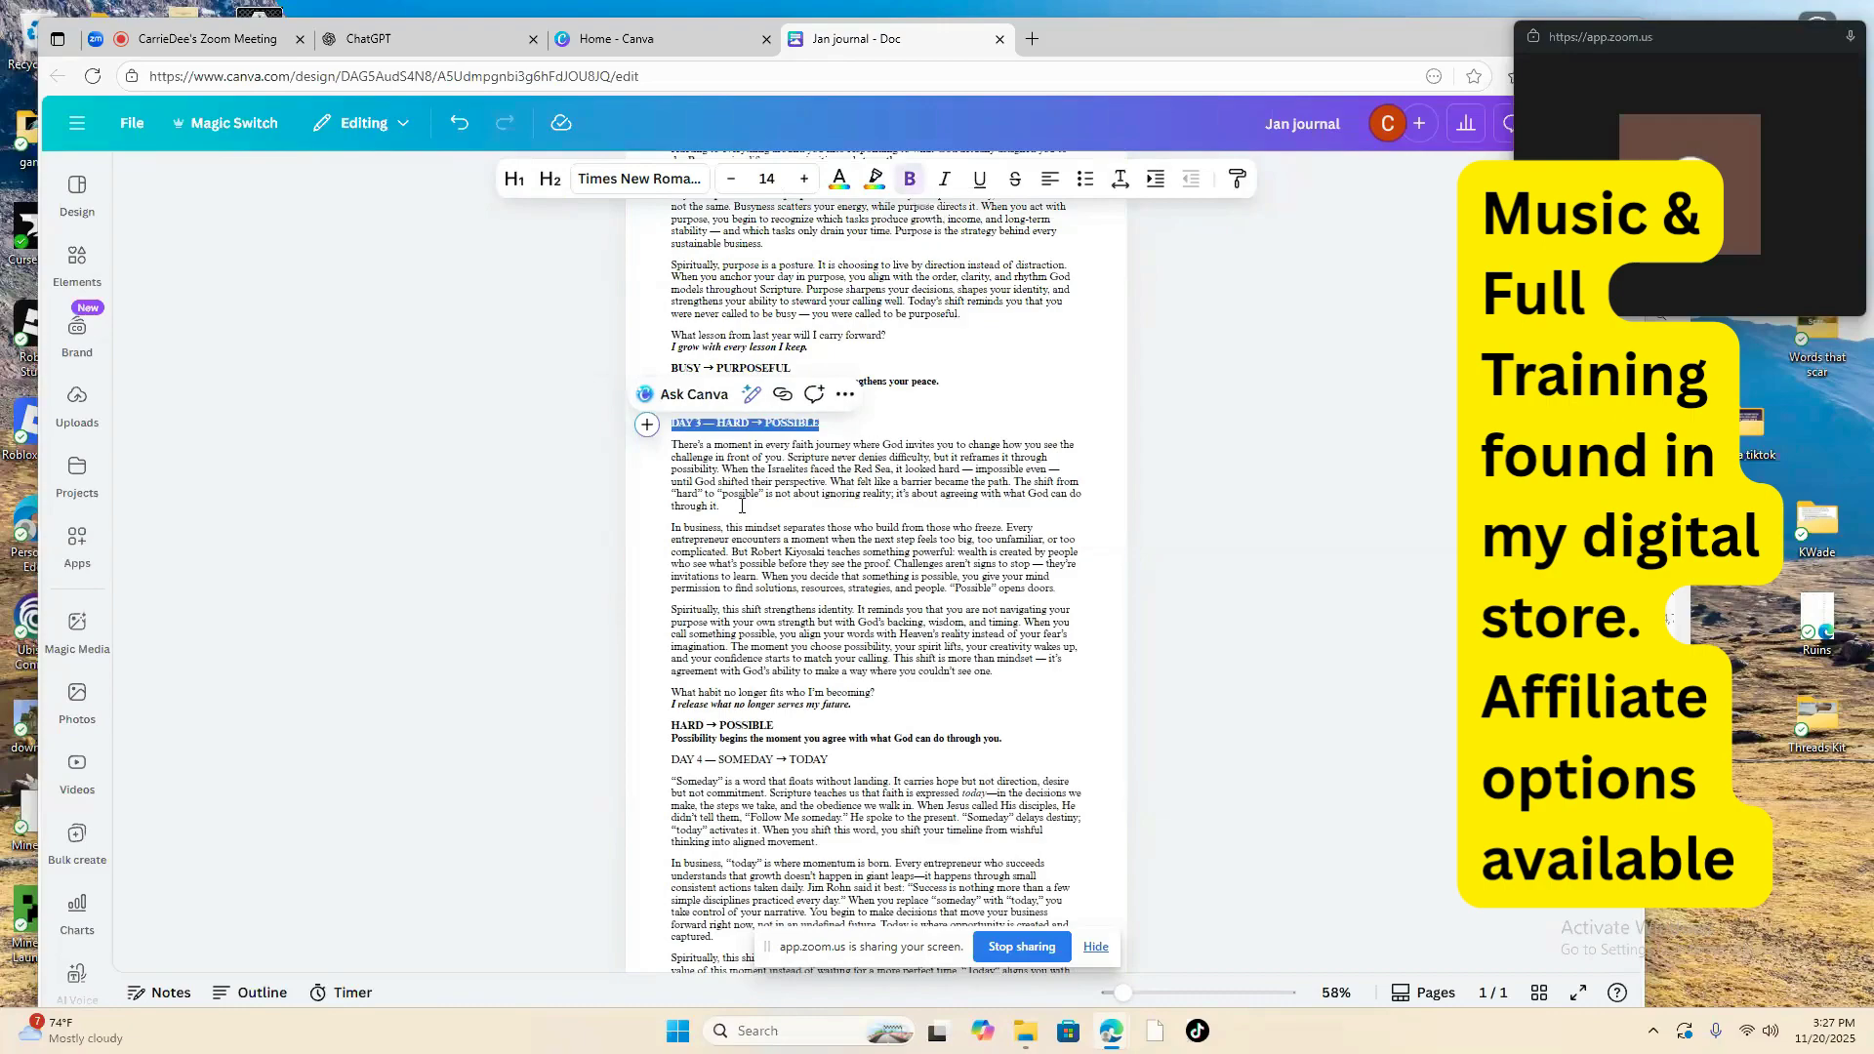
Step: Insert two blank lines above the "DAY 4 — SOMEDAY → TODAY" heading and make the heading bold
{"action": "scroll", "coordinate": [720, 597], "scroll_direction": "down", "scroll_amount": 2}
{"action": "left_click", "coordinate": [672, 578]}
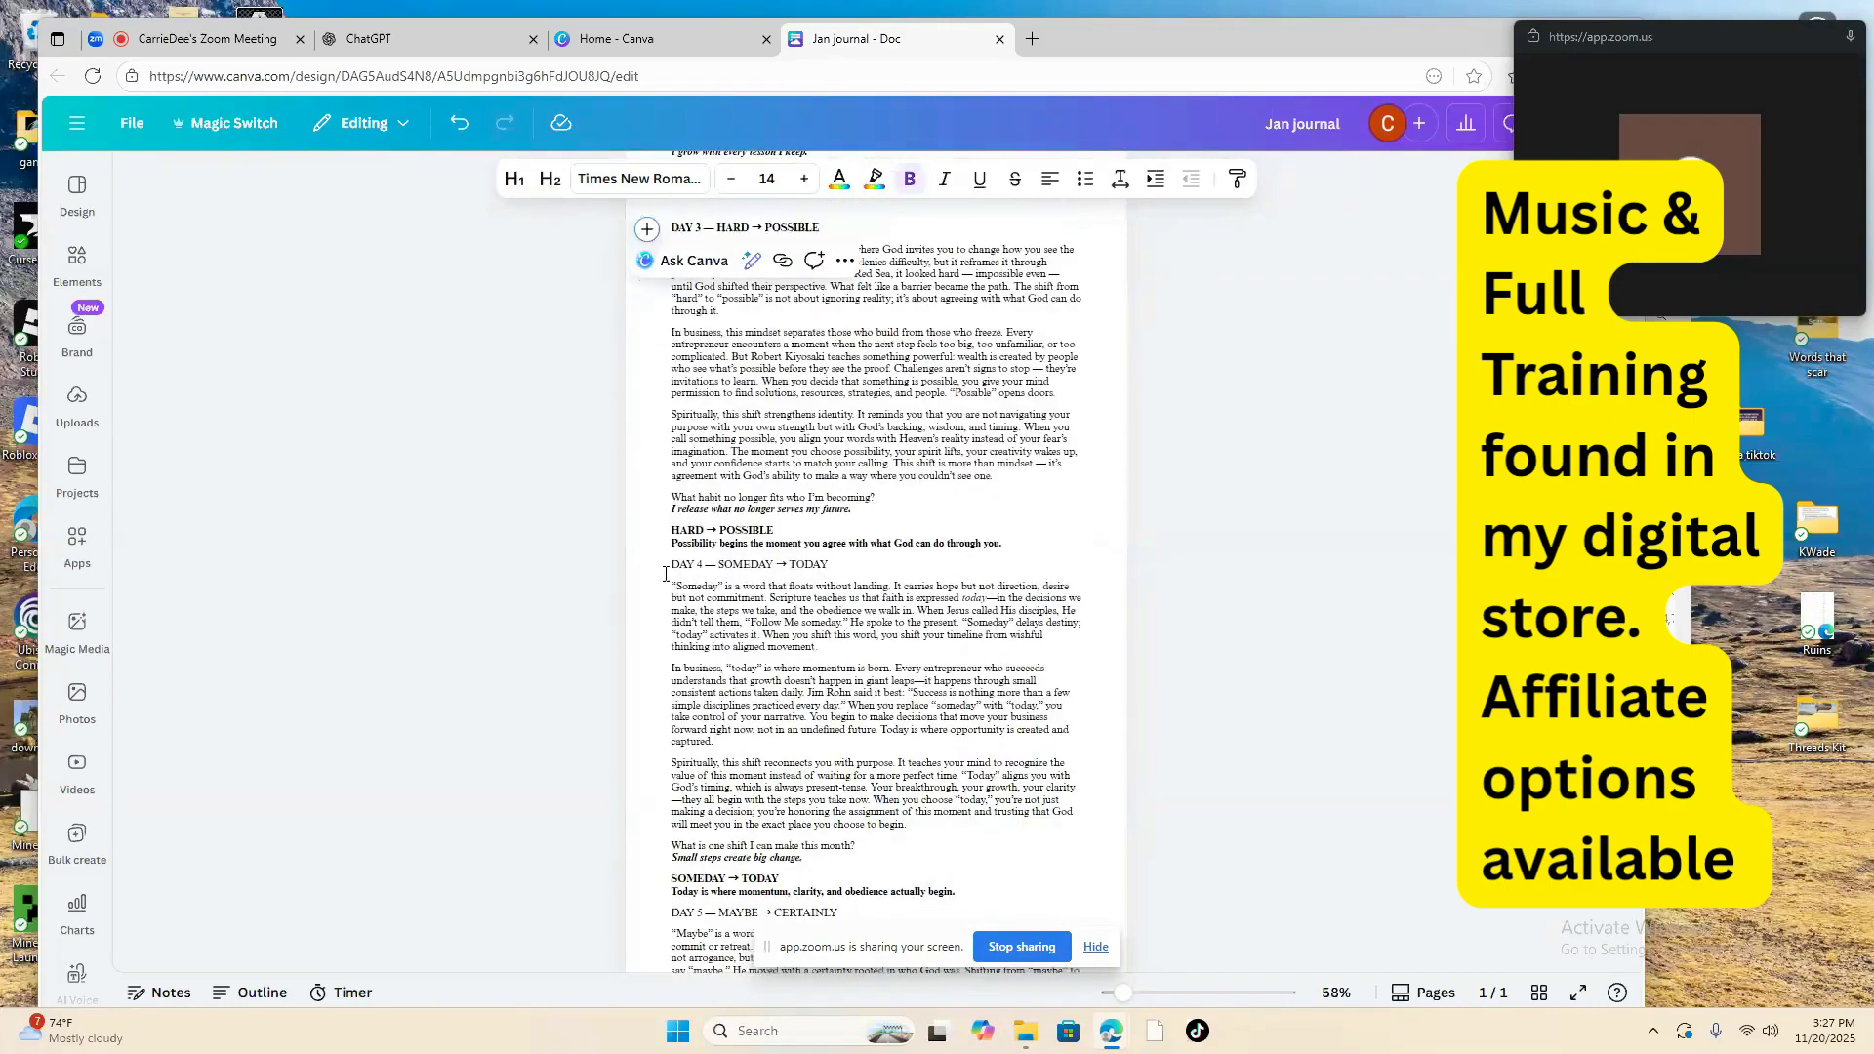
{"action": "left_click", "coordinate": [673, 572]}
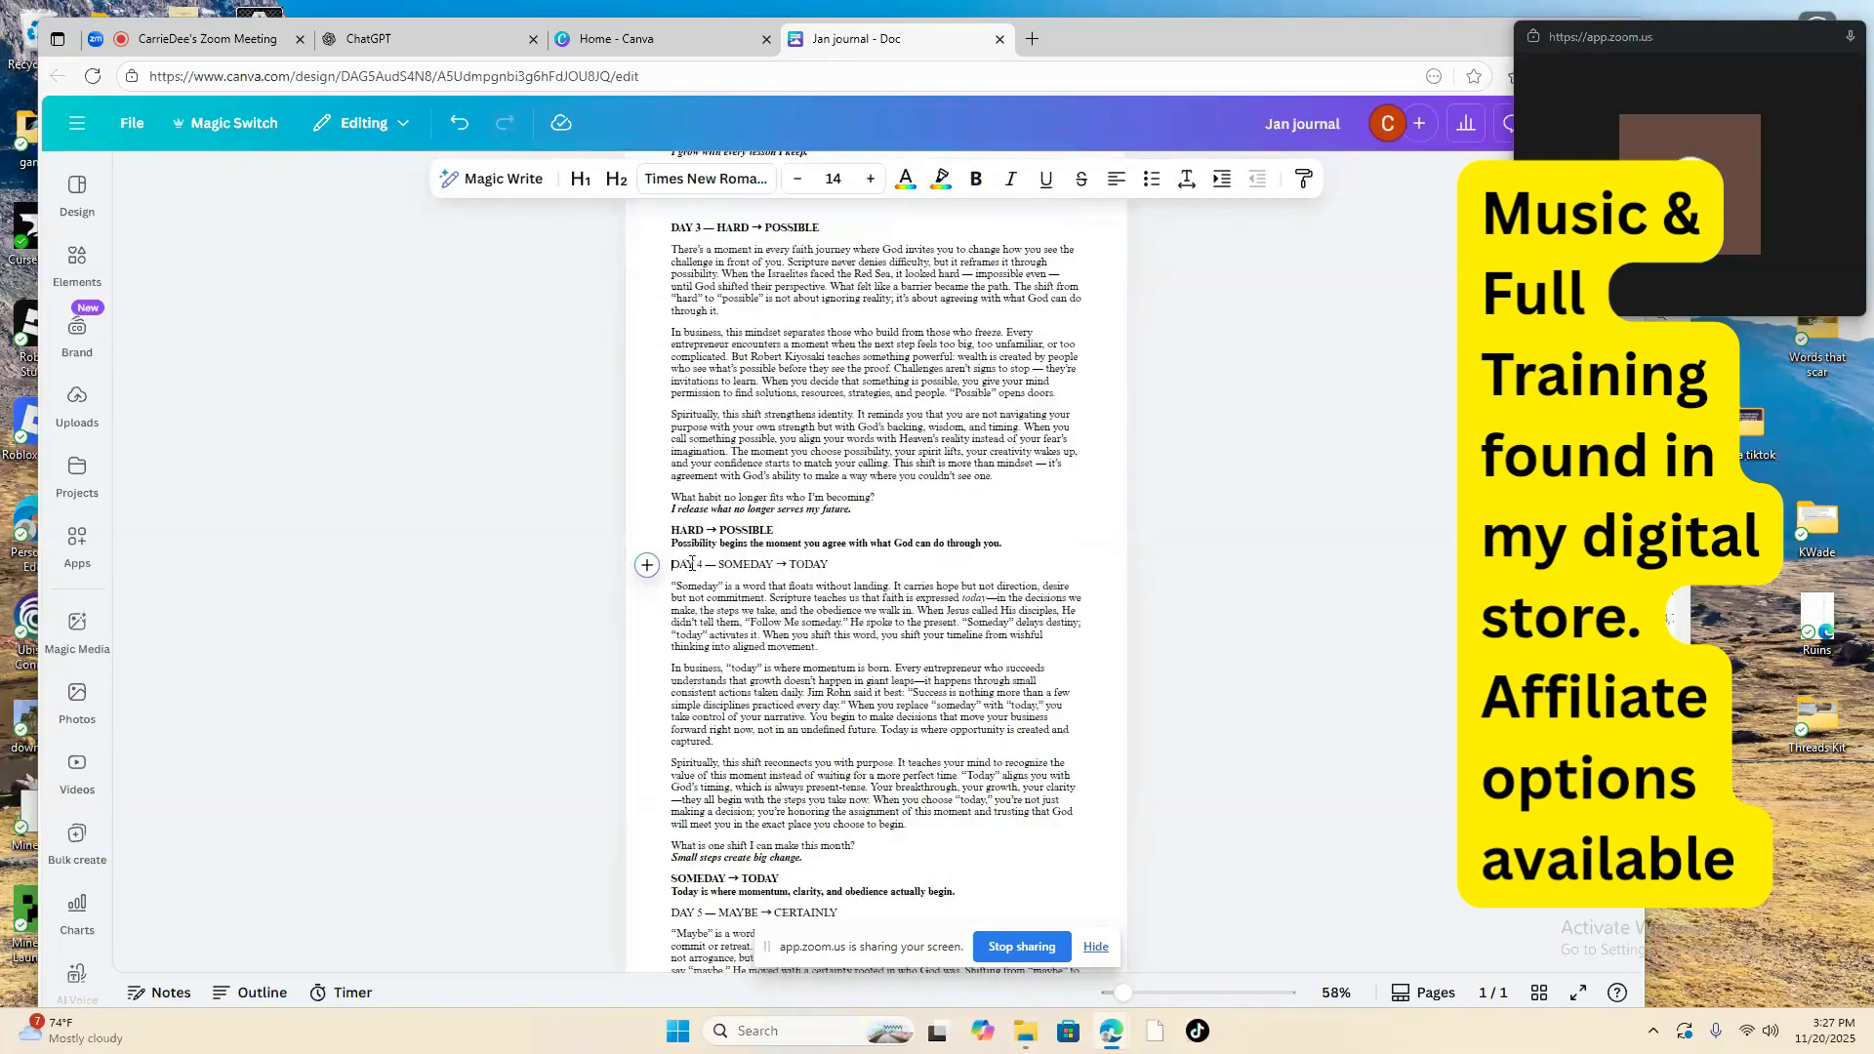
{"action": "key", "text": "Return"}
{"action": "left_click_drag", "start_coordinate": [673, 607], "coordinate": [835, 607]}
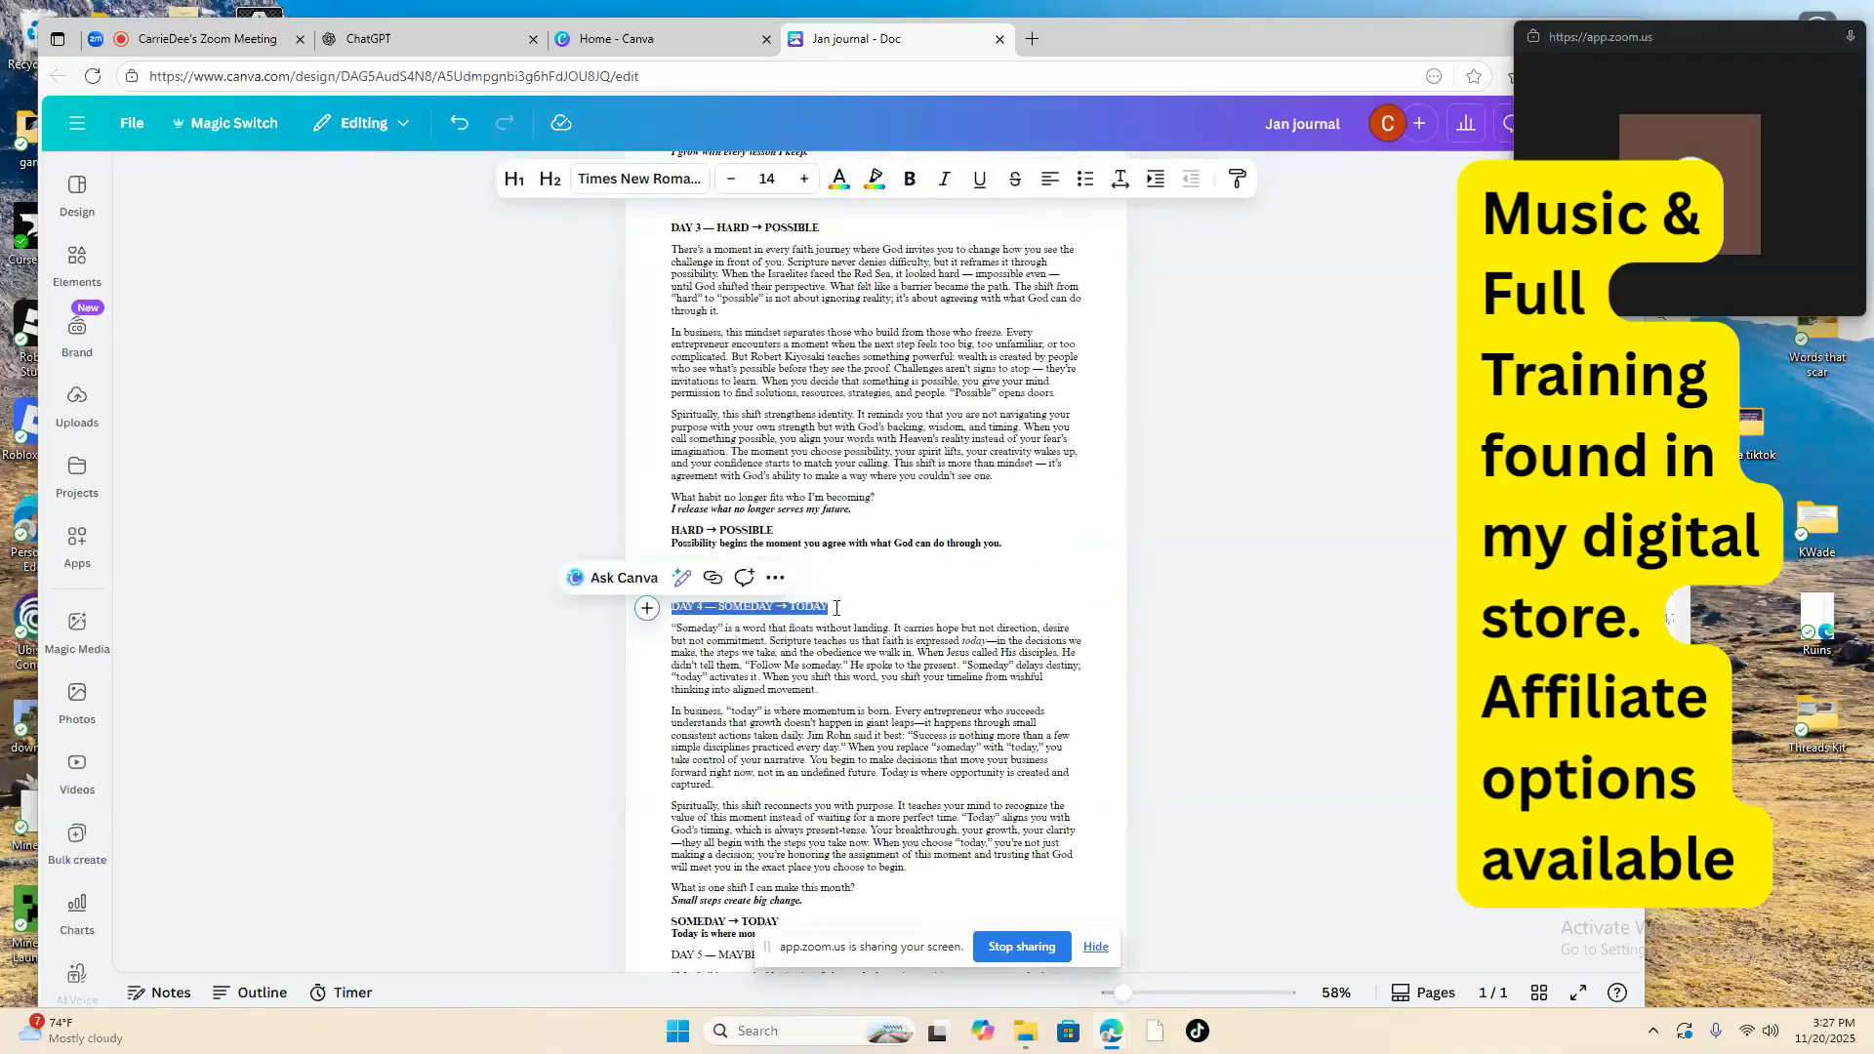
{"action": "left_click", "coordinate": [910, 185]}
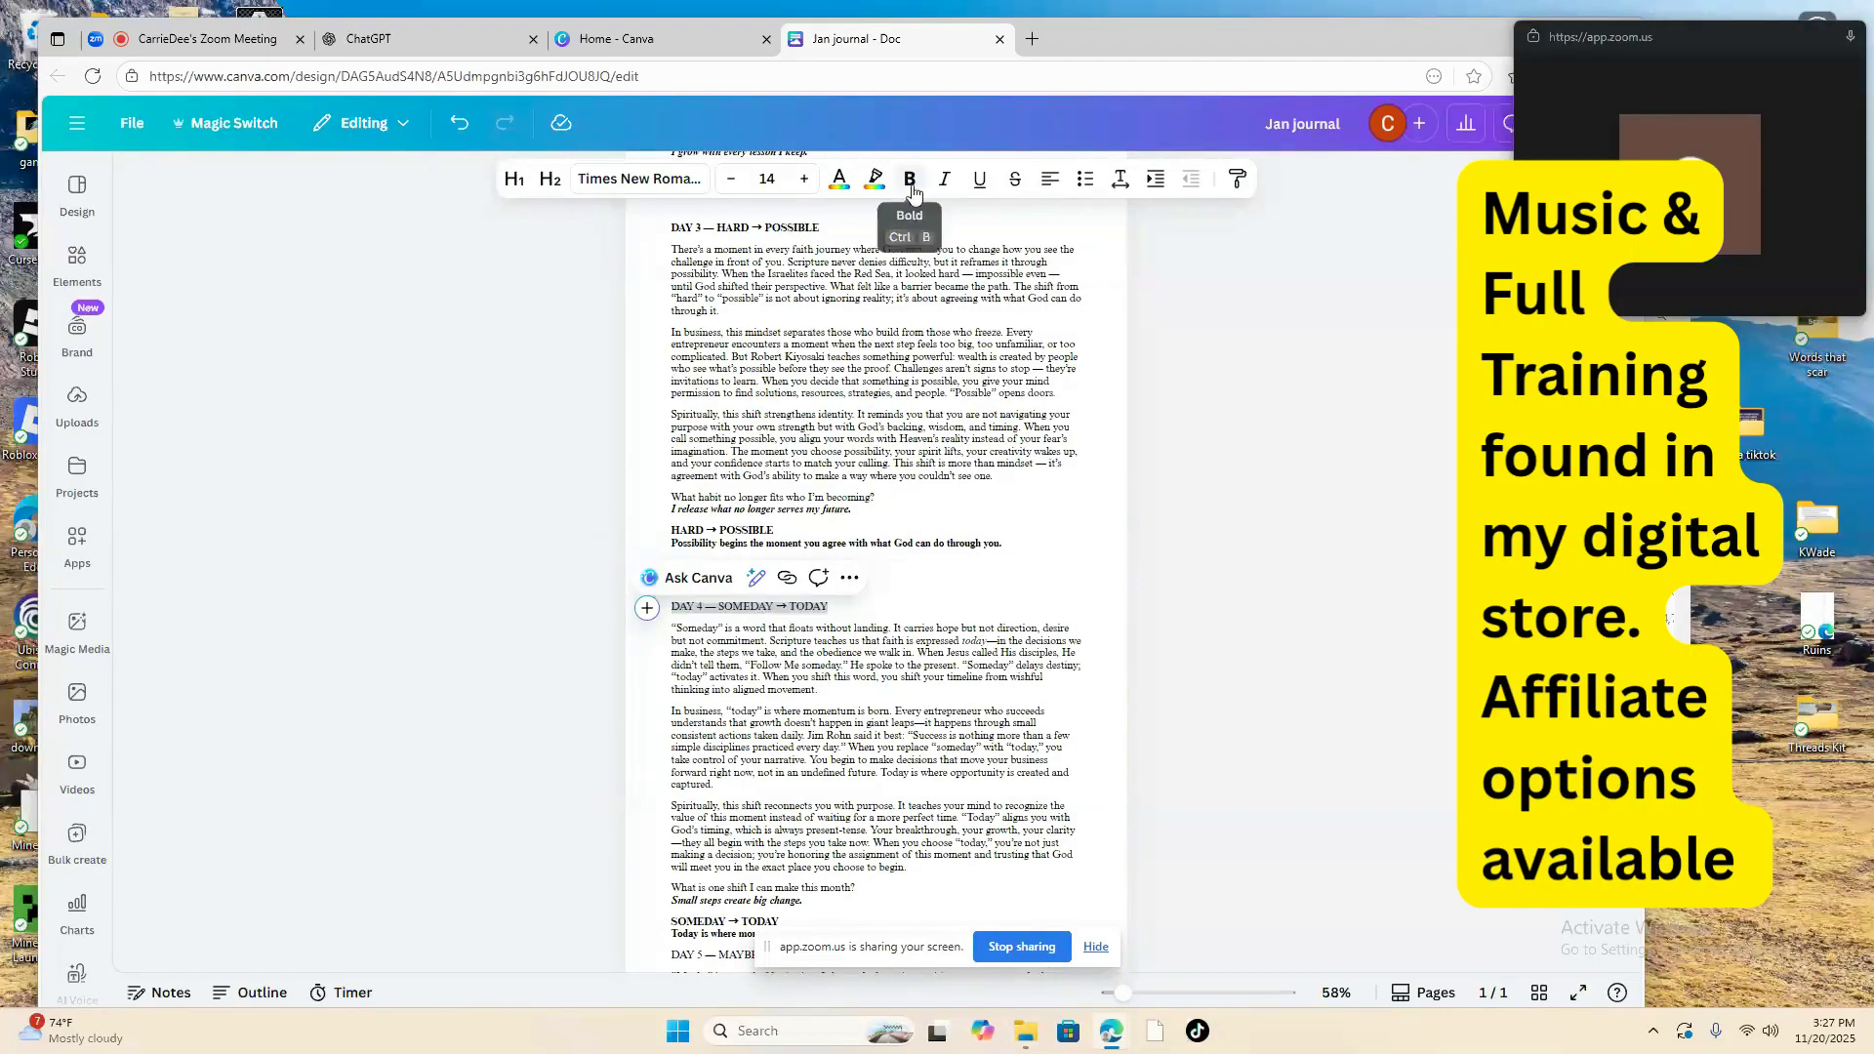
{"action": "left_click", "coordinate": [948, 530]}
Step: Insert a blank line above the "DAY 5 — MAYBE → CERTAINLY" heading and make the heading bold
{"action": "scroll", "coordinate": [948, 529], "scroll_direction": "up", "scroll_amount": 5}
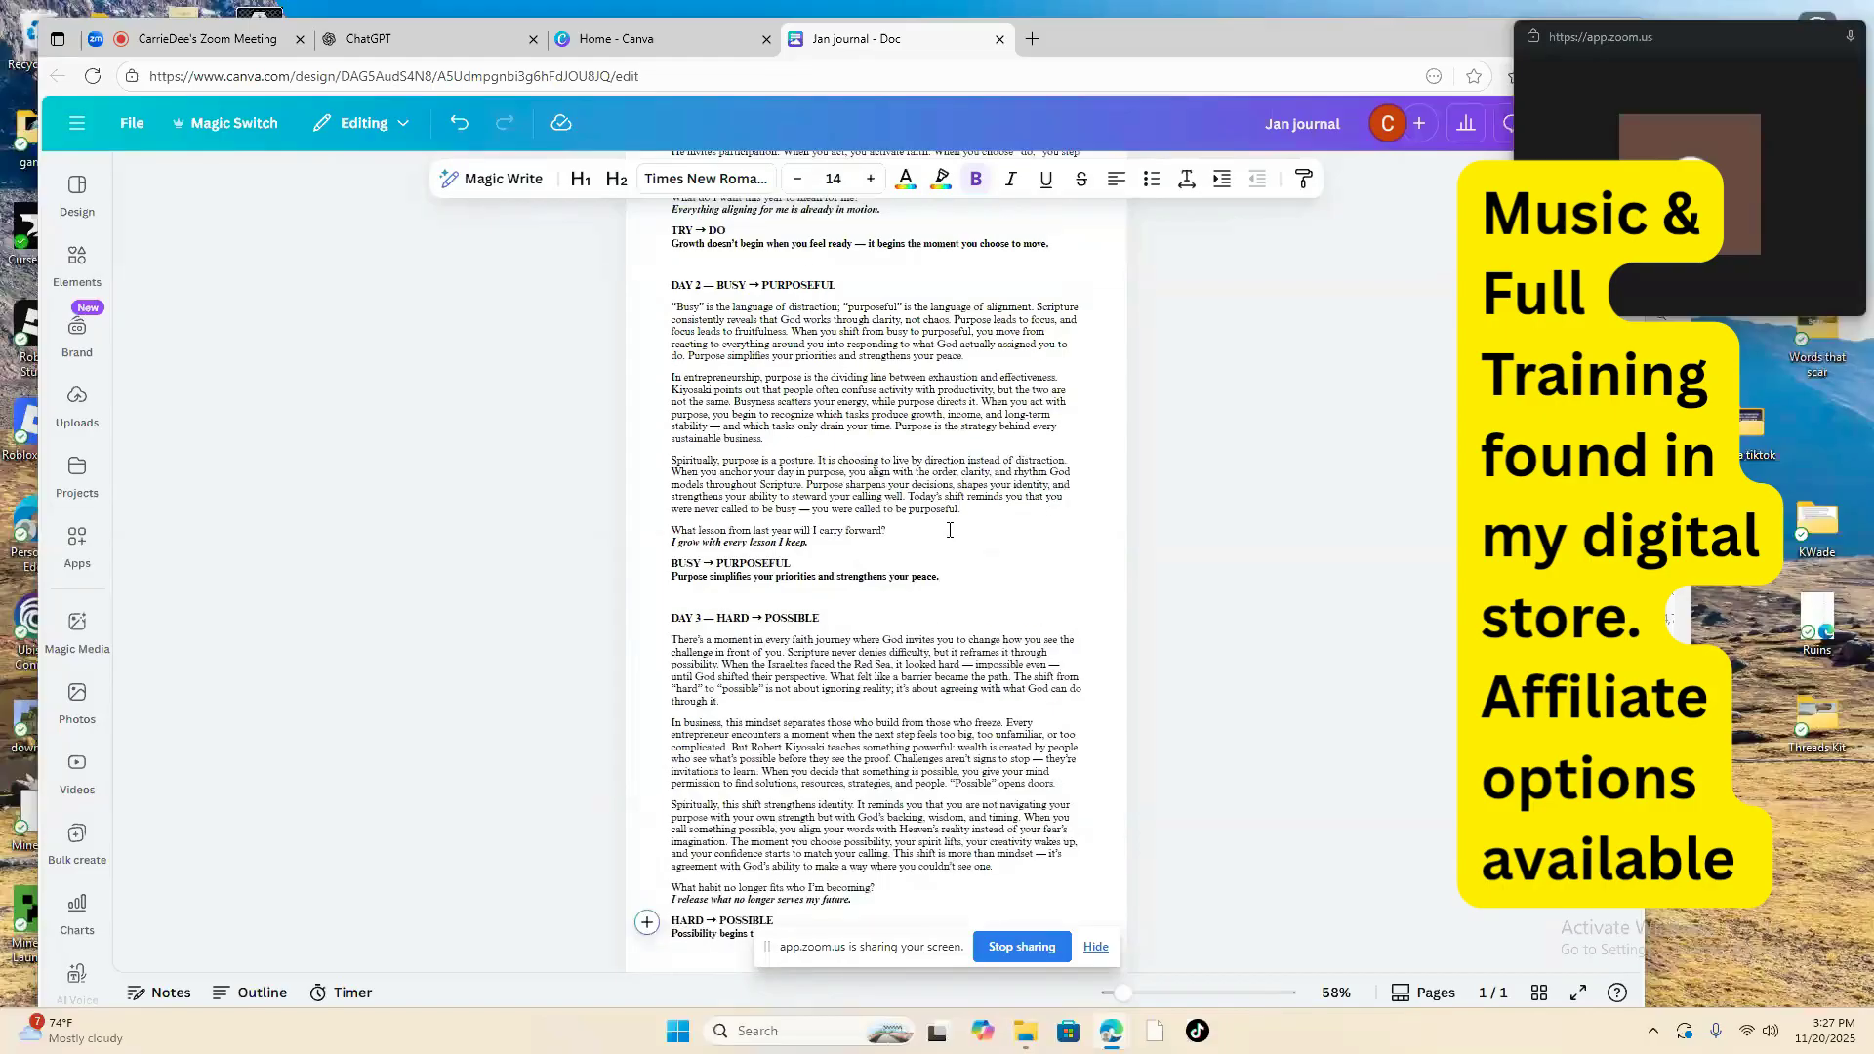
{"action": "scroll", "coordinate": [948, 530], "scroll_direction": "down", "scroll_amount": 3}
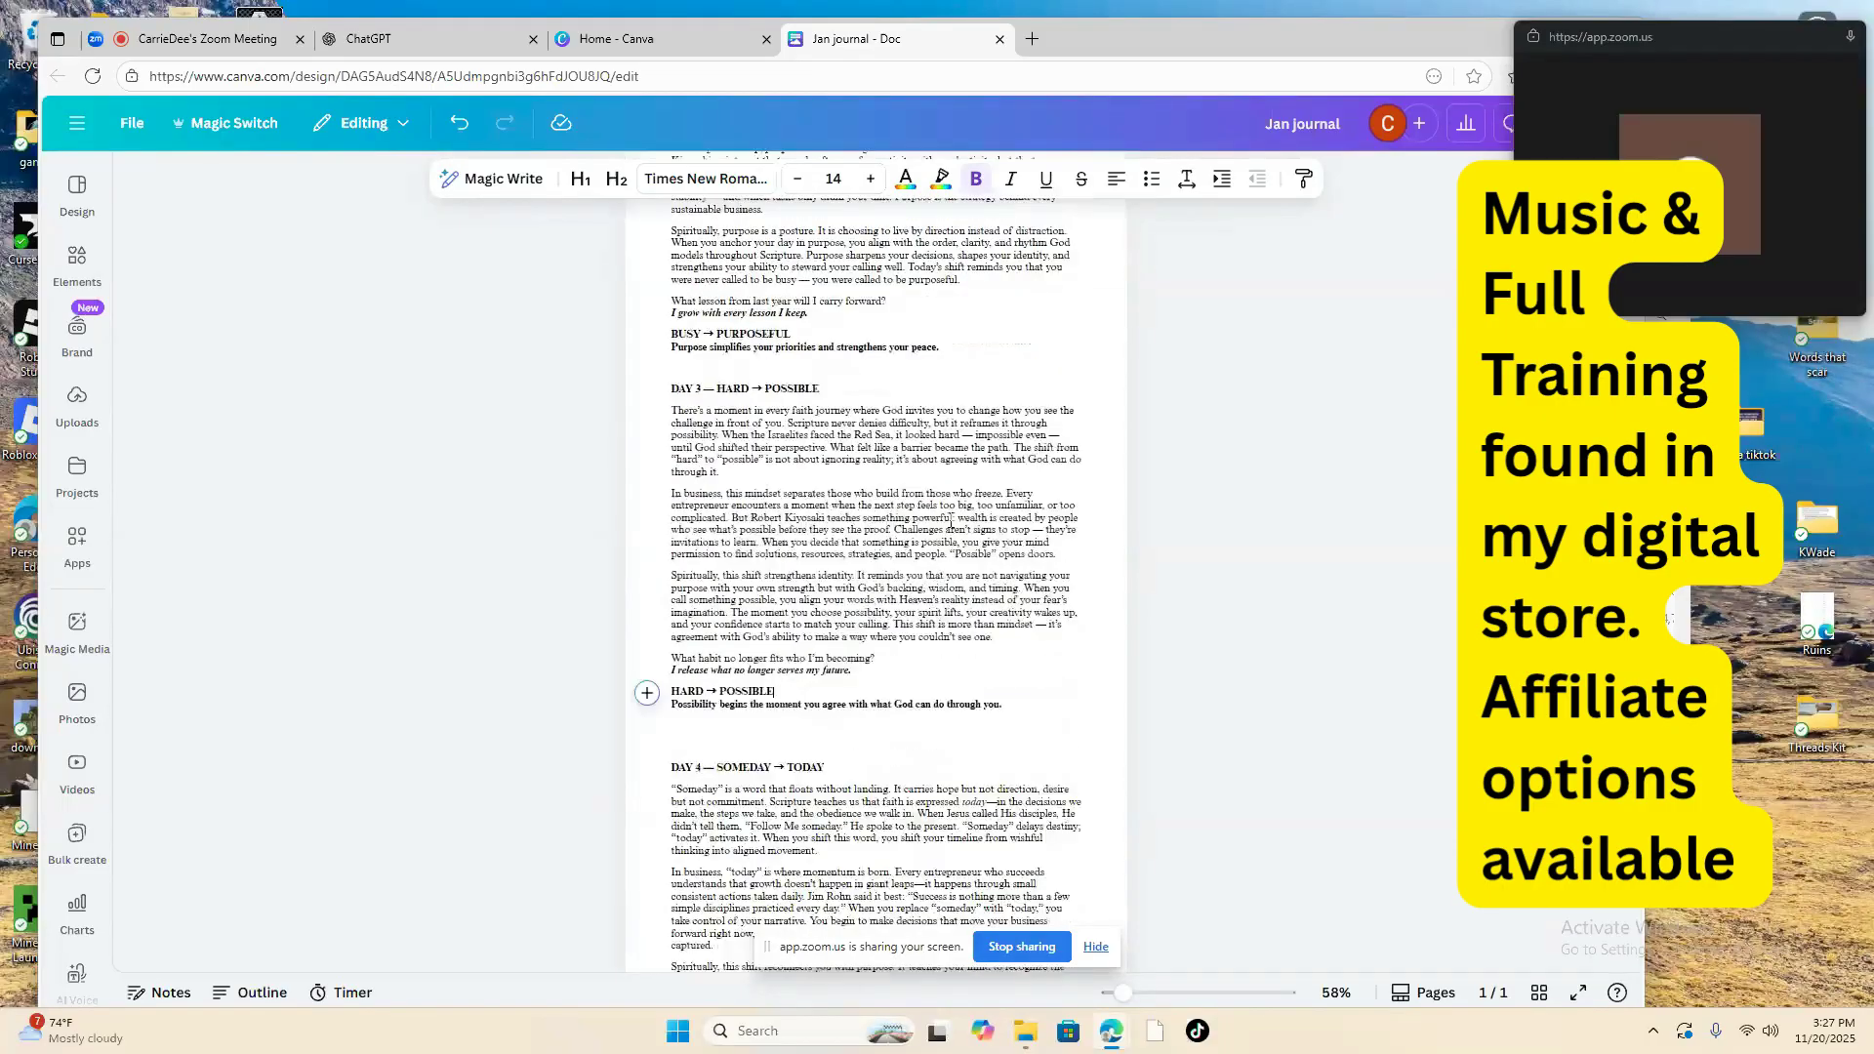
{"action": "scroll", "coordinate": [951, 524], "scroll_direction": "down", "scroll_amount": 7}
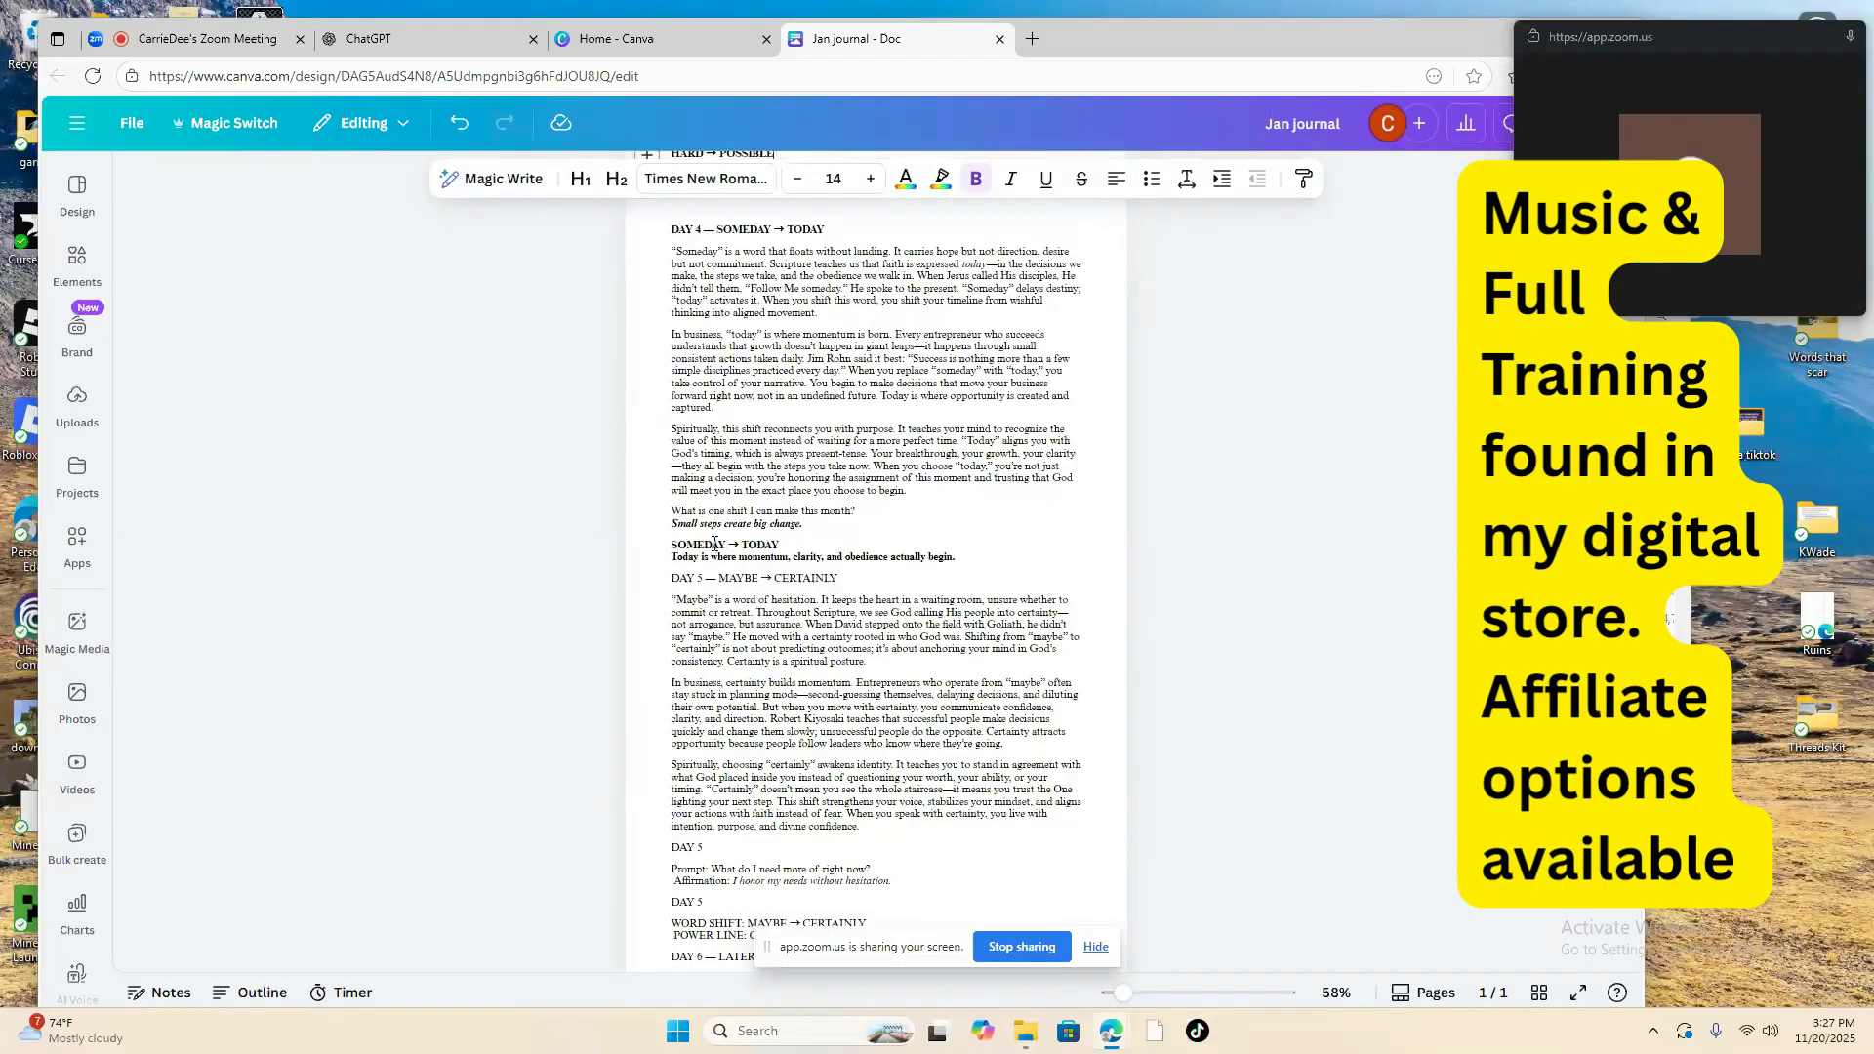
{"action": "left_click", "coordinate": [671, 582]}
{"action": "key", "text": "Return"}
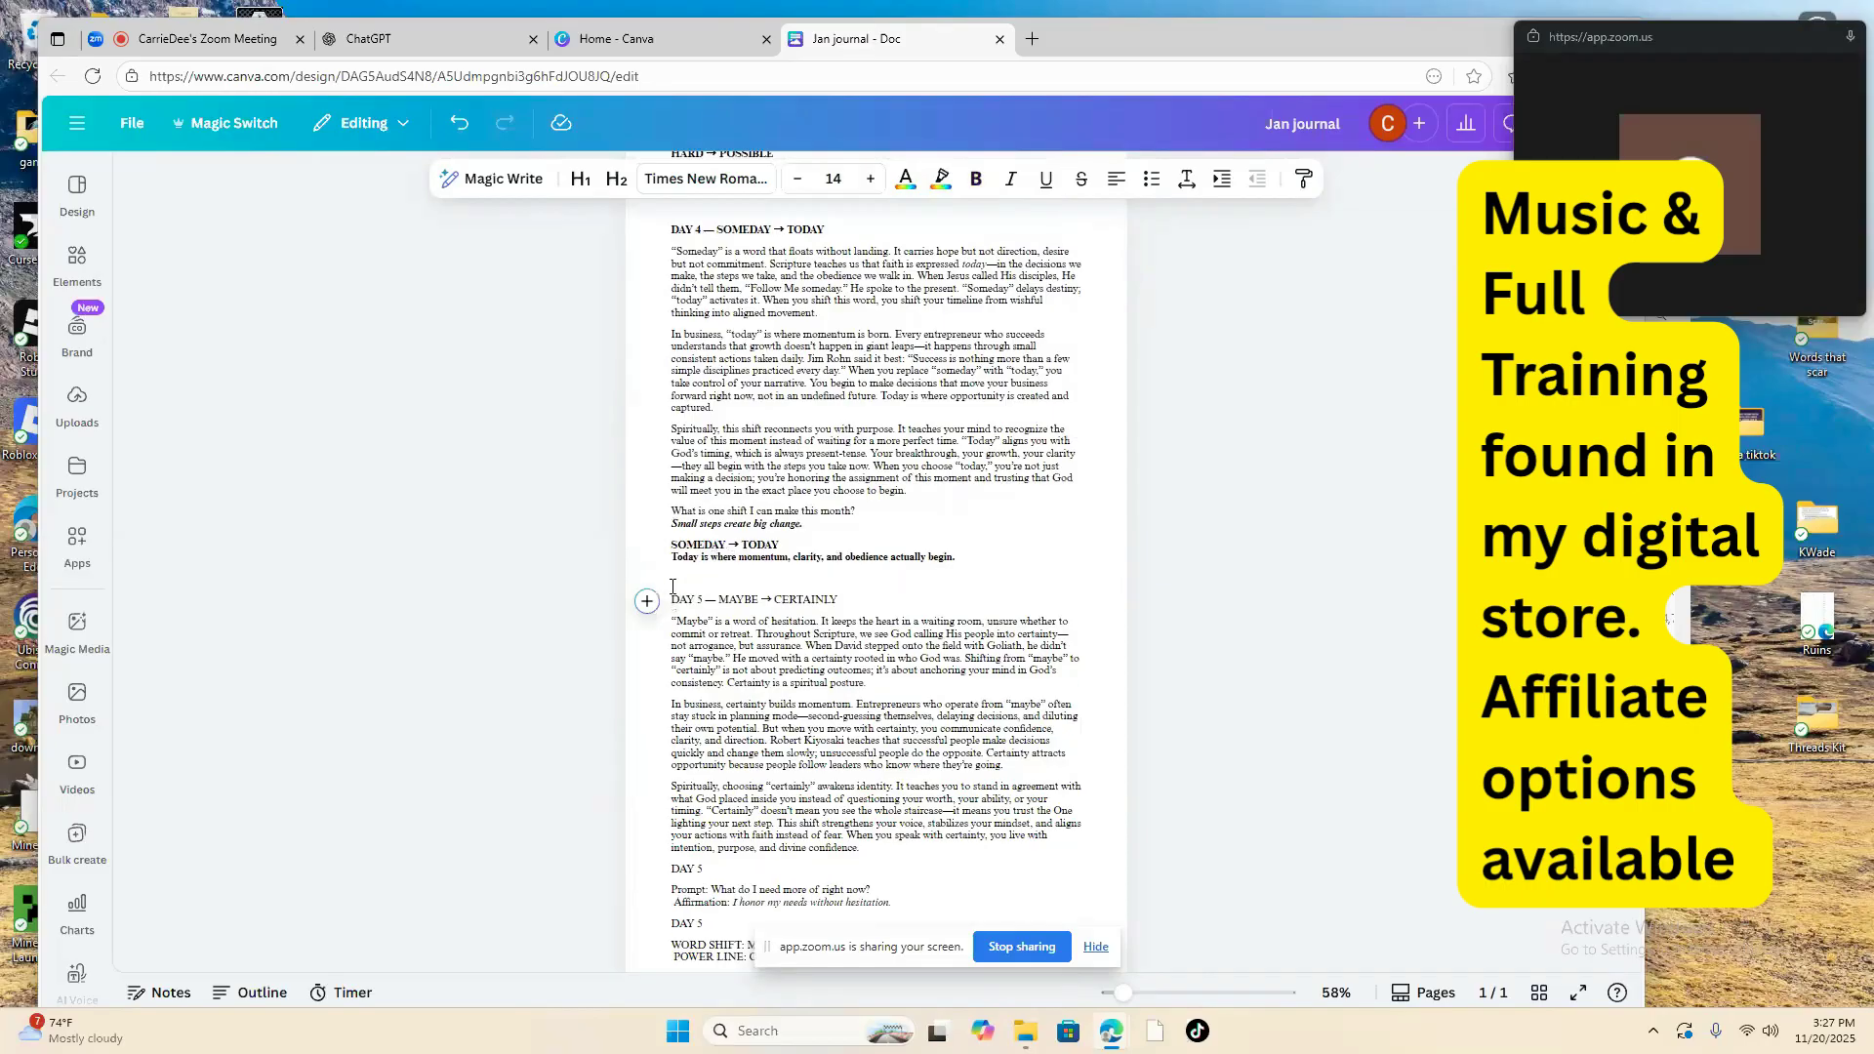
{"action": "left_click_drag", "start_coordinate": [672, 600], "coordinate": [841, 600]}
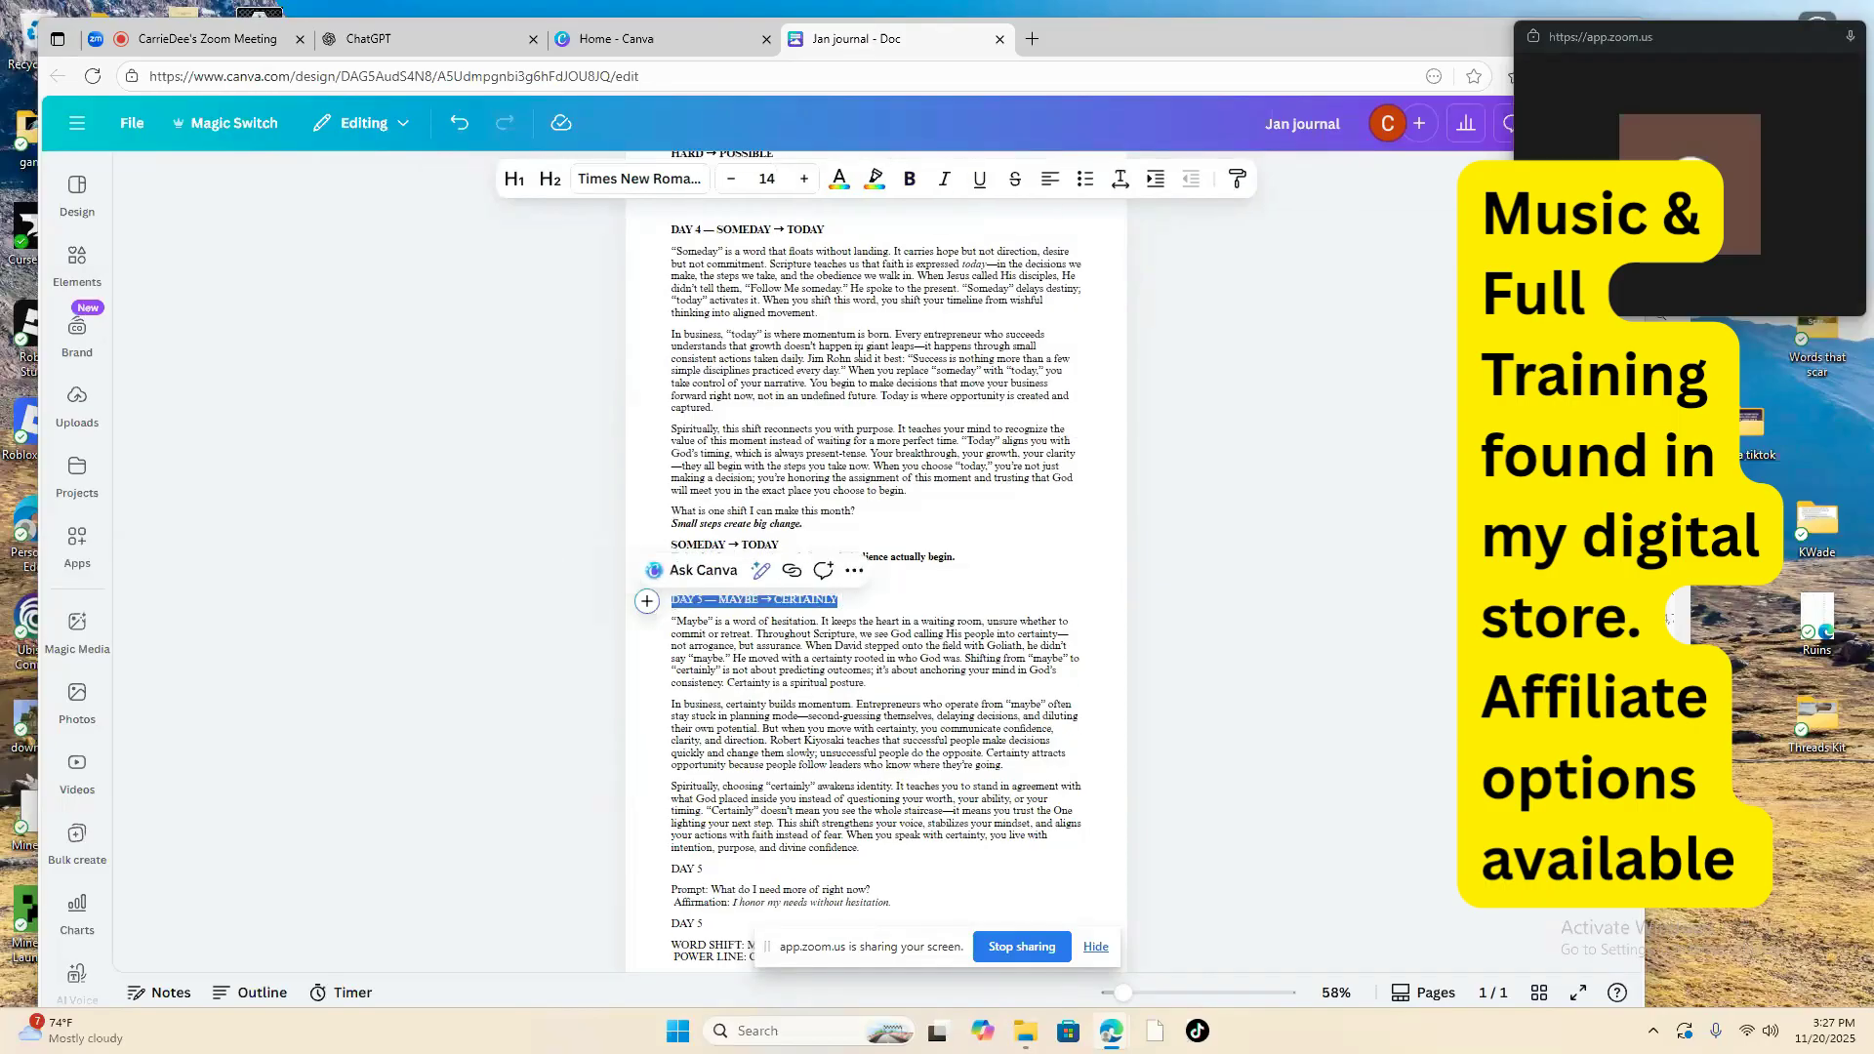
{"action": "left_click", "coordinate": [908, 179]}
Step: Delete the repeated "DAY 5" line and the "Prompt:" label before the Day 5 question
{"action": "scroll", "coordinate": [856, 426], "scroll_direction": "down", "scroll_amount": 5}
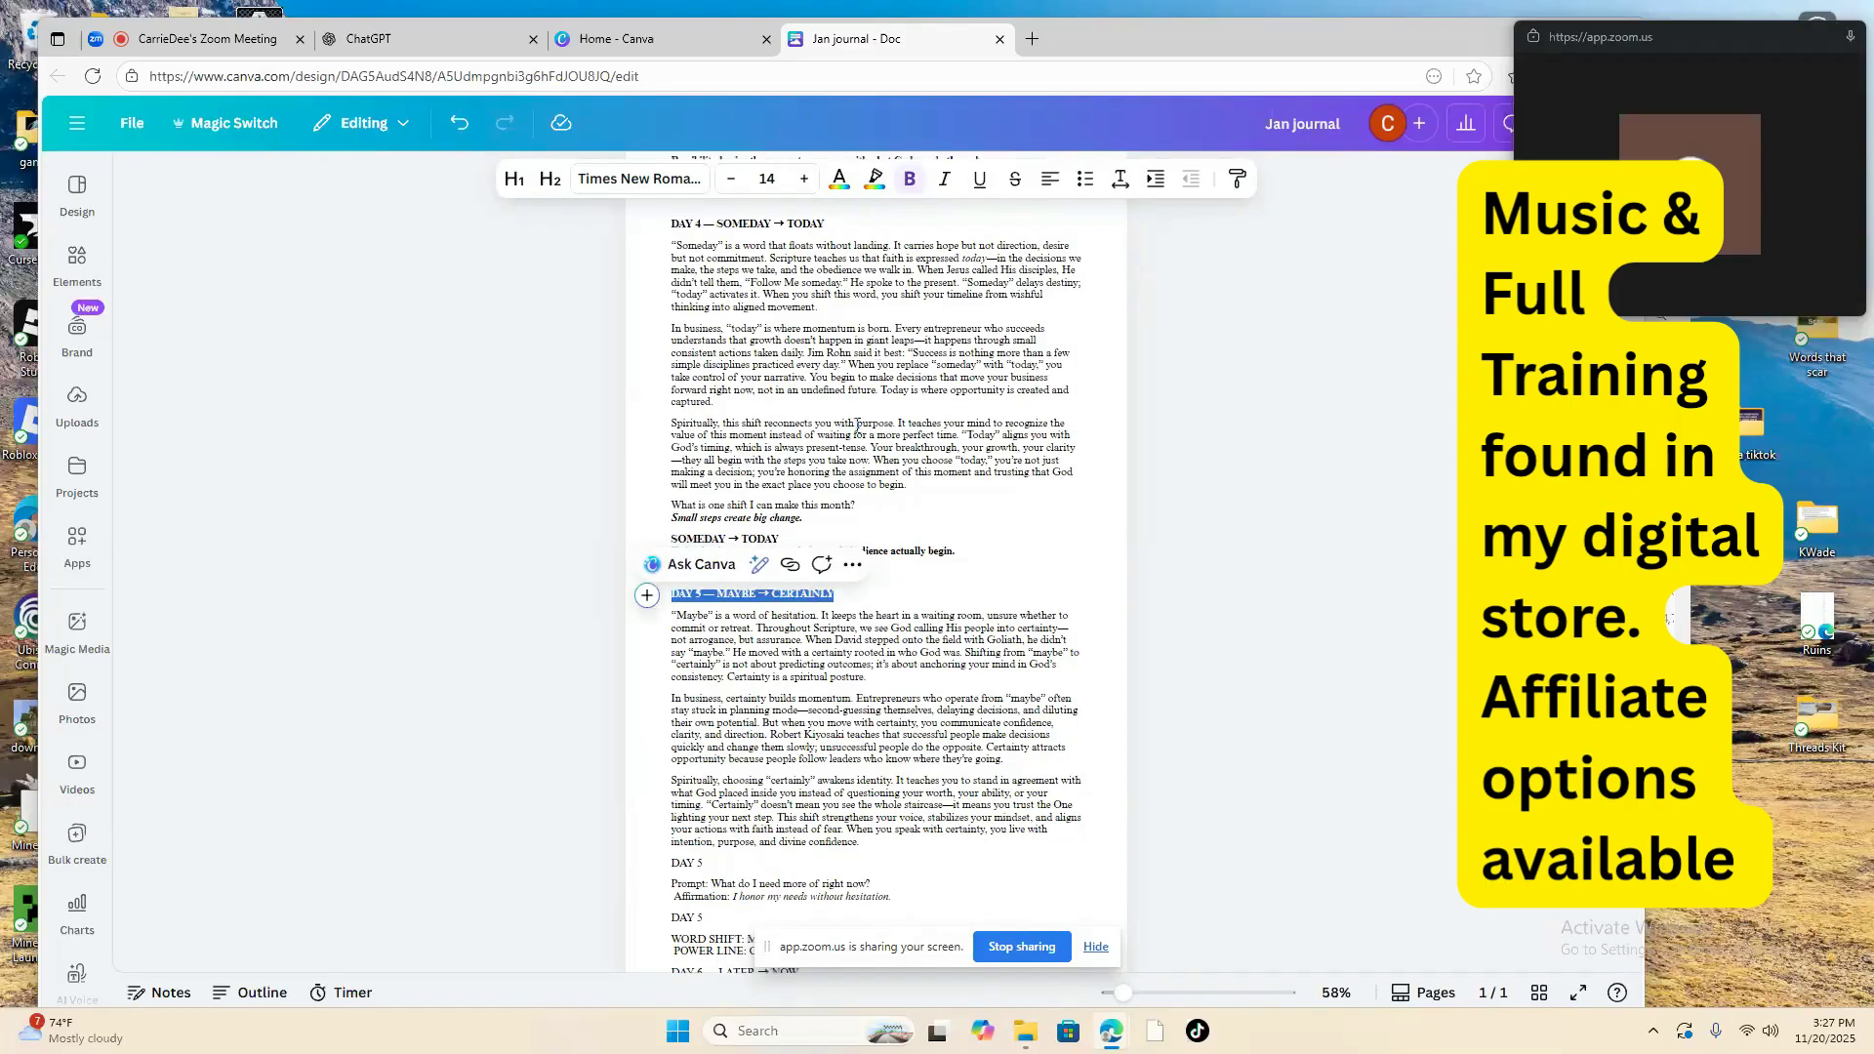
{"action": "left_click", "coordinate": [673, 478]}
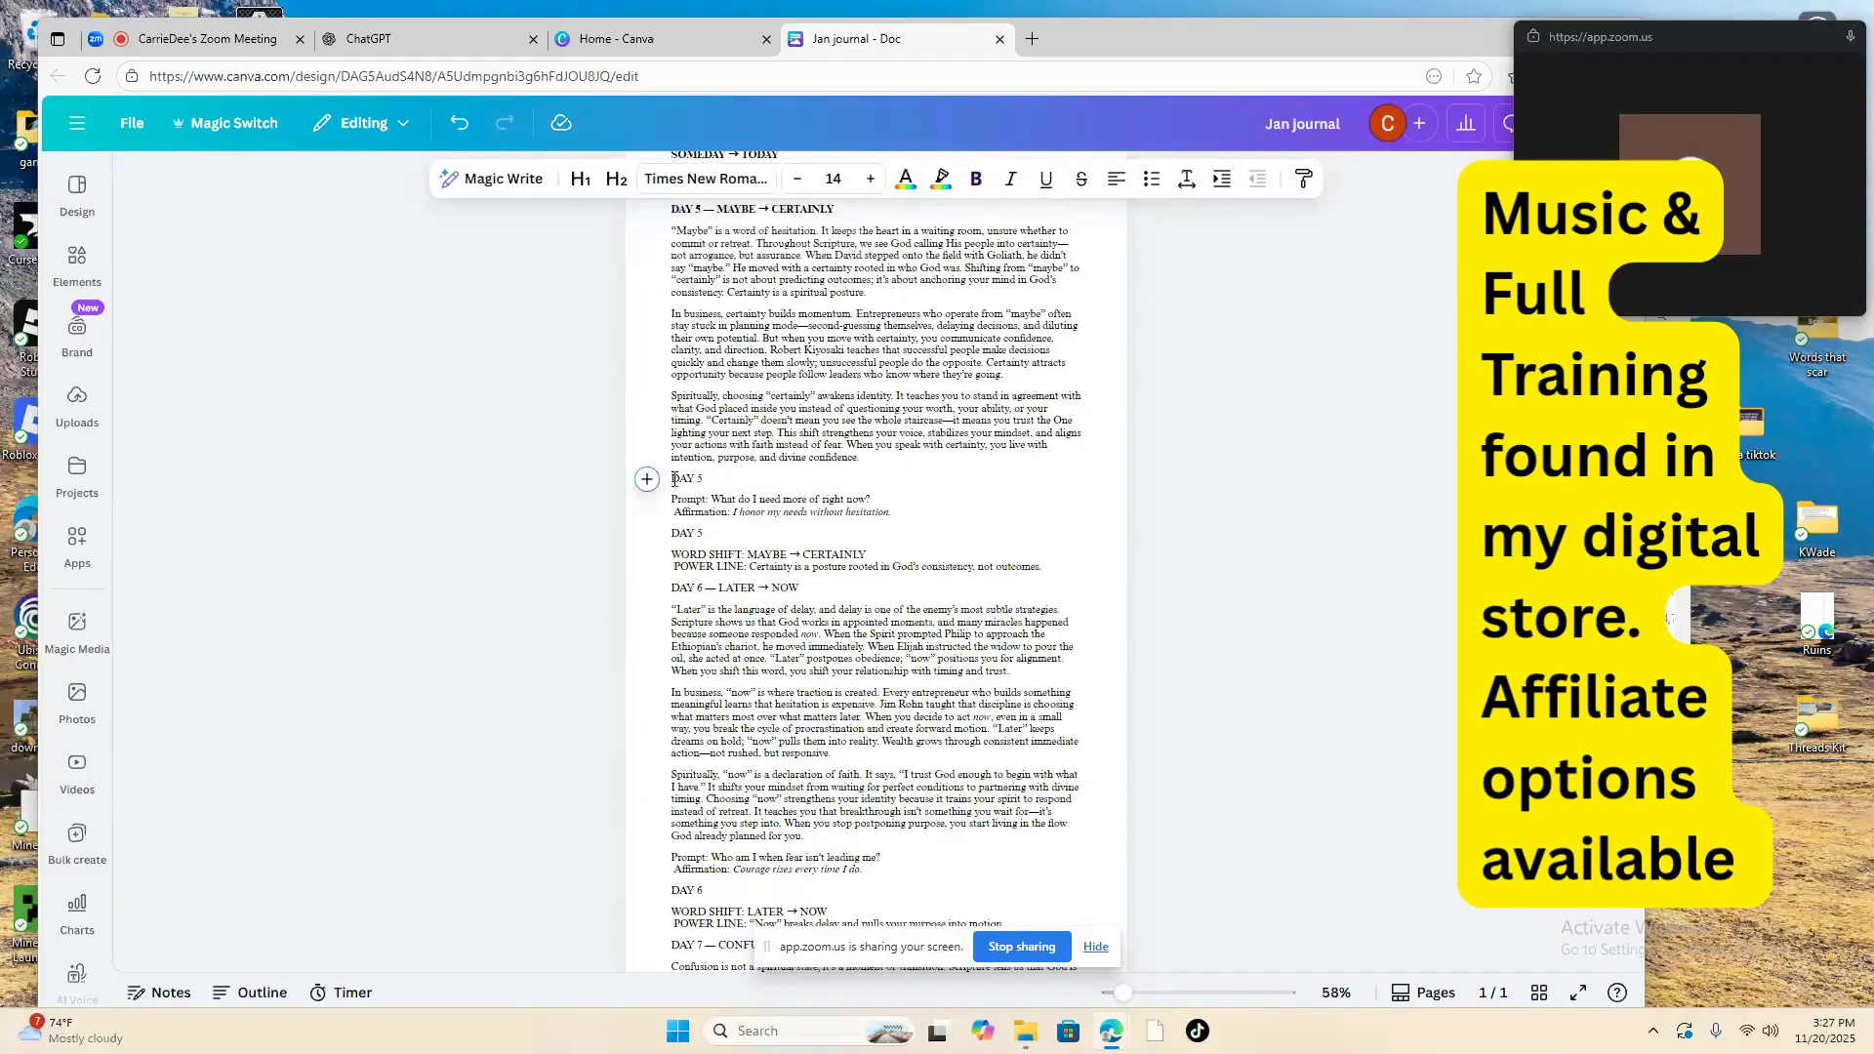
{"action": "key", "text": "Delete"}
{"action": "key", "text": "Delete"}
{"action": "key", "text": "Delete"}
{"action": "key", "text": "Delete"}
{"action": "key", "text": "Delete"}
{"action": "key", "text": "Delete"}
{"action": "key", "text": "Delete"}
{"action": "key", "text": "Delete"}
{"action": "key", "text": "Delete"}
{"action": "key", "text": "Delete"}
{"action": "key", "text": "Delete"}
{"action": "key", "text": "Delete"}
{"action": "key", "text": "Delete"}
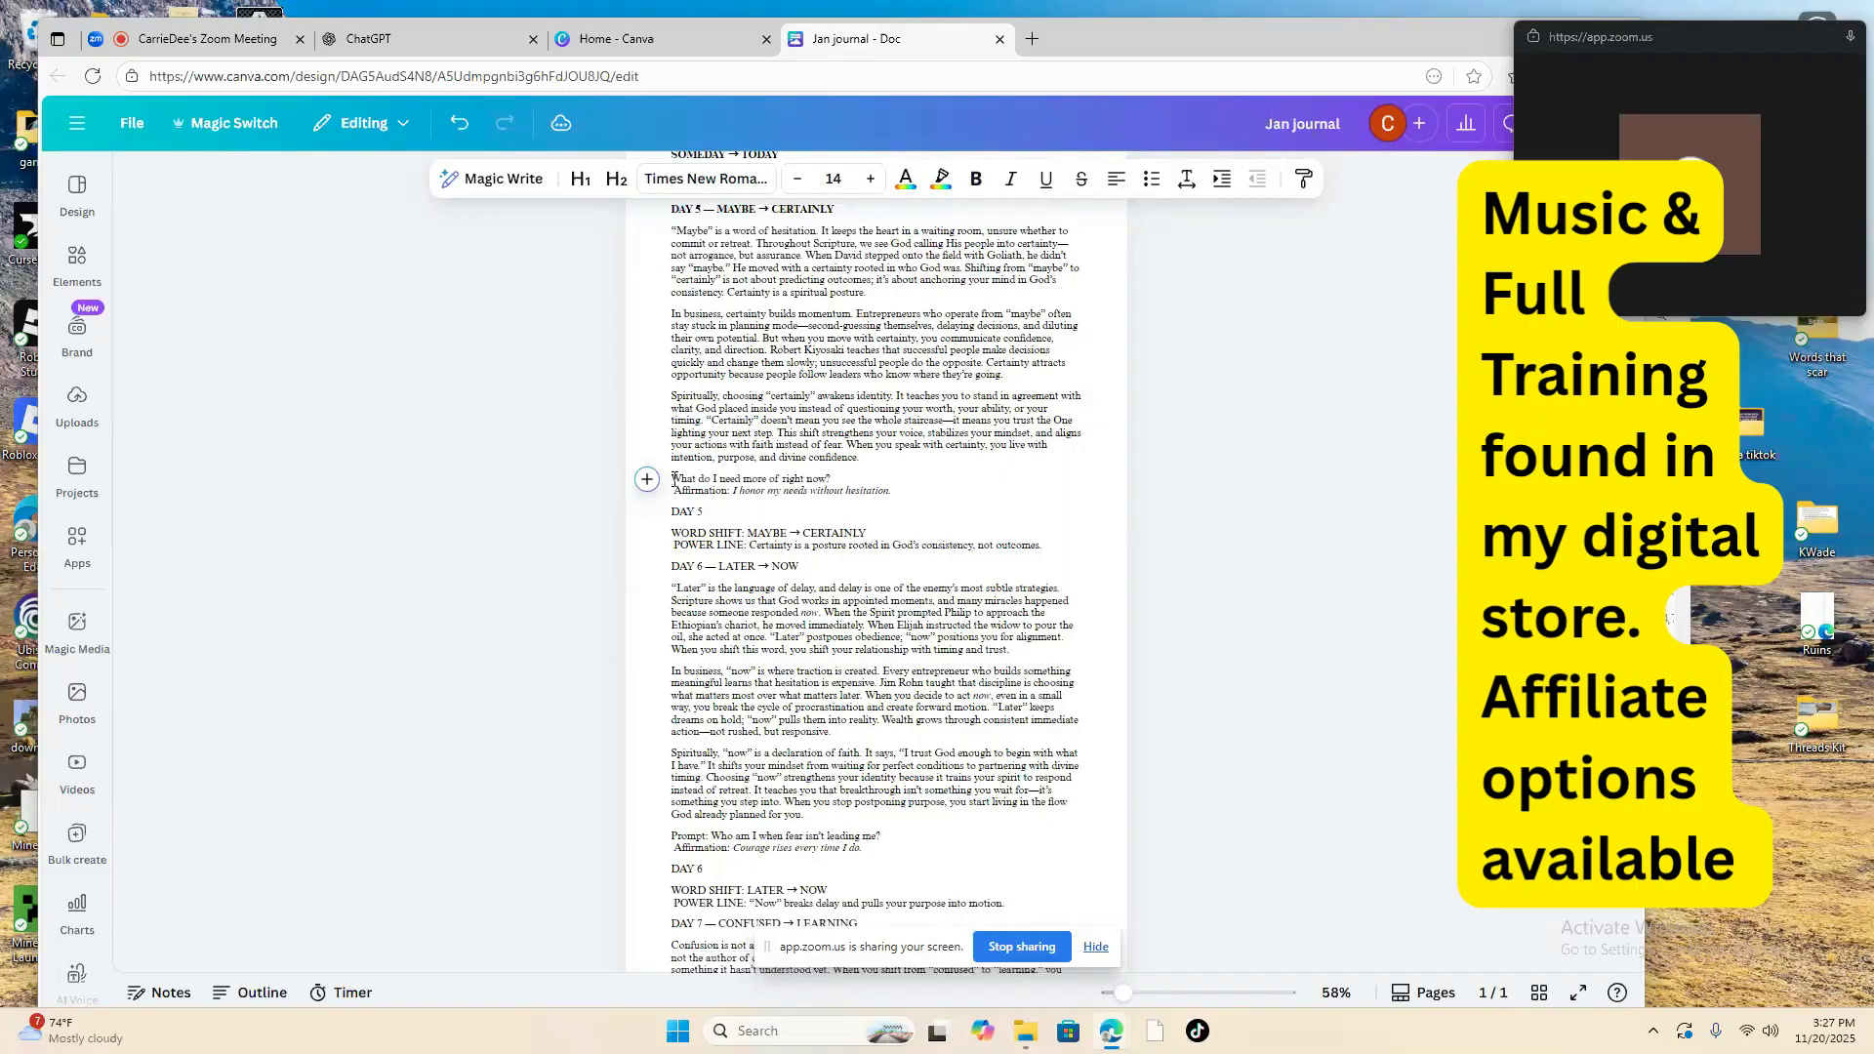
Step: Delete the "Affirmation:" label and its leading space before the Day 5 affirmation
{"action": "key", "text": "Delete"}
{"action": "key", "text": "Delete"}
{"action": "key", "text": "Delete"}
{"action": "key", "text": "Delete"}
{"action": "key", "text": "Delete"}
{"action": "key", "text": "Delete"}
{"action": "key", "text": "Delete"}
{"action": "key", "text": "Delete"}
{"action": "key", "text": "Delete"}
{"action": "key", "text": "Delete"}
{"action": "key", "text": "Delete"}
{"action": "key", "text": "Delete"}
{"action": "key", "text": "Delete"}
Step: Delete the remaining "DAY 5" line and the "WORD SHIFT:" label before "MAYBE → CERTAINLY"
{"action": "key", "text": "Down"}
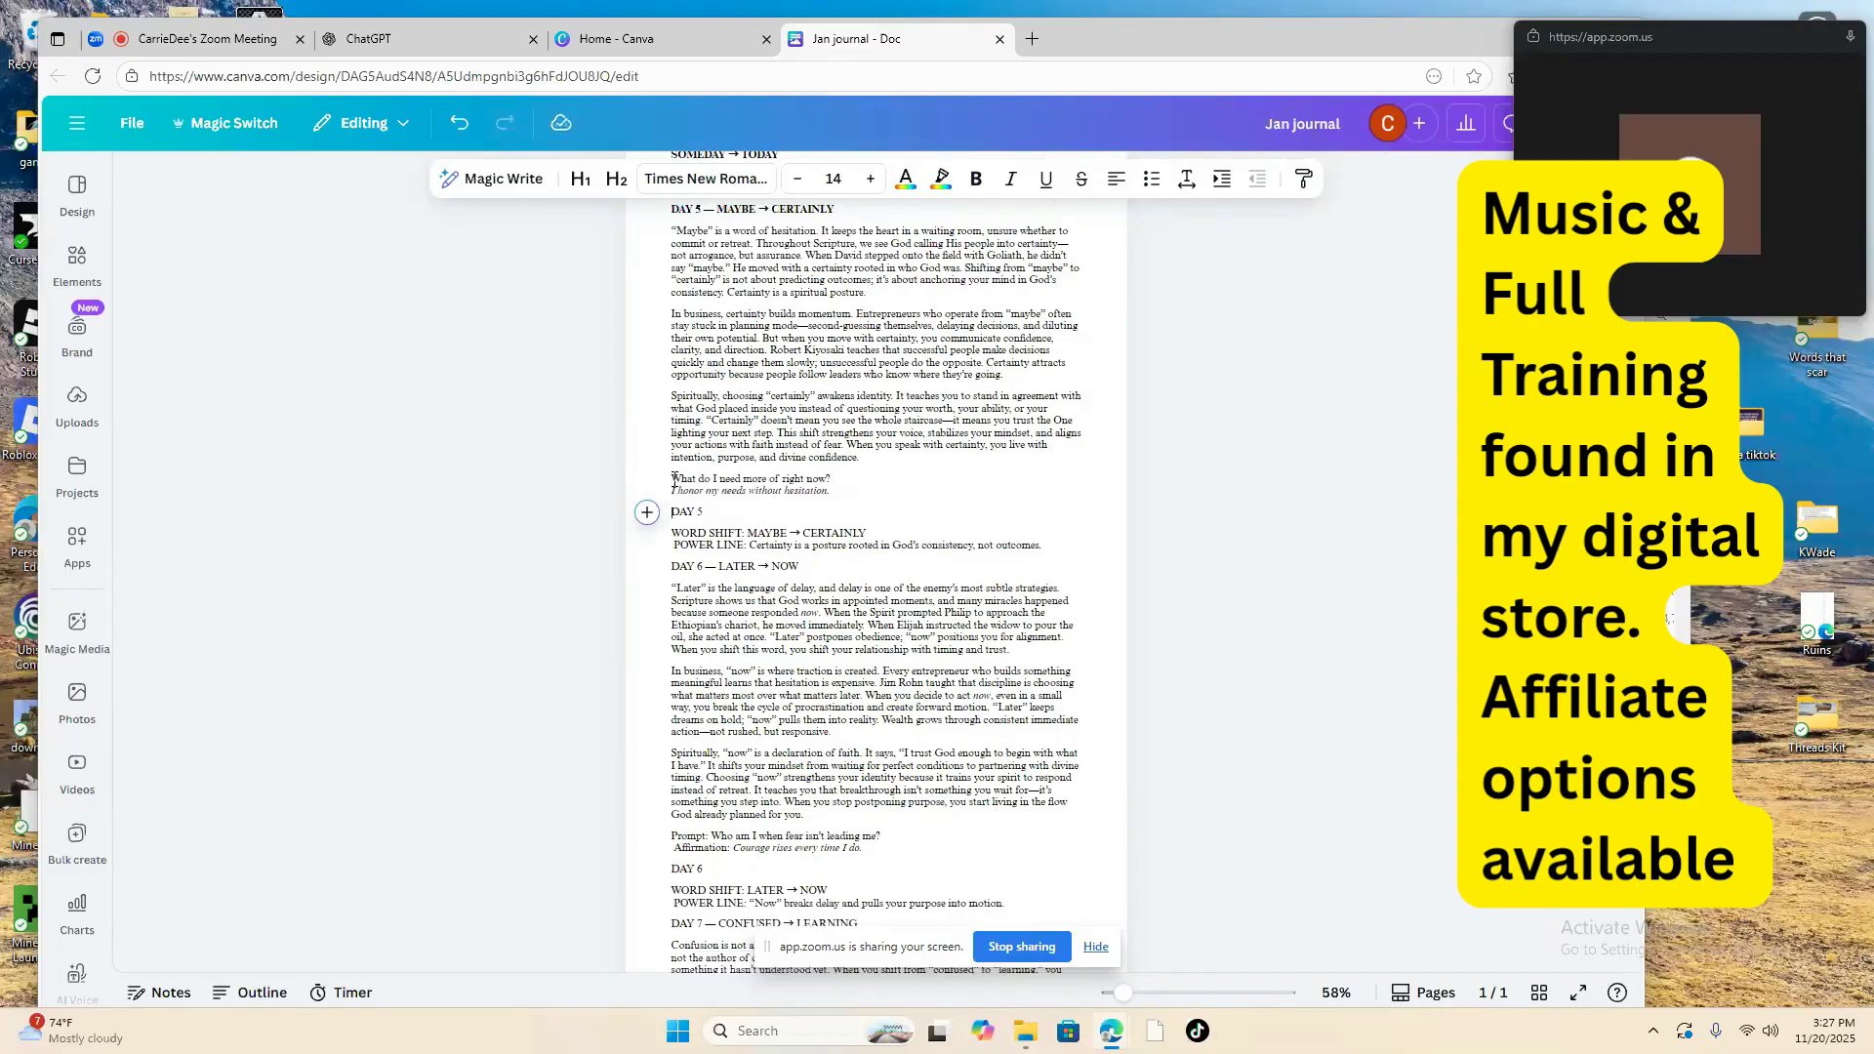
{"action": "key", "text": "Delete"}
{"action": "key", "text": "Delete"}
{"action": "key", "text": "Delete"}
{"action": "key", "text": "Delete"}
{"action": "key", "text": "Delete"}
{"action": "key", "text": "Delete"}
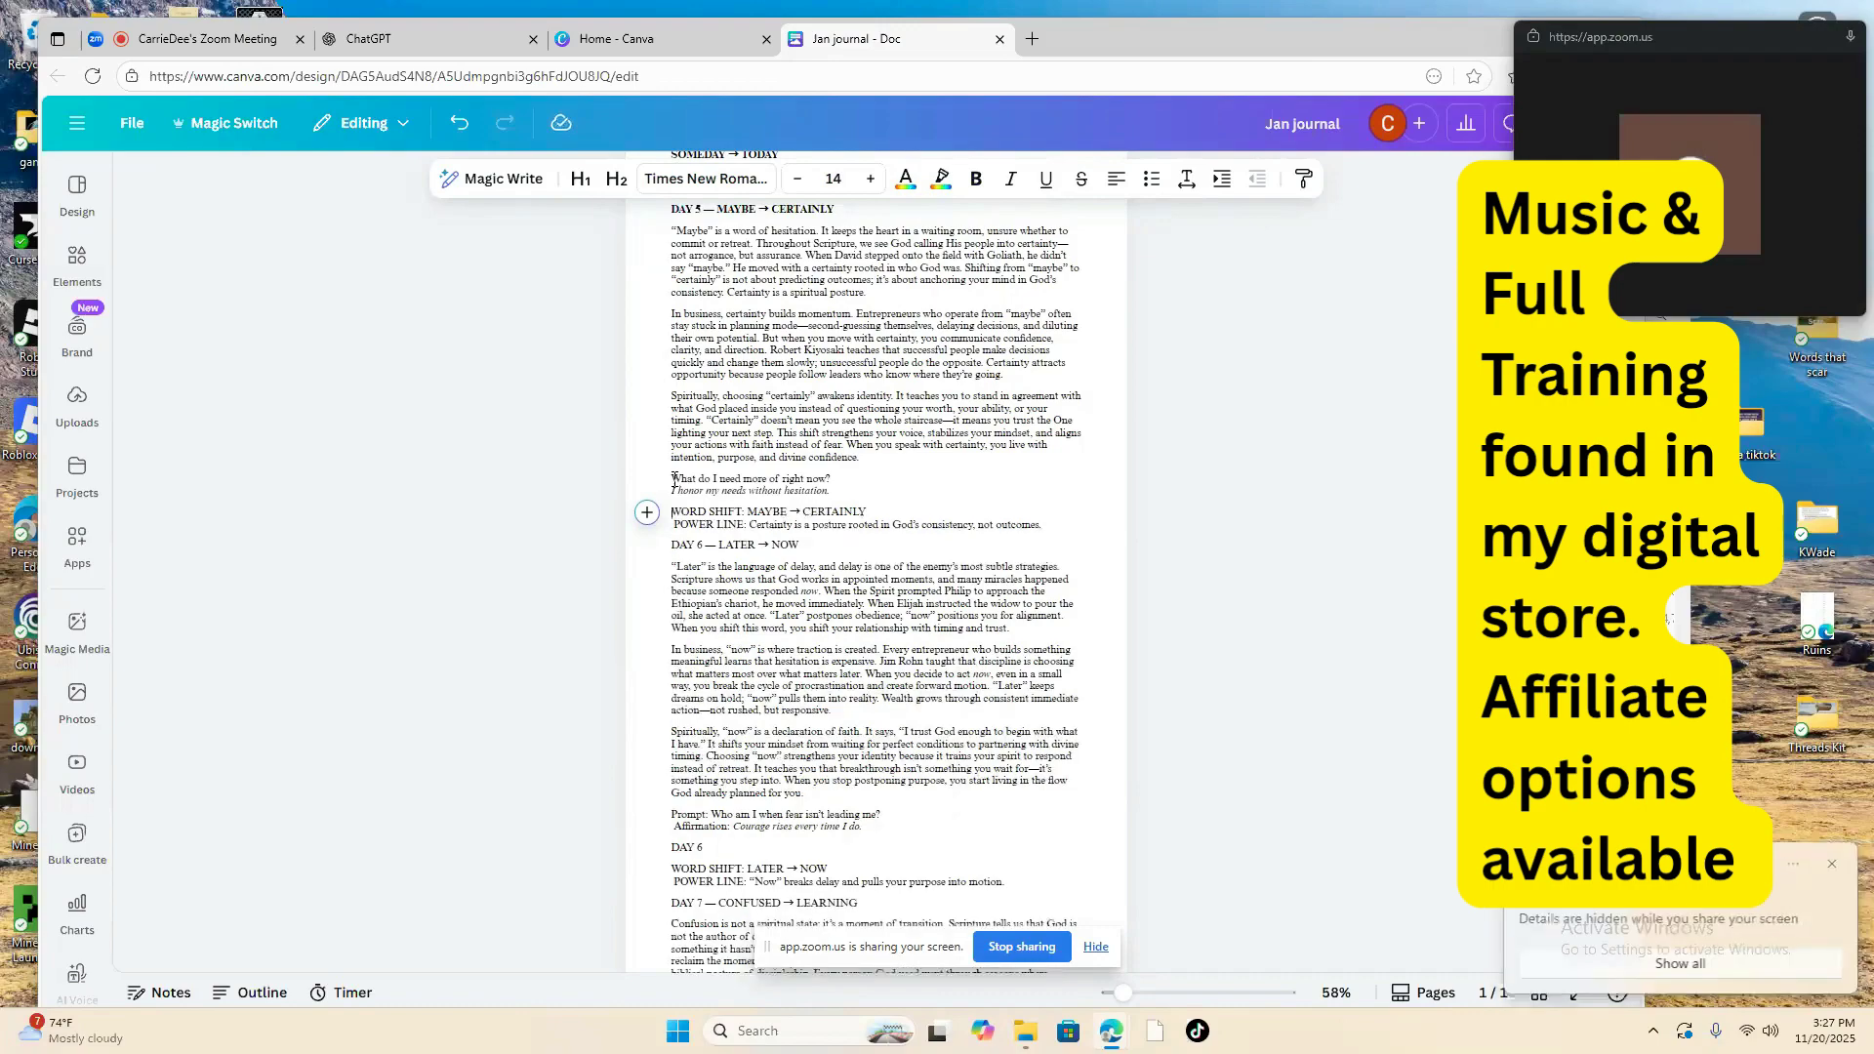
{"action": "key", "text": "Delete"}
{"action": "key", "text": "Delete"}
{"action": "key", "text": "Delete"}
{"action": "key", "text": "Delete"}
{"action": "key", "text": "Delete"}
{"action": "key", "text": "Delete"}
{"action": "key", "text": "Delete"}
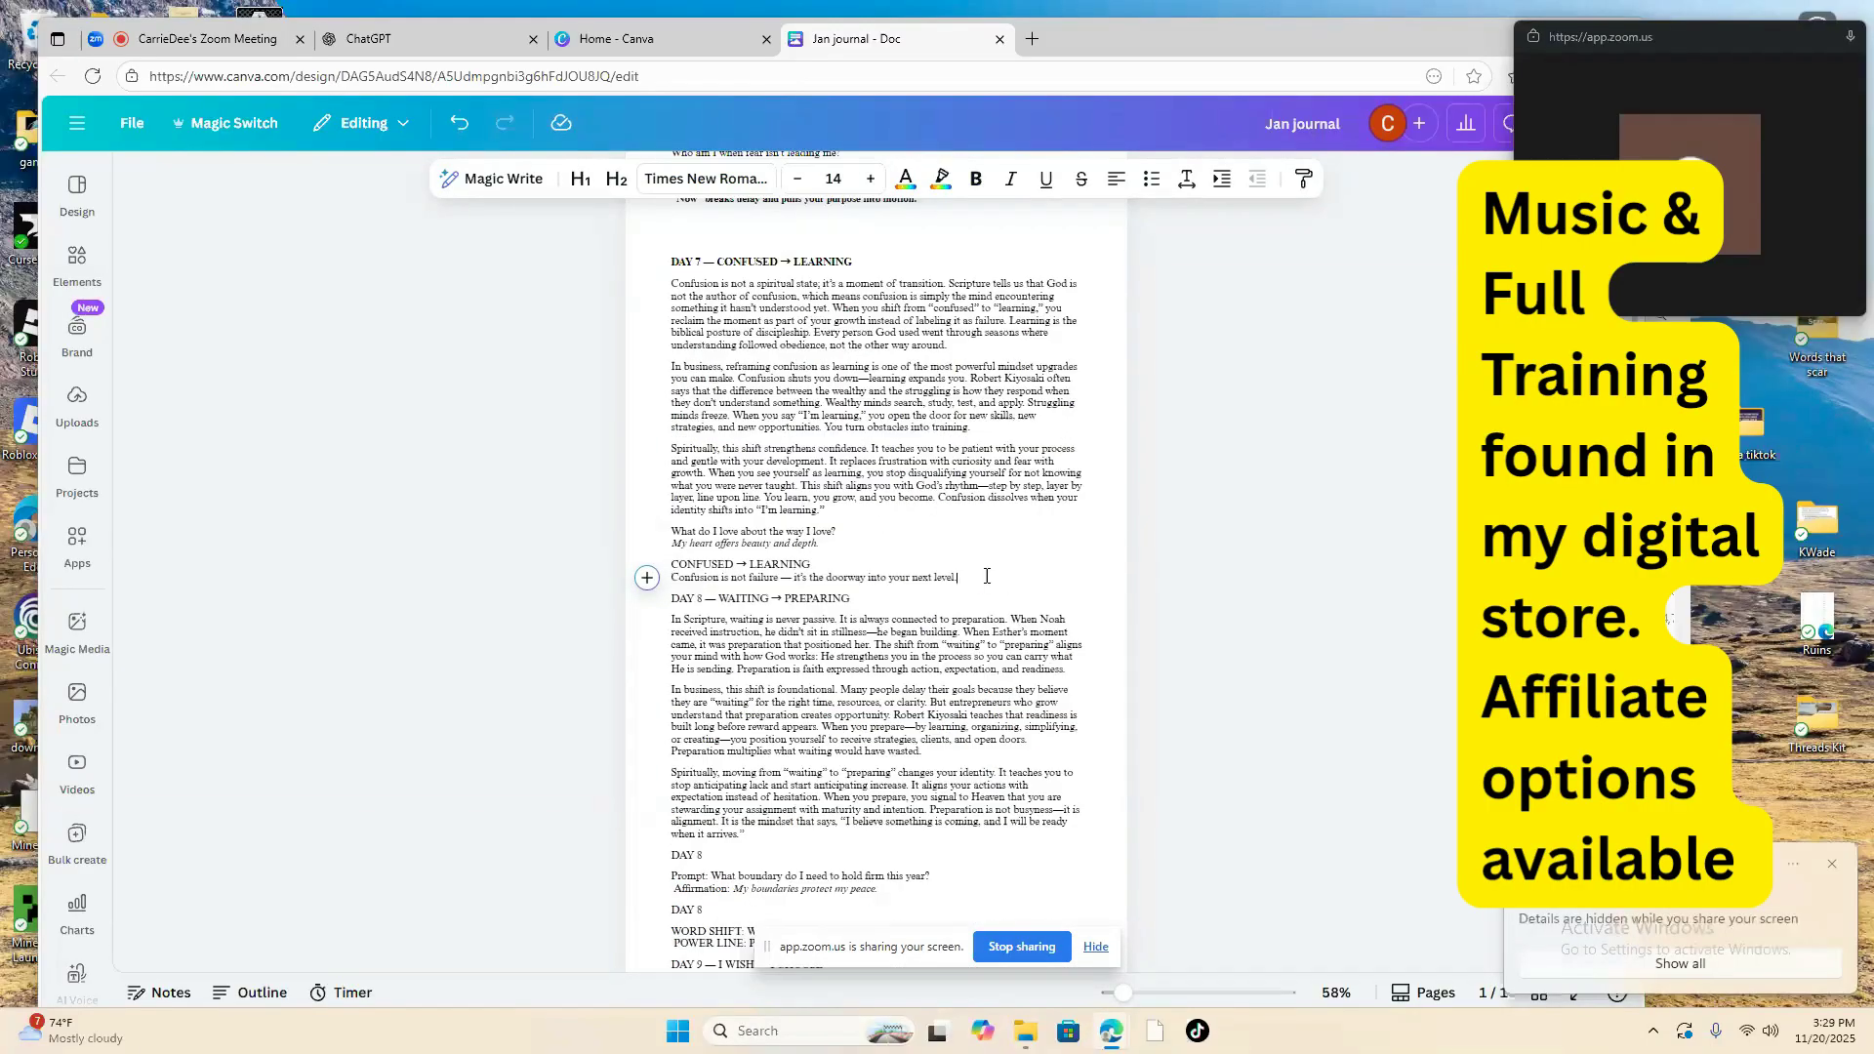
Step: Make the Day 7 affirmation, word shift and power line bold, and insert two blank lines above the Day 8 heading
{"action": "left_click_drag", "start_coordinate": [986, 575], "coordinate": [671, 544]}
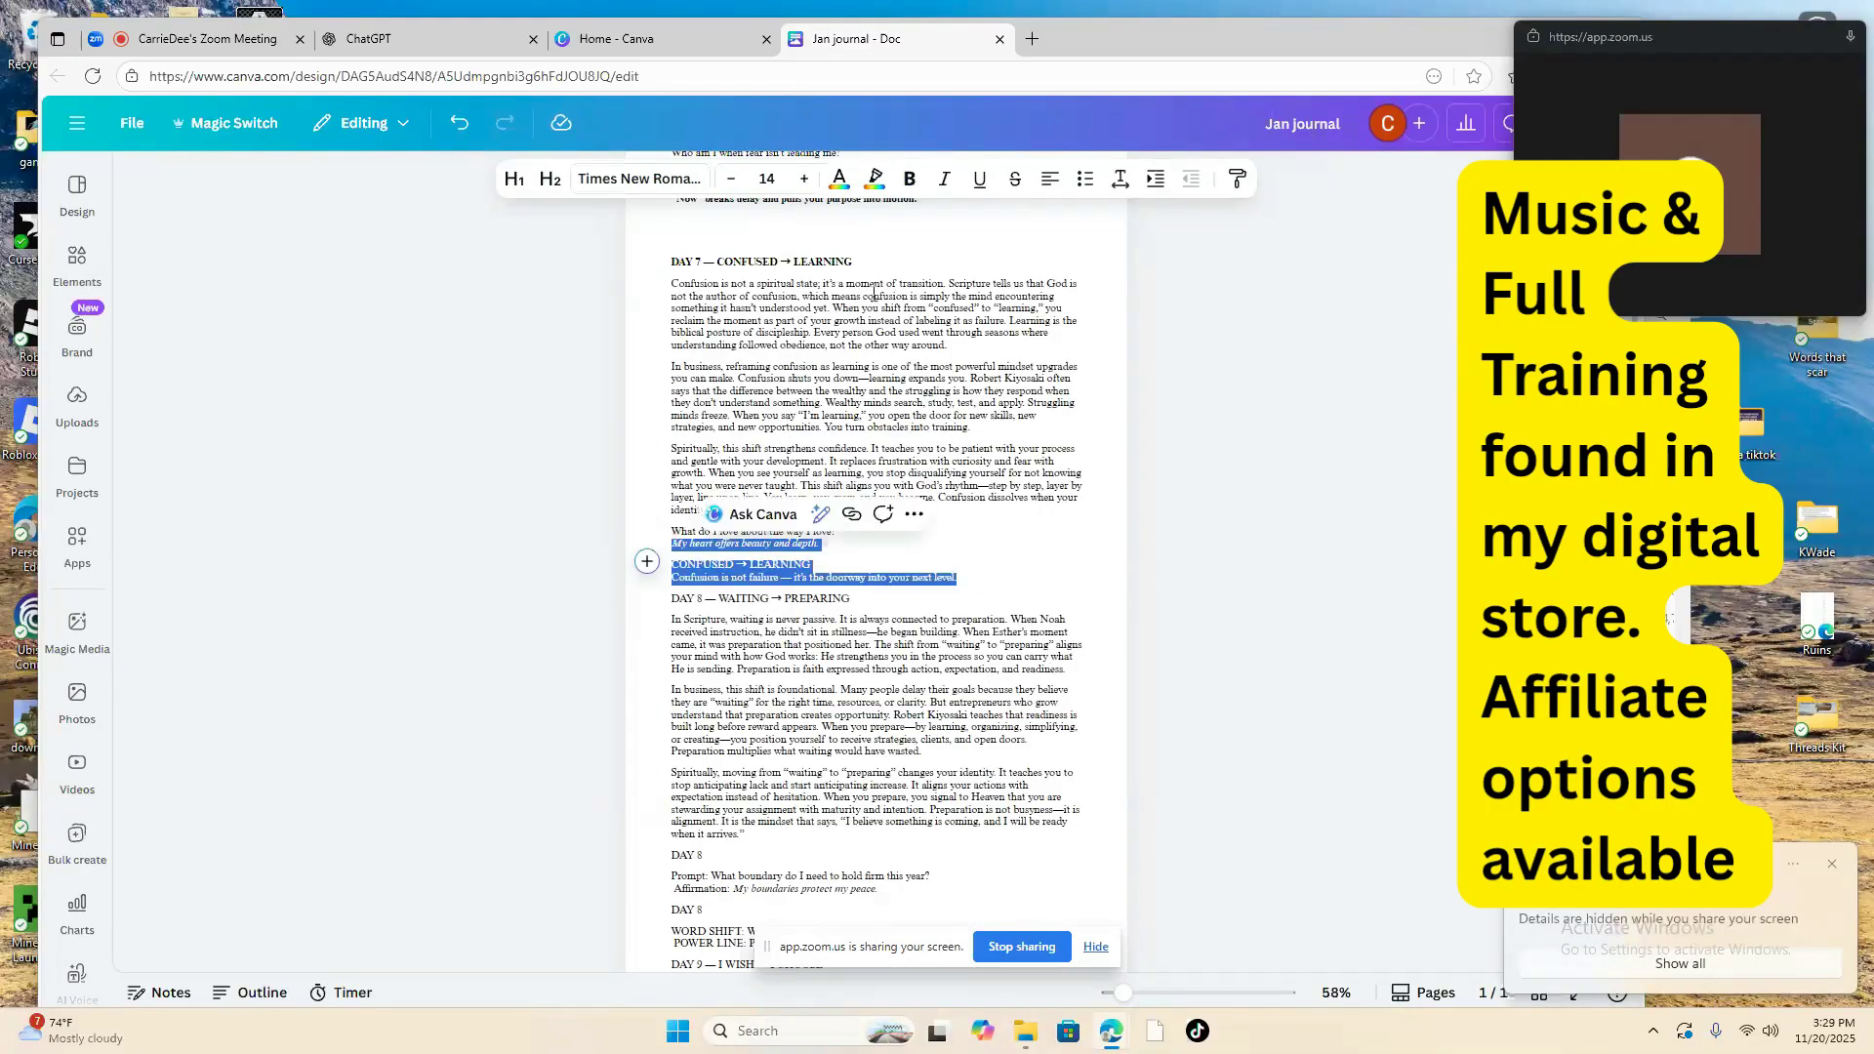
{"action": "left_click", "coordinate": [908, 178]}
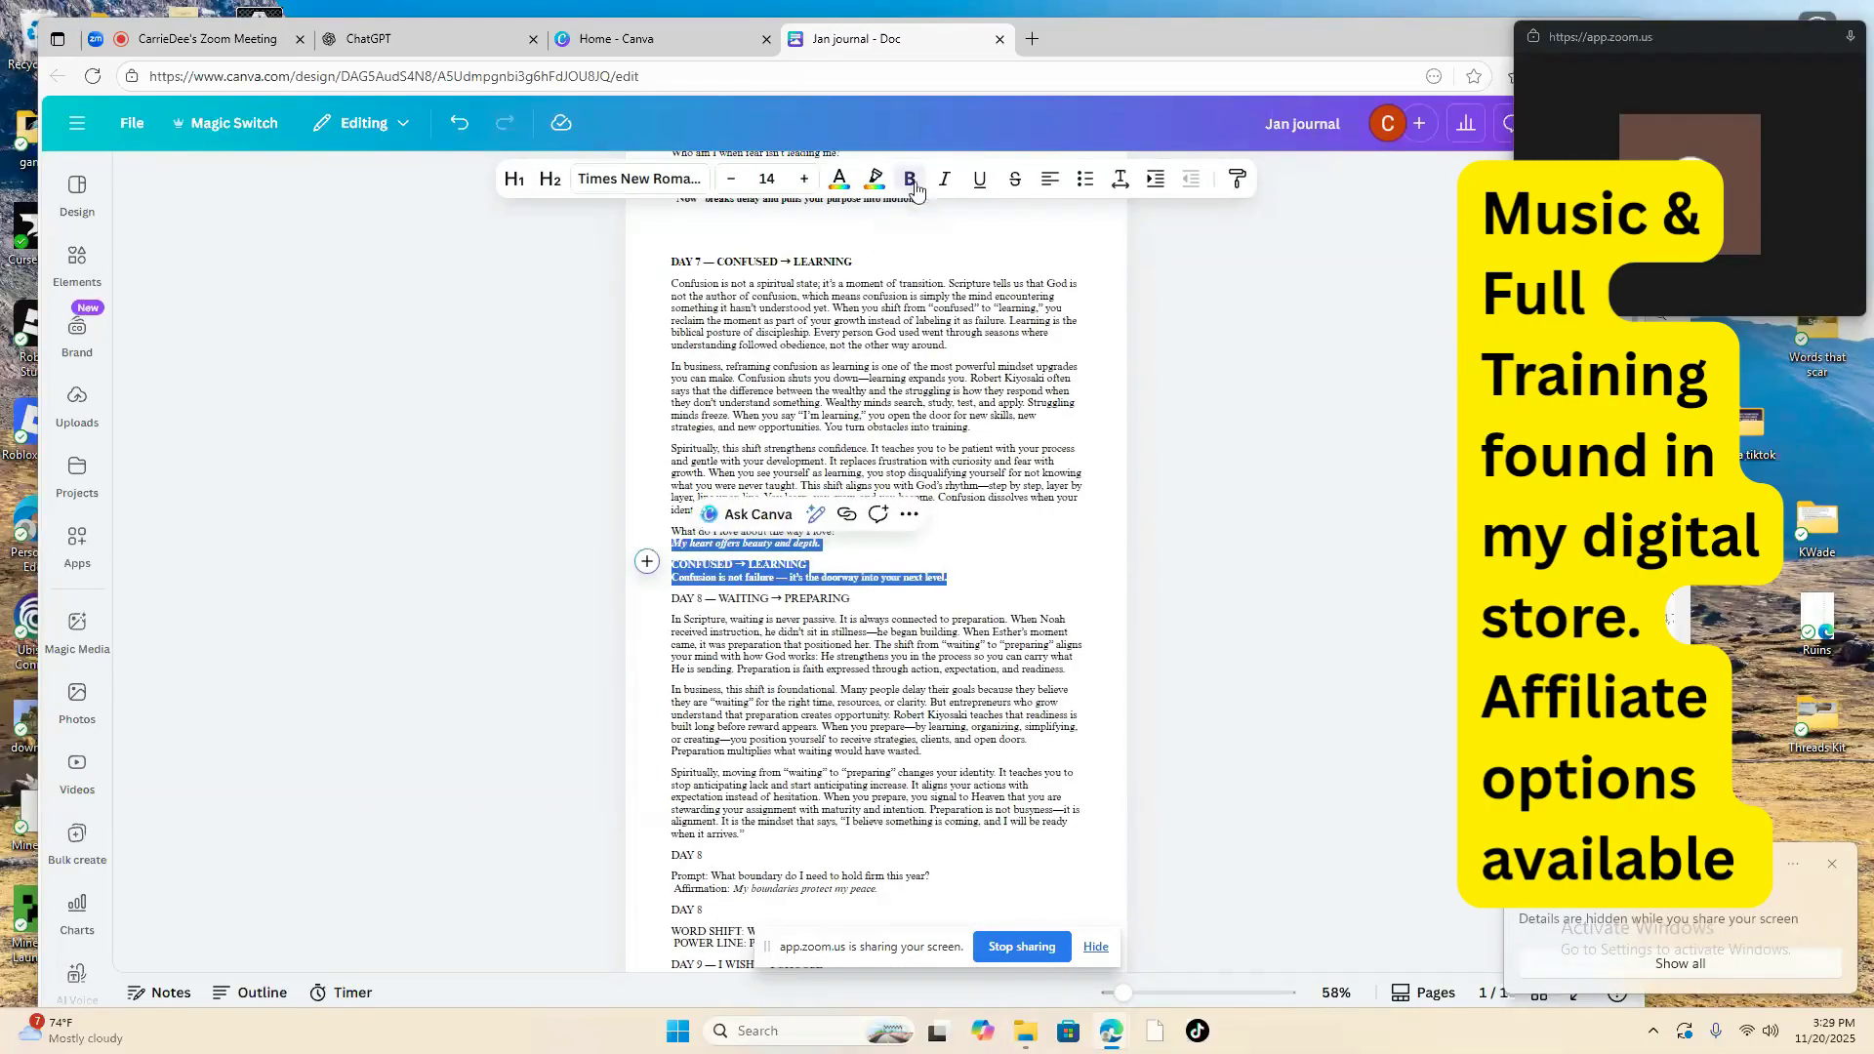
{"action": "left_click", "coordinate": [674, 593]}
{"action": "key", "text": "Return"}
{"action": "key", "text": "Return"}
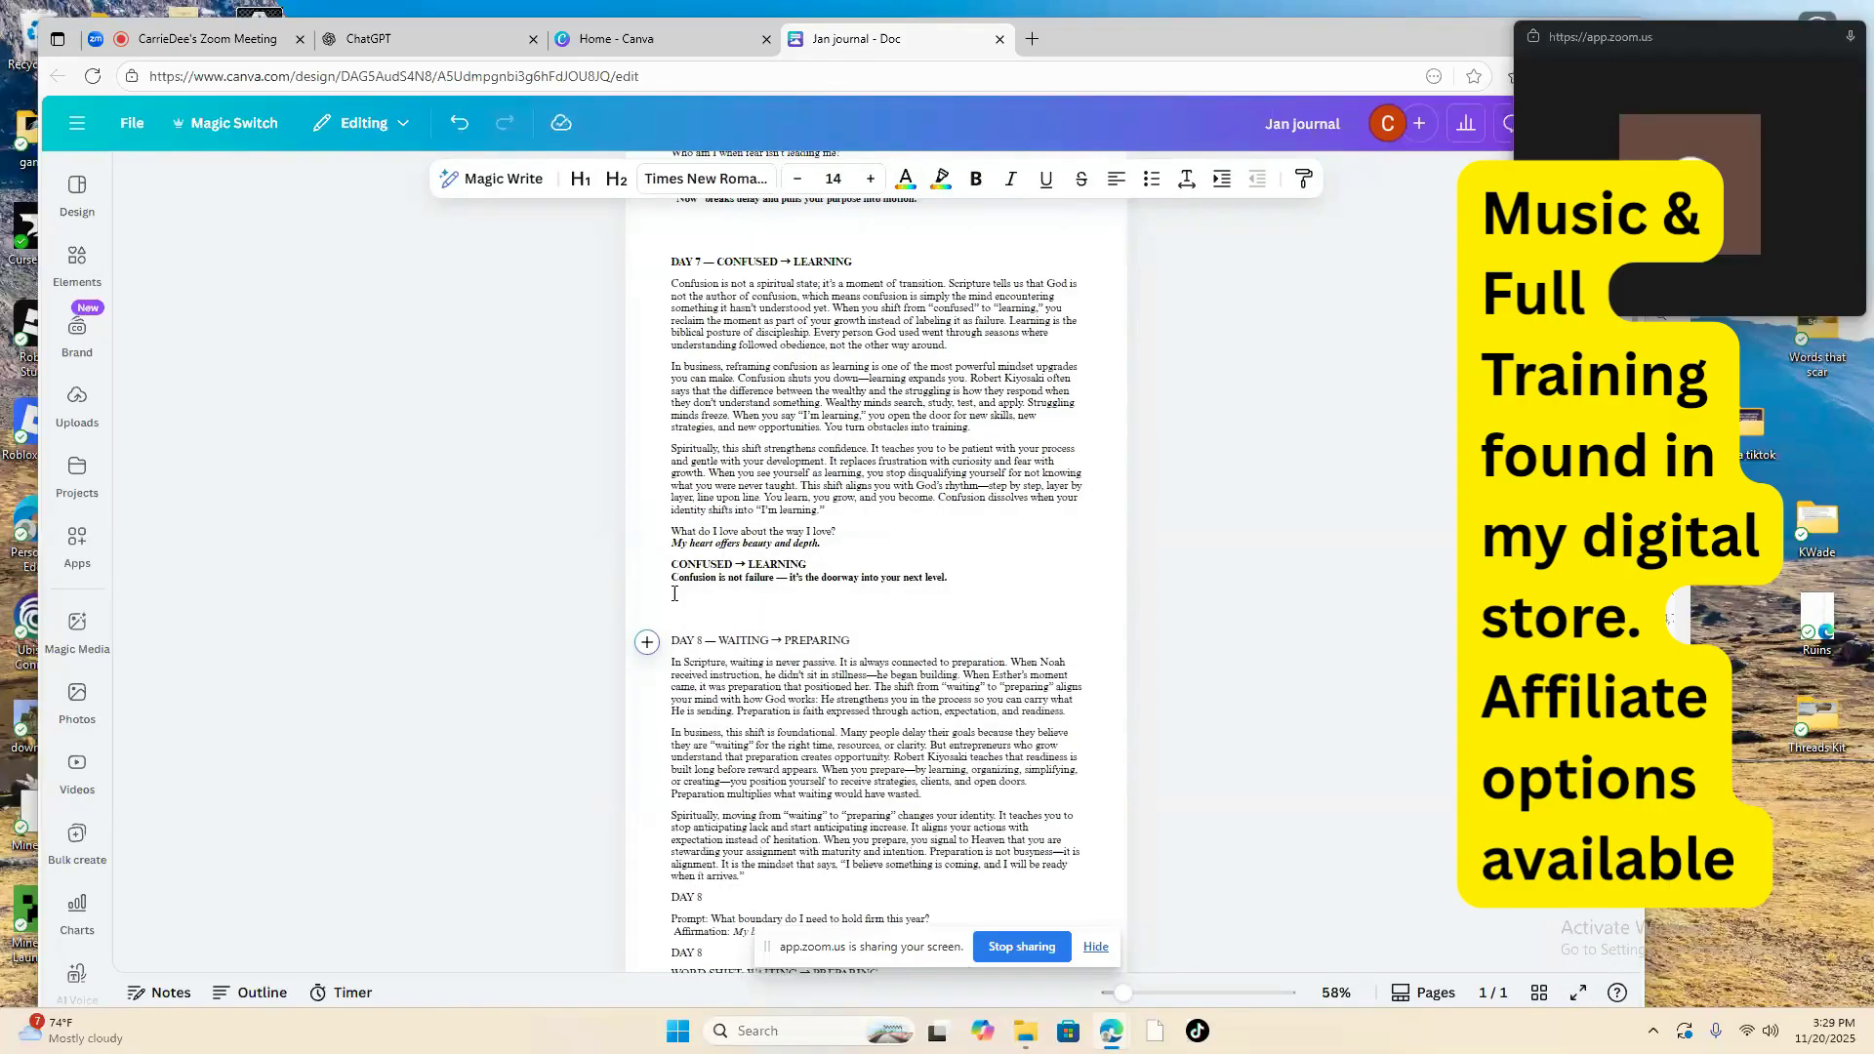
Step: Make the "DAY 8 — WAITING → PREPARING" heading bold
{"action": "left_click_drag", "start_coordinate": [671, 641], "coordinate": [850, 635]}
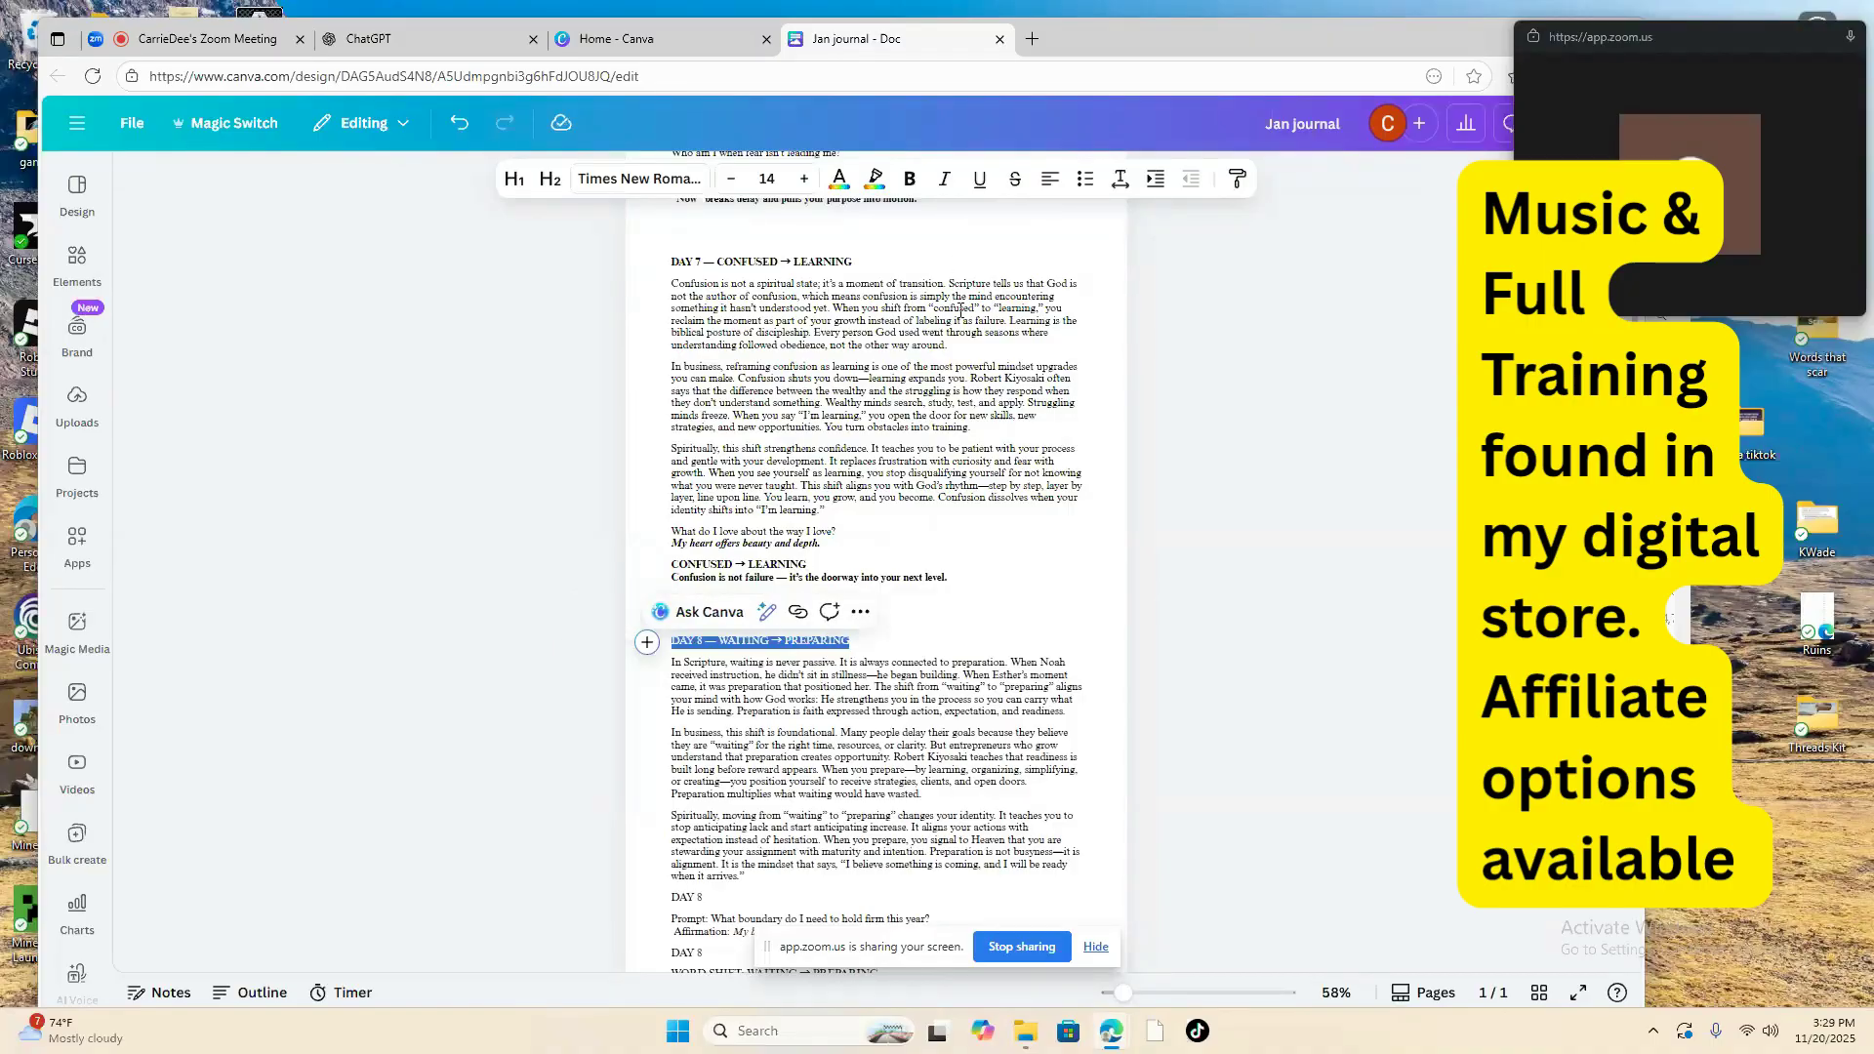
{"action": "left_click", "coordinate": [909, 178]}
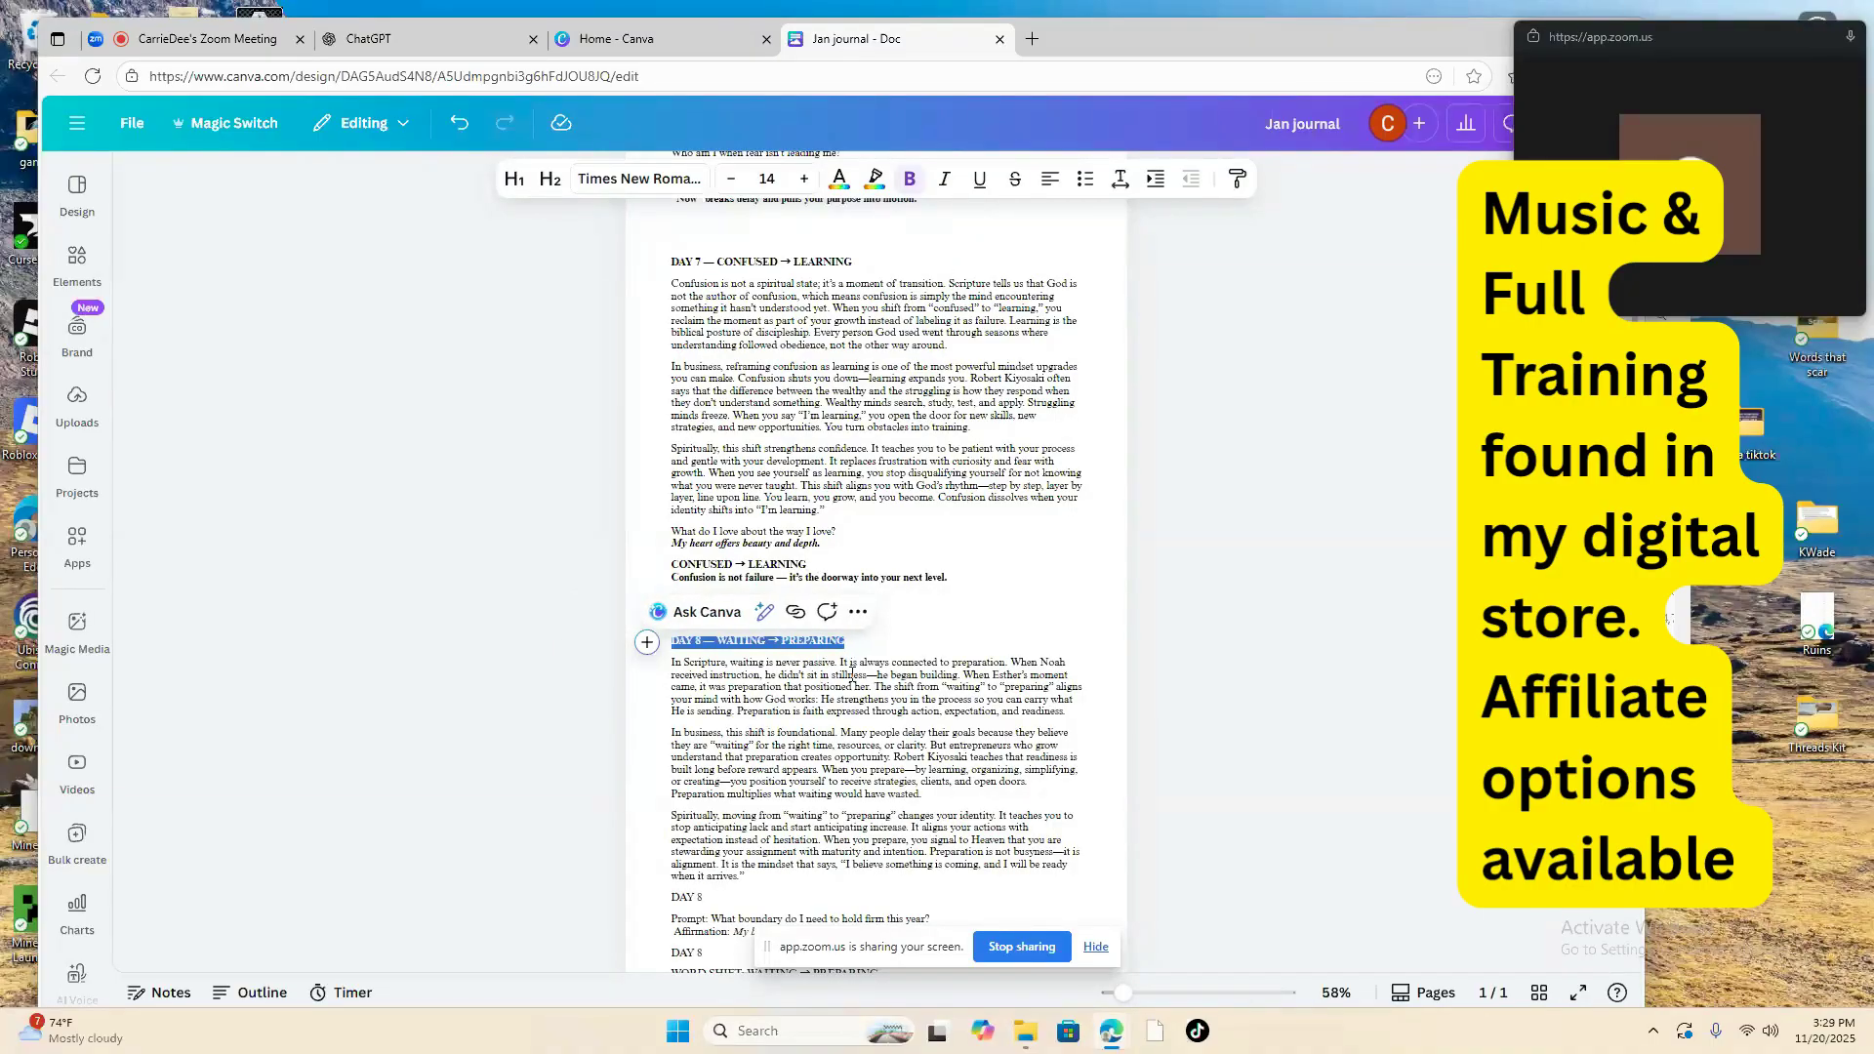
{"action": "left_click", "coordinate": [850, 673]}
Step: Delete the repeated "DAY 8" line and the "Prompt:" label before the Day 8 question
{"action": "scroll", "coordinate": [850, 673], "scroll_direction": "down", "scroll_amount": 5}
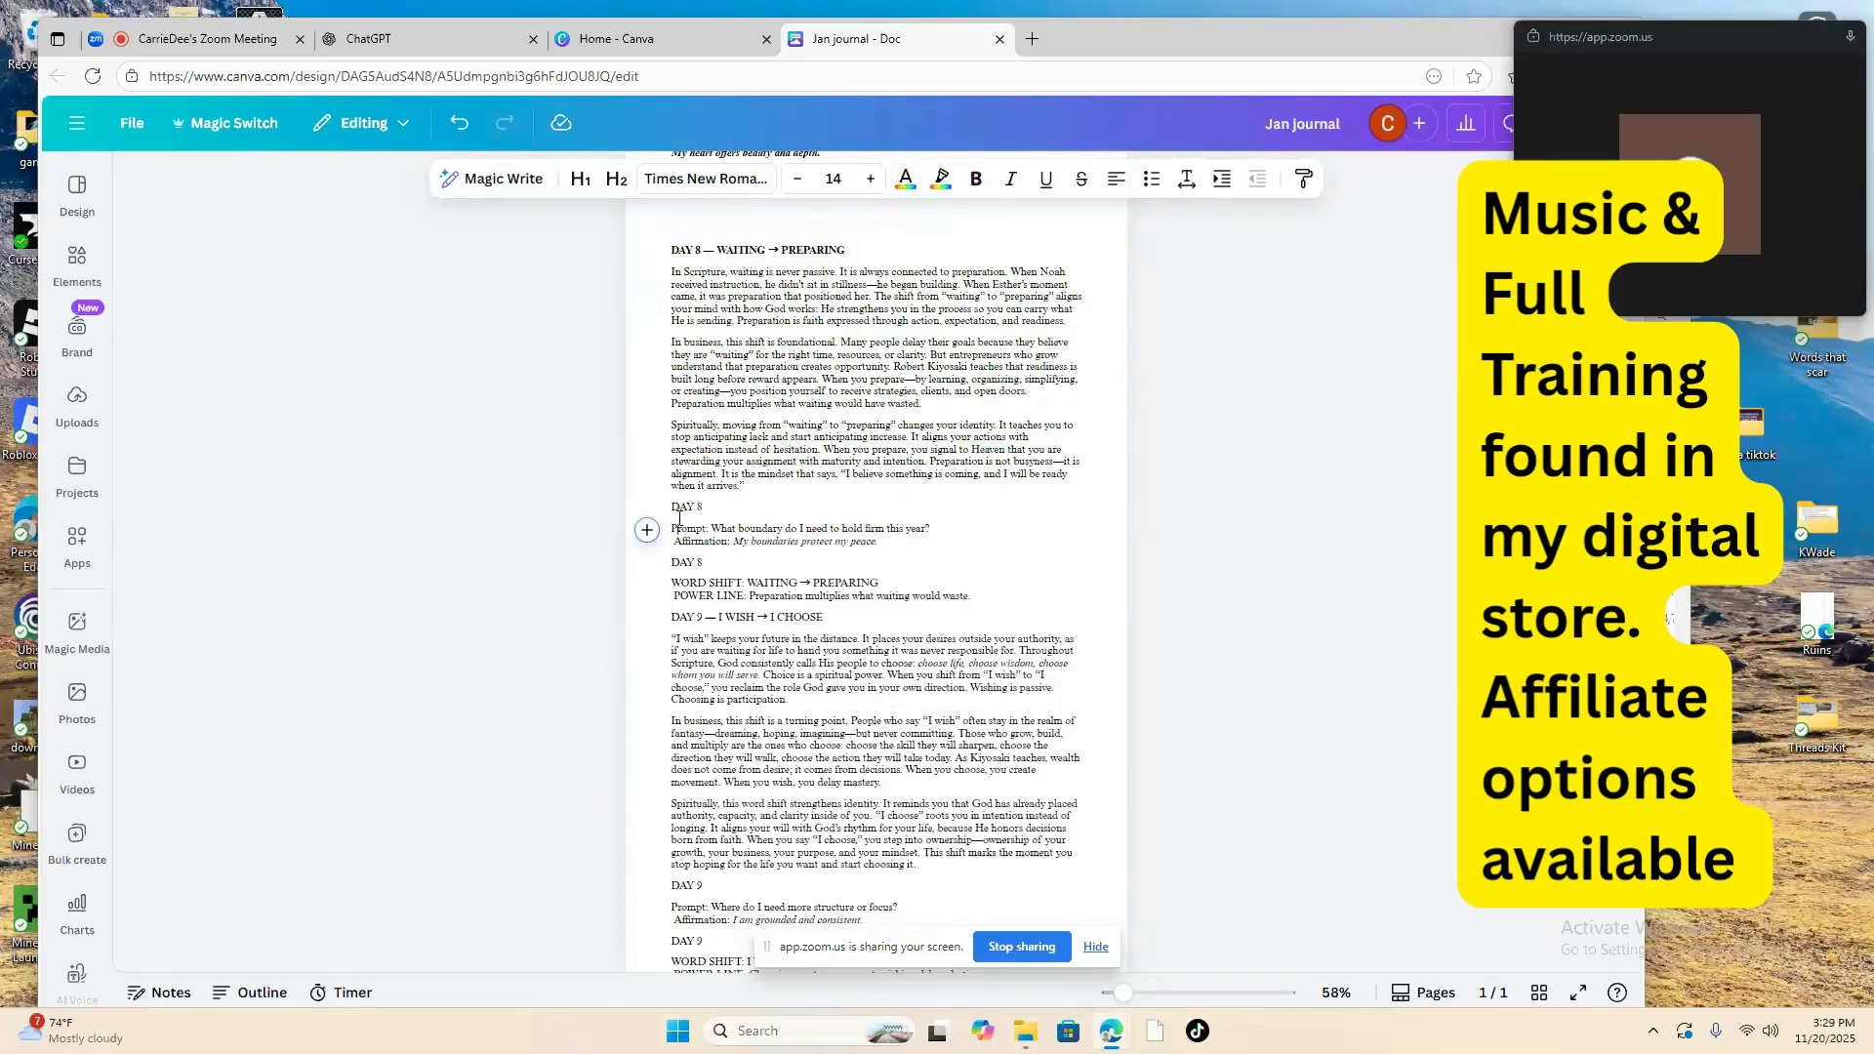
{"action": "double_click", "coordinate": [680, 517]}
{"action": "key", "text": "BackSpace"}
{"action": "key", "text": "Delete"}
{"action": "key", "text": "Delete"}
{"action": "key", "text": "Delete"}
{"action": "key", "text": "Delete"}
{"action": "key", "text": "Delete"}
{"action": "key", "text": "Delete"}
{"action": "key", "text": "Delete"}
{"action": "key", "text": "Delete"}
{"action": "key", "text": "Delete"}
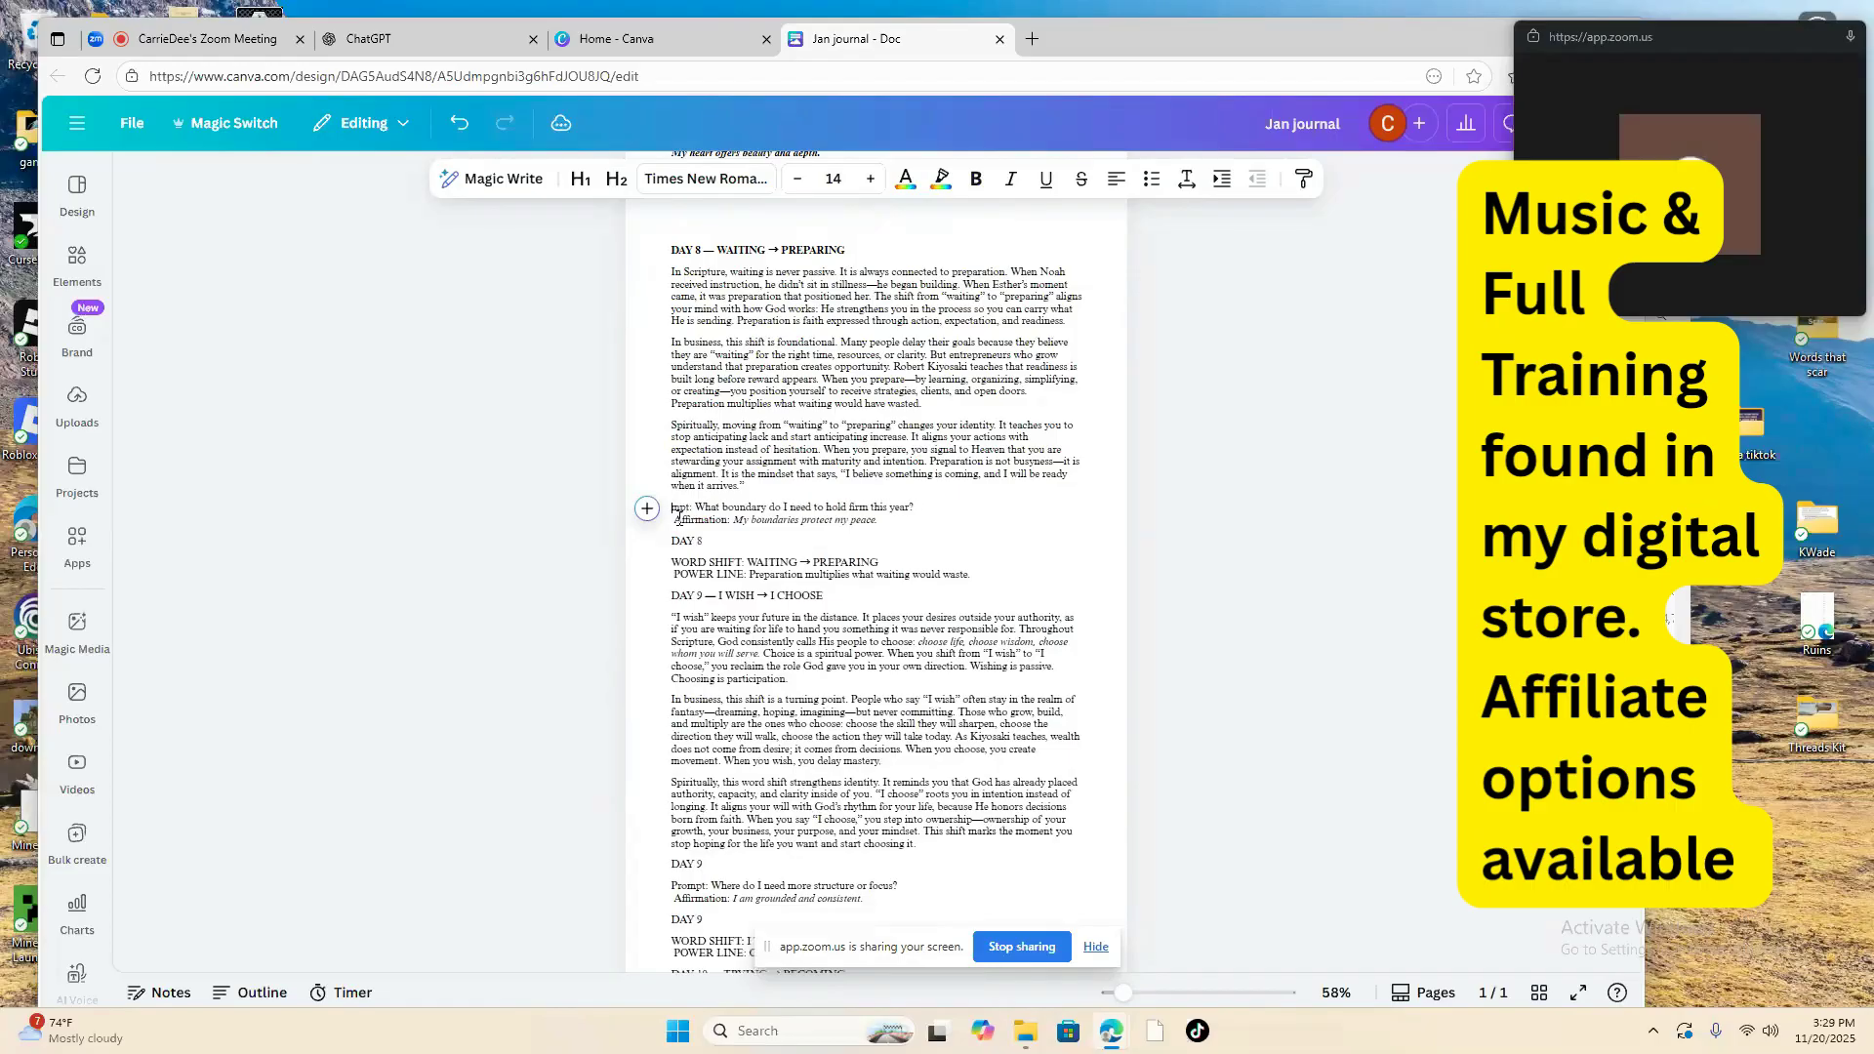
{"action": "key", "text": "Delete"}
Step: Delete the "Affirmation:" label and its leading space before the Day 8 affirmation
{"action": "key", "text": "Down"}
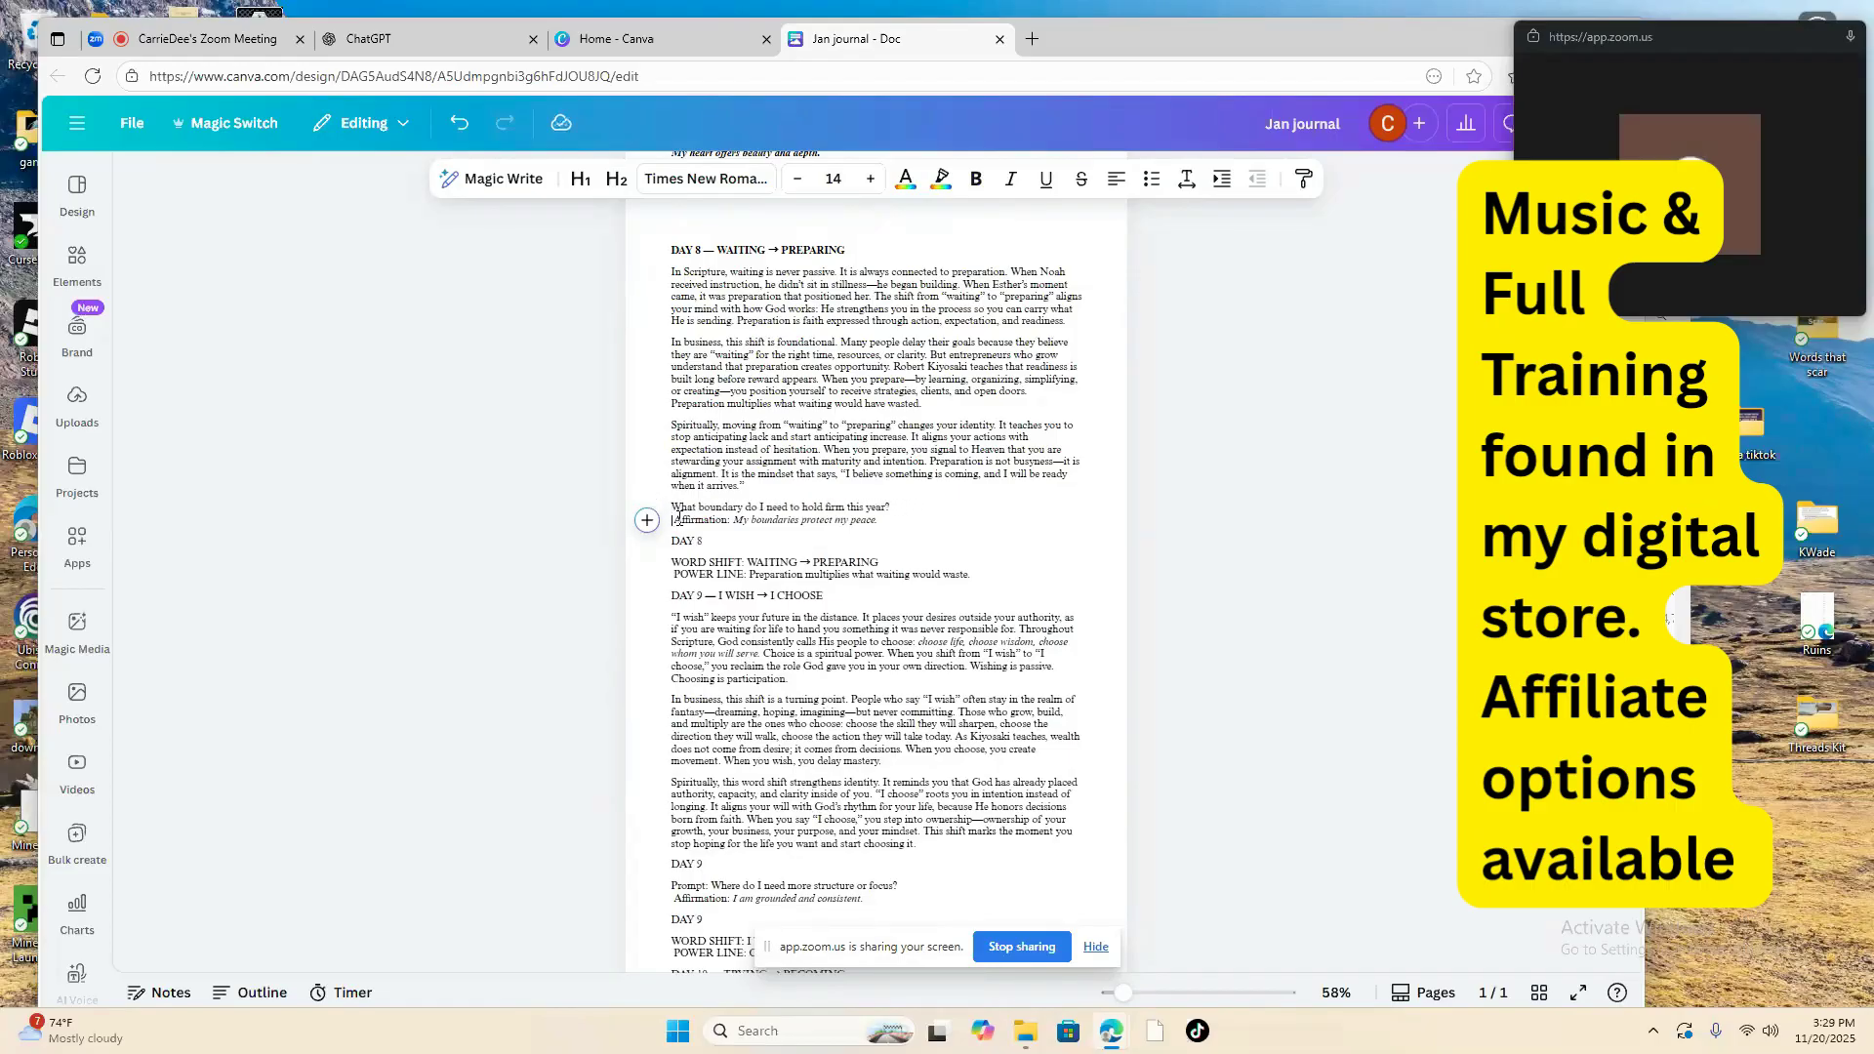
{"action": "key", "text": "Delete"}
{"action": "key", "text": "Delete"}
{"action": "key", "text": "Delete"}
{"action": "key", "text": "Delete"}
{"action": "key", "text": "Delete"}
{"action": "key", "text": "Delete"}
{"action": "key", "text": "Delete"}
{"action": "key", "text": "Delete"}
{"action": "key", "text": "Delete"}
{"action": "key", "text": "Delete"}
{"action": "key", "text": "Delete"}
{"action": "key", "text": "Delete"}
{"action": "key", "text": "Delete"}
{"action": "key", "text": "Delete"}
Step: Delete the remaining "DAY 8" line between the affirmation and the word shift
{"action": "key", "text": "Down"}
{"action": "key", "text": "Delete"}
{"action": "key", "text": "Delete"}
{"action": "key", "text": "Delete"}
{"action": "key", "text": "Delete"}
{"action": "key", "text": "Delete"}
{"action": "key", "text": "Delete"}
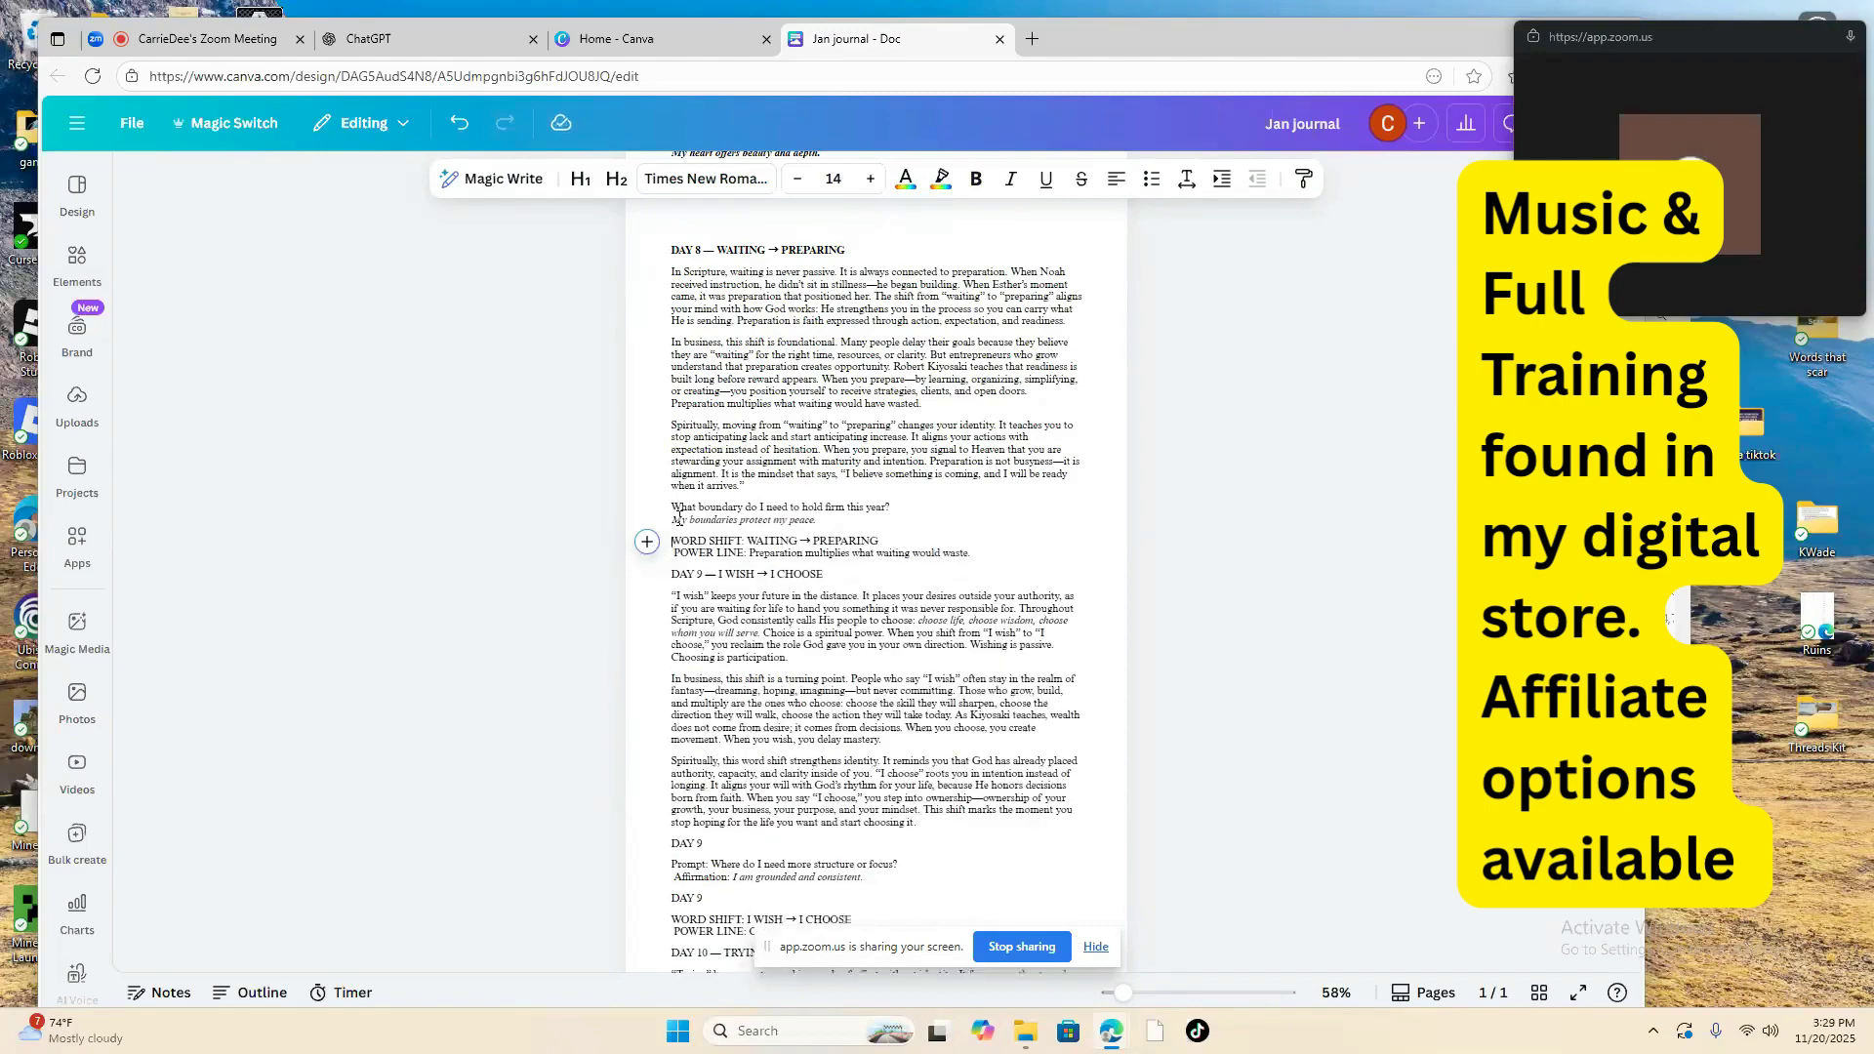
Step: Delete the "WORD SHIFT:" label before "WAITING → PREPARING" under the Day 8 entry
{"action": "key", "text": "Delete"}
{"action": "key", "text": "Delete"}
{"action": "key", "text": "Delete"}
{"action": "key", "text": "Delete"}
{"action": "key", "text": "Delete"}
{"action": "key", "text": "Delete"}
{"action": "key", "text": "Delete"}
{"action": "key", "text": "Delete"}
{"action": "key", "text": "Delete"}
{"action": "key", "text": "Delete"}
{"action": "key", "text": "Delete"}
{"action": "key", "text": "Delete"}
Step: Delete the "POWER LINE:" label and its leading space before the Day 8 power line
{"action": "key", "text": "Down"}
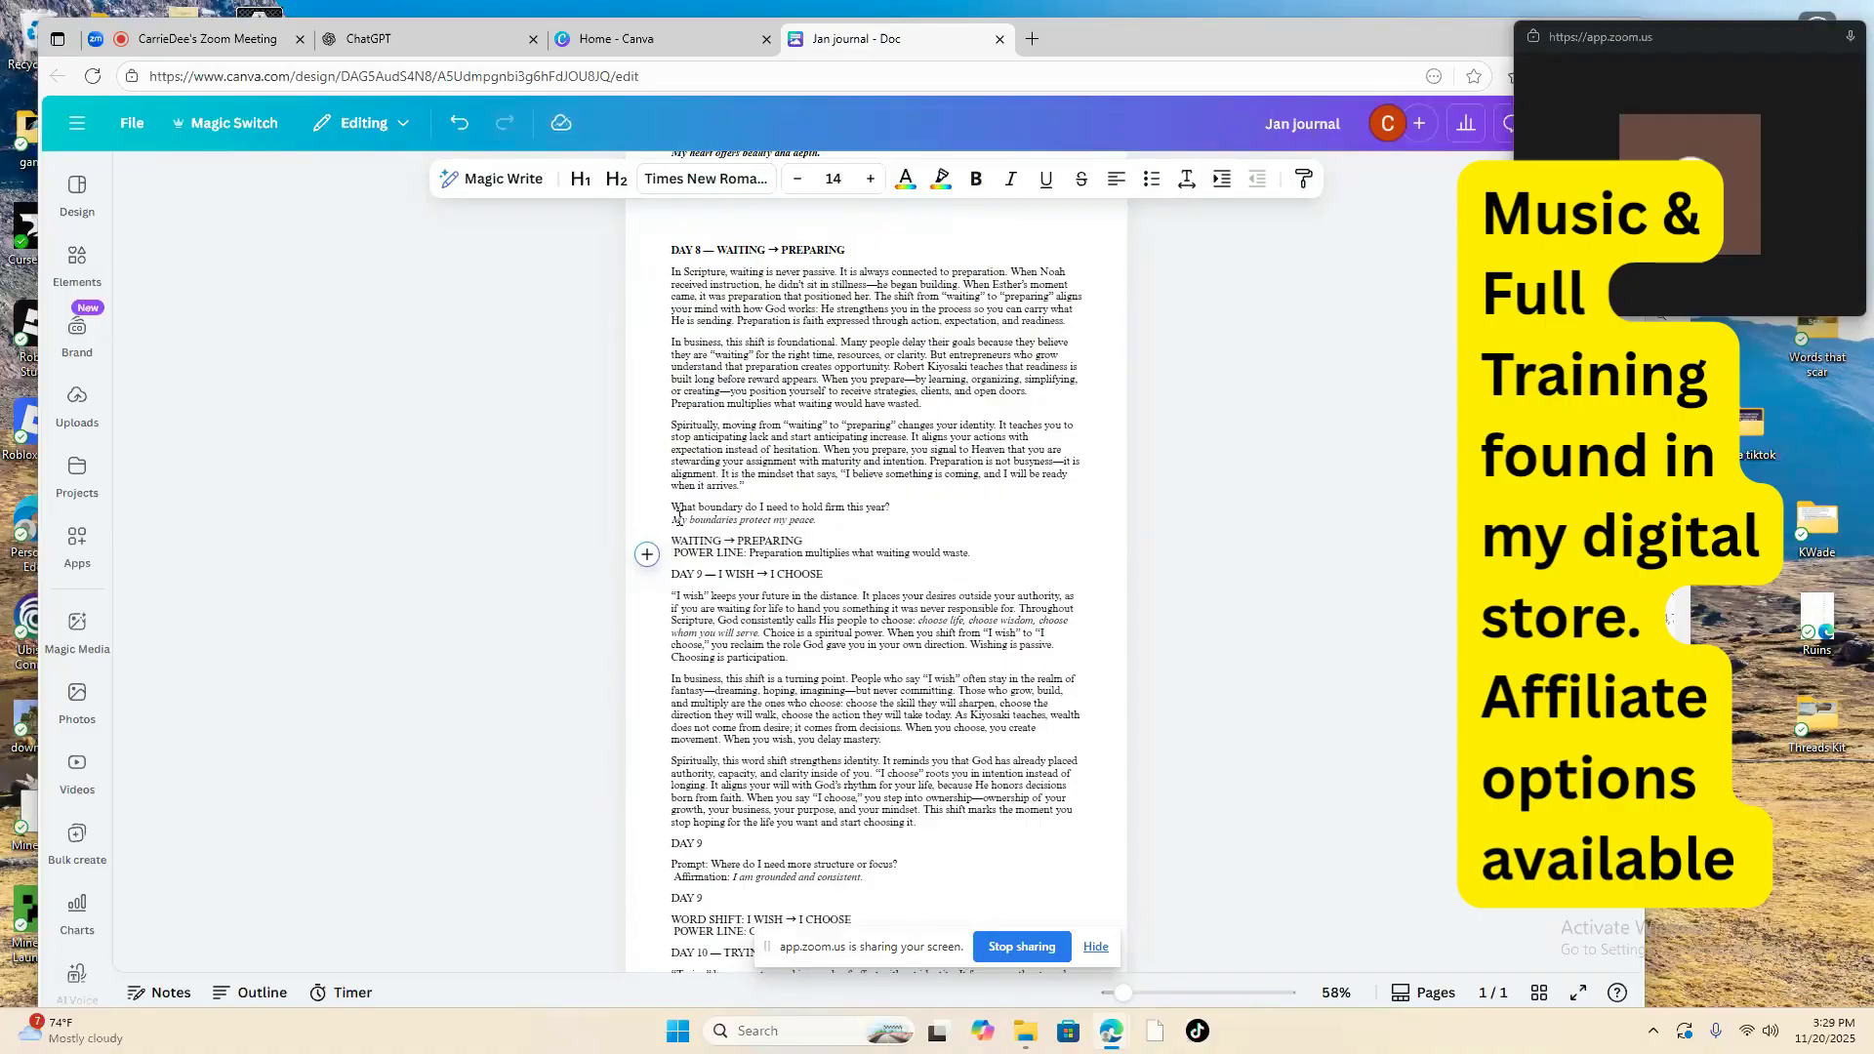
{"action": "key", "text": "Delete"}
{"action": "key", "text": "Delete"}
{"action": "key", "text": "Delete"}
{"action": "key", "text": "Delete"}
{"action": "key", "text": "Delete"}
{"action": "key", "text": "Delete"}
{"action": "key", "text": "Delete"}
{"action": "key", "text": "Delete"}
{"action": "key", "text": "Delete"}
{"action": "key", "text": "Delete"}
{"action": "key", "text": "Delete"}
{"action": "key", "text": "Delete"}
{"action": "key", "text": "Delete"}
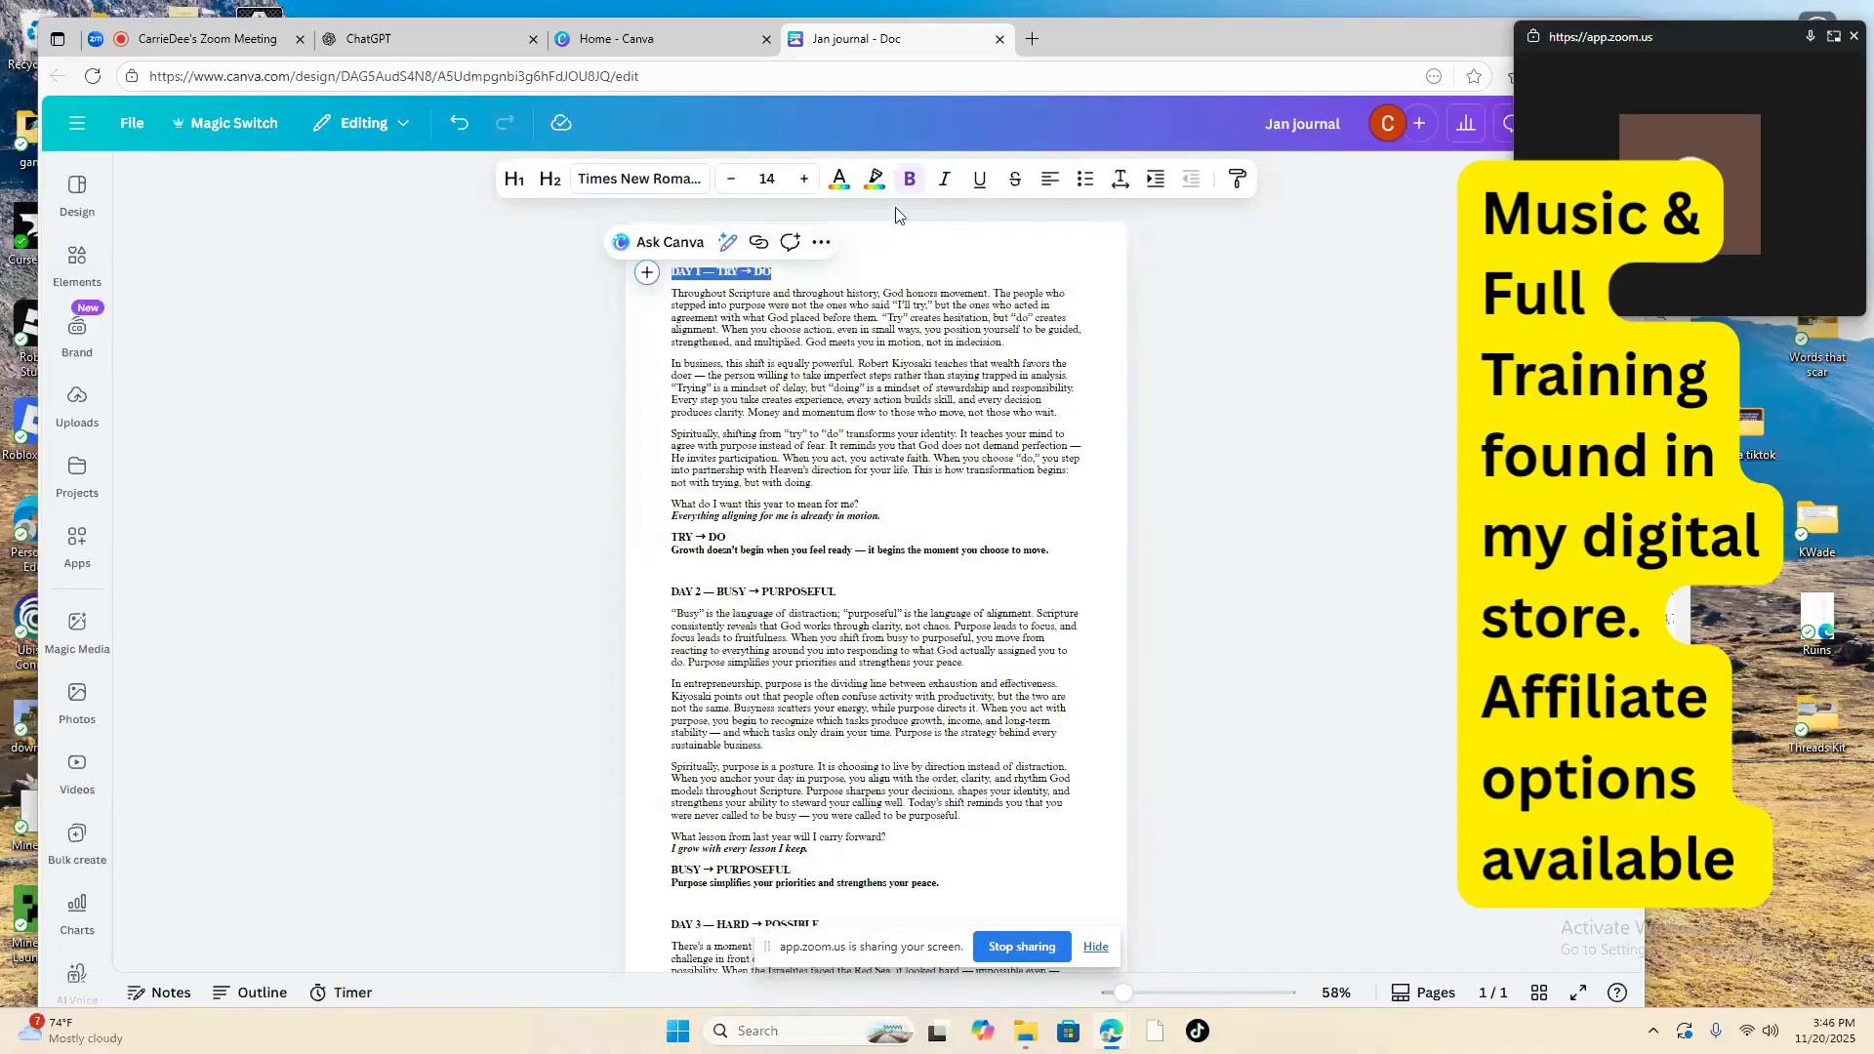
Step: Try the Heading 1 style on the Day 1 heading and switch it back to body text
{"action": "left_click", "coordinate": [1122, 181]}
{"action": "left_click", "coordinate": [1125, 183]}
{"action": "left_click", "coordinate": [514, 179]}
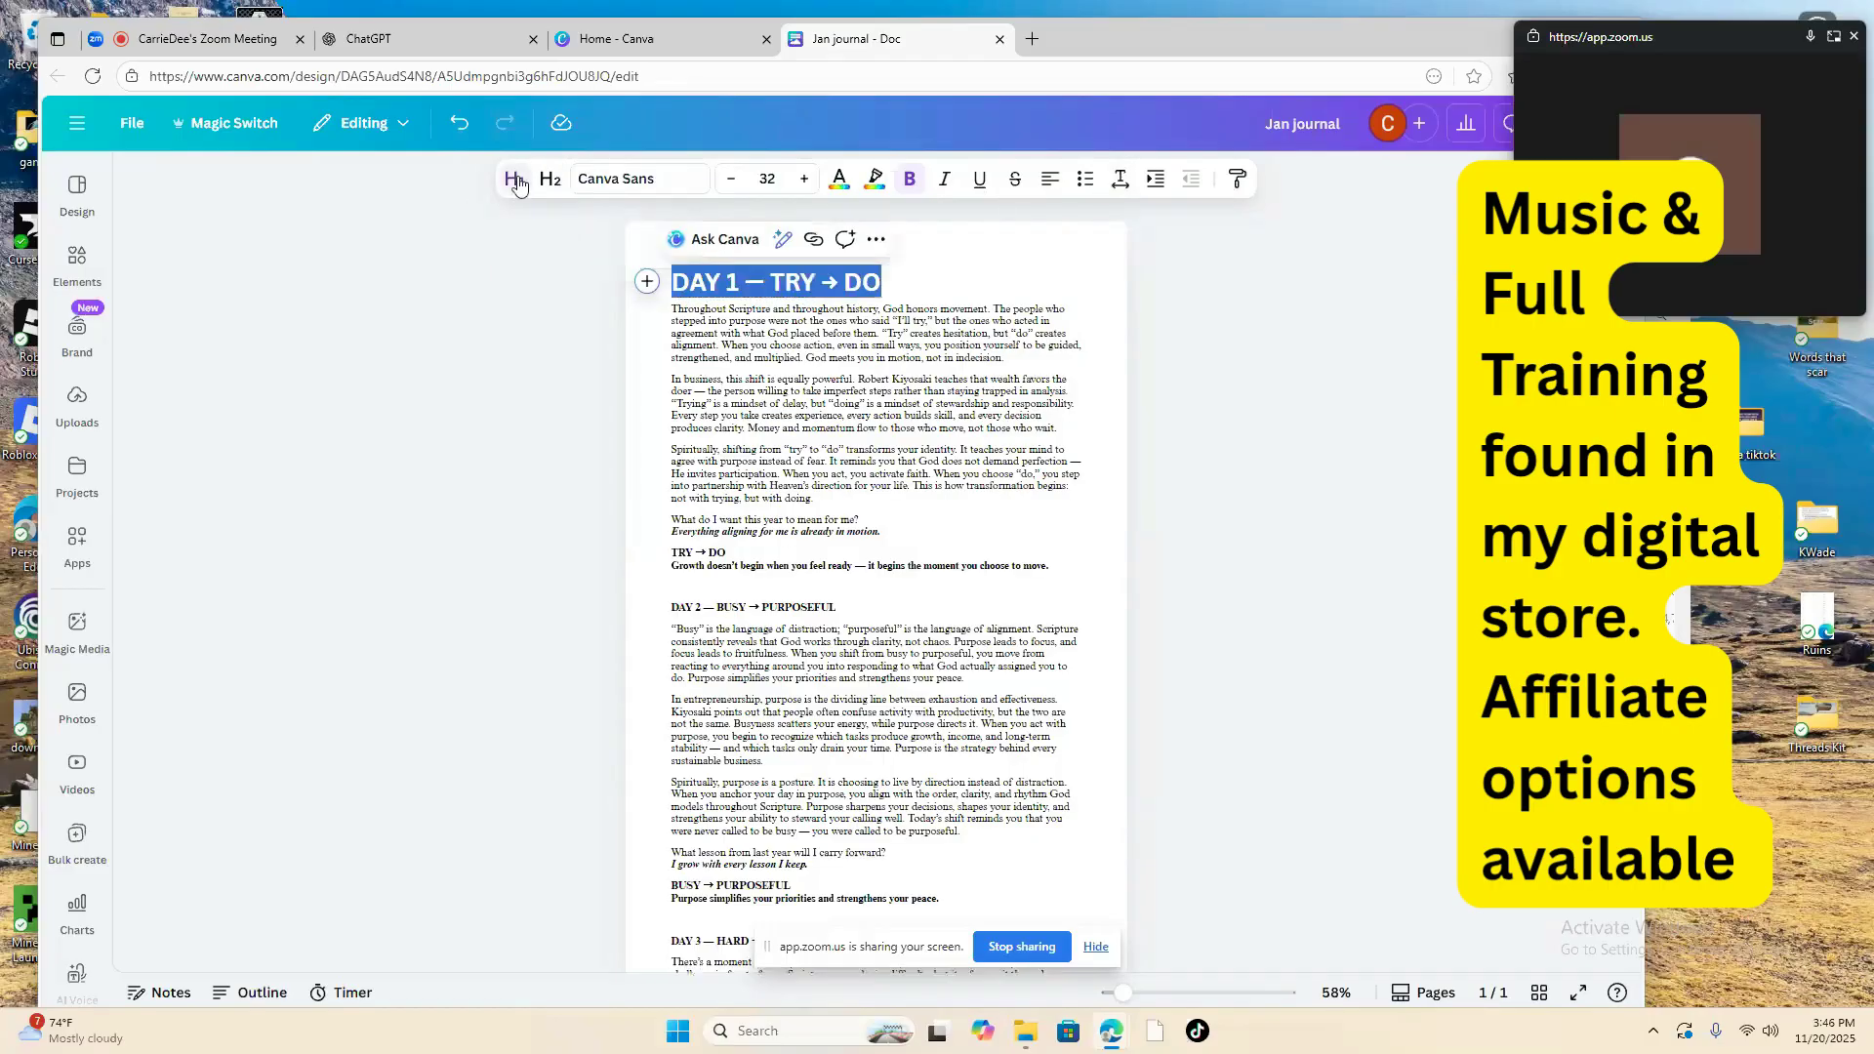
{"action": "left_click", "coordinate": [514, 180]}
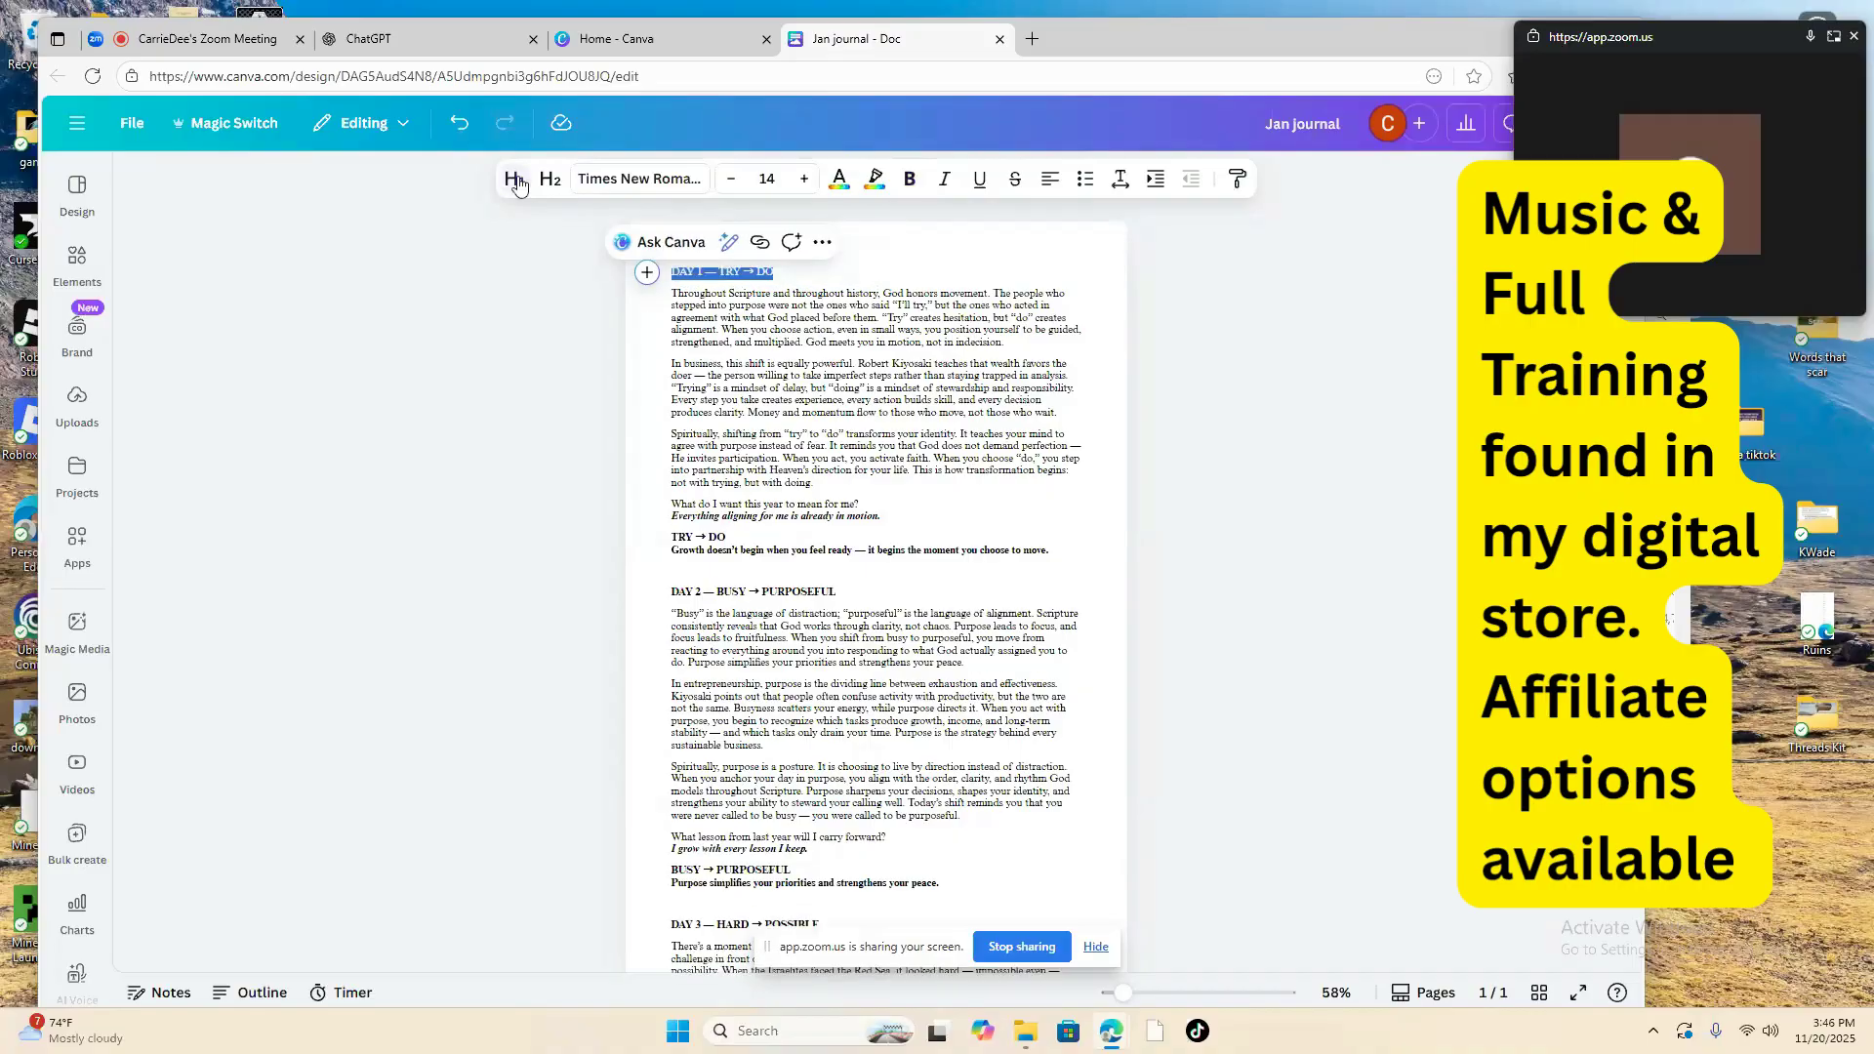
{"action": "left_click", "coordinate": [514, 179]}
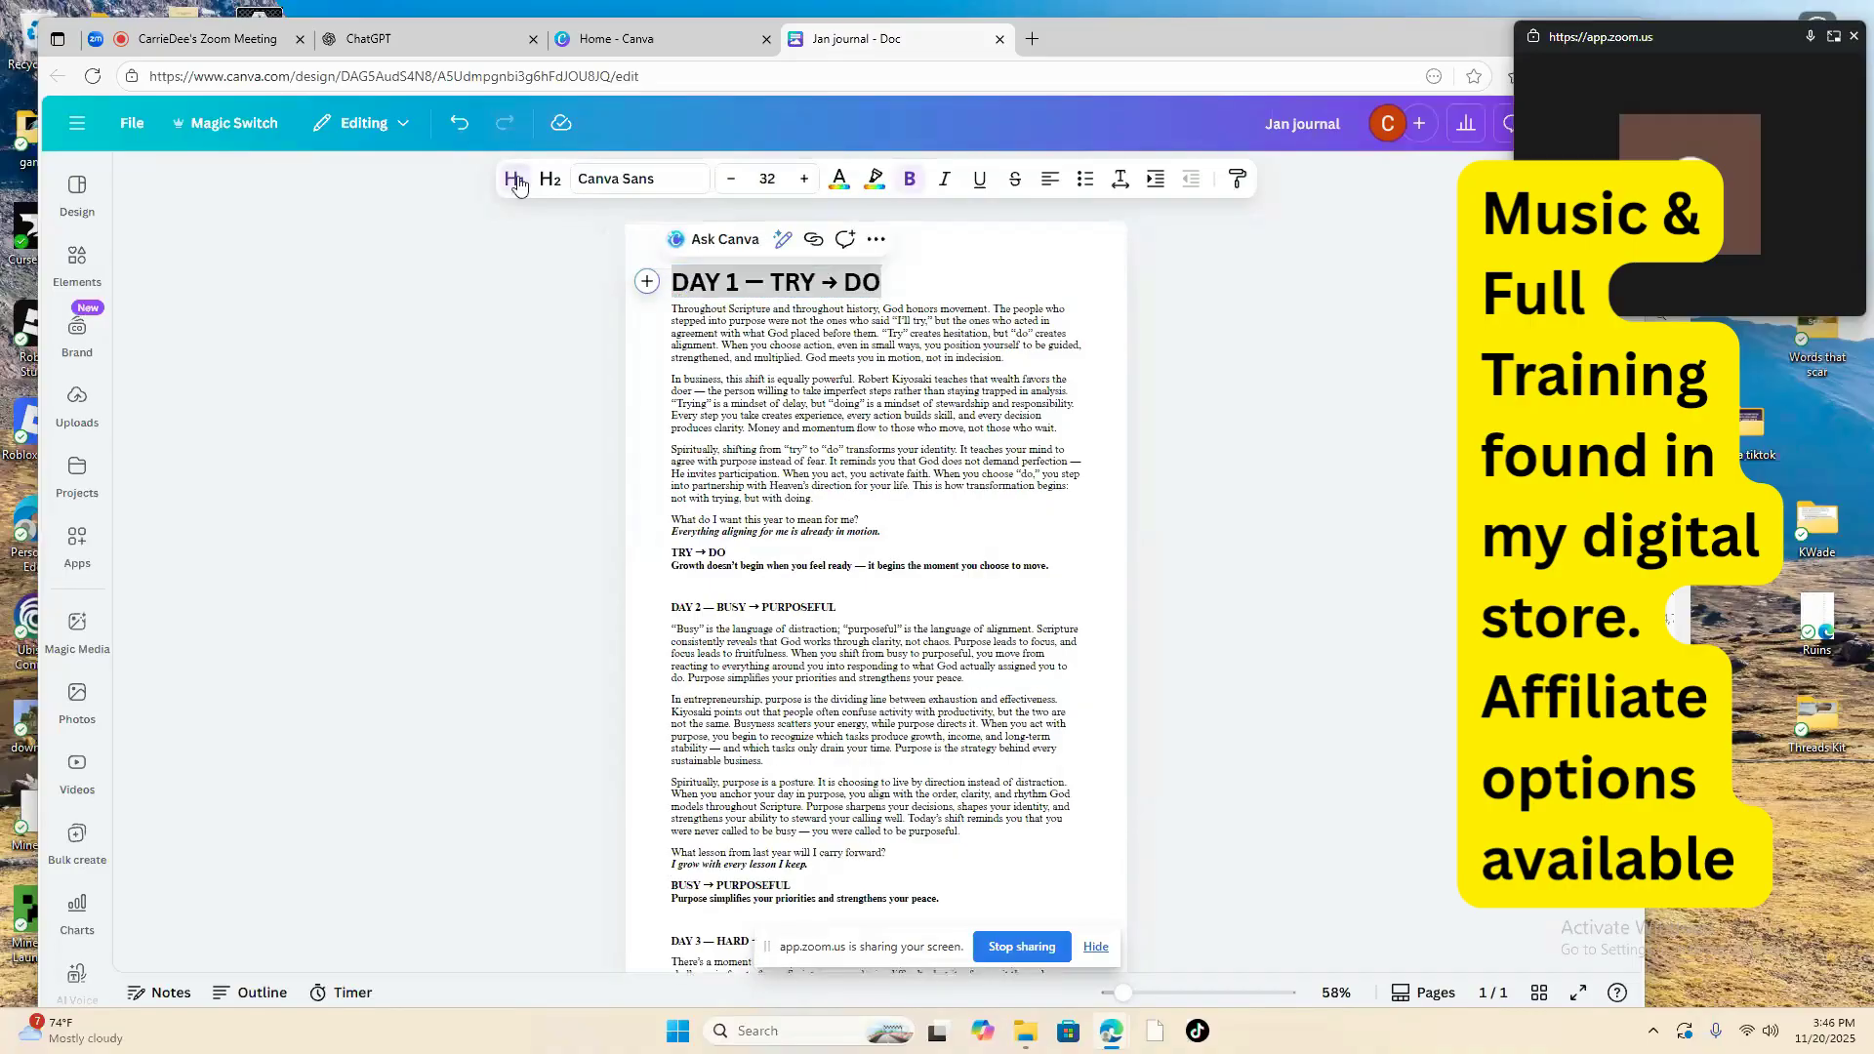
{"action": "left_click", "coordinate": [515, 179]}
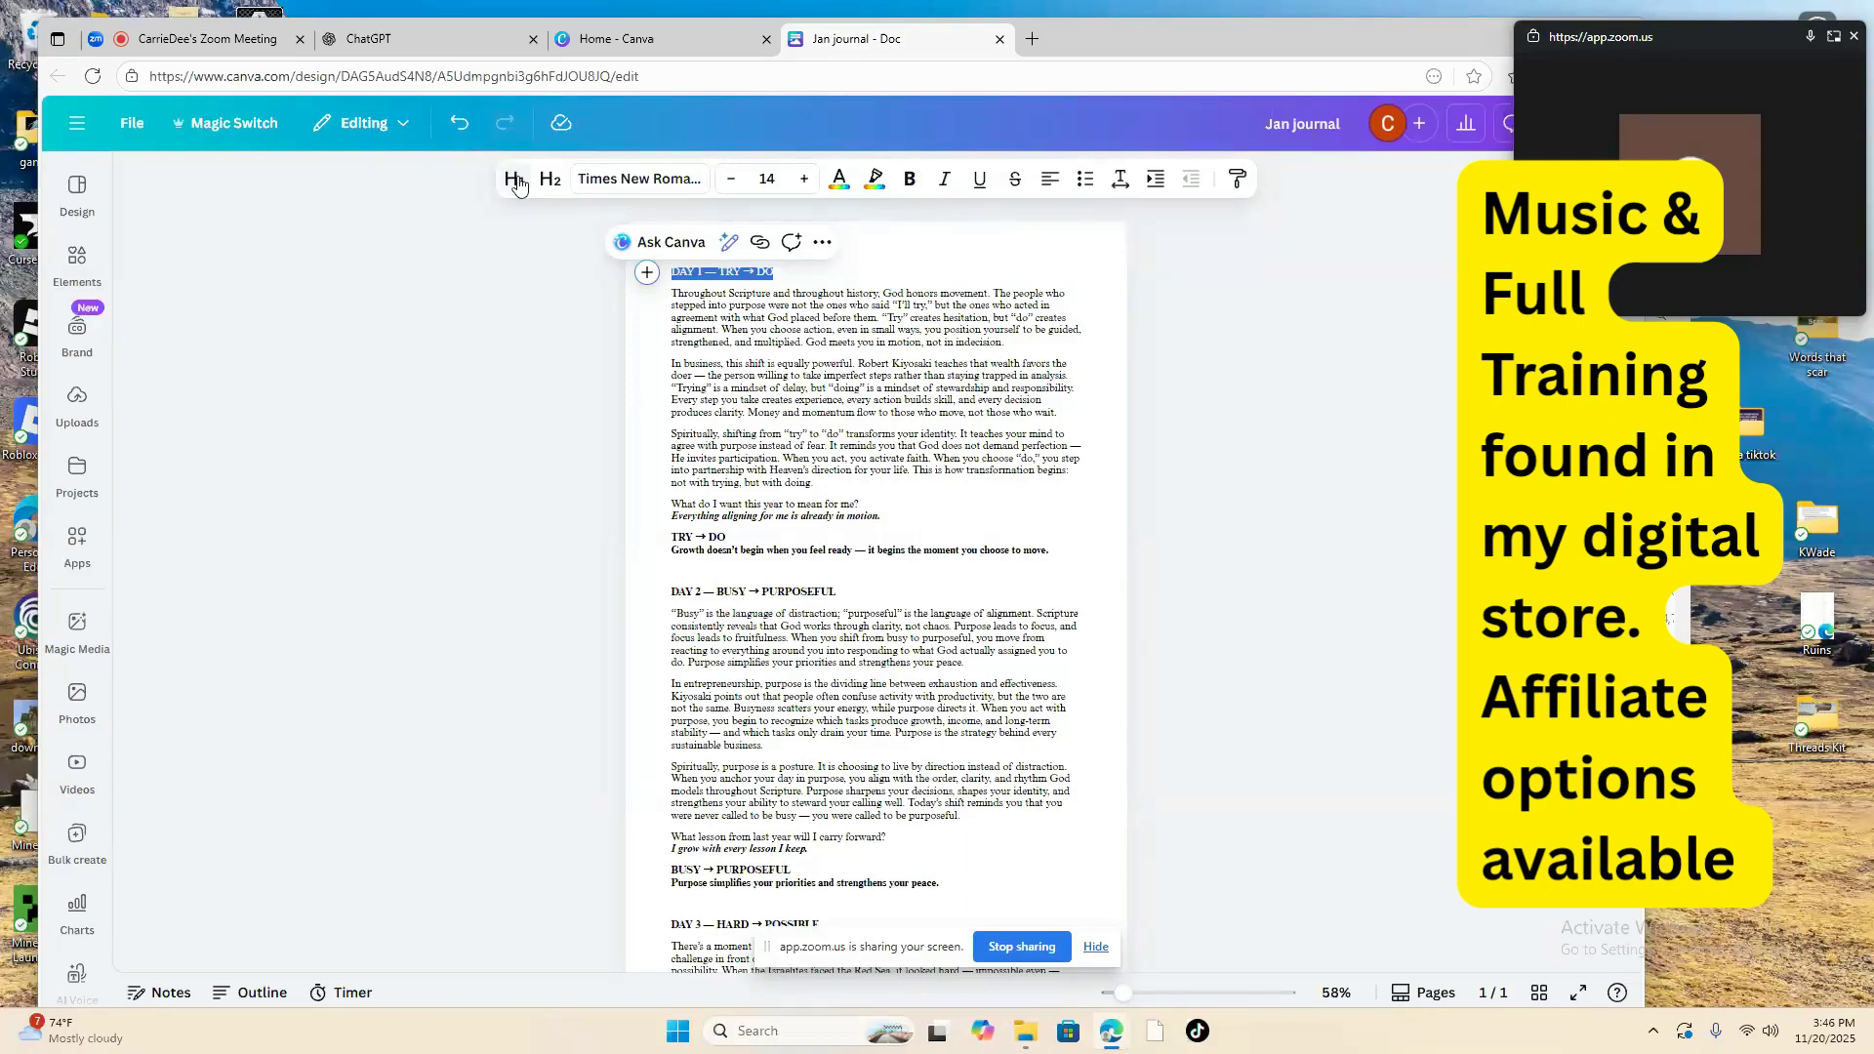
{"action": "left_click", "coordinate": [823, 243]}
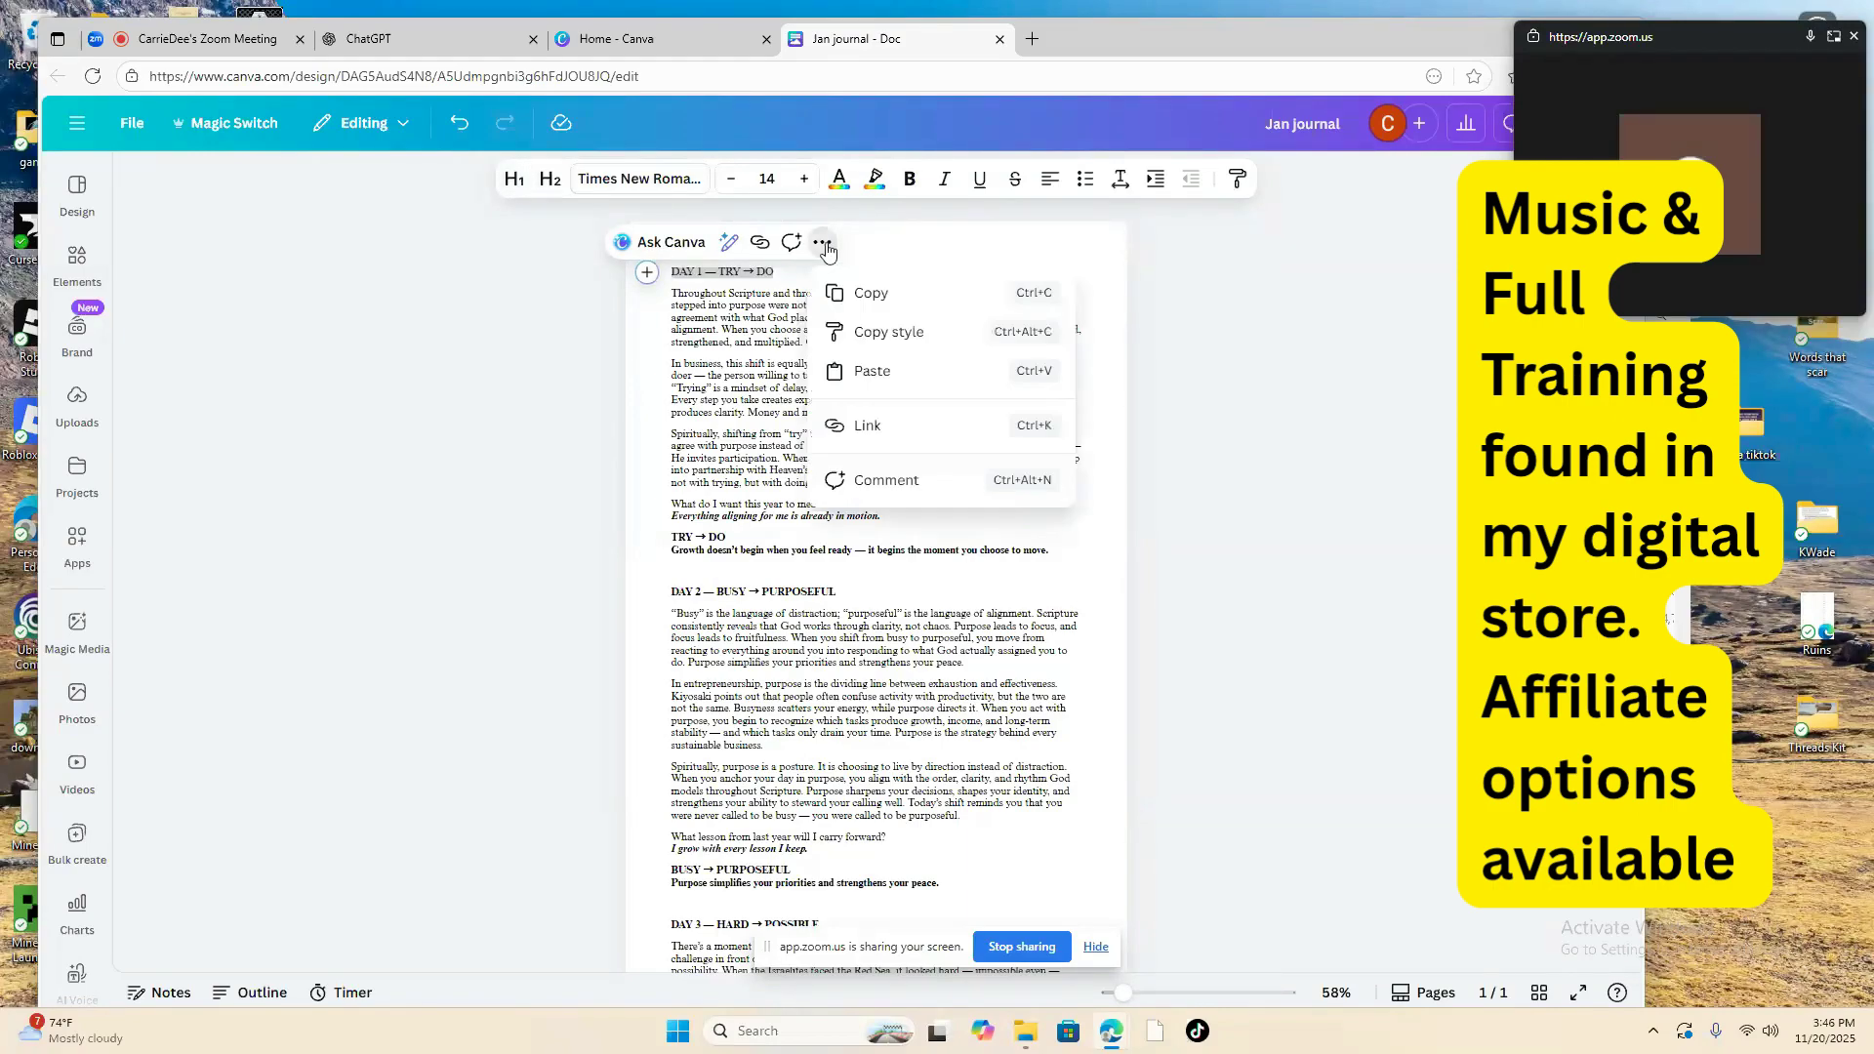
{"action": "left_click", "coordinate": [825, 245]}
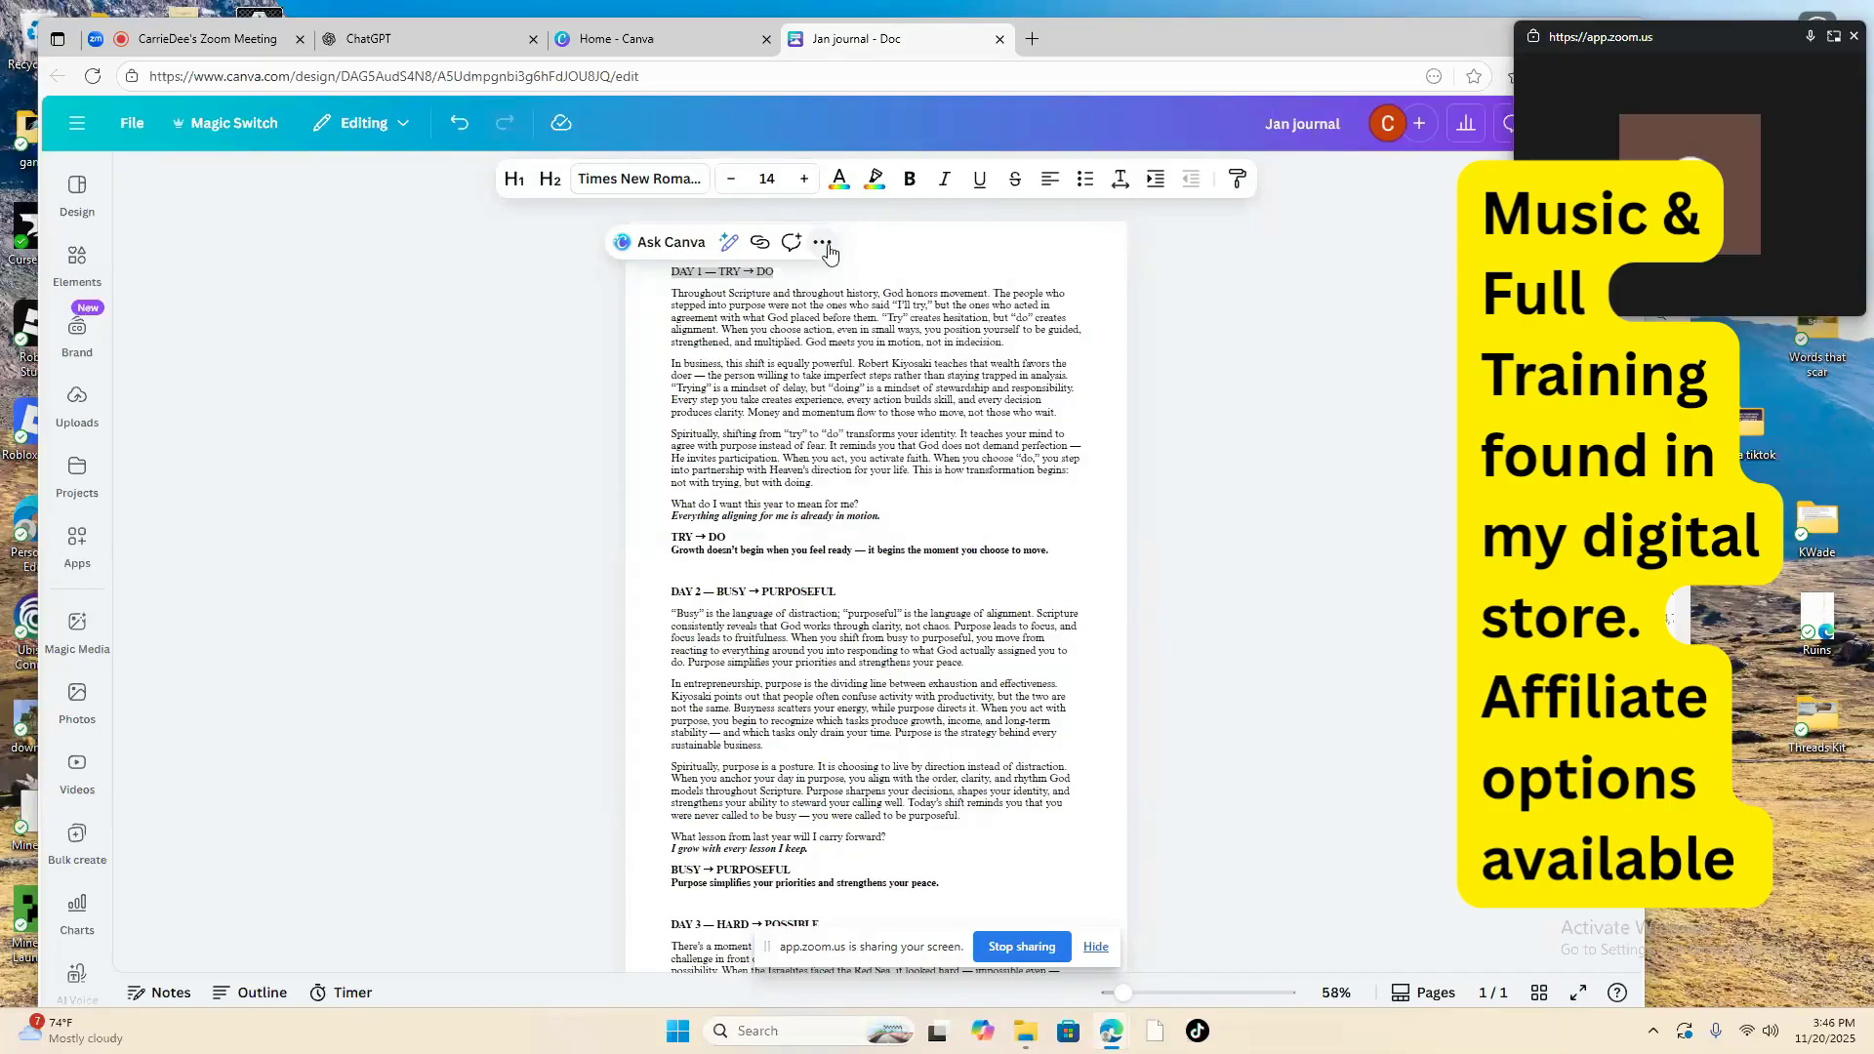
Step: Apply the Heading 1 style to the "DAY 1 — TRY → DO" heading
{"action": "left_click_drag", "start_coordinate": [670, 271], "coordinate": [781, 265]}
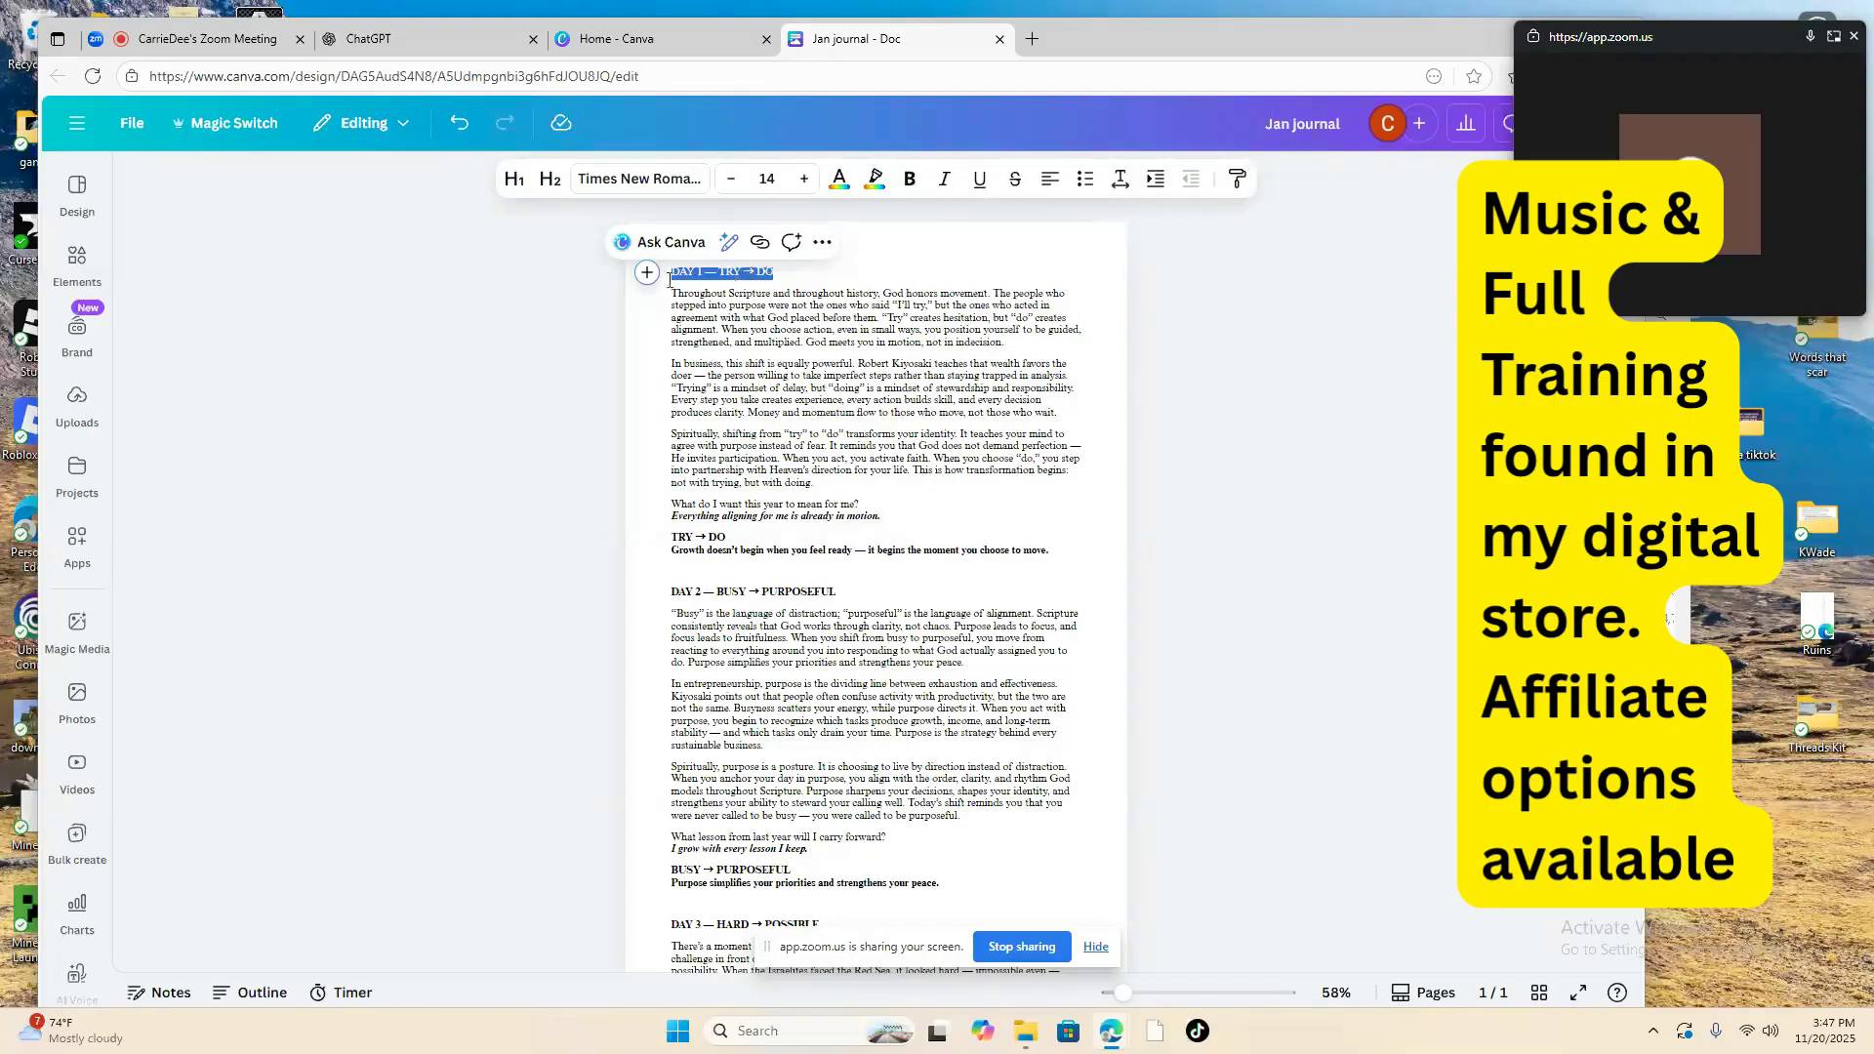
{"action": "left_click", "coordinate": [515, 182]}
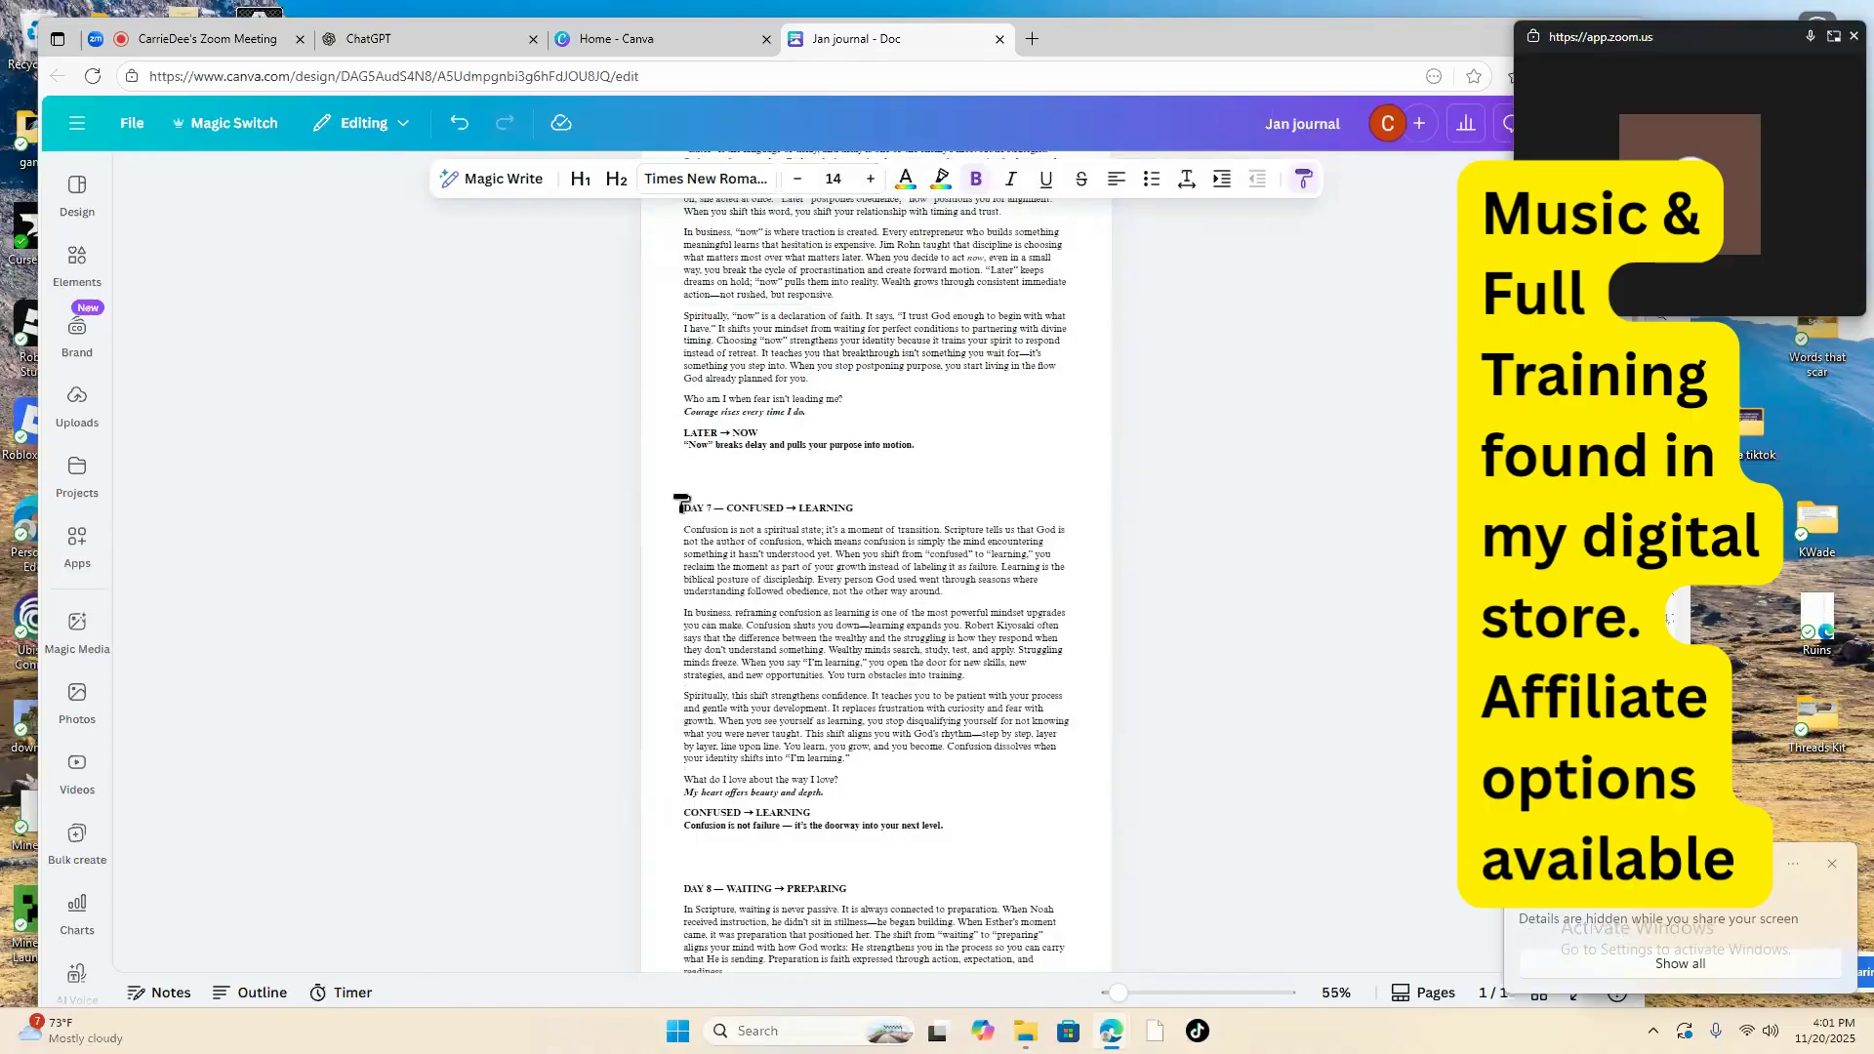
Step: Paste the copied 24 pt bold heading style onto the Day 7 and Day 8 headings
{"action": "left_click_drag", "start_coordinate": [684, 511], "coordinate": [974, 511]}
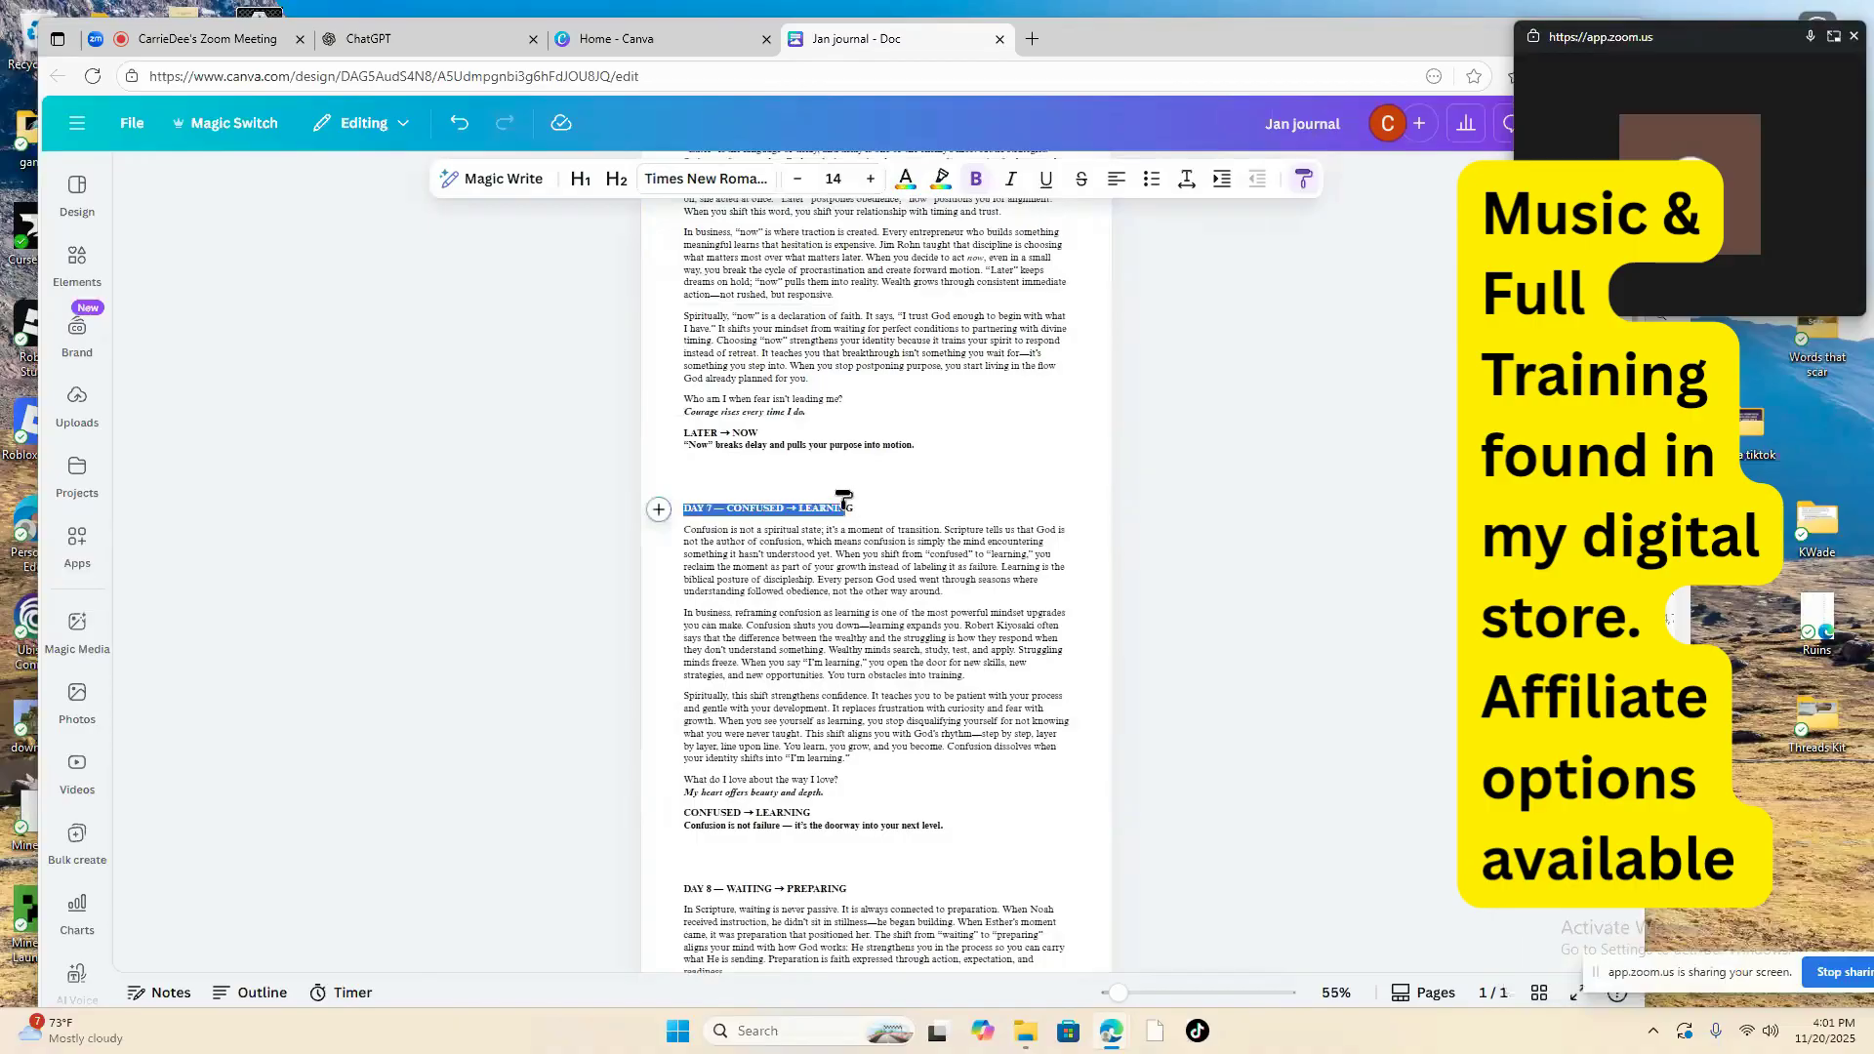
{"action": "left_click", "coordinate": [1237, 179]}
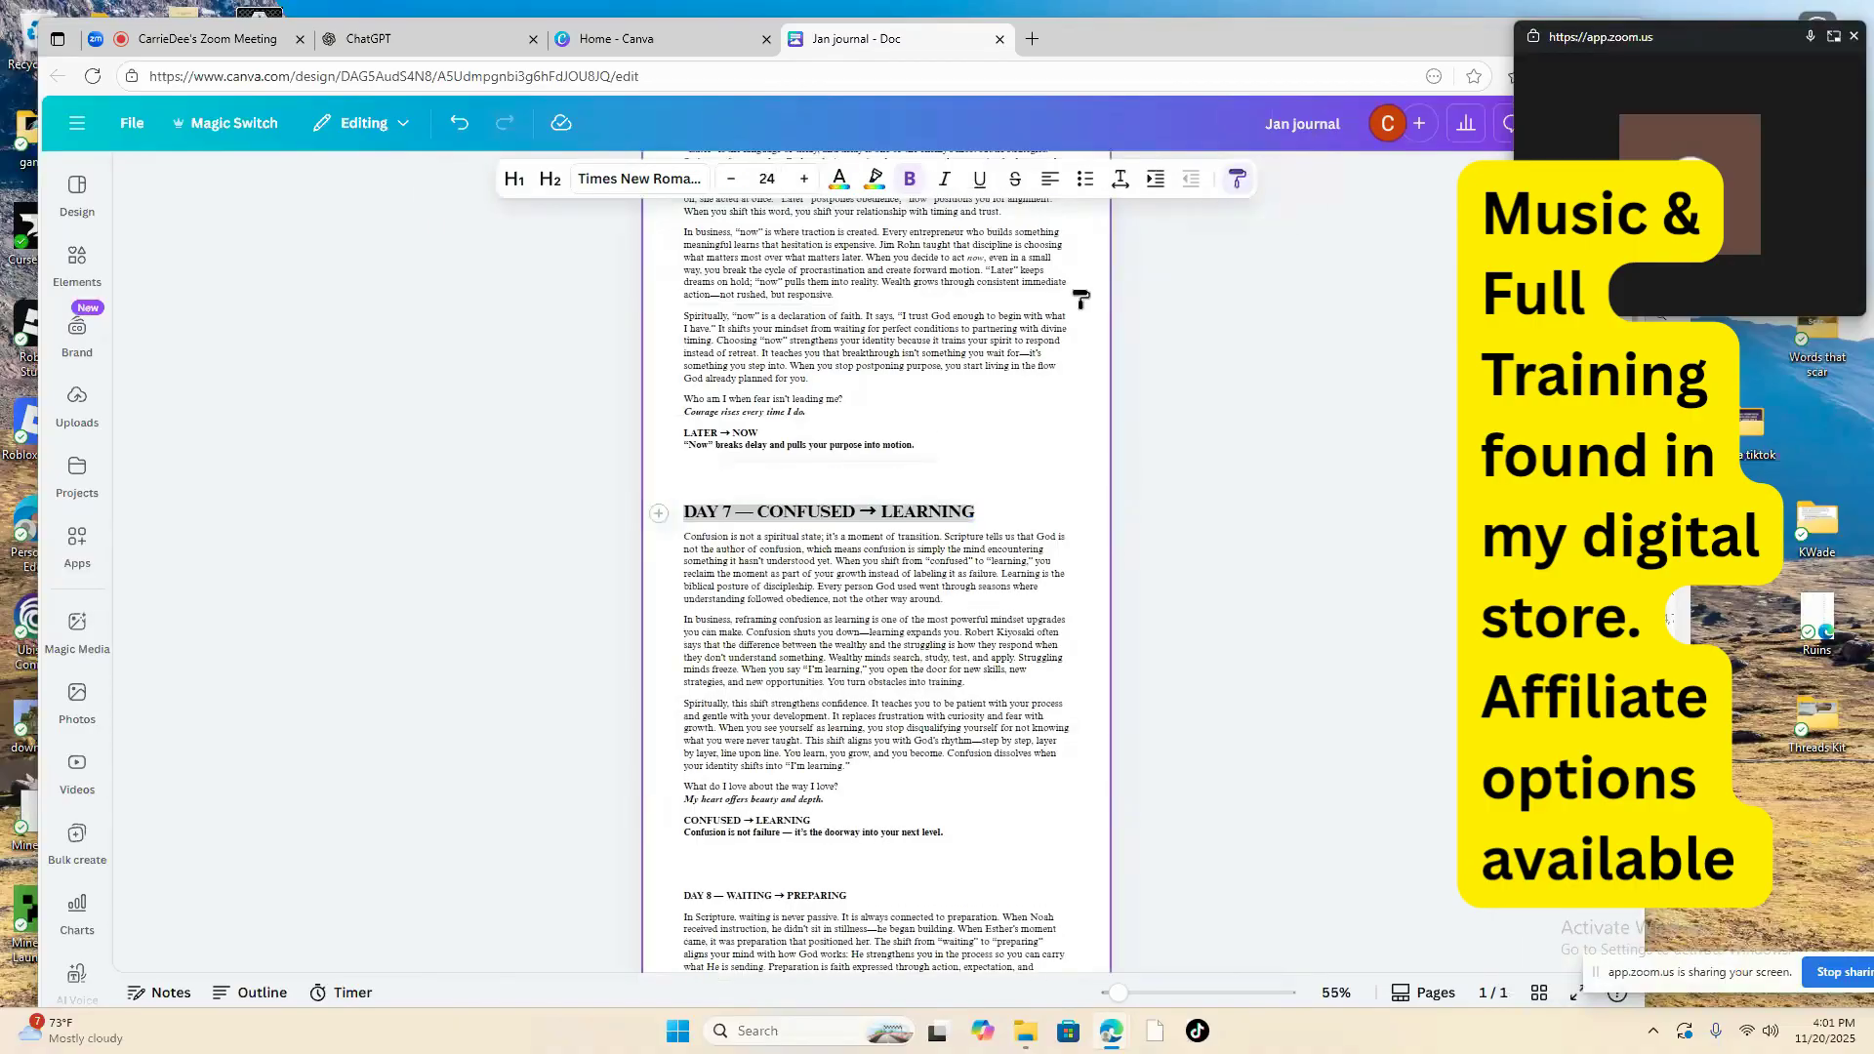
{"action": "scroll", "coordinate": [881, 383], "scroll_direction": "down", "scroll_amount": 3}
{"action": "scroll", "coordinate": [881, 383], "scroll_direction": "down", "scroll_amount": 1}
{"action": "left_click_drag", "start_coordinate": [673, 505], "coordinate": [868, 505]}
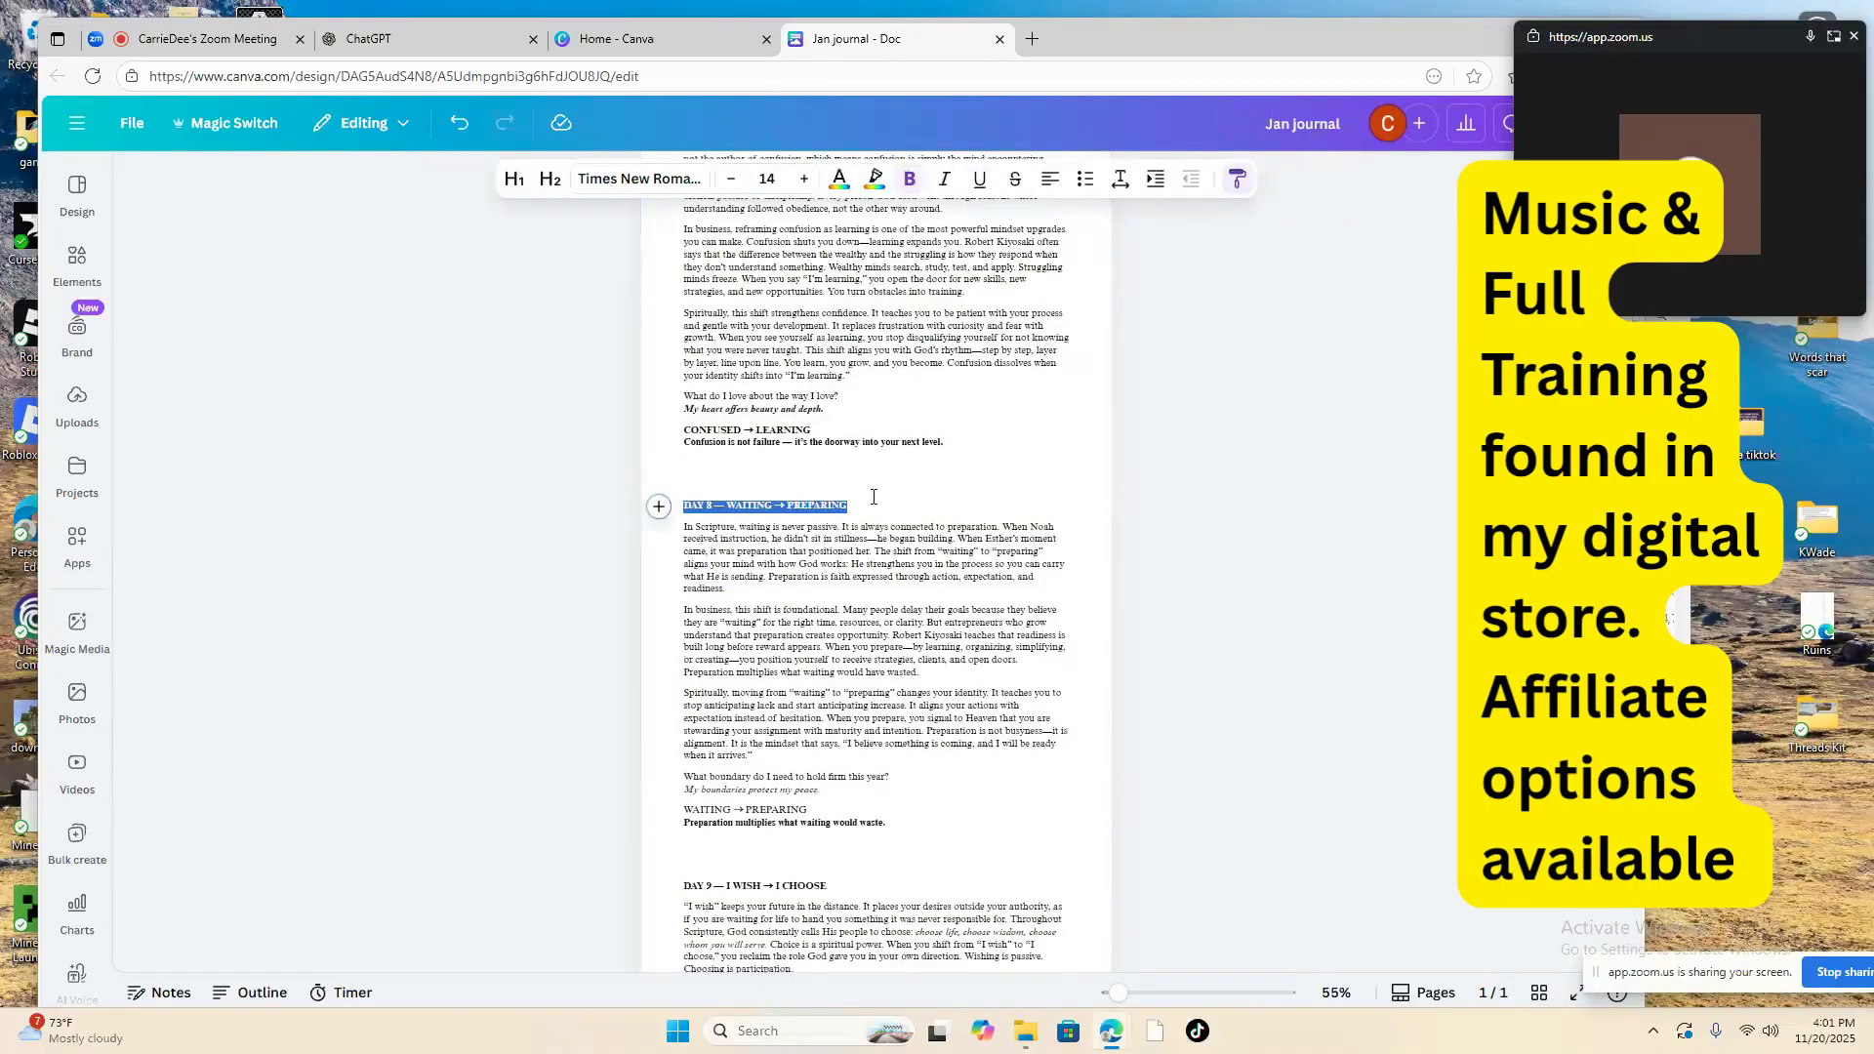
Step: Copy the Day 8 heading's style onto the Day 9 and Day 10 headings
{"action": "left_click", "coordinate": [1237, 178]}
{"action": "scroll", "coordinate": [878, 391], "scroll_direction": "down", "scroll_amount": 5}
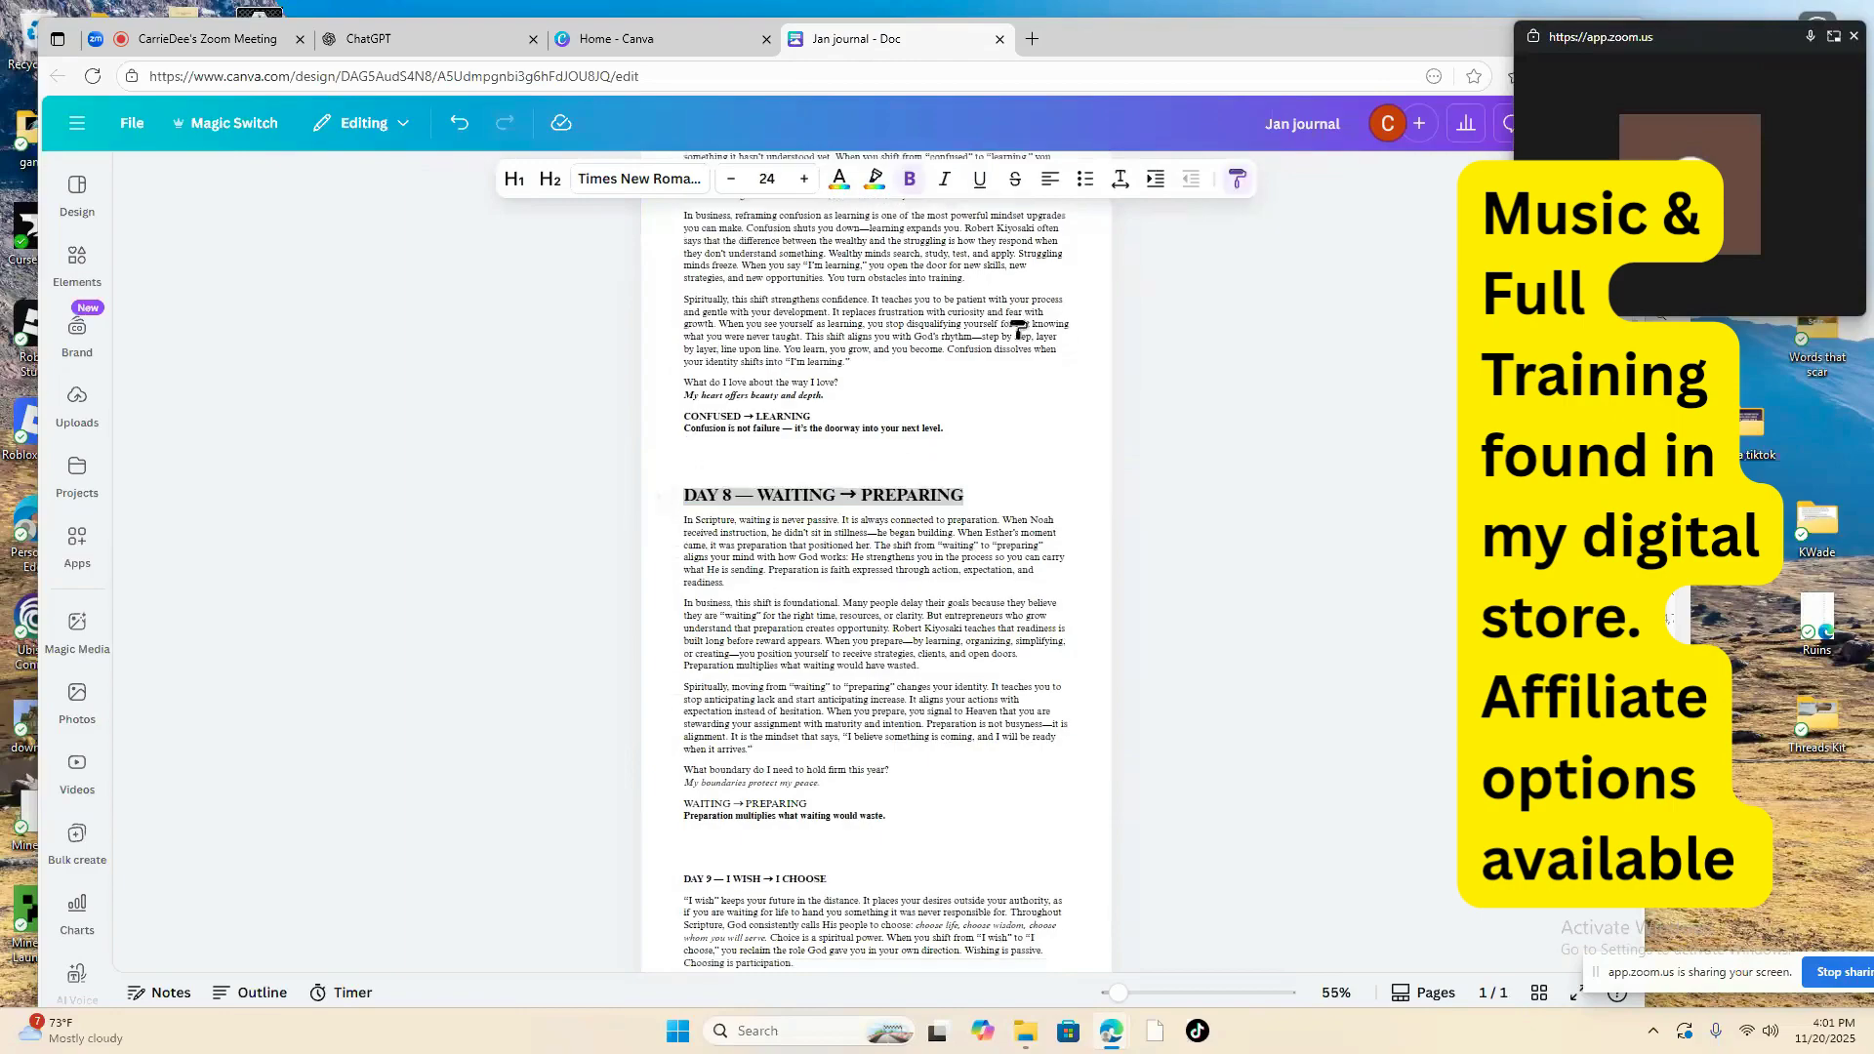
{"action": "left_click_drag", "start_coordinate": [683, 404], "coordinate": [828, 405]}
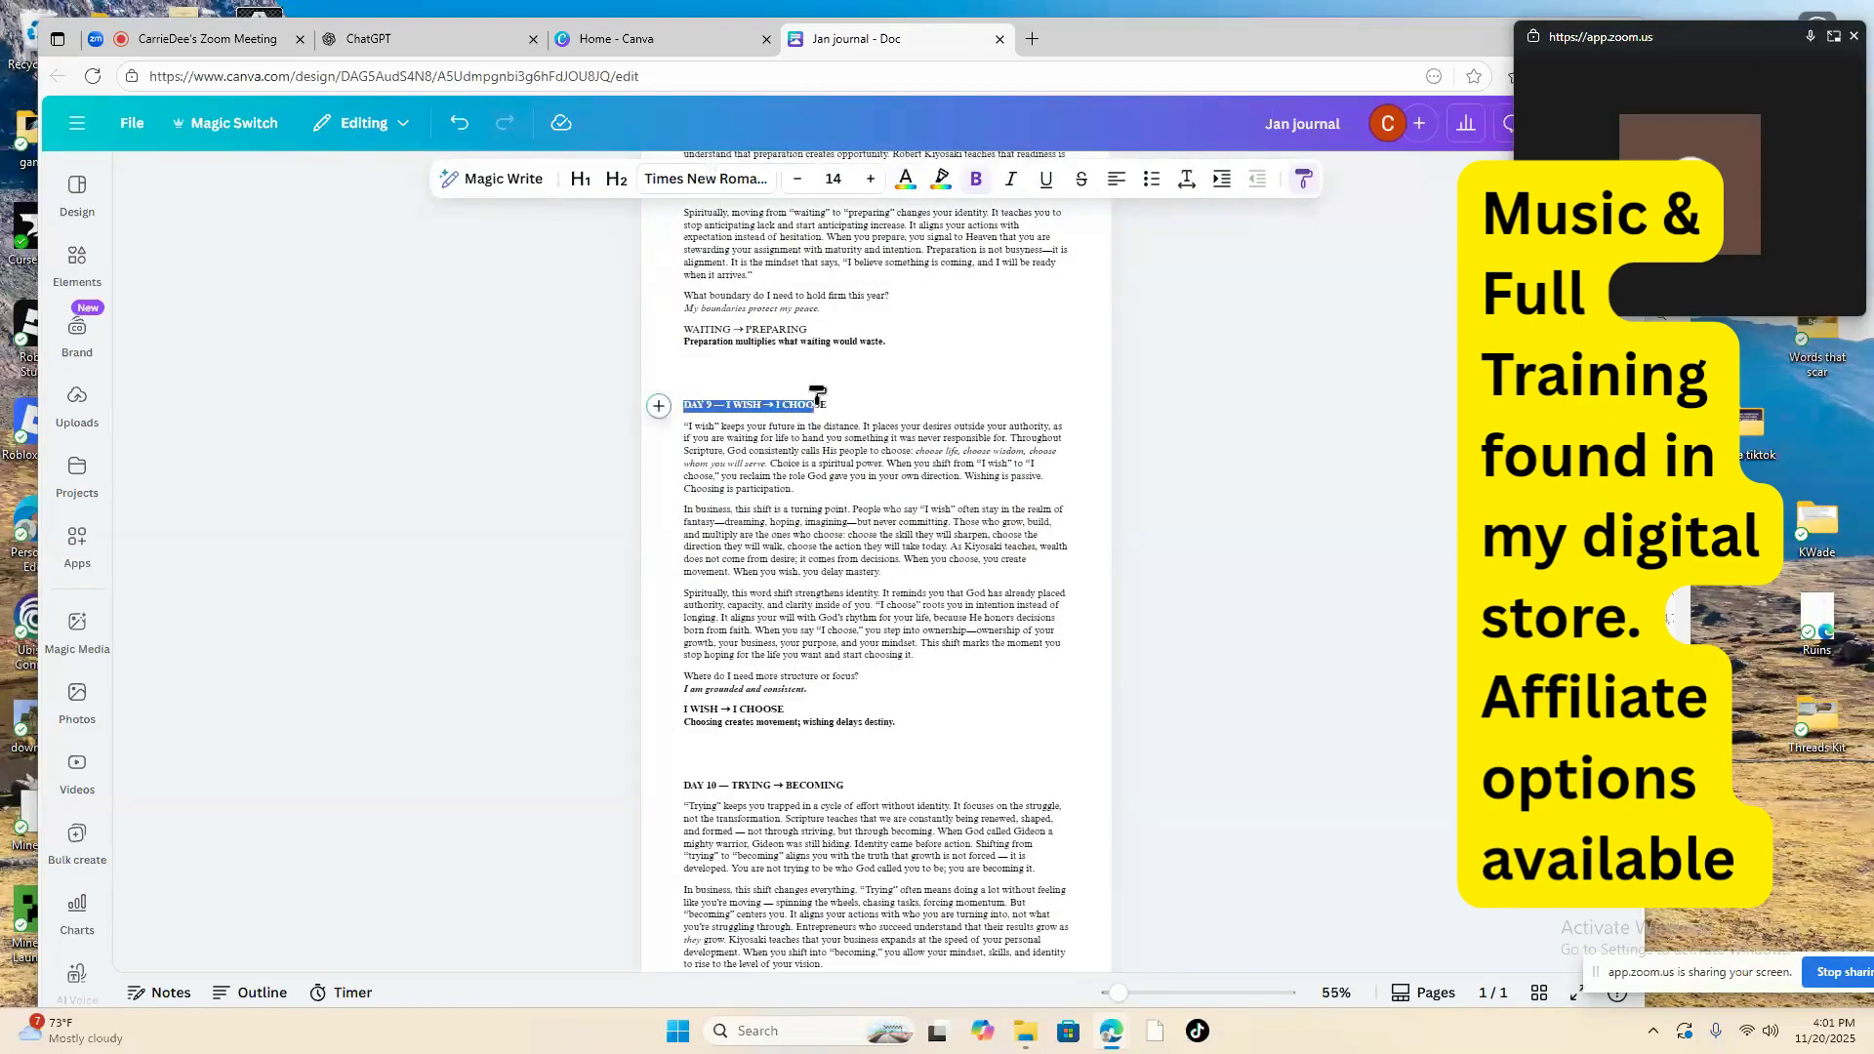
{"action": "left_click", "coordinate": [1236, 183]}
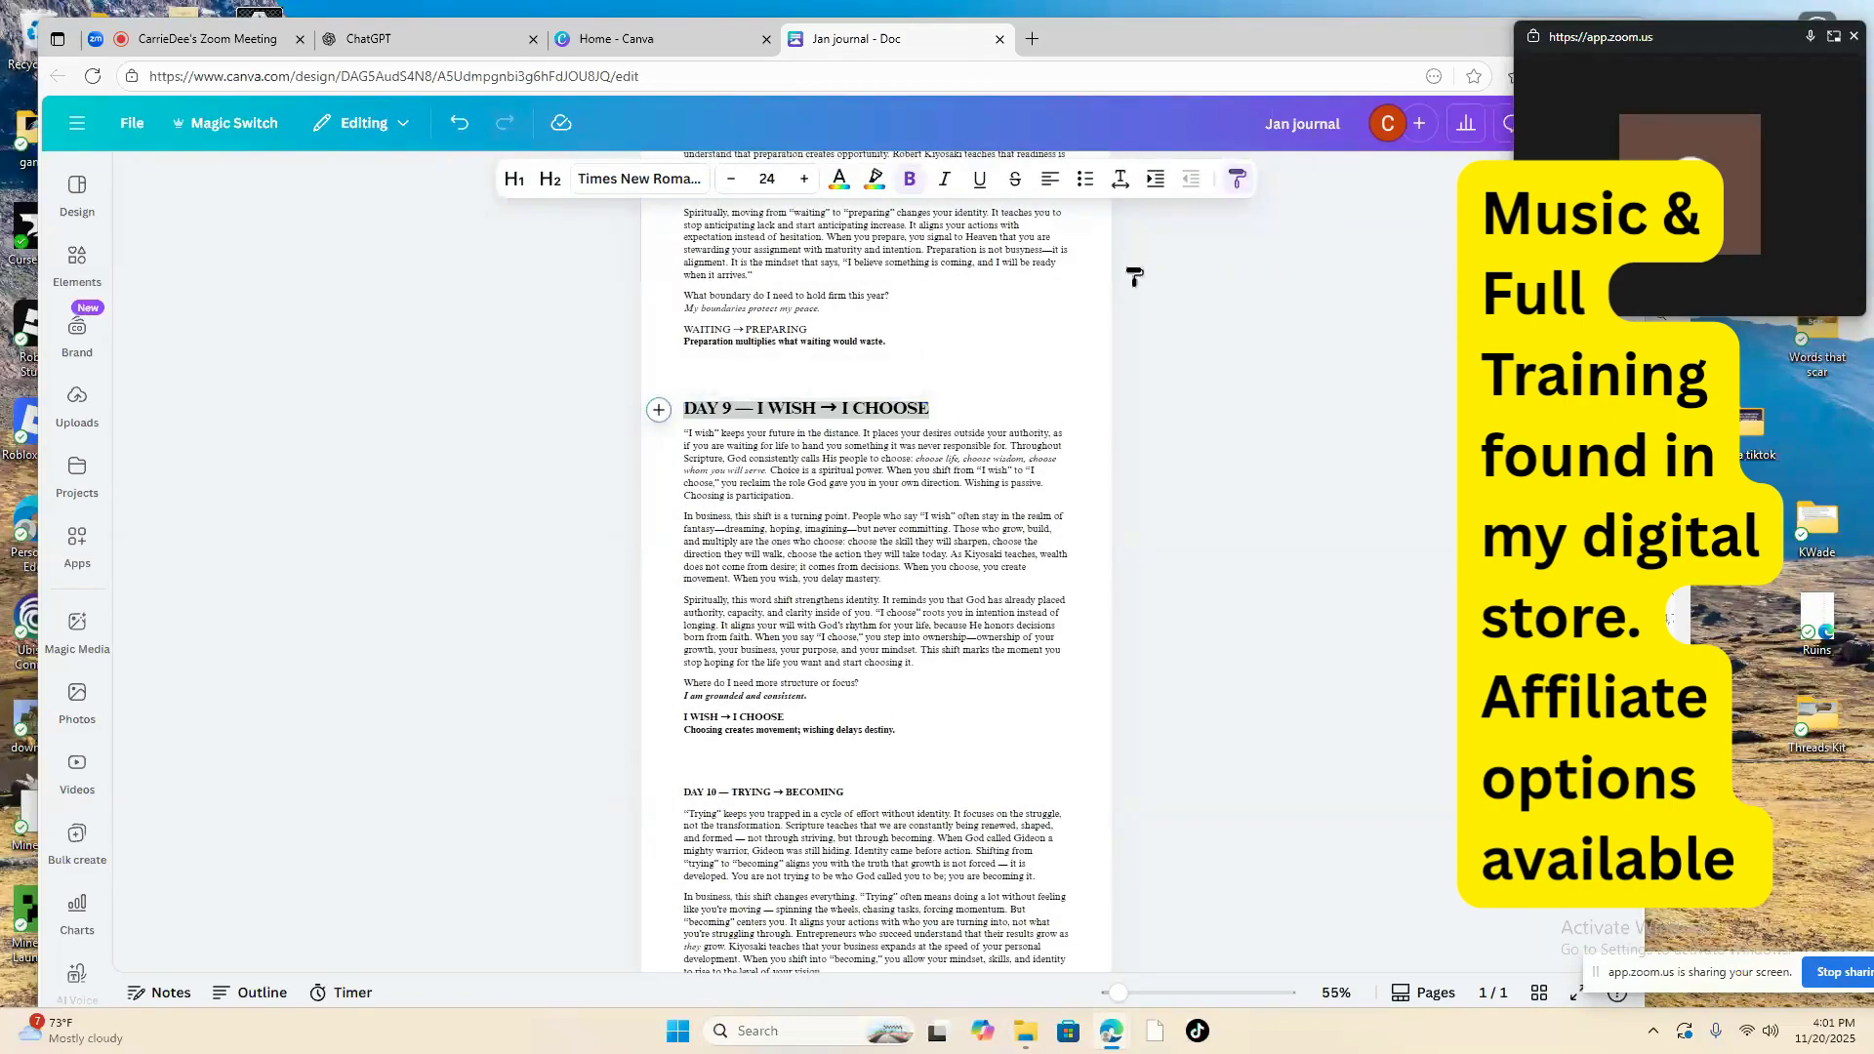
{"action": "scroll", "coordinate": [683, 390], "scroll_direction": "down", "scroll_amount": 4}
{"action": "left_click_drag", "start_coordinate": [683, 396], "coordinate": [847, 401]}
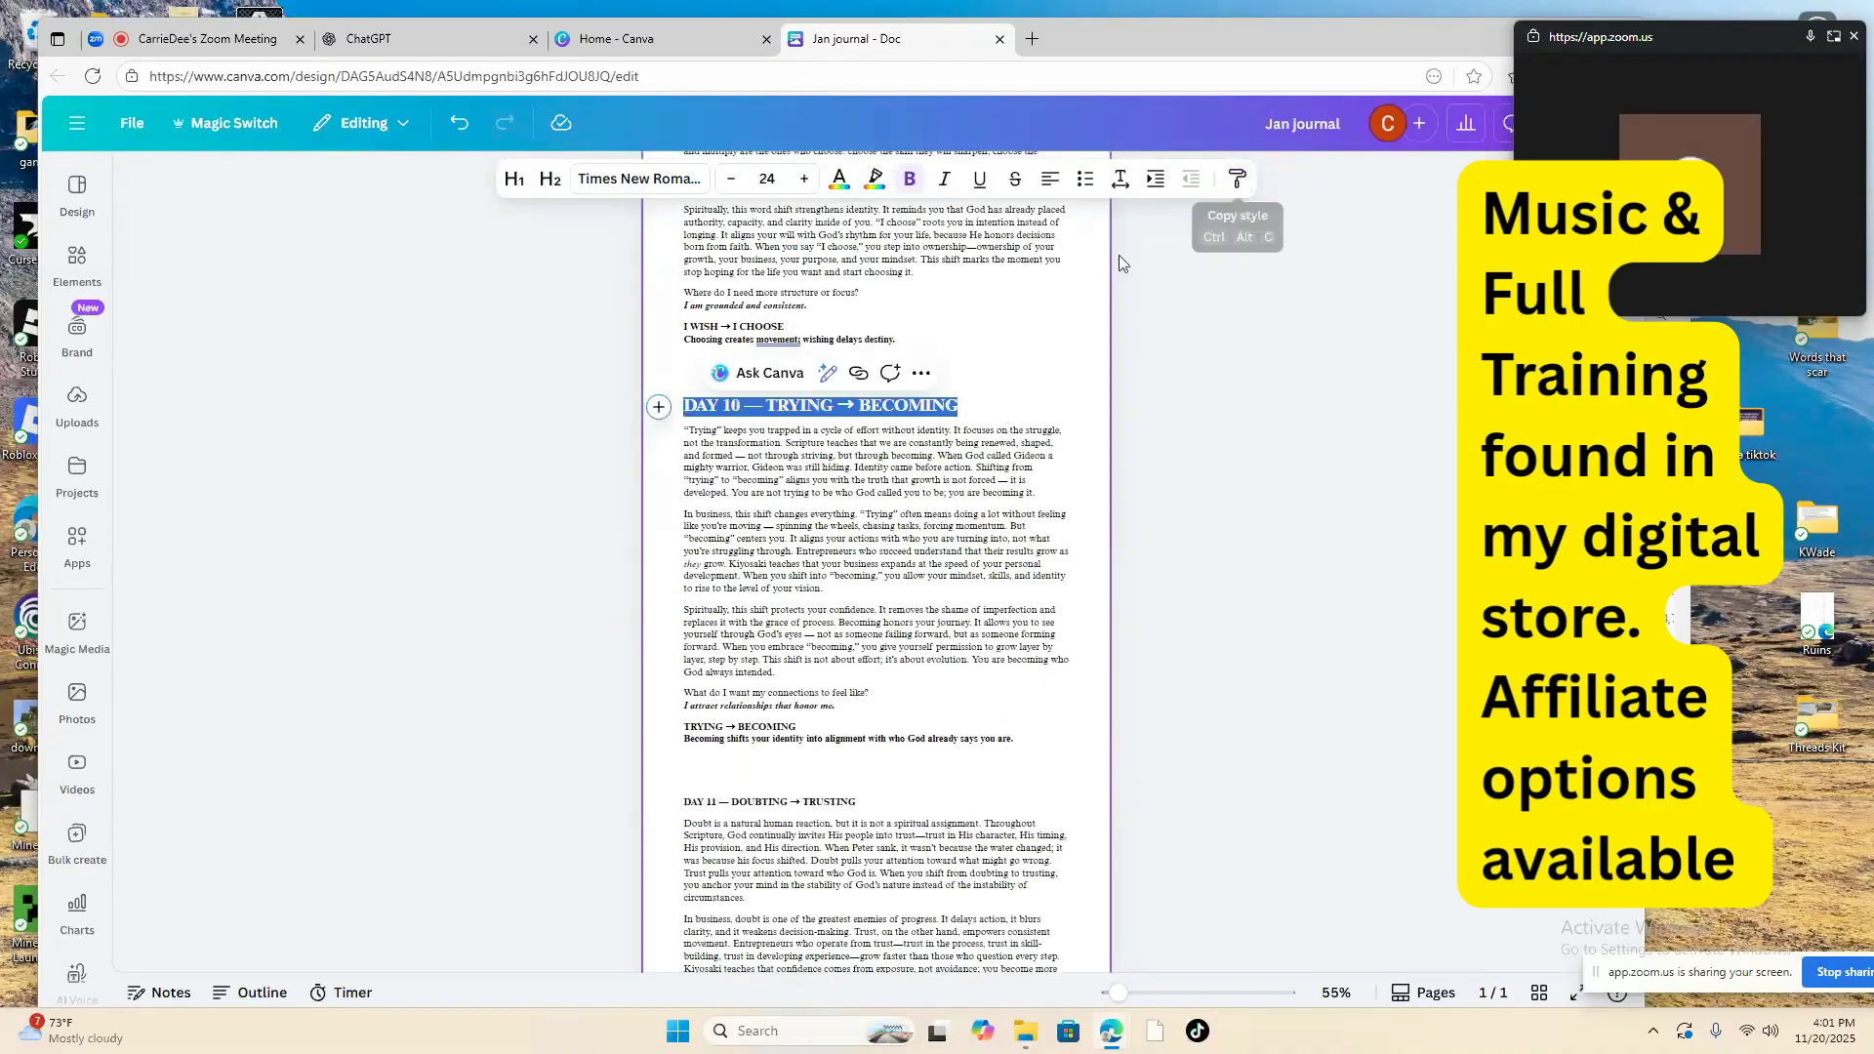
Step: Copy the Day 10 heading's style onto the Day 11 and Day 12 headings
{"action": "left_click", "coordinate": [1237, 182]}
{"action": "scroll", "coordinate": [878, 361], "scroll_direction": "down", "scroll_amount": 5}
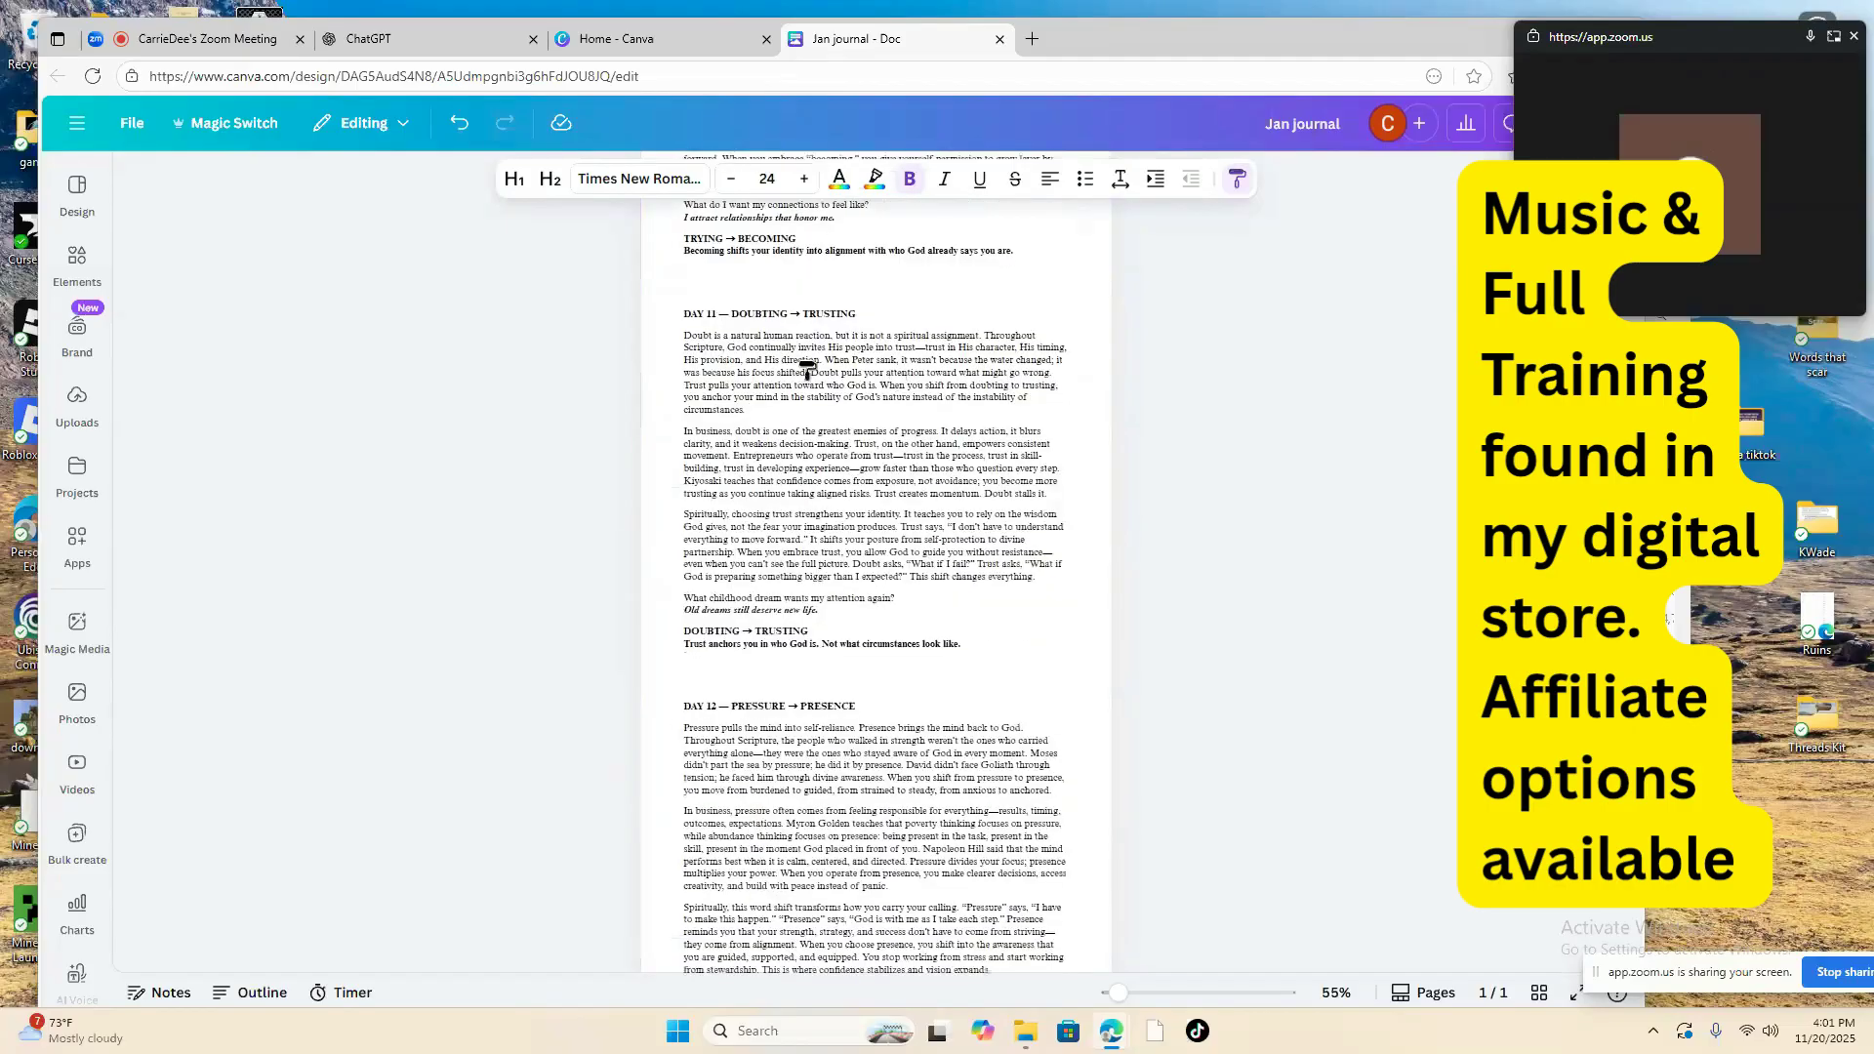
{"action": "left_click_drag", "start_coordinate": [683, 312], "coordinate": [859, 313]}
{"action": "left_click", "coordinate": [1236, 182]}
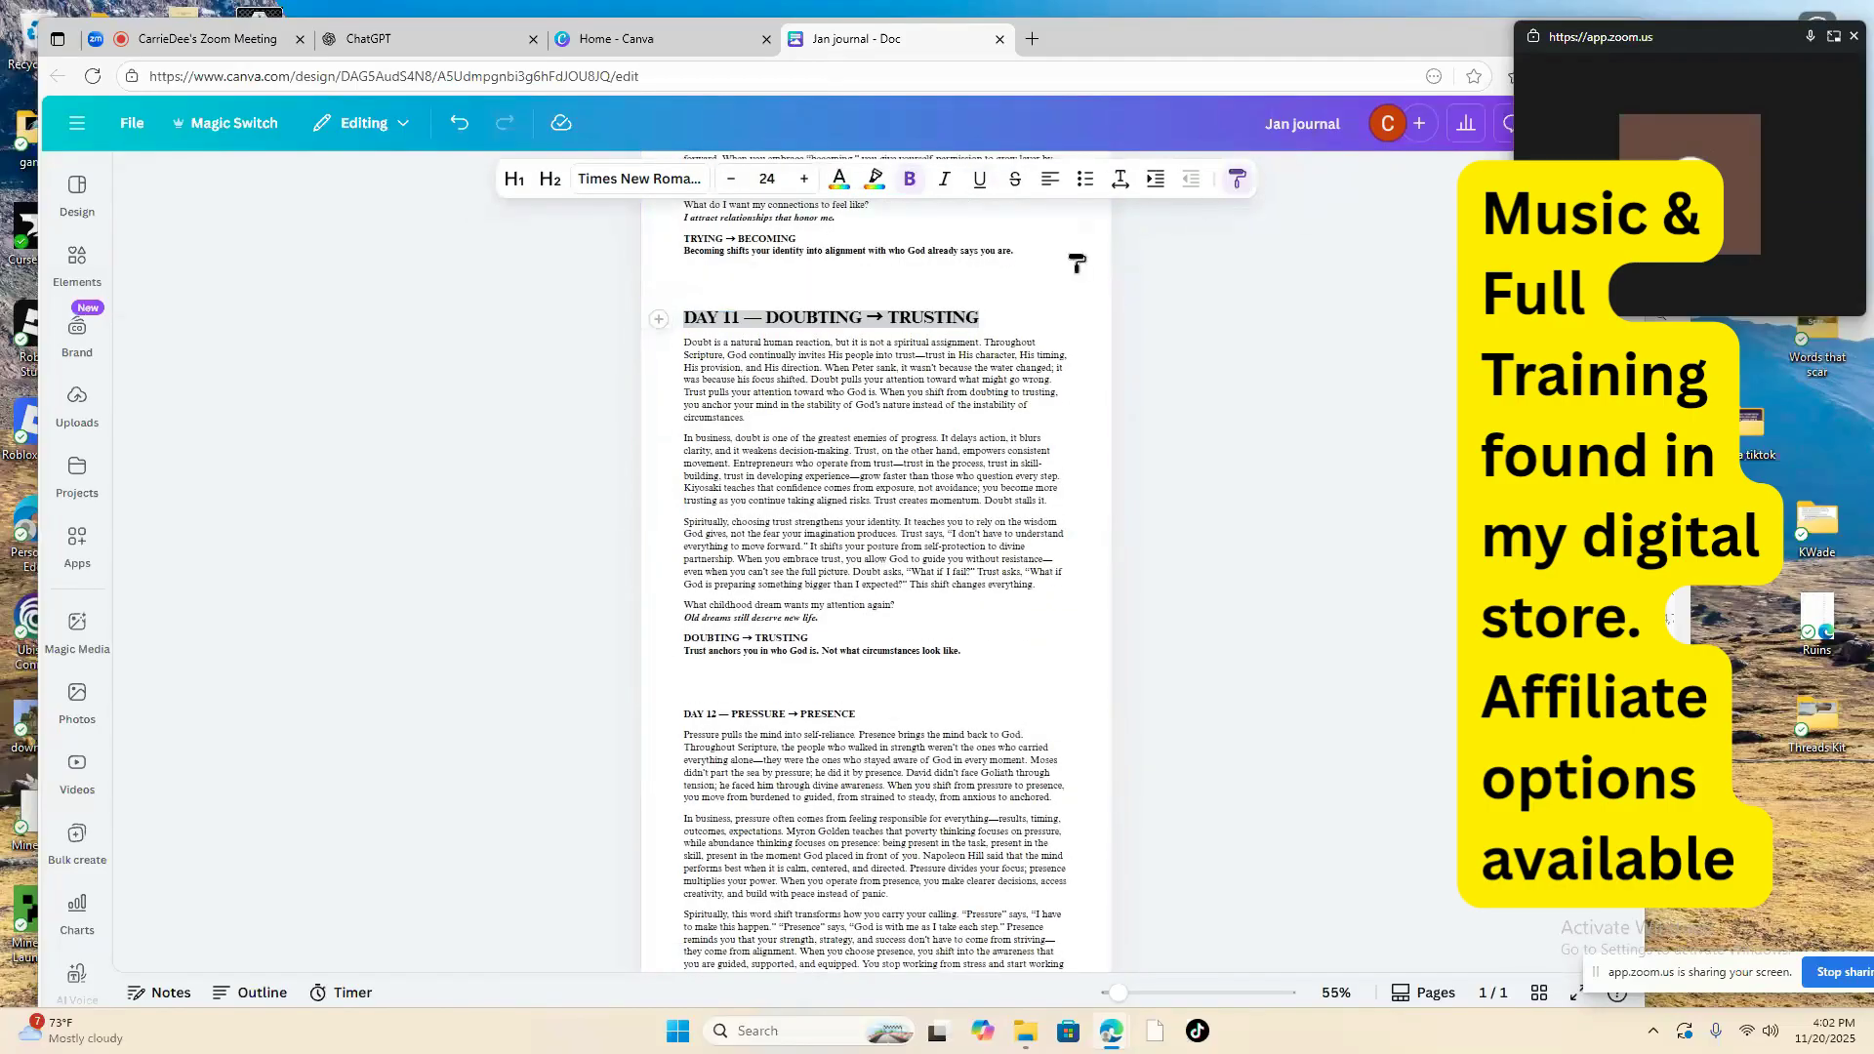
{"action": "scroll", "coordinate": [1025, 488], "scroll_direction": "down", "scroll_amount": 4}
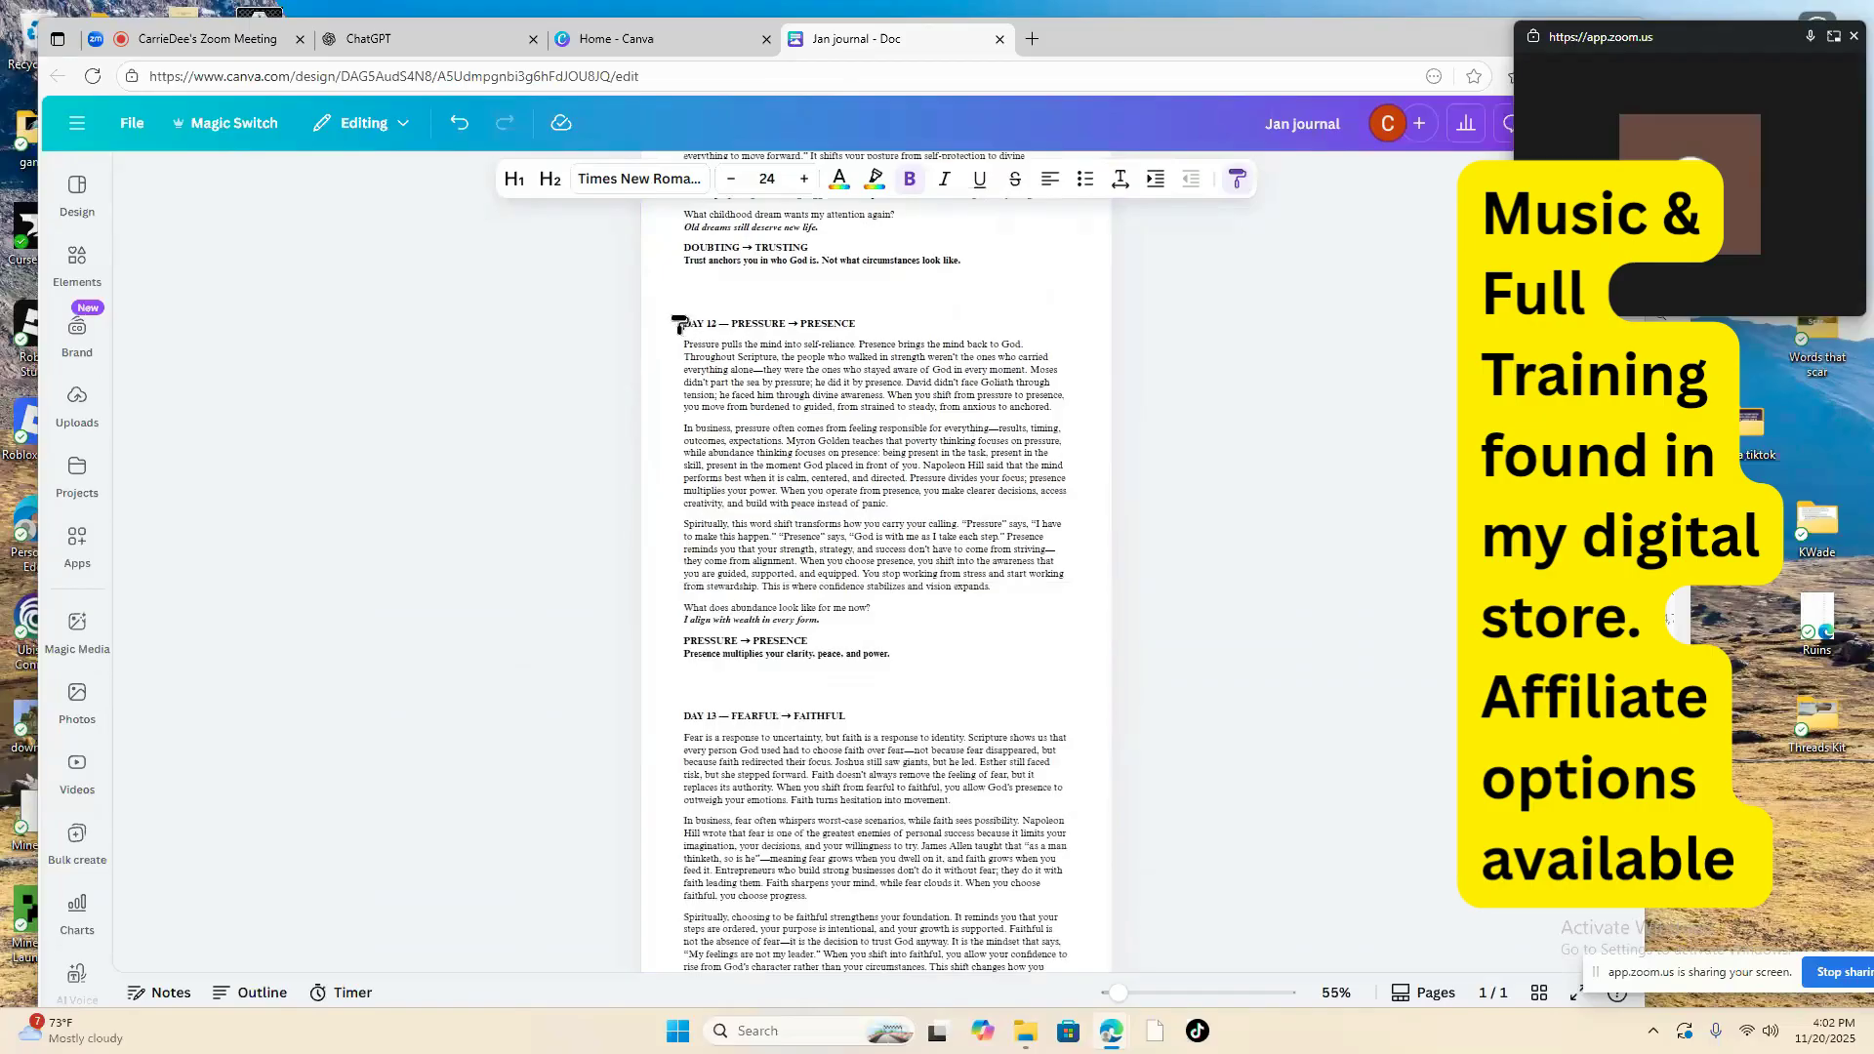
{"action": "left_click_drag", "start_coordinate": [678, 325], "coordinate": [857, 324]}
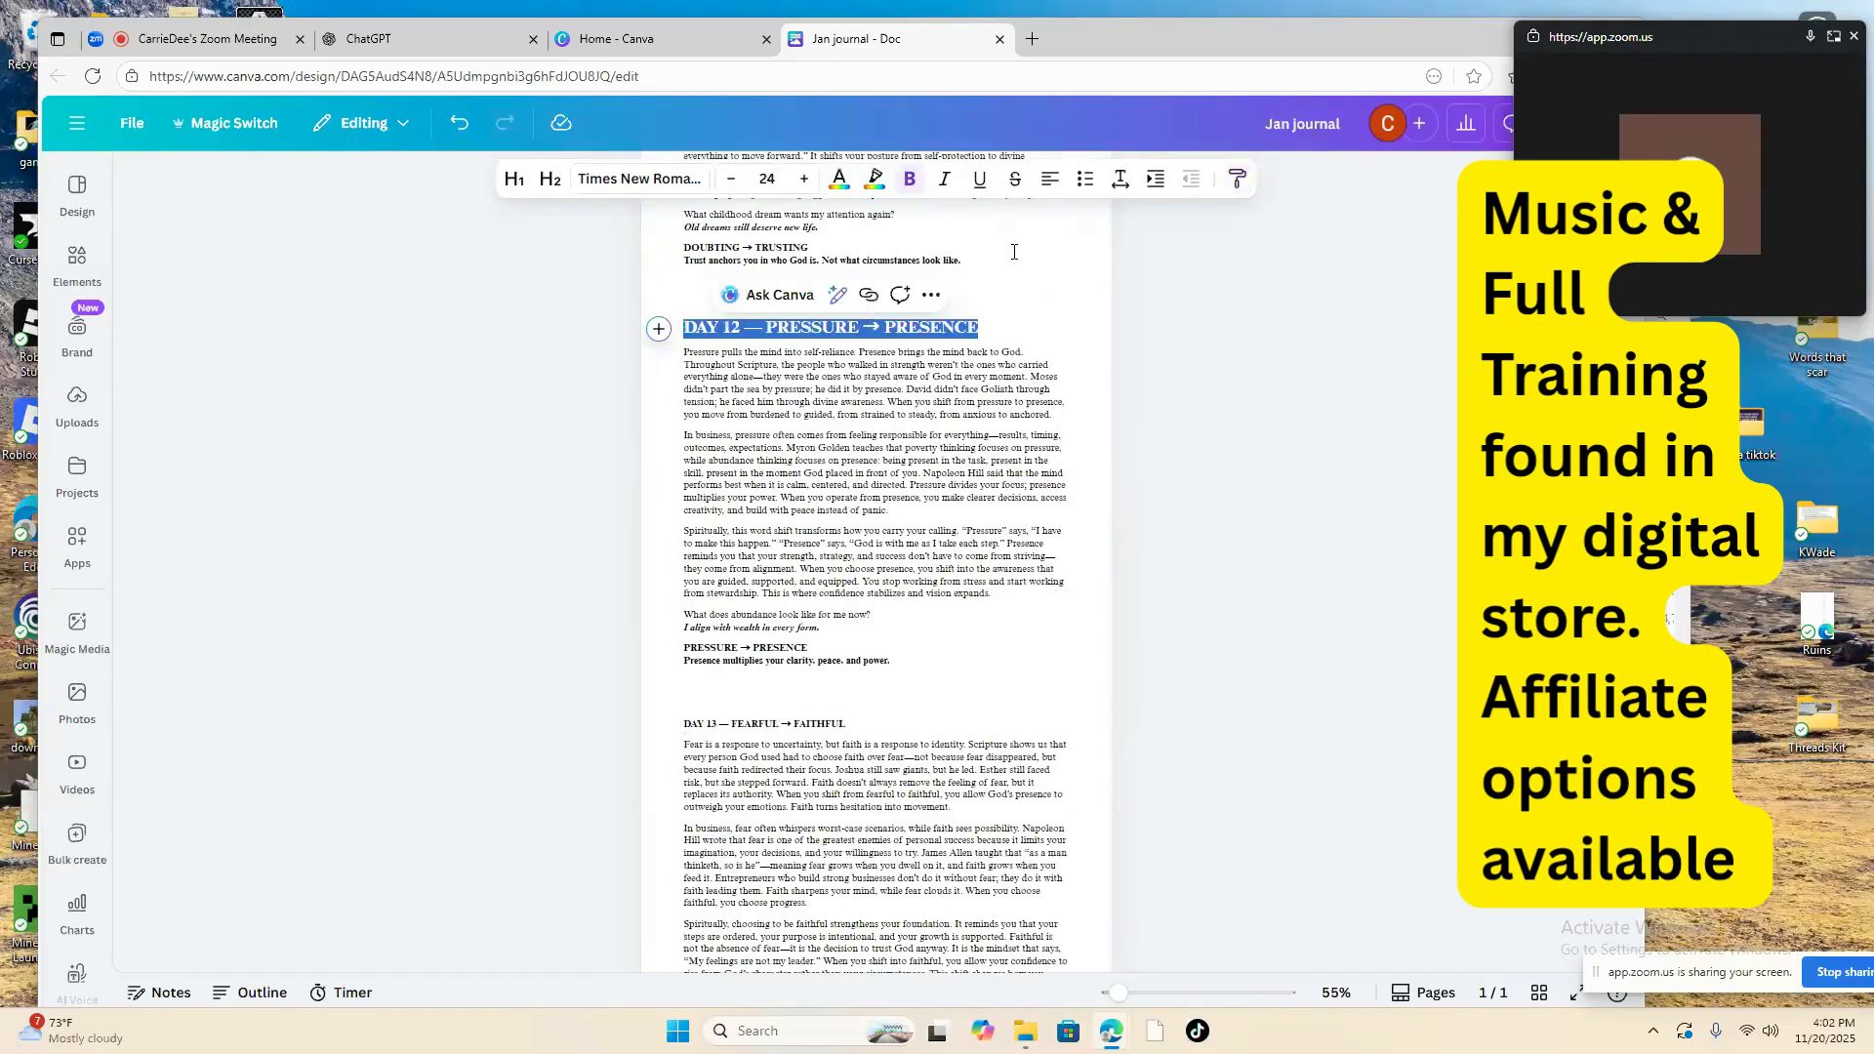
Step: Copy the Day 12 heading's style onto the Day 13 and Day 14 headings
{"action": "left_click", "coordinate": [1238, 179]}
{"action": "scroll", "coordinate": [658, 332], "scroll_direction": "down", "scroll_amount": 5}
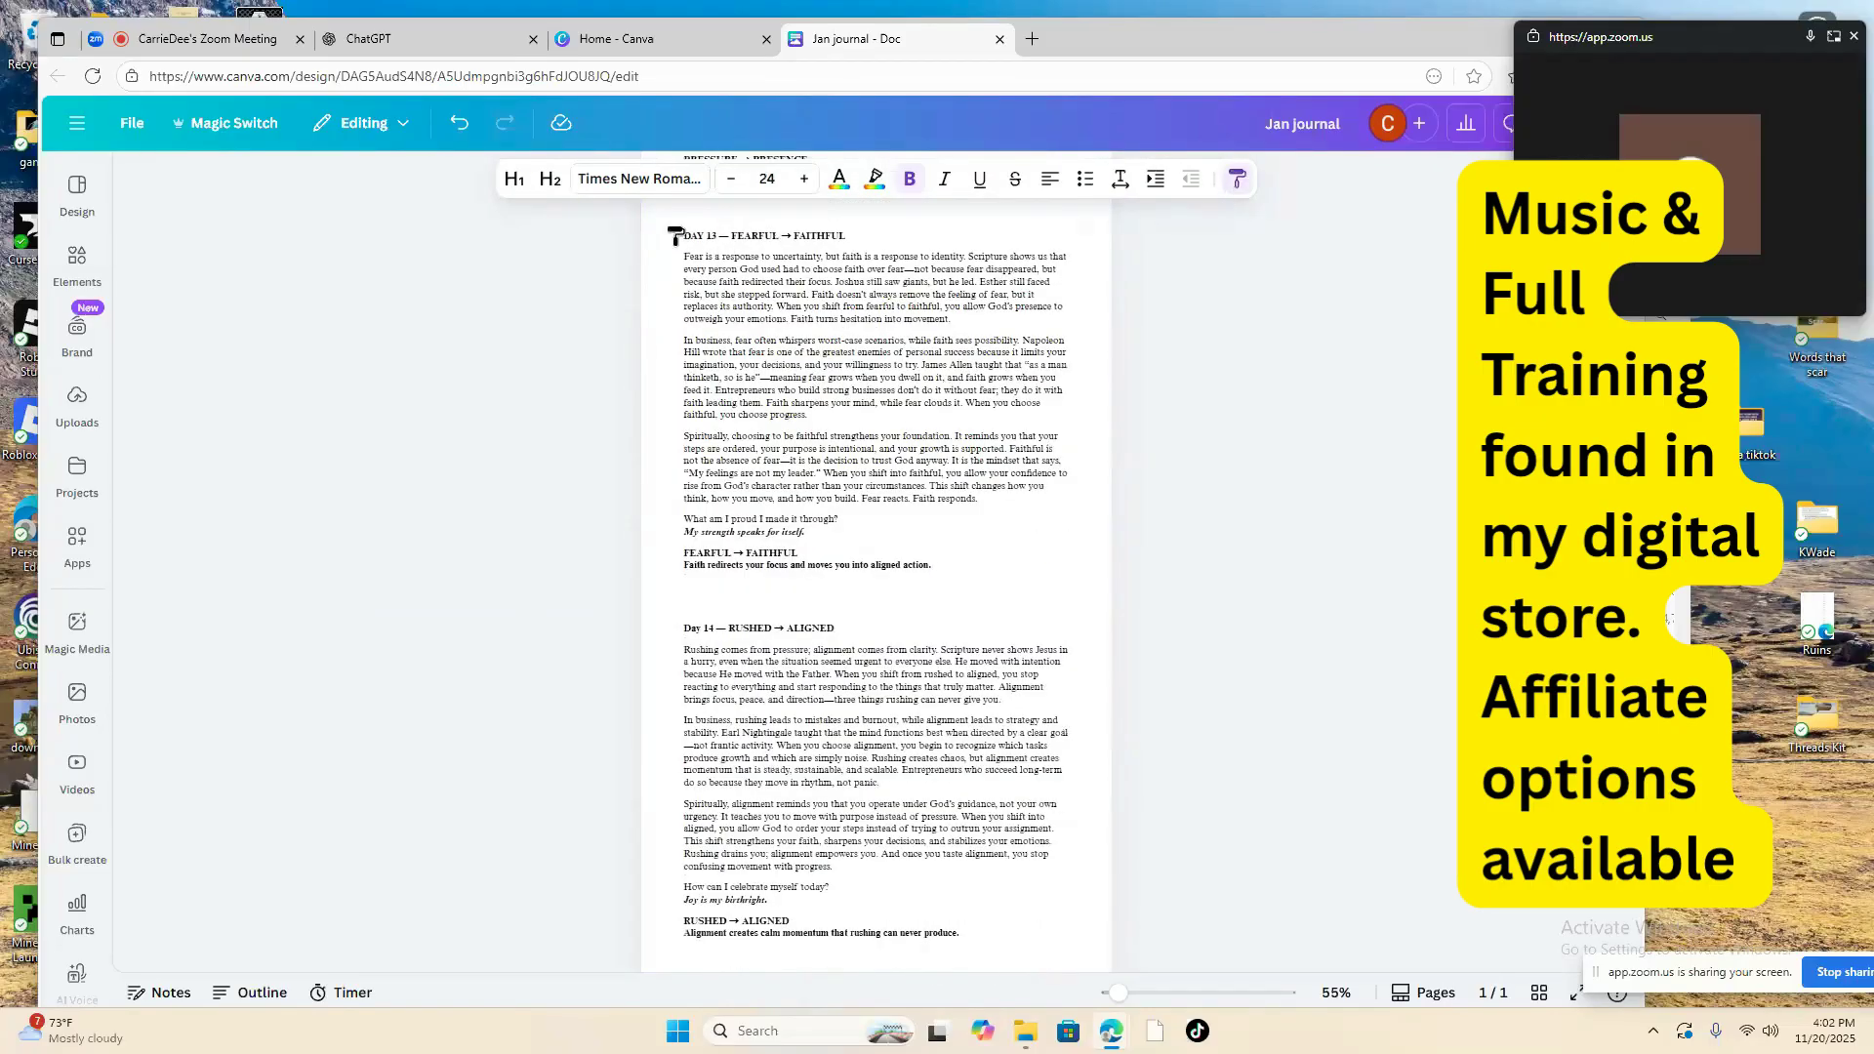
{"action": "left_click_drag", "start_coordinate": [674, 235], "coordinate": [847, 235]}
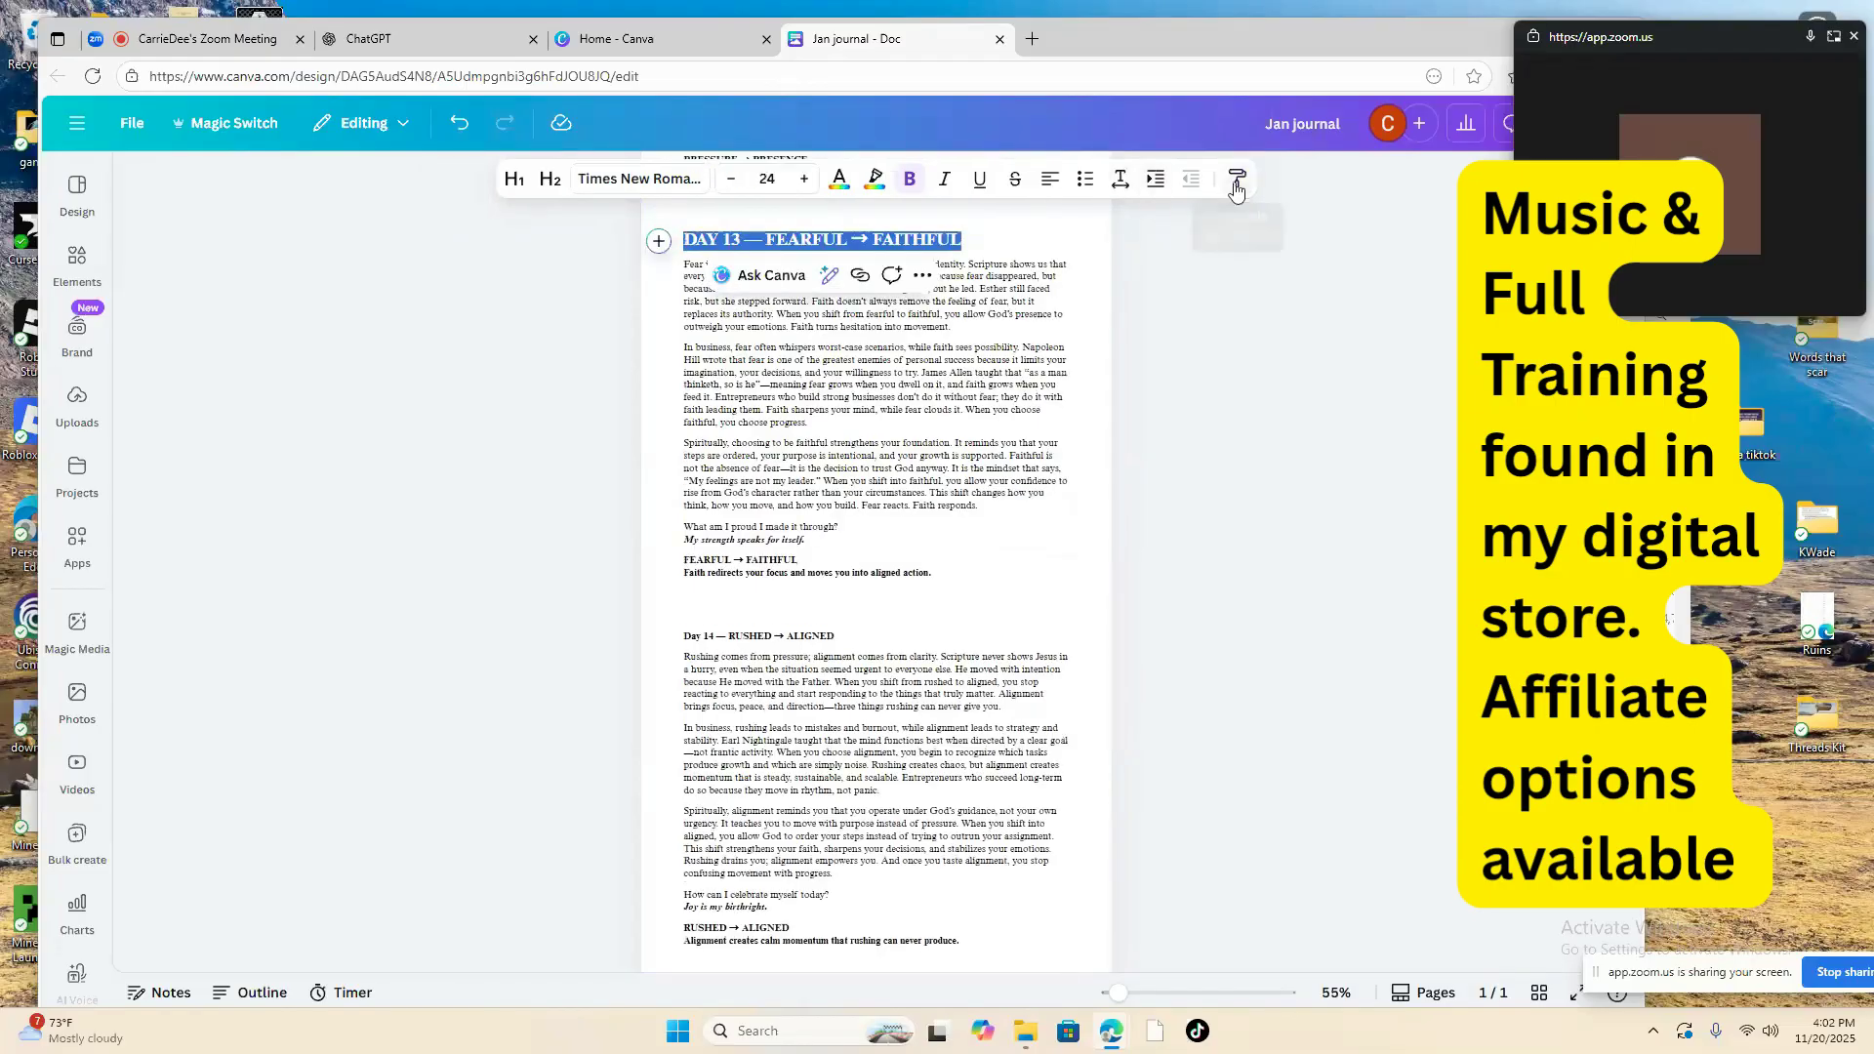
{"action": "left_click", "coordinate": [1237, 180]}
{"action": "left_click_drag", "start_coordinate": [680, 636], "coordinate": [864, 629]}
Step: Copy the Day 14 heading's style onto the day heading that follows it
{"action": "left_click", "coordinate": [1236, 179]}
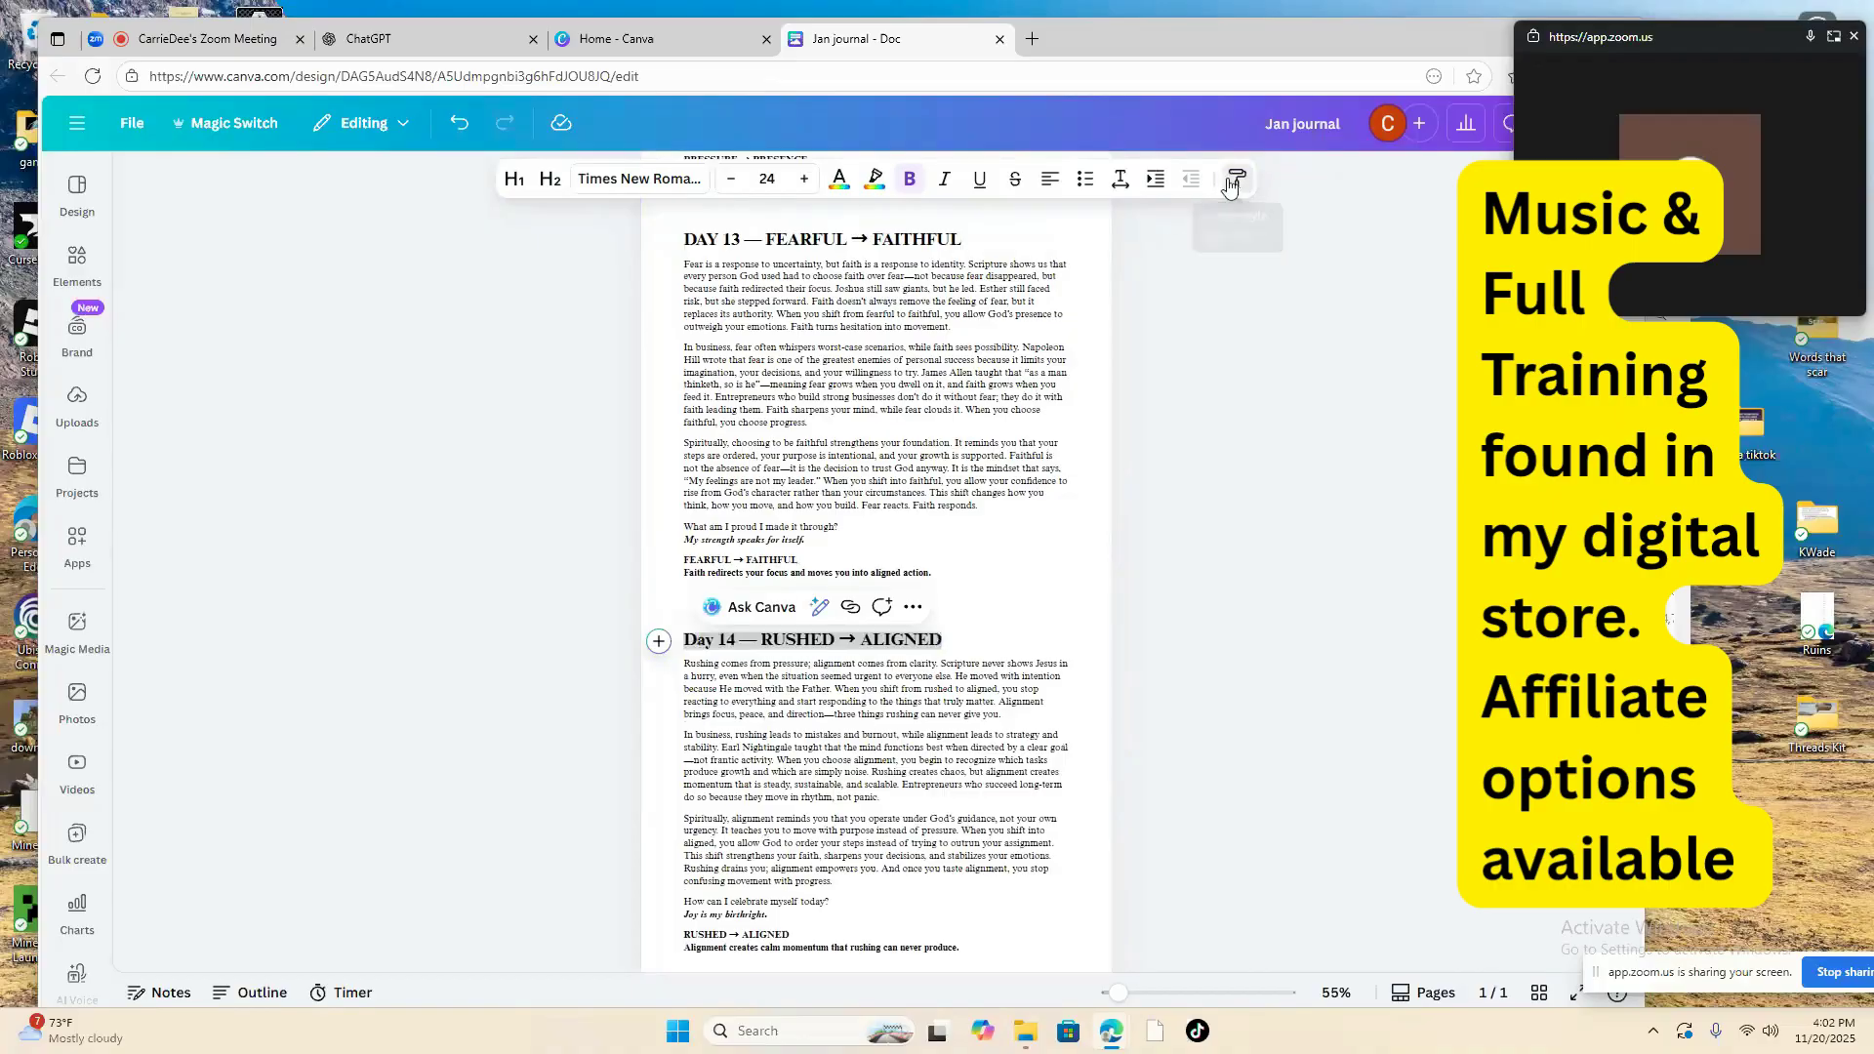
{"action": "scroll", "coordinate": [816, 421], "scroll_direction": "down", "scroll_amount": 5}
{"action": "left_click_drag", "start_coordinate": [680, 520], "coordinate": [796, 522]}
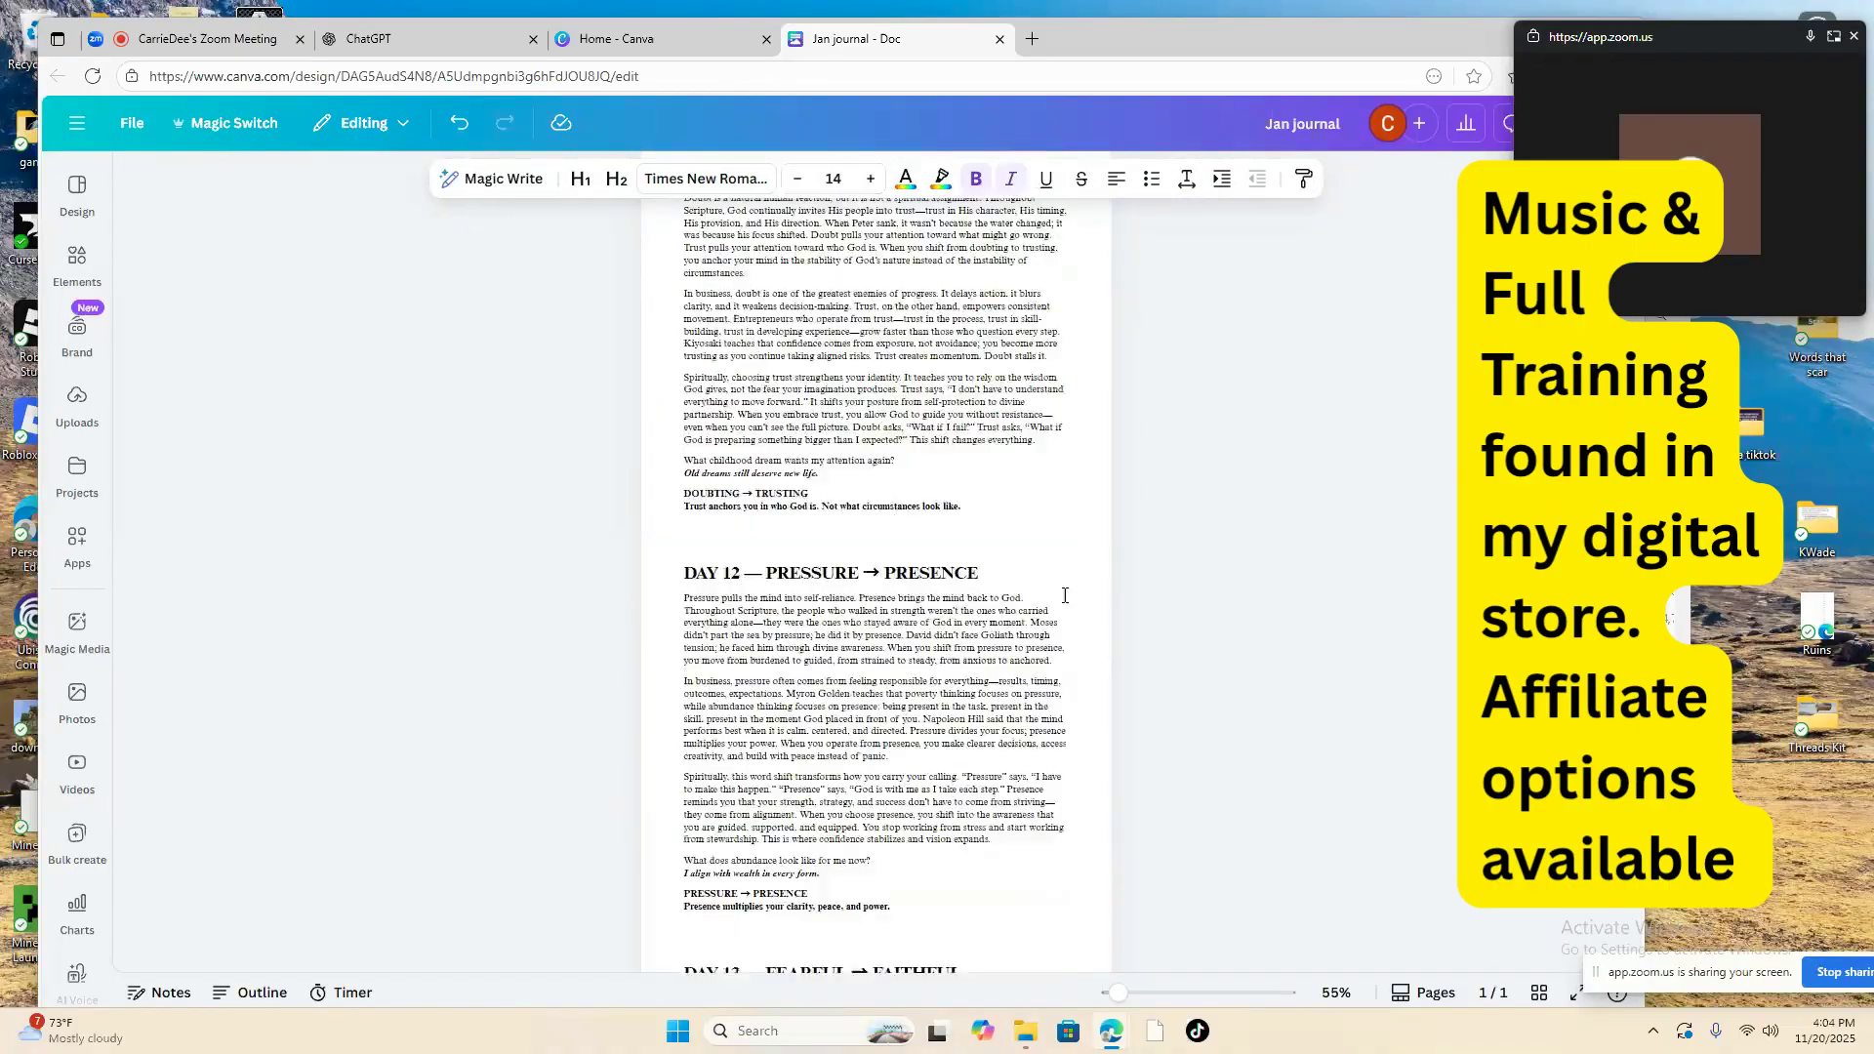
Step: Accept the grammar suggestion "movement," in the Day 9 power line, replacing the semicolon with a comma
{"action": "scroll", "coordinate": [1041, 610], "scroll_direction": "up", "scroll_amount": 5}
{"action": "scroll", "coordinate": [1041, 610], "scroll_direction": "up", "scroll_amount": 7}
{"action": "scroll", "coordinate": [881, 581], "scroll_direction": "down", "scroll_amount": 7}
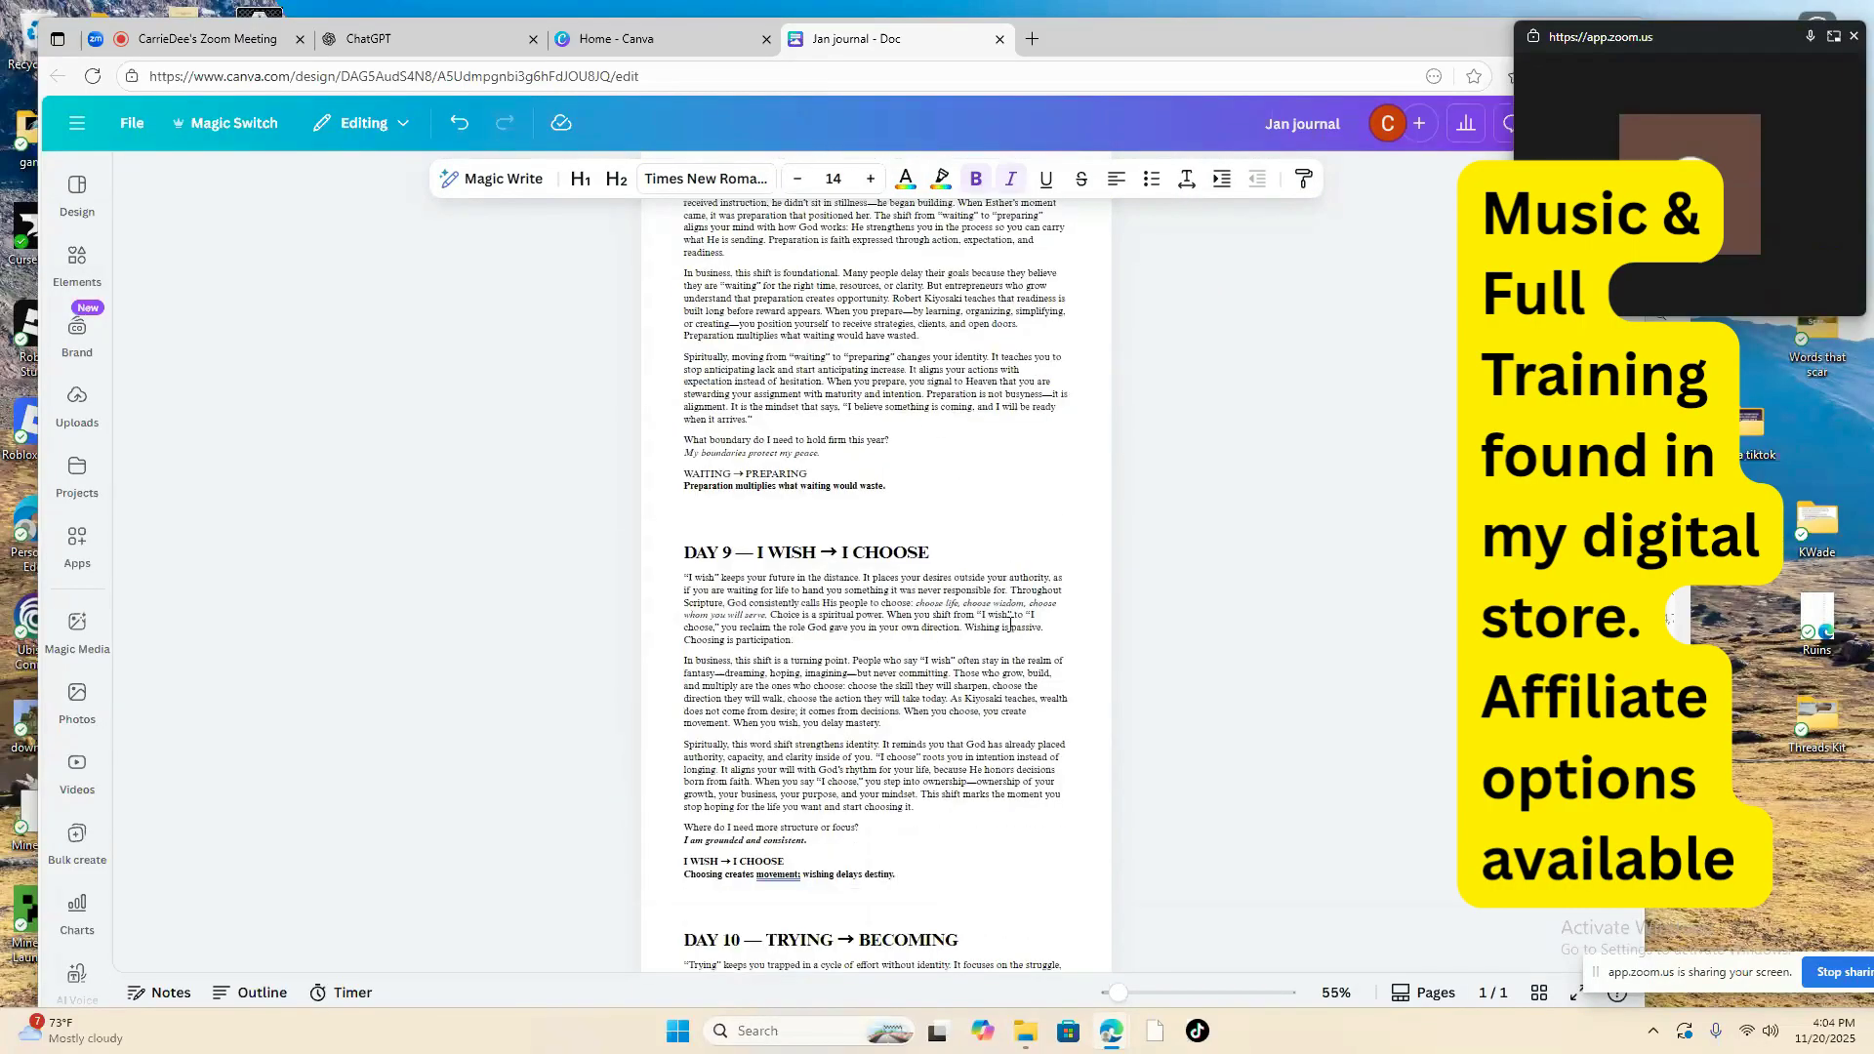
{"action": "left_click", "coordinate": [778, 376]}
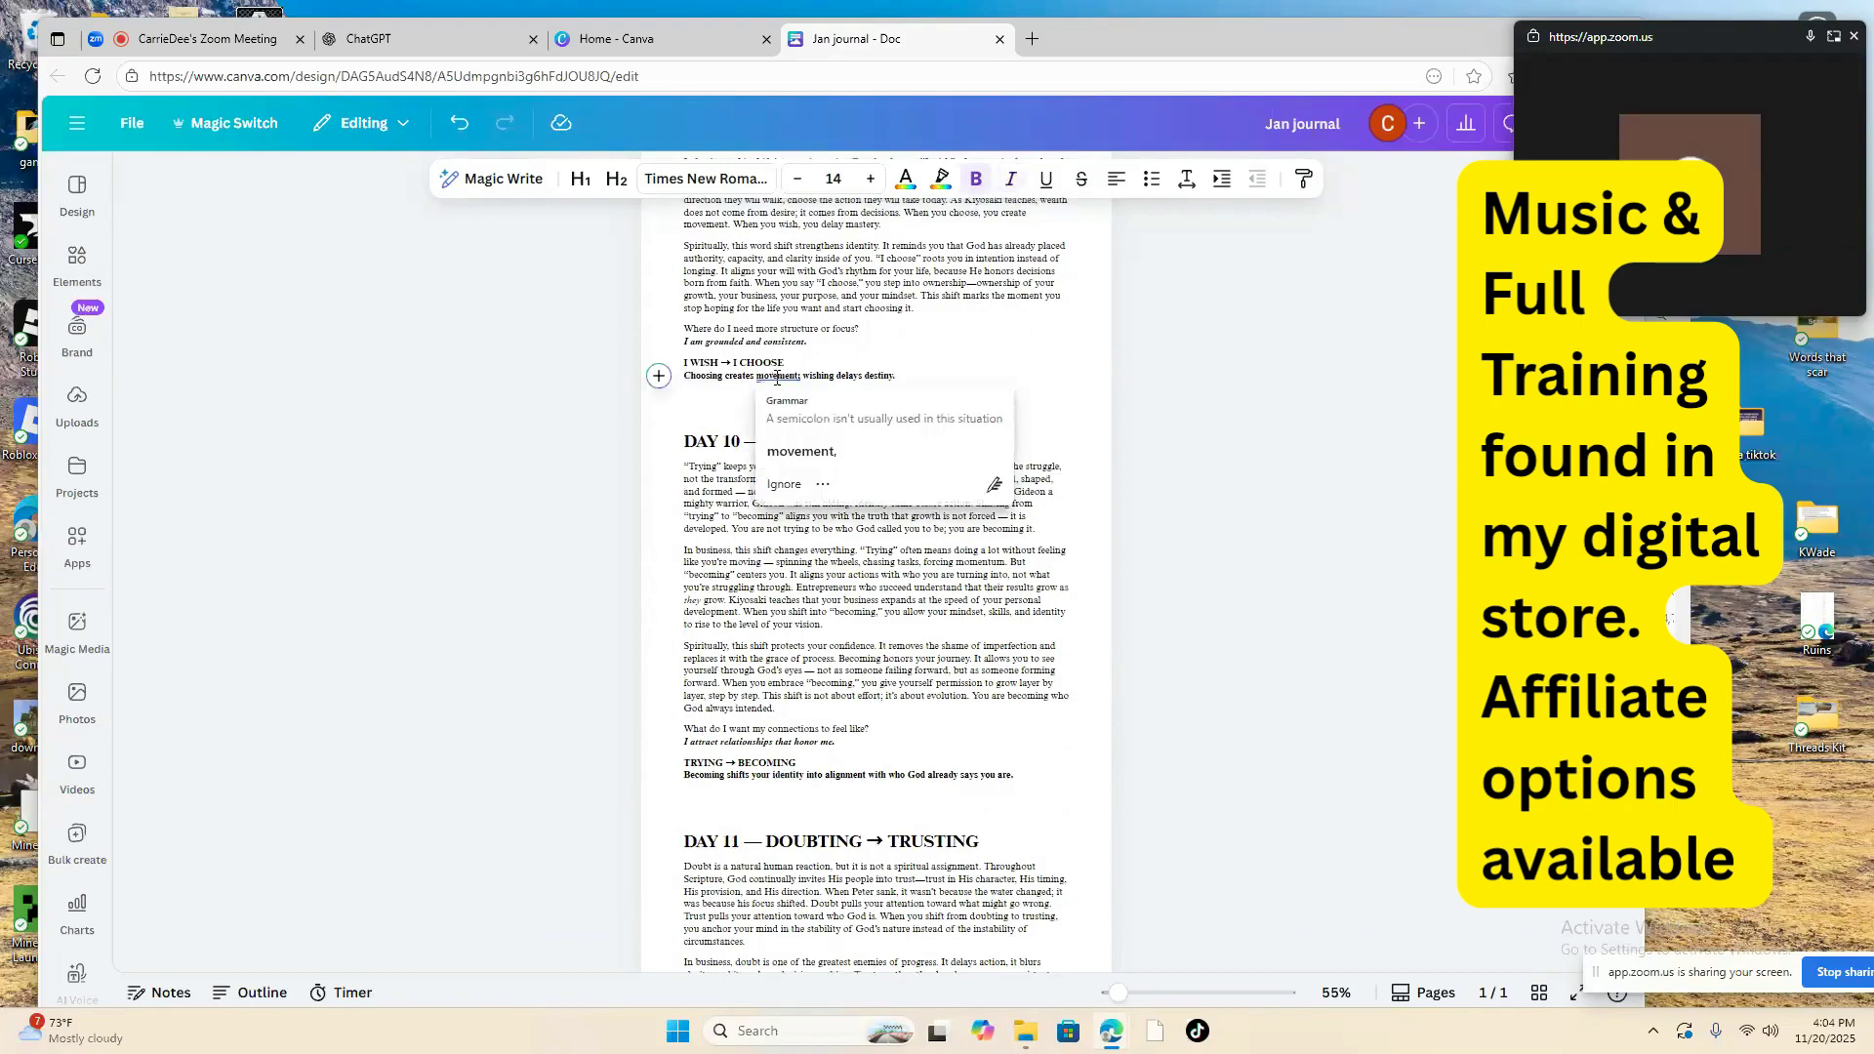
{"action": "left_click", "coordinate": [802, 451]}
Step: Review the formatted entries back up to Day 1 and switch to the Zoom meeting
{"action": "scroll", "coordinate": [975, 430], "scroll_direction": "up", "scroll_amount": 12}
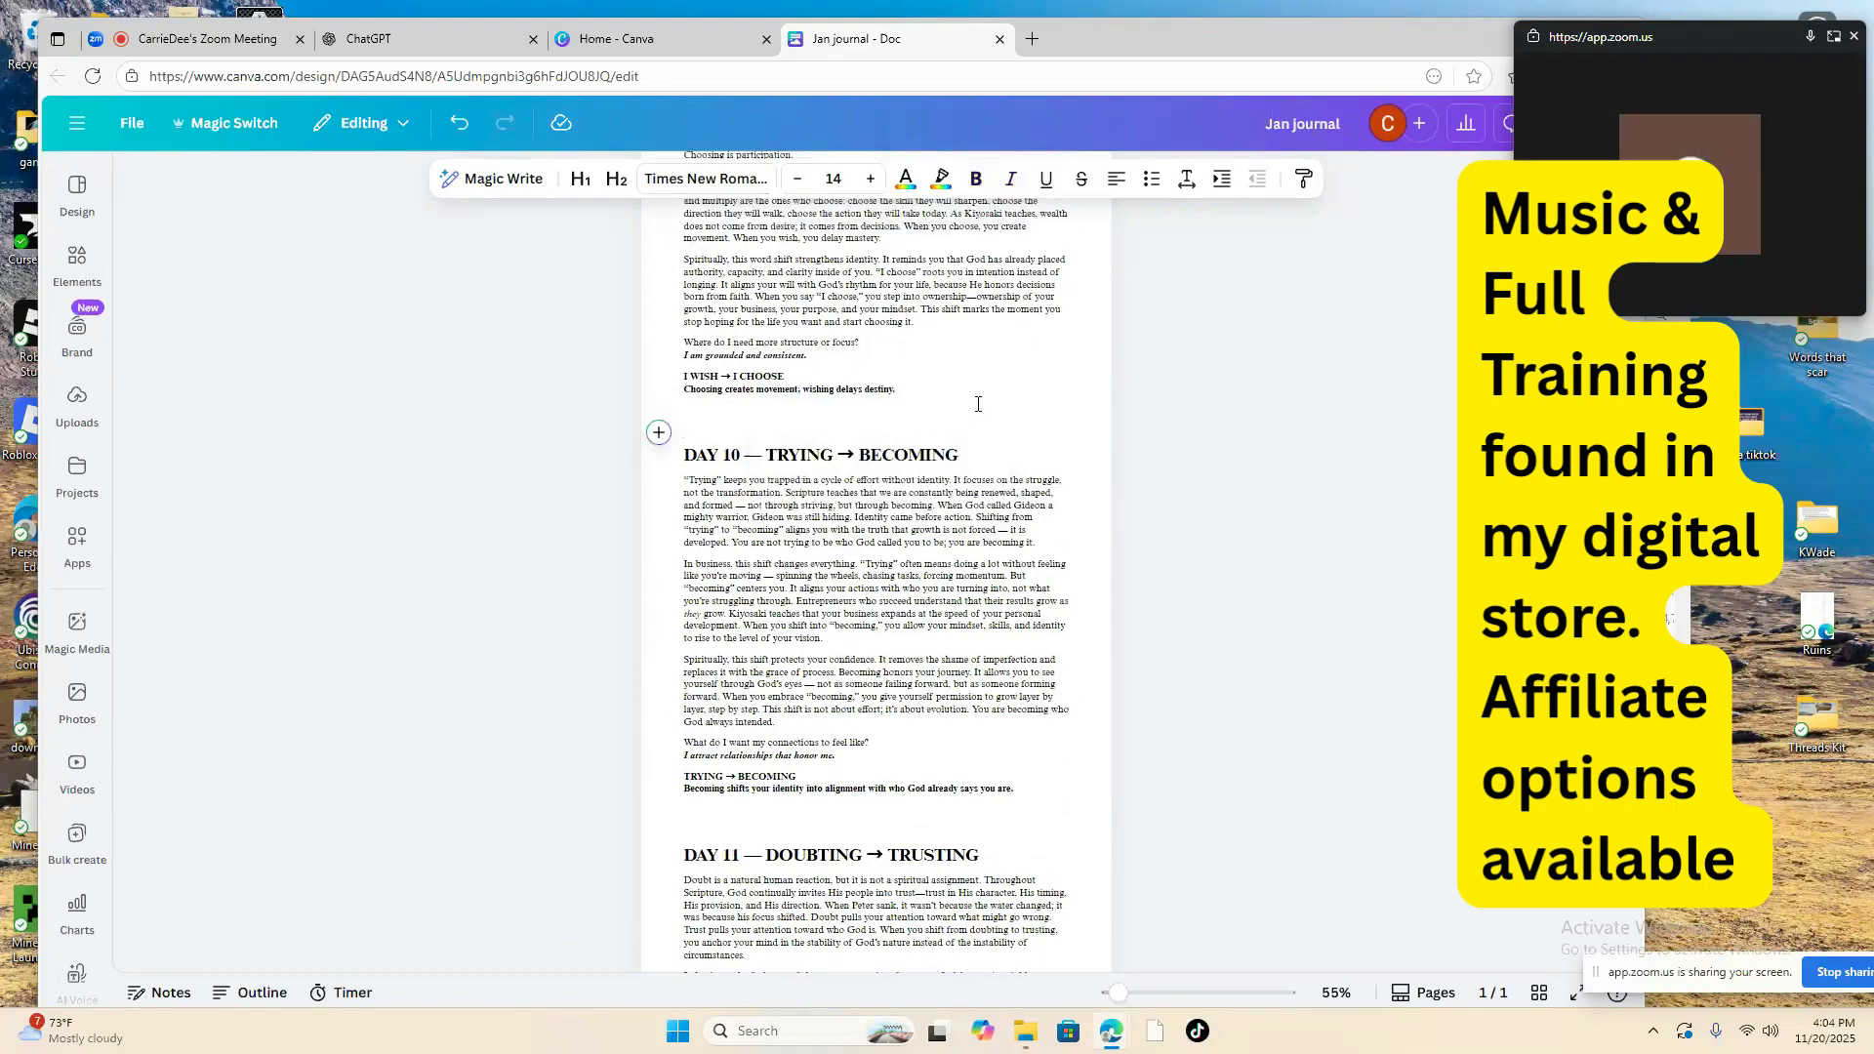
{"action": "scroll", "coordinate": [983, 431], "scroll_direction": "up", "scroll_amount": 10}
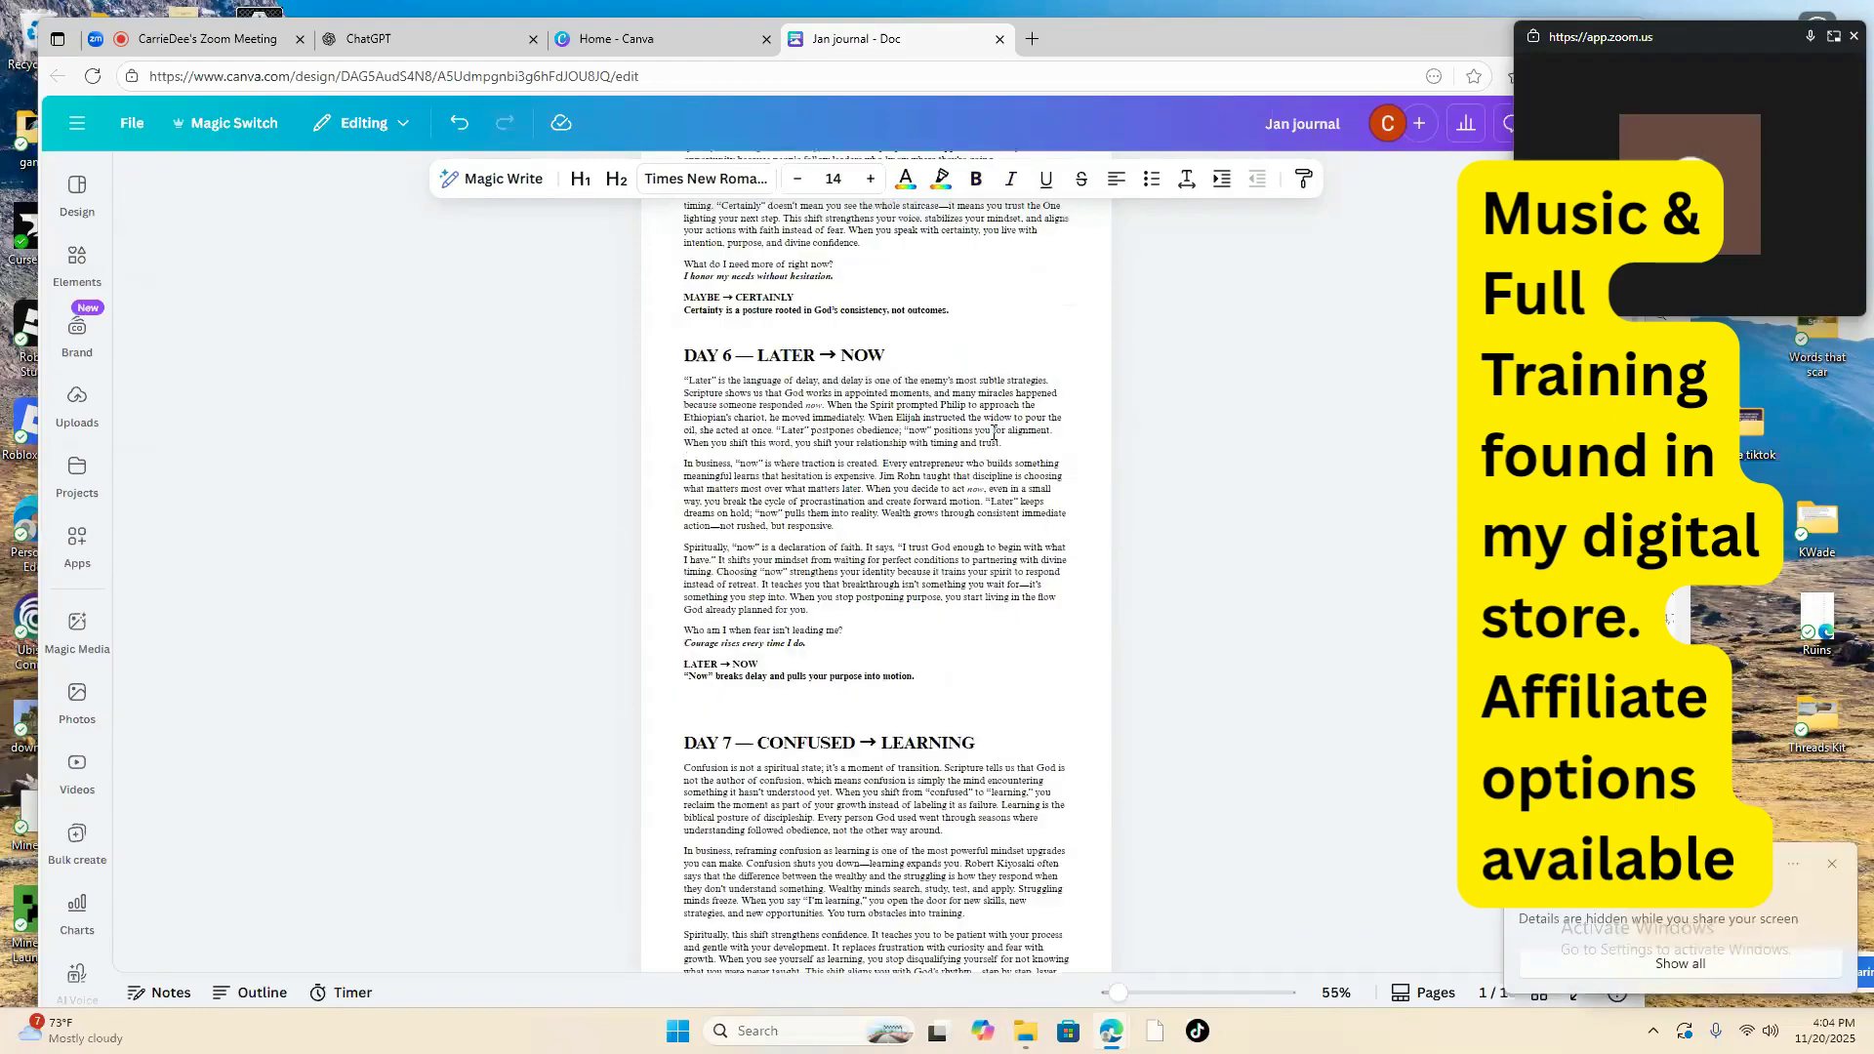
{"action": "scroll", "coordinate": [993, 432], "scroll_direction": "up", "scroll_amount": 15}
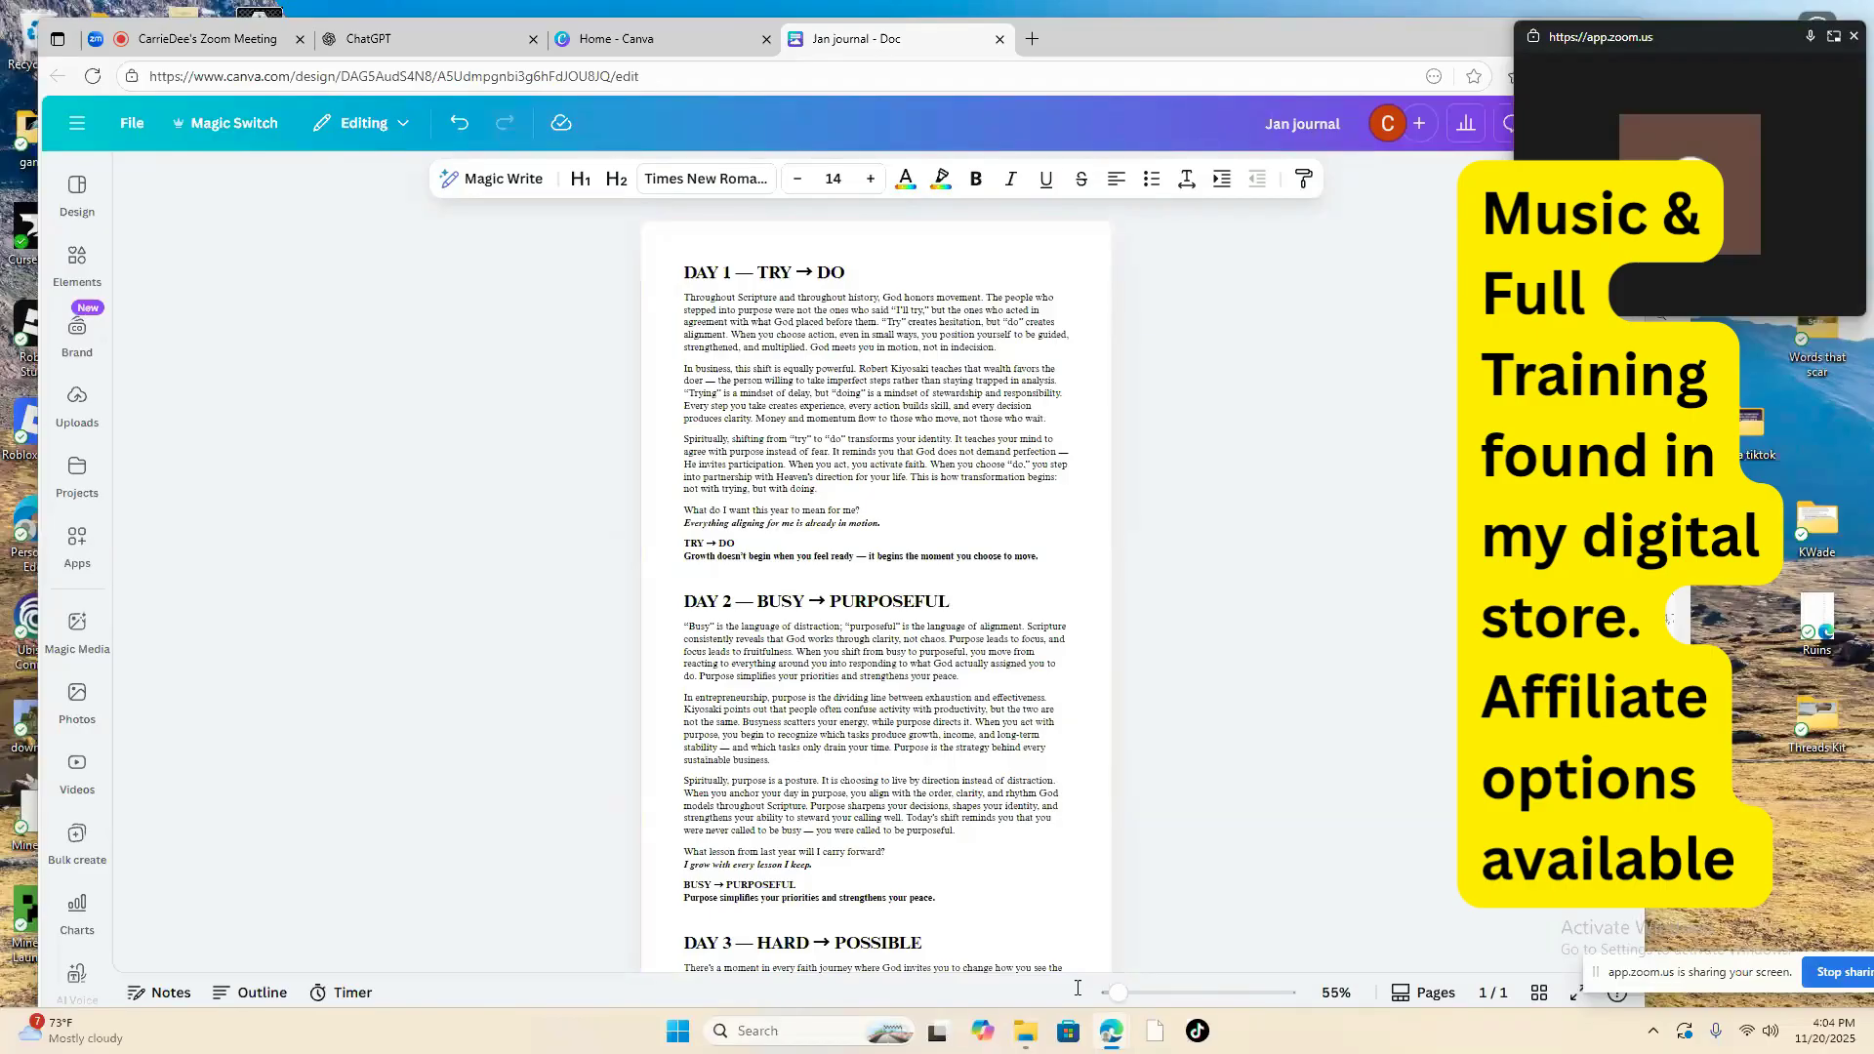
{"action": "left_click", "coordinate": [235, 44]}
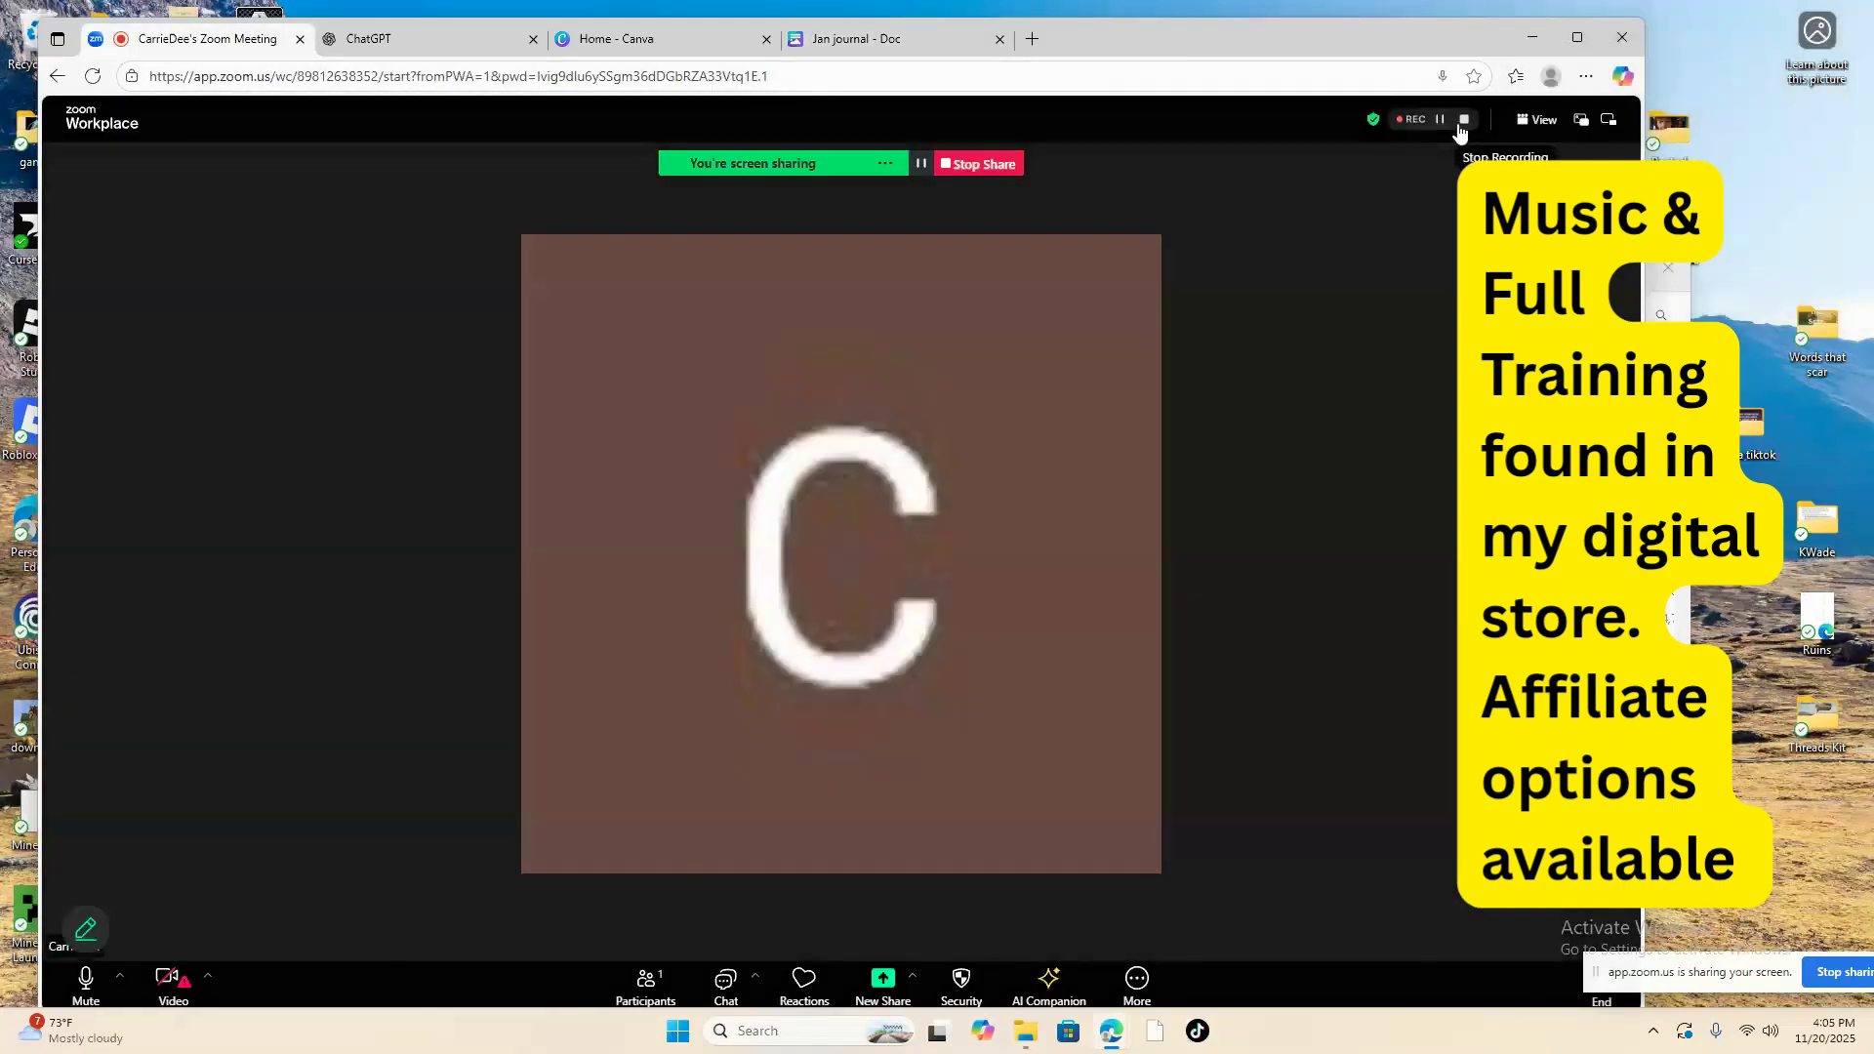